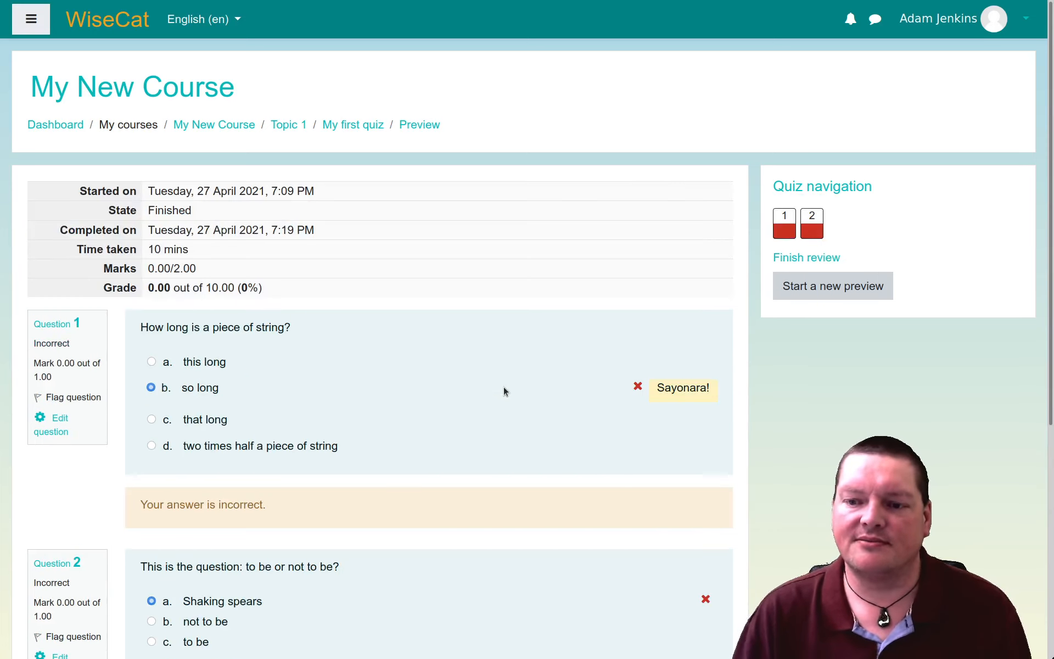
Look over the quiz review and return to the My New Course page
{"action": "scroll", "coordinate": [503, 386], "scroll_direction": "down", "scroll_amount": 5}
{"action": "scroll", "coordinate": [503, 386], "scroll_direction": "up", "scroll_amount": 4}
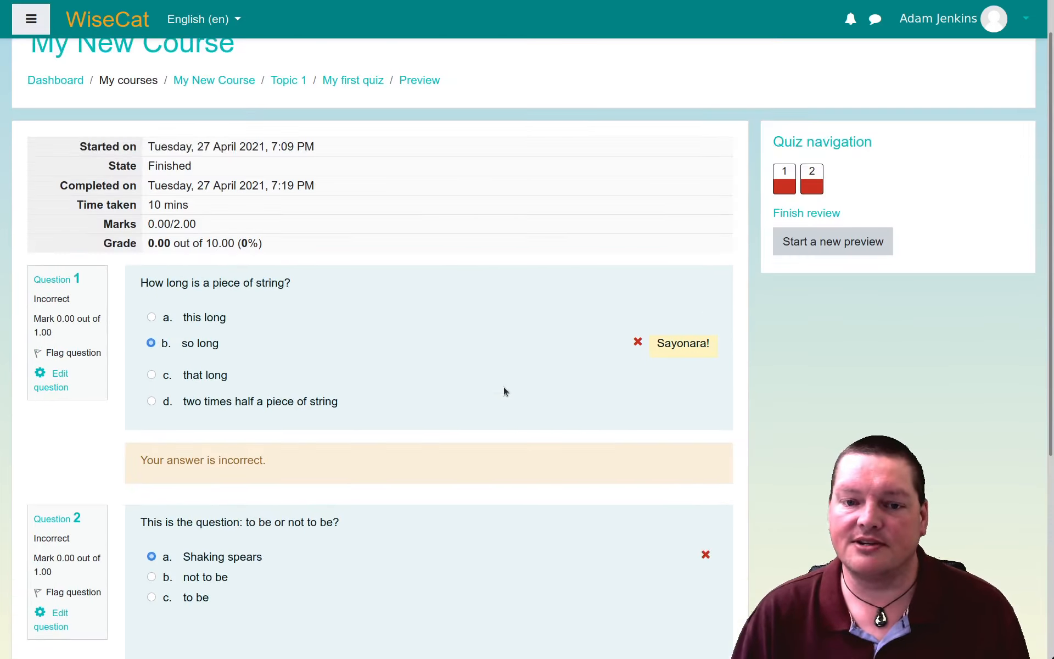
{"action": "scroll", "coordinate": [504, 390], "scroll_direction": "up", "scroll_amount": 1}
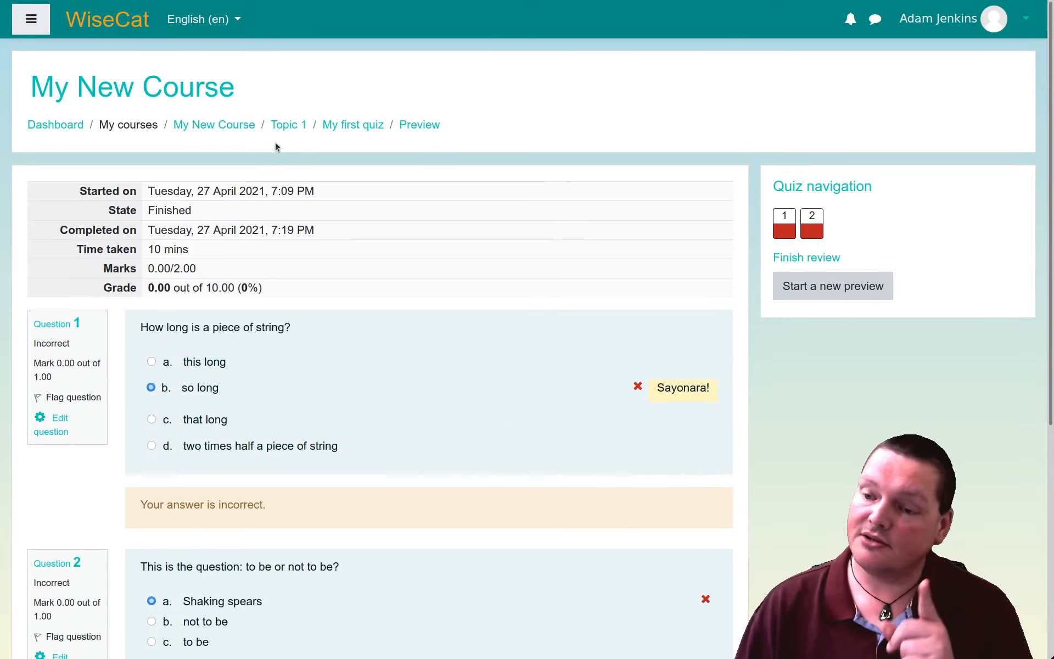
{"action": "left_click", "coordinate": [208, 133]}
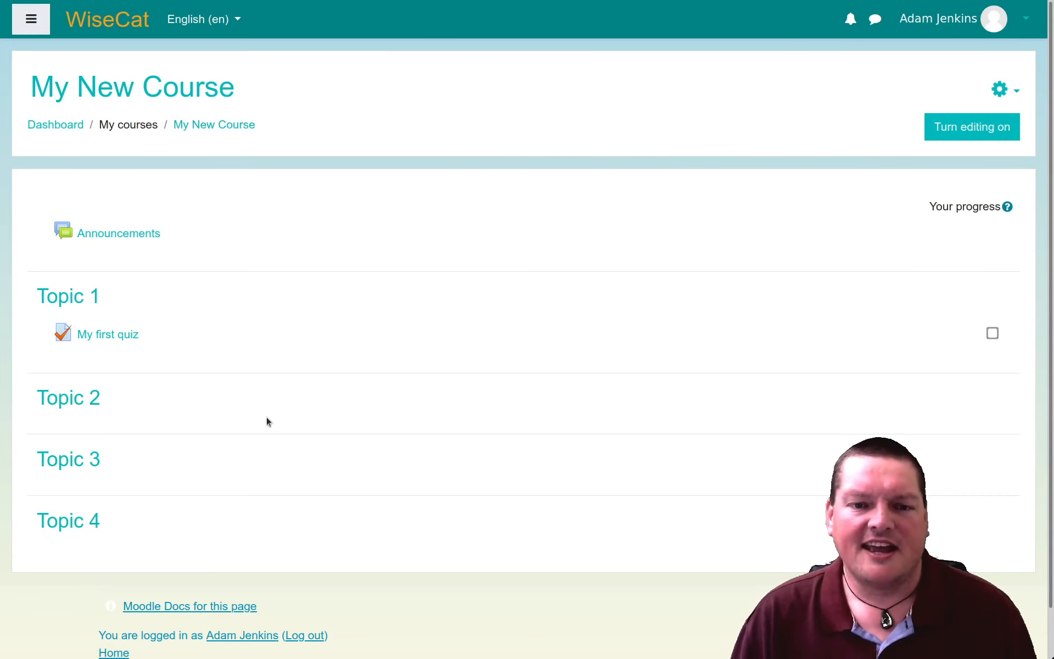
Open the course's question bank and show the questions in the AIKEN Format category
{"action": "left_click", "coordinate": [1000, 90]}
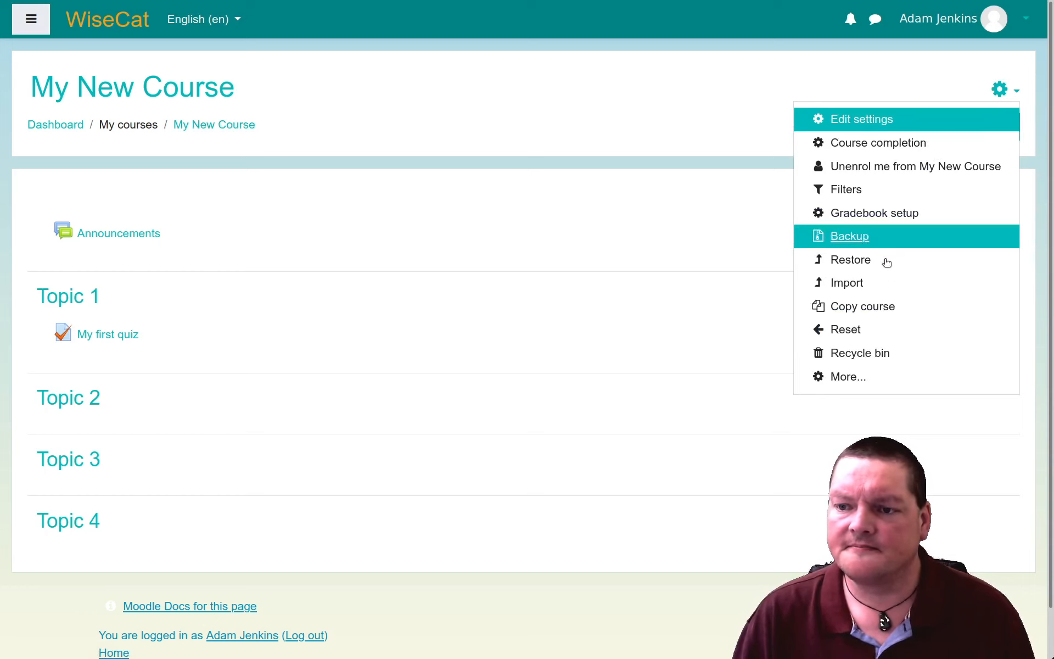
{"action": "left_click", "coordinate": [850, 380]}
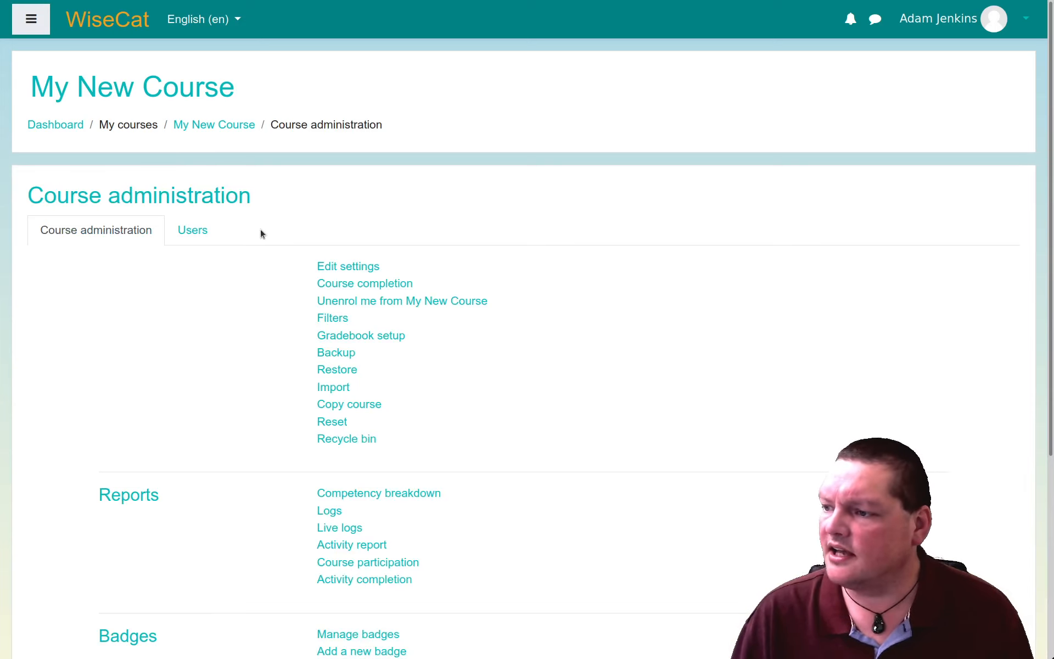
{"action": "scroll", "coordinate": [284, 451], "scroll_direction": "down", "scroll_amount": 5}
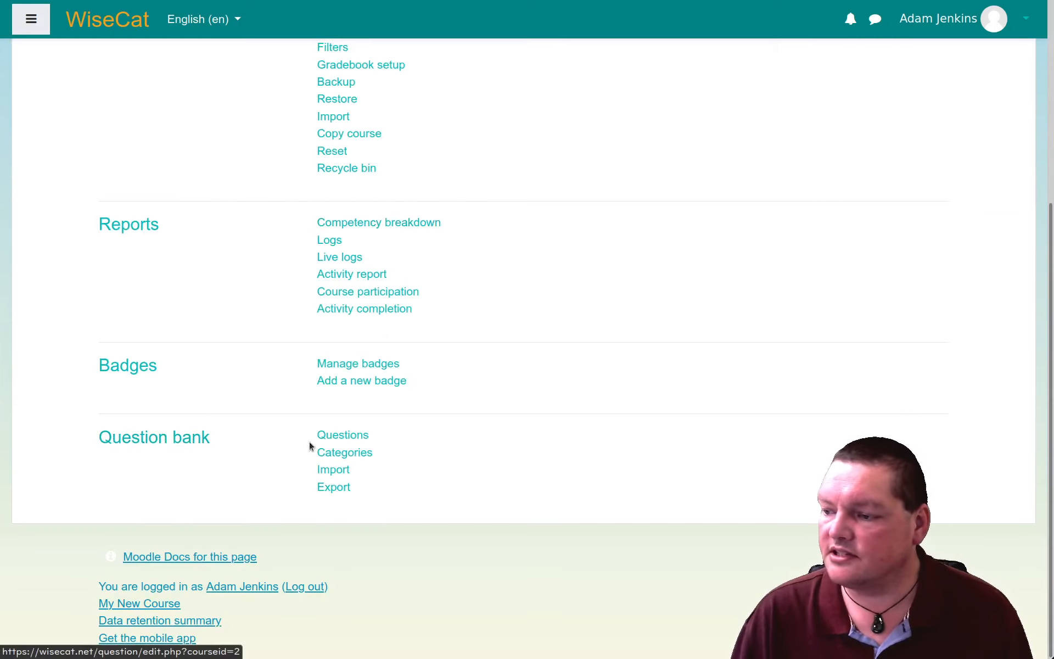
{"action": "left_click", "coordinate": [346, 435]}
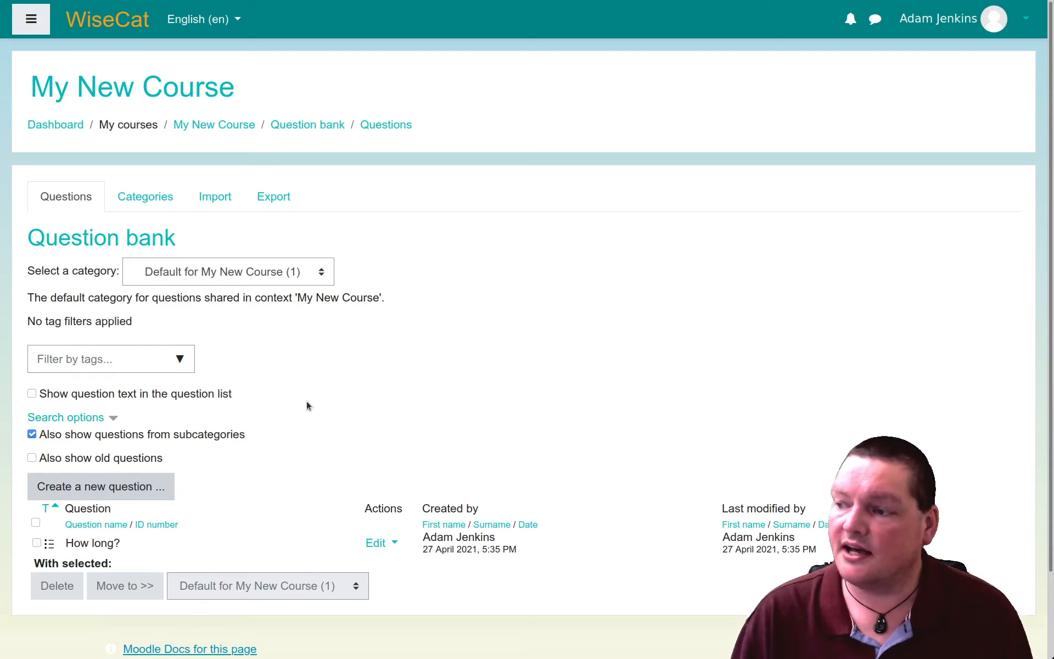
{"action": "left_click", "coordinate": [312, 273]}
{"action": "left_click", "coordinate": [251, 332]}
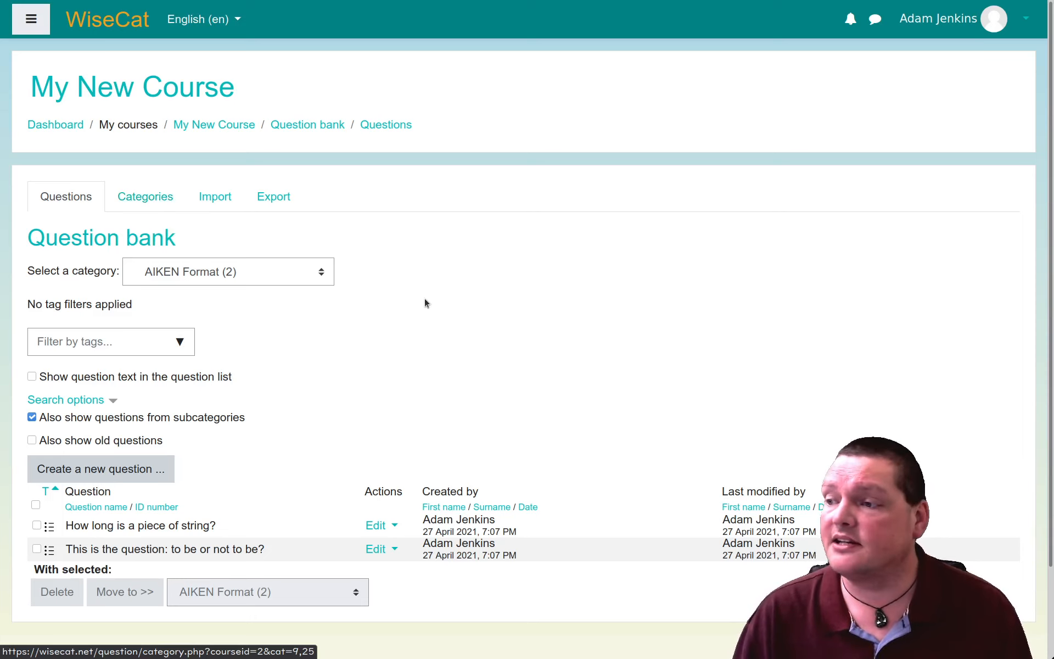
Open the question import form, choose GIFT format as the file format and expand the general settings
{"action": "left_click", "coordinate": [225, 202]}
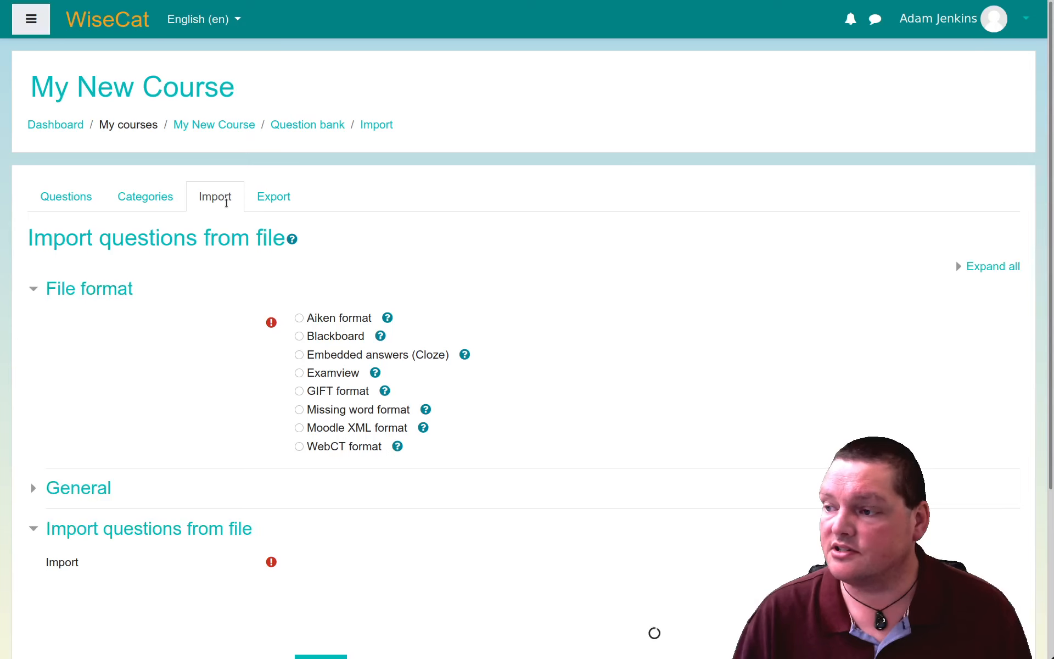
{"action": "left_click", "coordinate": [322, 392]}
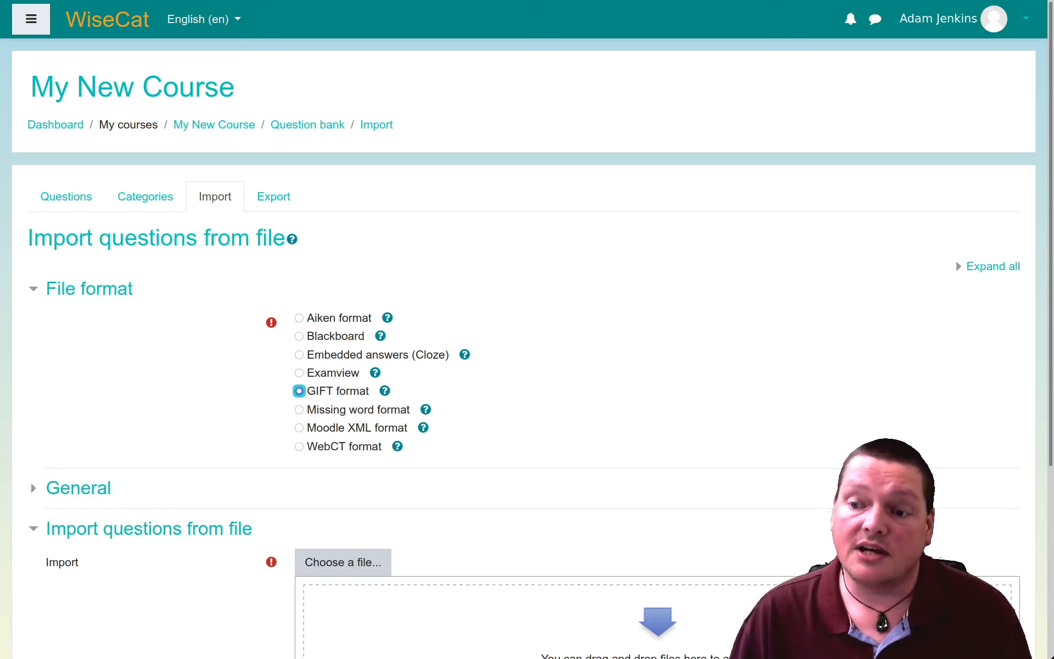
{"action": "scroll", "coordinate": [31, 477], "scroll_direction": "down", "scroll_amount": 4}
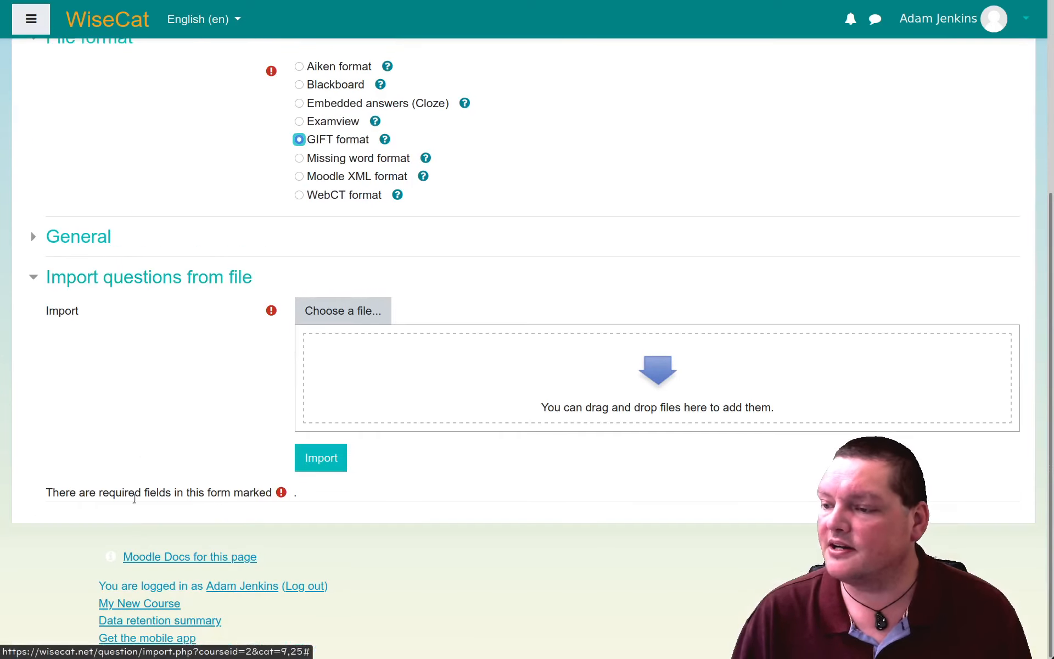
{"action": "left_click", "coordinate": [68, 241]}
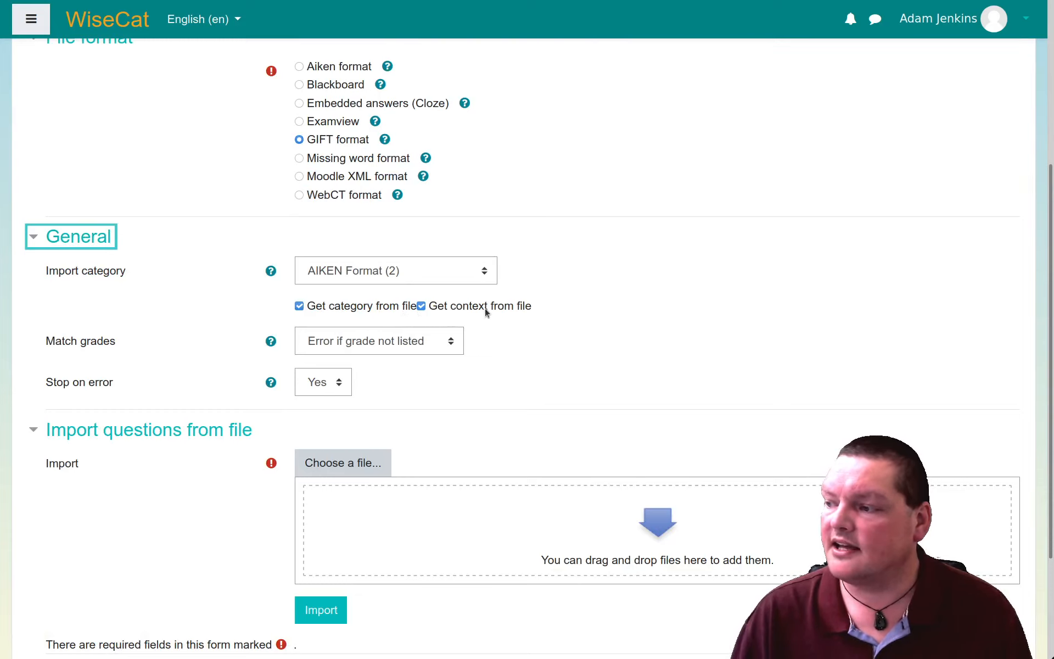
Examine which import categories are available for the question import
{"action": "left_click", "coordinate": [429, 282]}
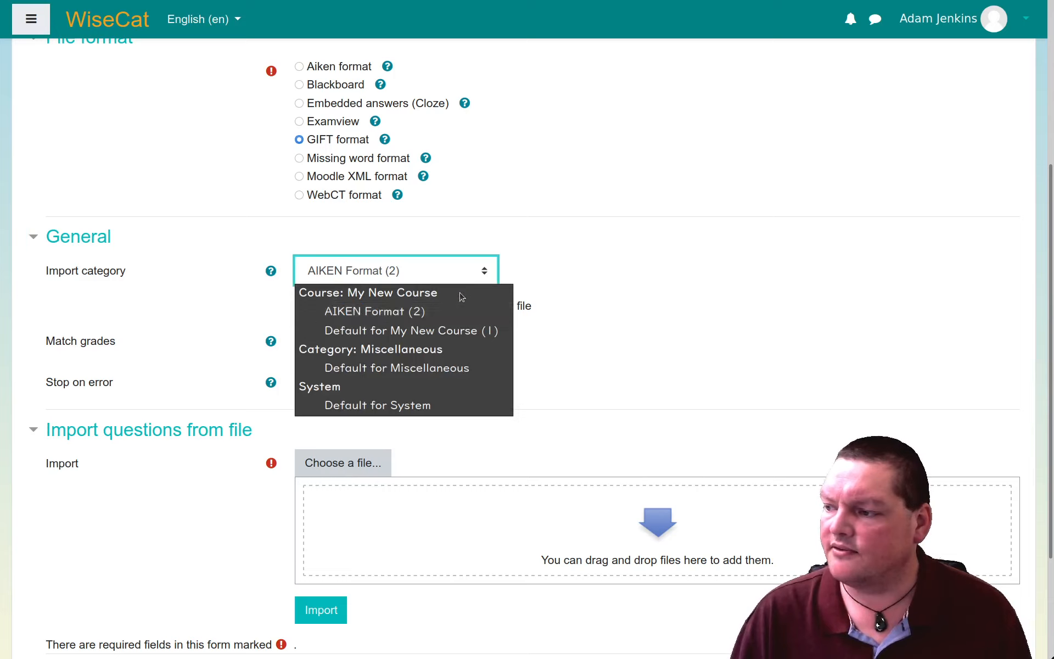
{"action": "left_click", "coordinate": [584, 252]}
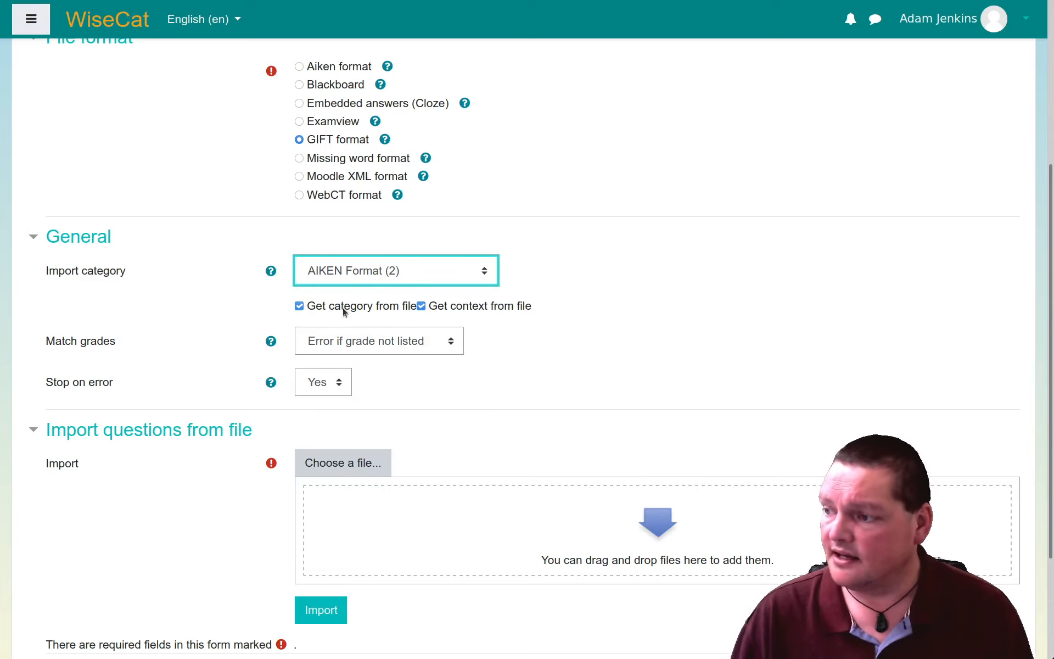
{"action": "left_click", "coordinate": [405, 273]}
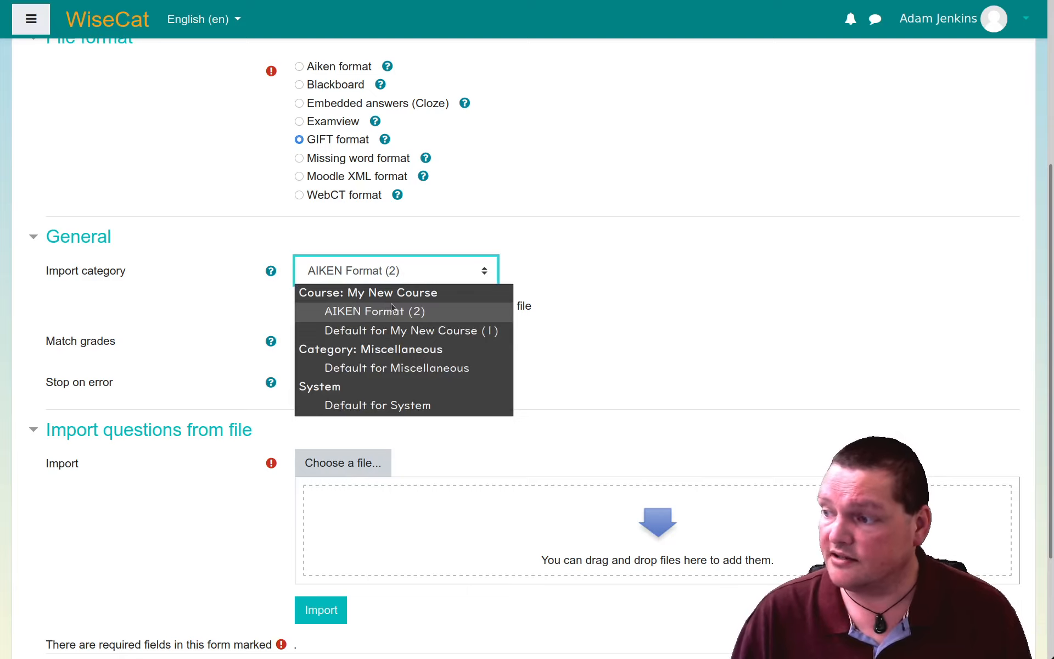
{"action": "left_click", "coordinate": [529, 248]}
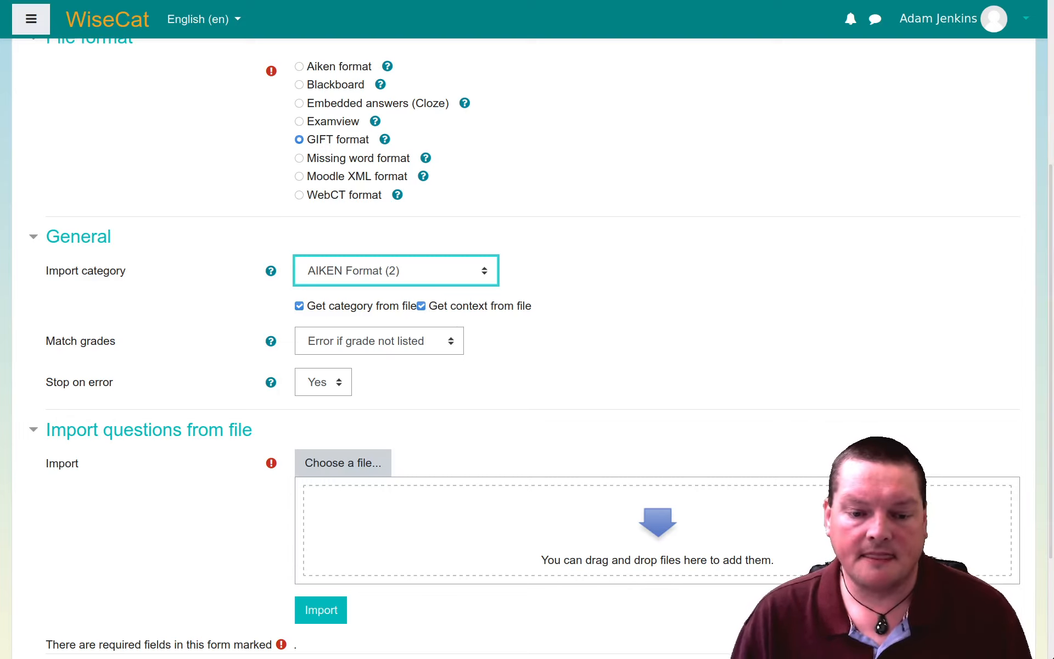
Bring the text editor into view and examine how the AIKEN file lays out questions, lettered choices and ANSWER lines
{"action": "left_click_drag", "start_coordinate": [0, 527], "coordinate": [433, 208]}
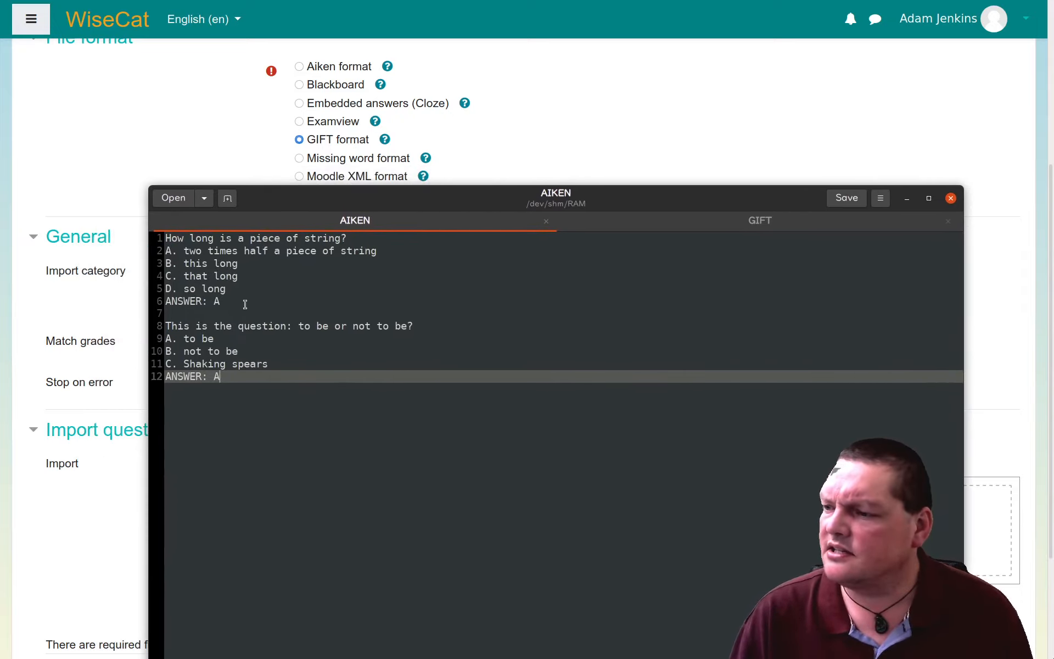
{"action": "left_click_drag", "start_coordinate": [243, 371], "coordinate": [119, 239]}
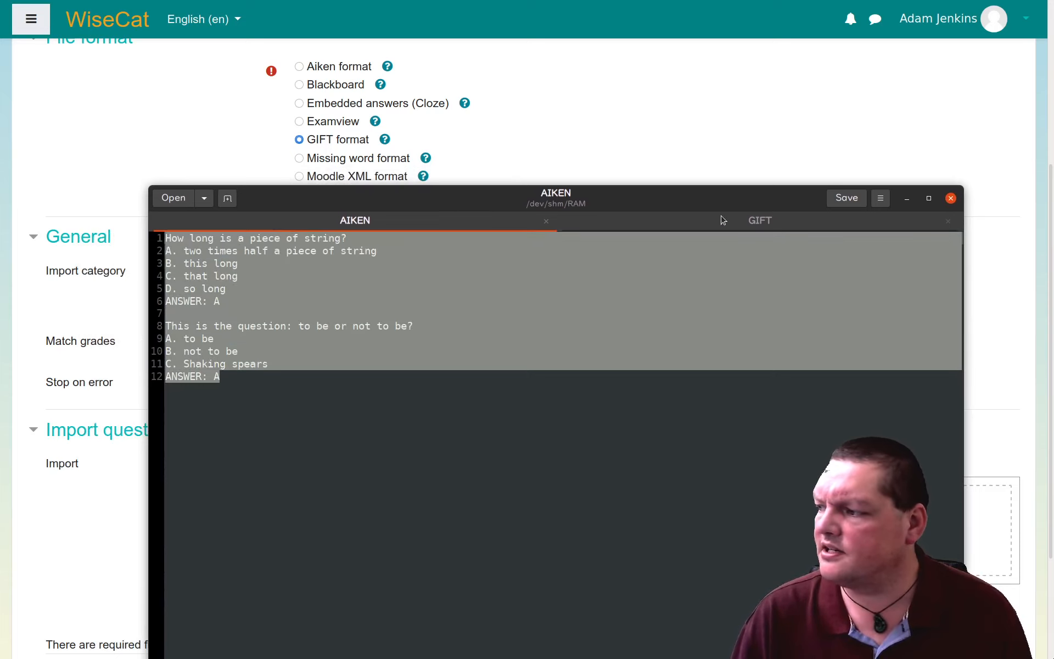
{"action": "left_click", "coordinate": [616, 290]}
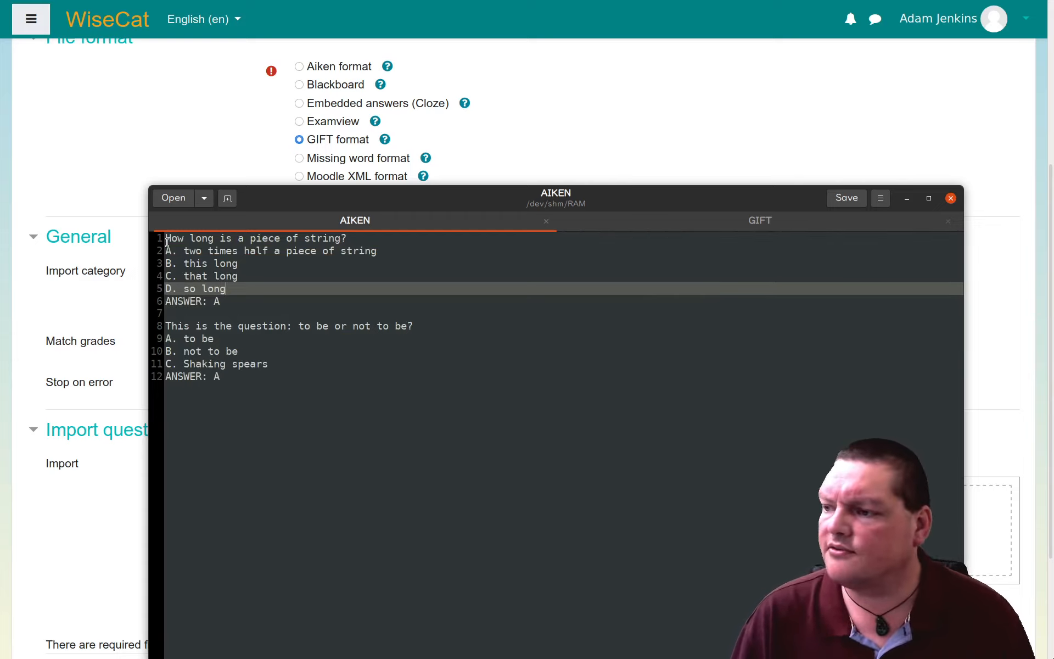
{"action": "left_click_drag", "start_coordinate": [166, 240], "coordinate": [402, 242]}
{"action": "left_click_drag", "start_coordinate": [176, 251], "coordinate": [244, 289]}
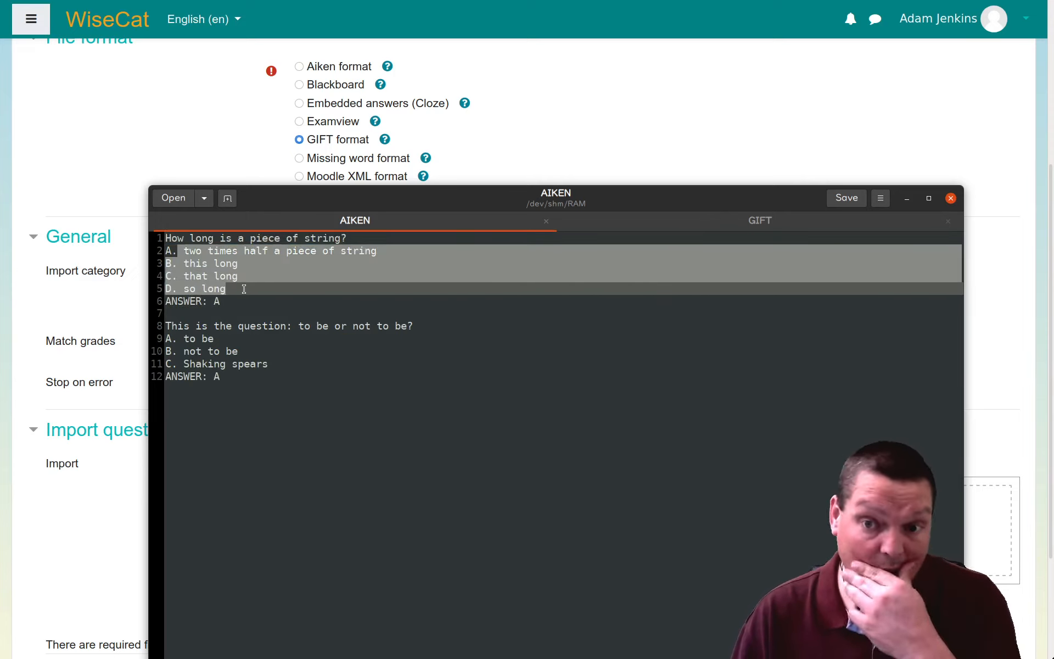
{"action": "double_click", "coordinate": [186, 301]}
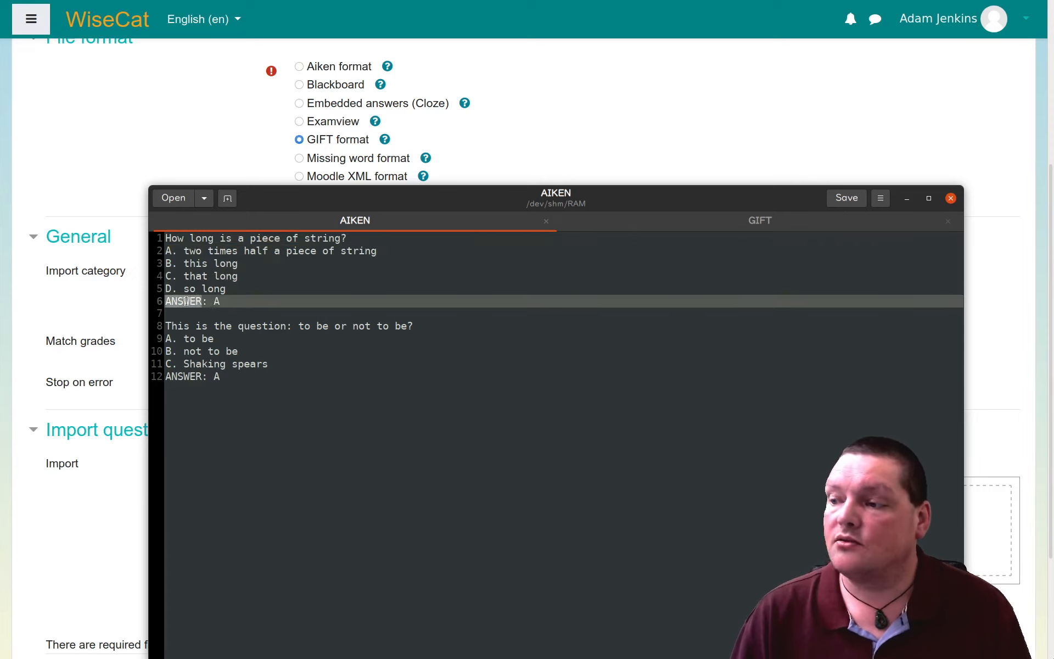
{"action": "triple_click", "coordinate": [186, 301]}
{"action": "left_click", "coordinate": [200, 312]}
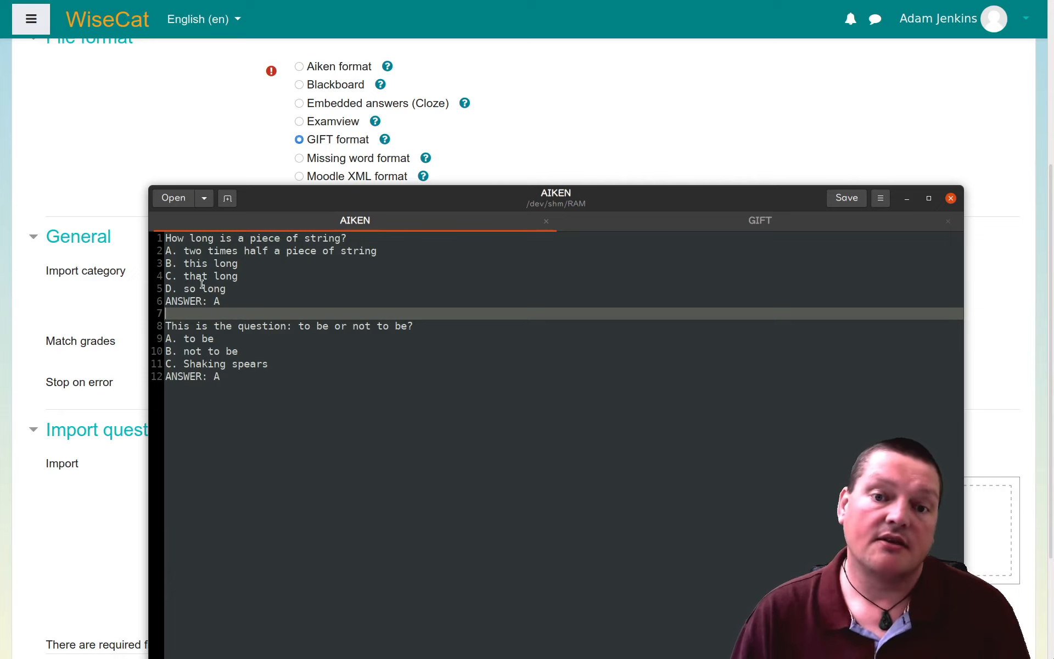
{"action": "left_click_drag", "start_coordinate": [198, 265], "coordinate": [224, 386]}
{"action": "left_click", "coordinate": [224, 386]}
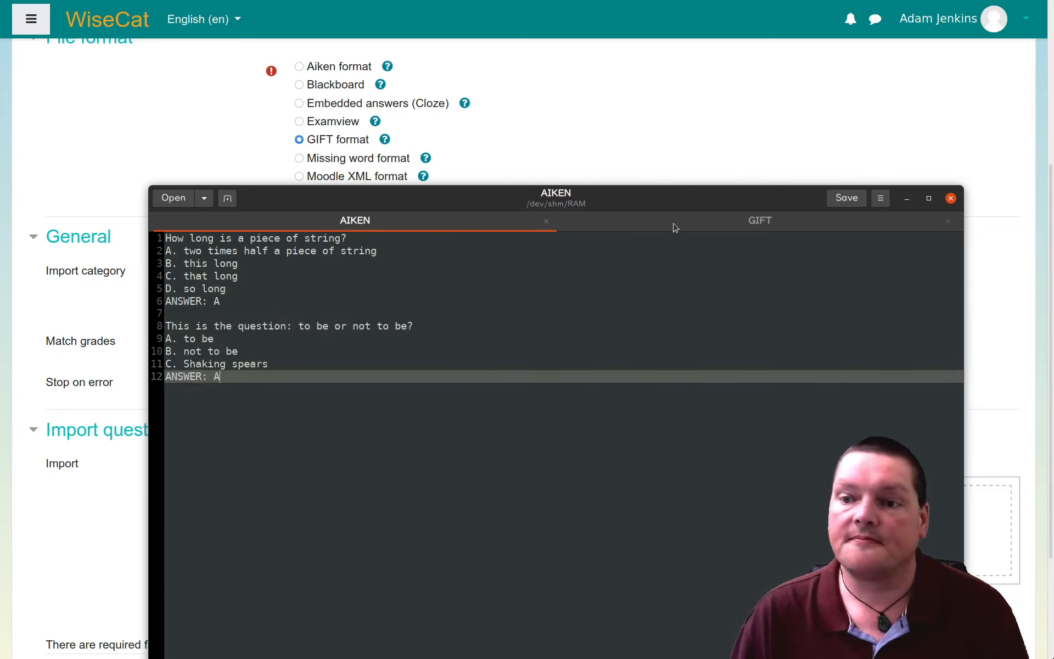
Show the GIFT file in the text editor, and move the editor window down to uncover the import settings
{"action": "left_click", "coordinate": [680, 226]}
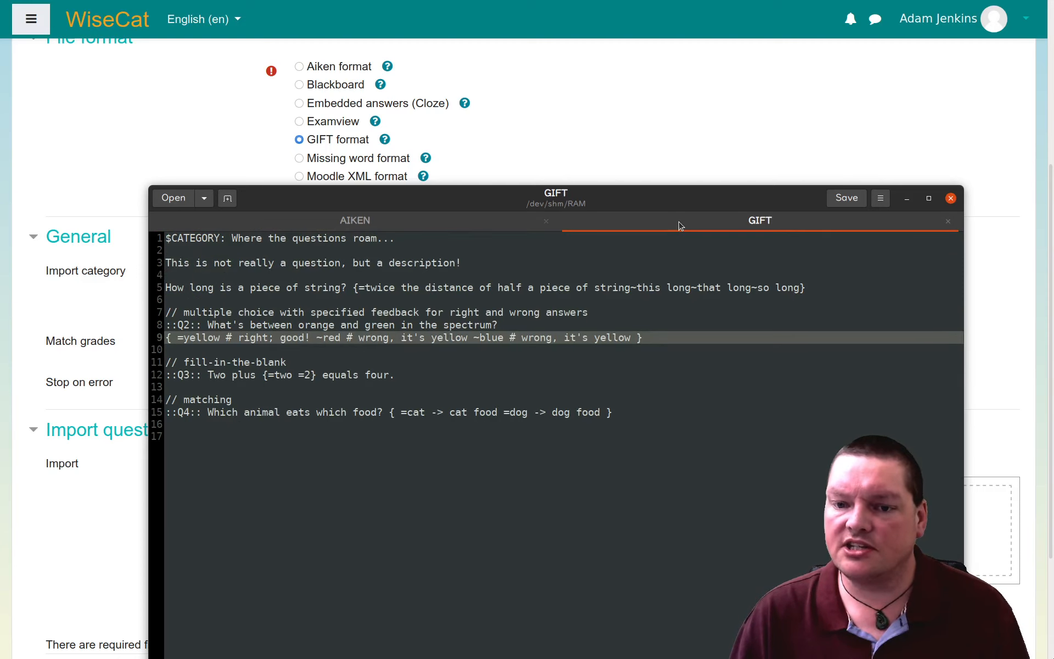
{"action": "left_click", "coordinate": [175, 250]}
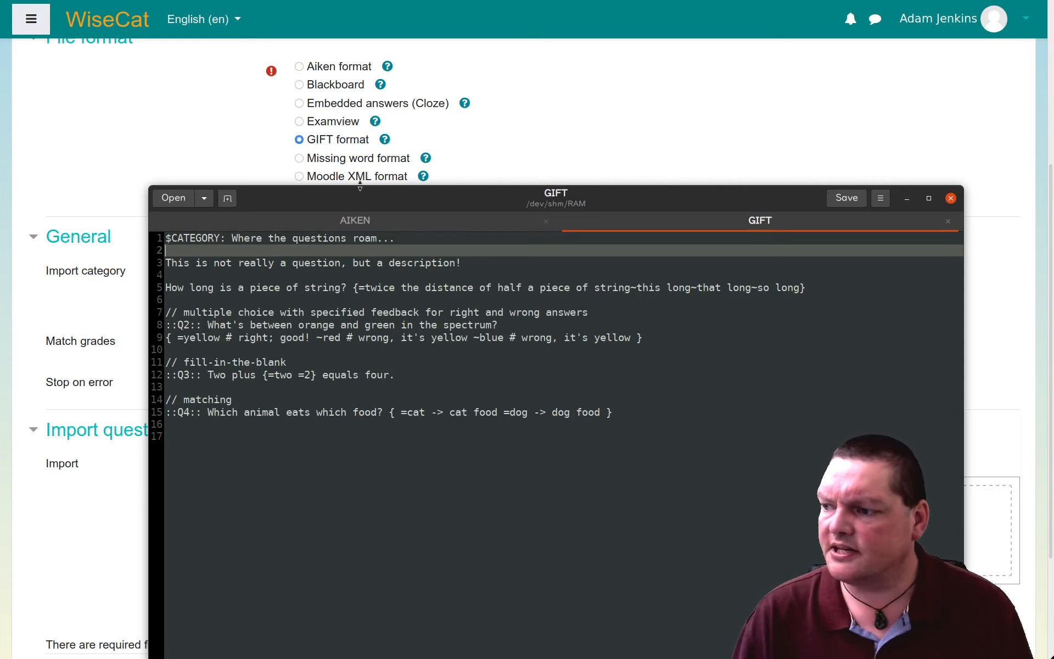
{"action": "left_click_drag", "start_coordinate": [332, 207], "coordinate": [347, 560]}
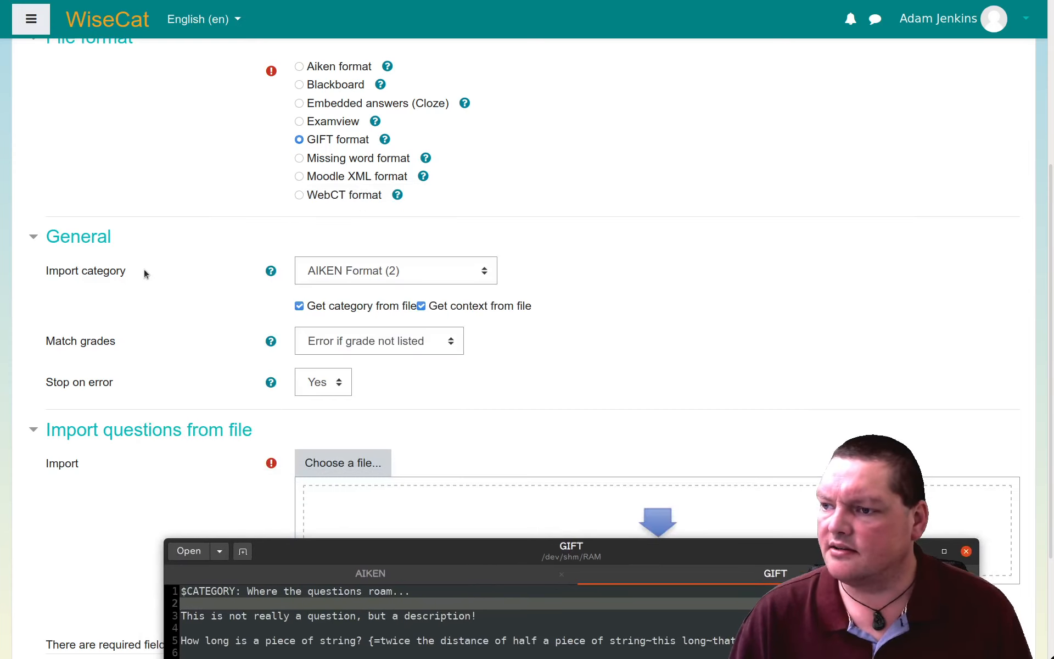
Leave the import form without saving and return to the question bank's question list
{"action": "scroll", "coordinate": [144, 269], "scroll_direction": "up", "scroll_amount": 5}
{"action": "left_click", "coordinate": [83, 198]}
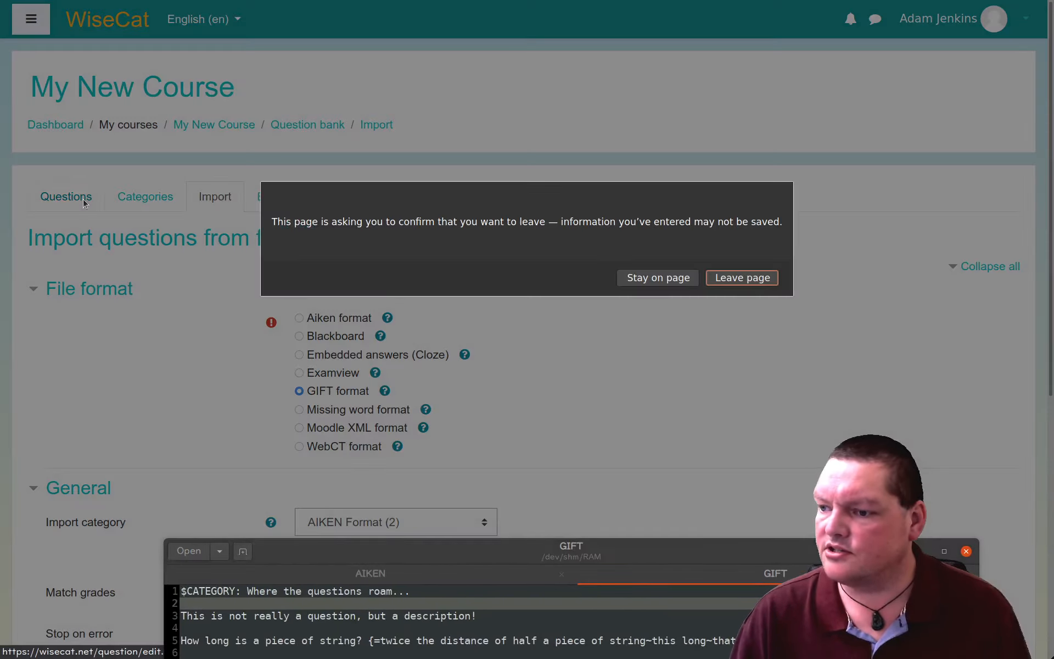
{"action": "left_click", "coordinate": [724, 280]}
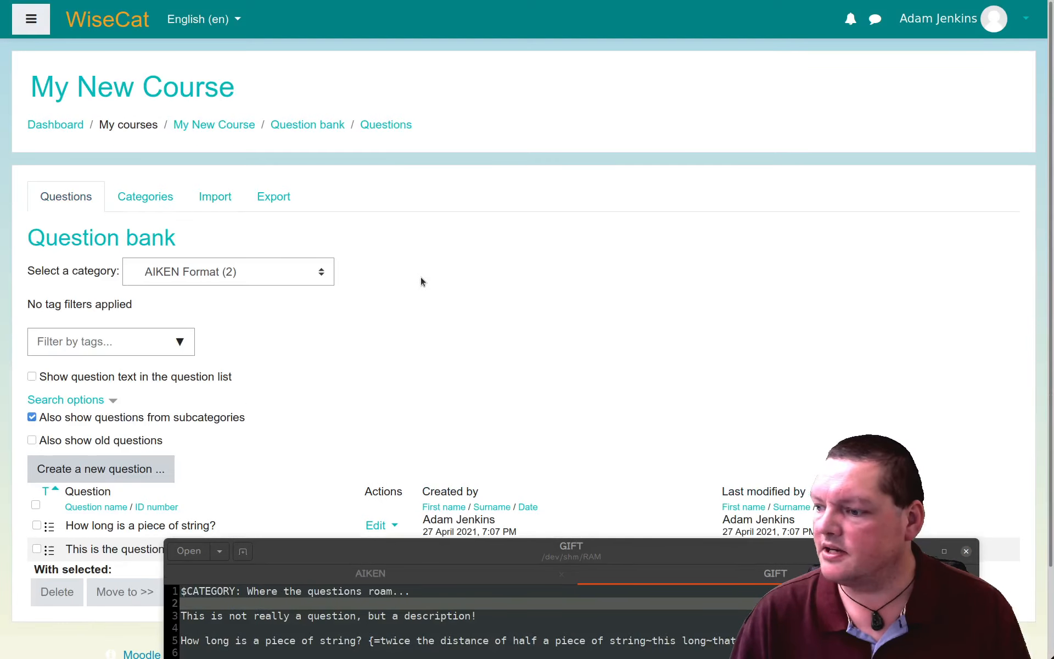
Open the new question type chooser and examine the Multiple choice, True/False, Matching, Short answer and Description types
{"action": "scroll", "coordinate": [403, 299], "scroll_direction": "down", "scroll_amount": 2}
{"action": "left_click", "coordinate": [143, 371]}
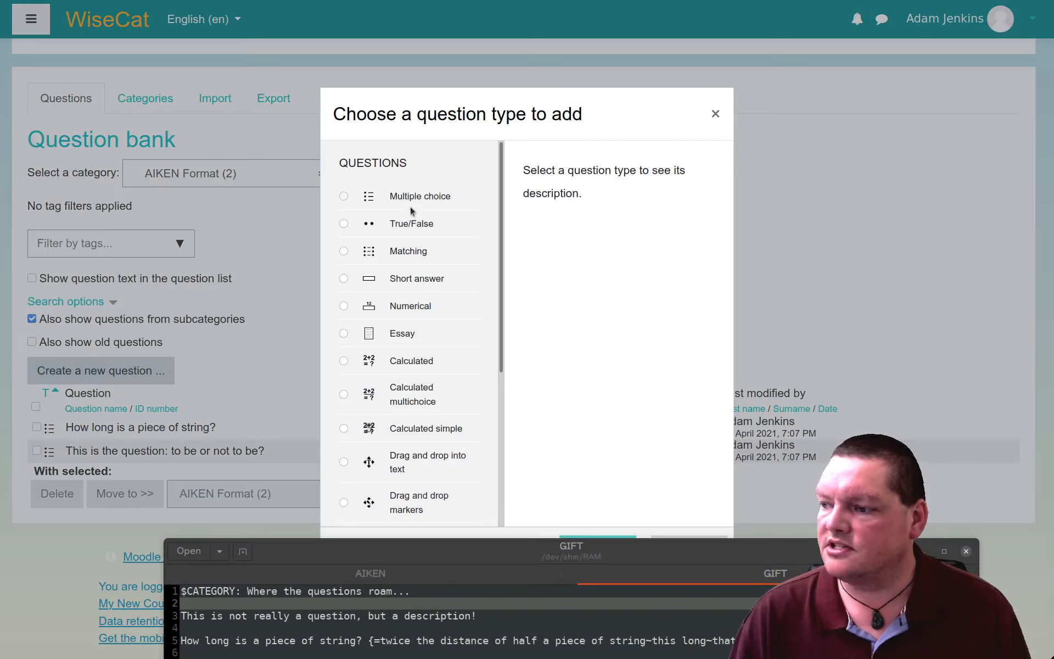
{"action": "left_click", "coordinate": [409, 203]}
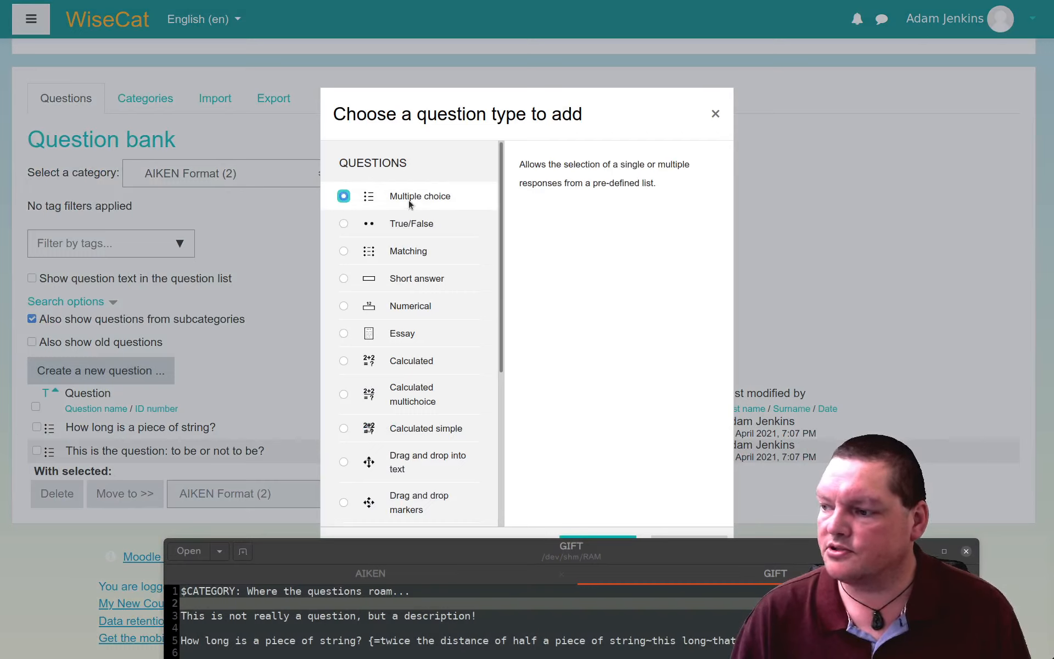
{"action": "left_click", "coordinate": [413, 223]}
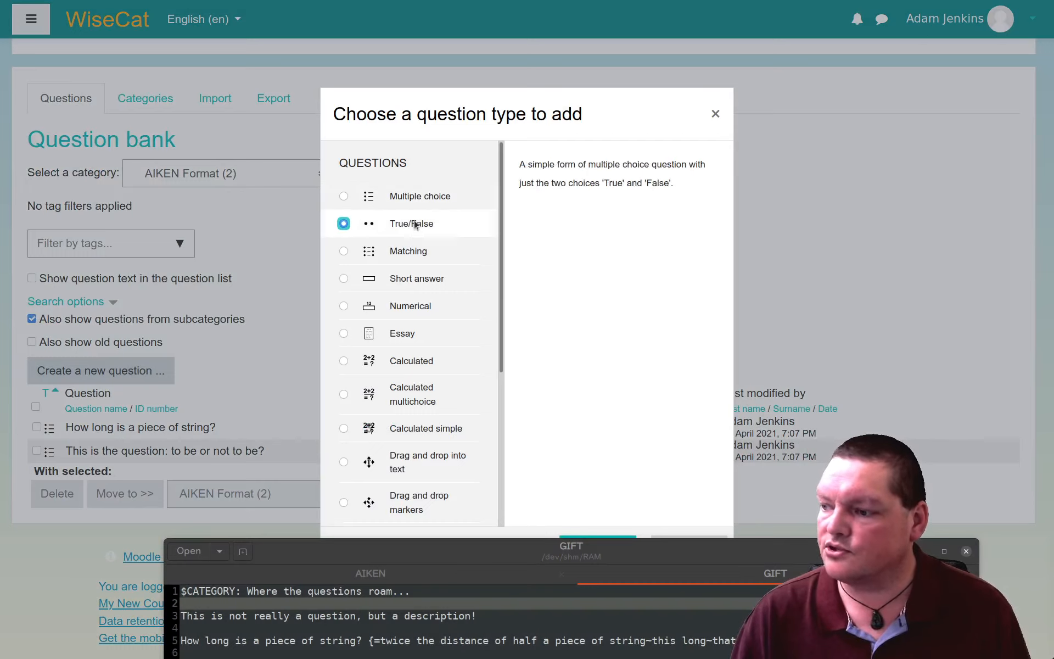
{"action": "left_click", "coordinate": [408, 253]}
{"action": "left_click", "coordinate": [406, 278]}
{"action": "scroll", "coordinate": [406, 277], "scroll_direction": "down", "scroll_amount": 3}
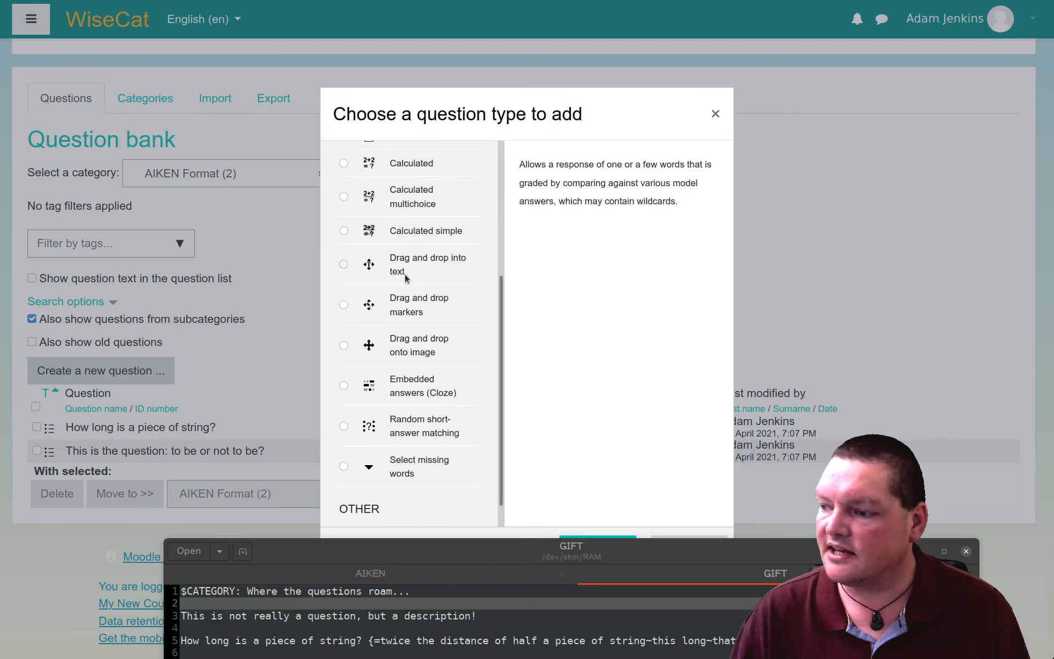
{"action": "scroll", "coordinate": [405, 239], "scroll_direction": "up", "scroll_amount": 3}
{"action": "scroll", "coordinate": [406, 239], "scroll_direction": "down", "scroll_amount": 4}
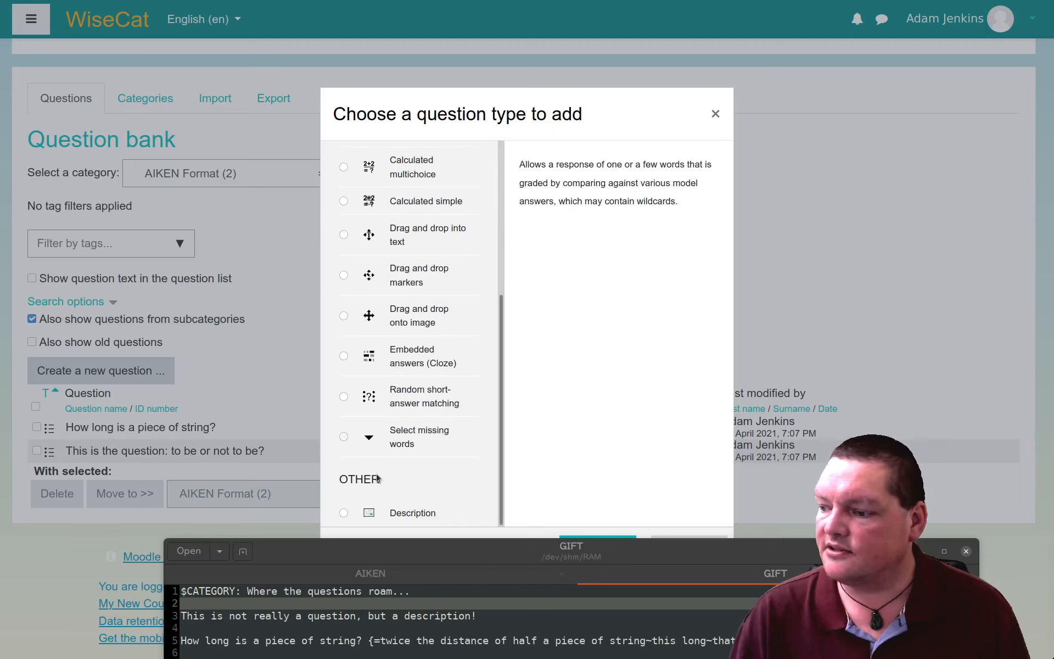
{"action": "left_click", "coordinate": [397, 515]}
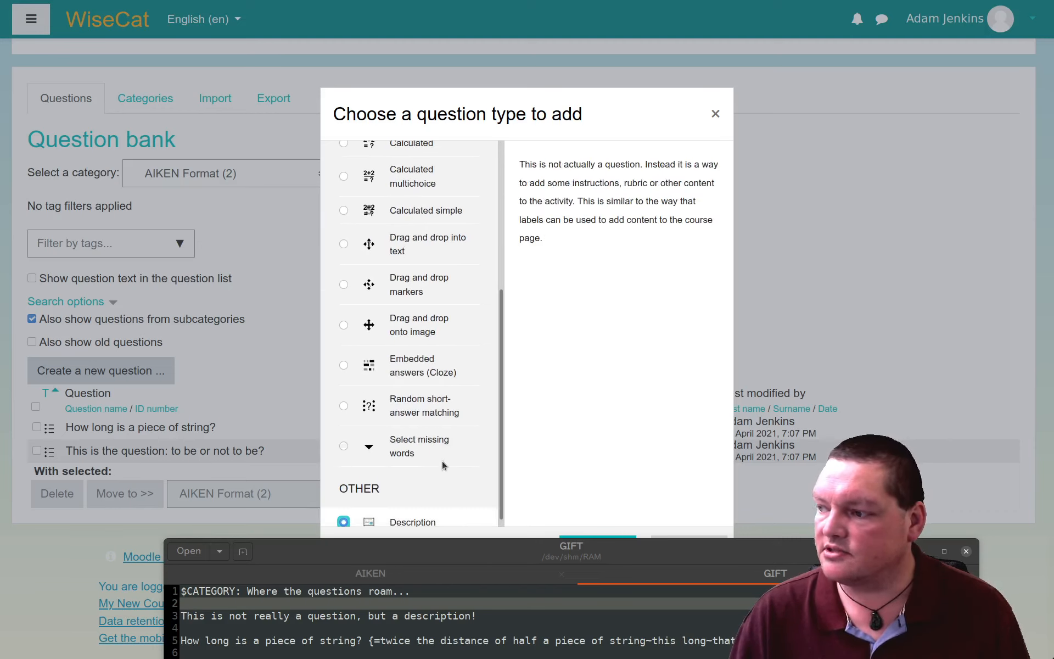
{"action": "scroll", "coordinate": [524, 336], "scroll_direction": "down", "scroll_amount": 1}
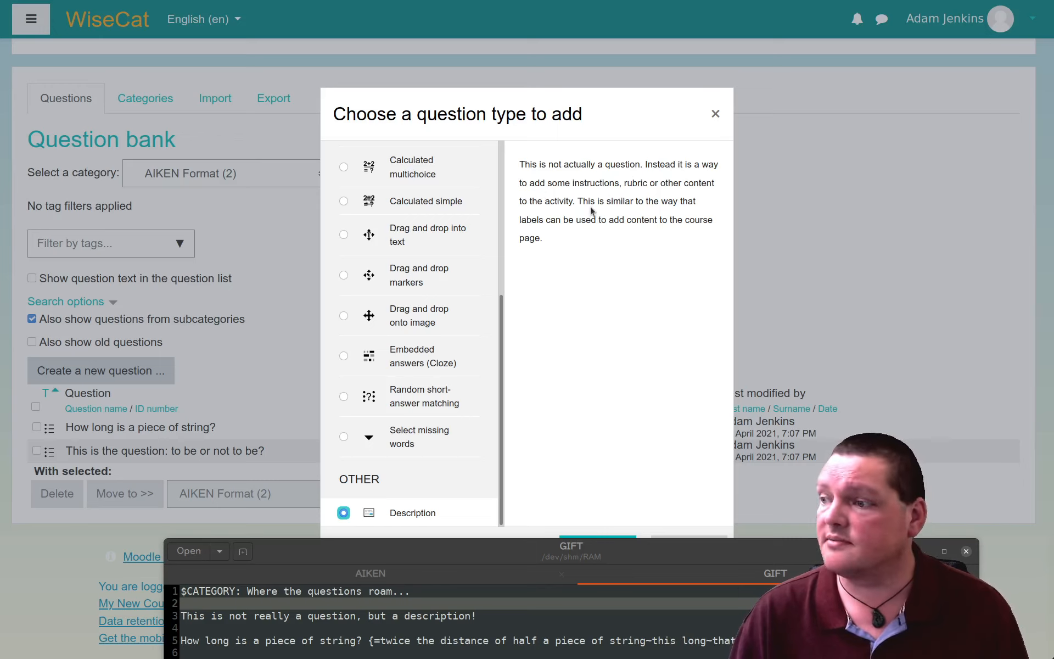
Review the whole list of available question types in the chooser, from Multiple choice to Description
{"action": "scroll", "coordinate": [406, 466], "scroll_direction": "up", "scroll_amount": 5}
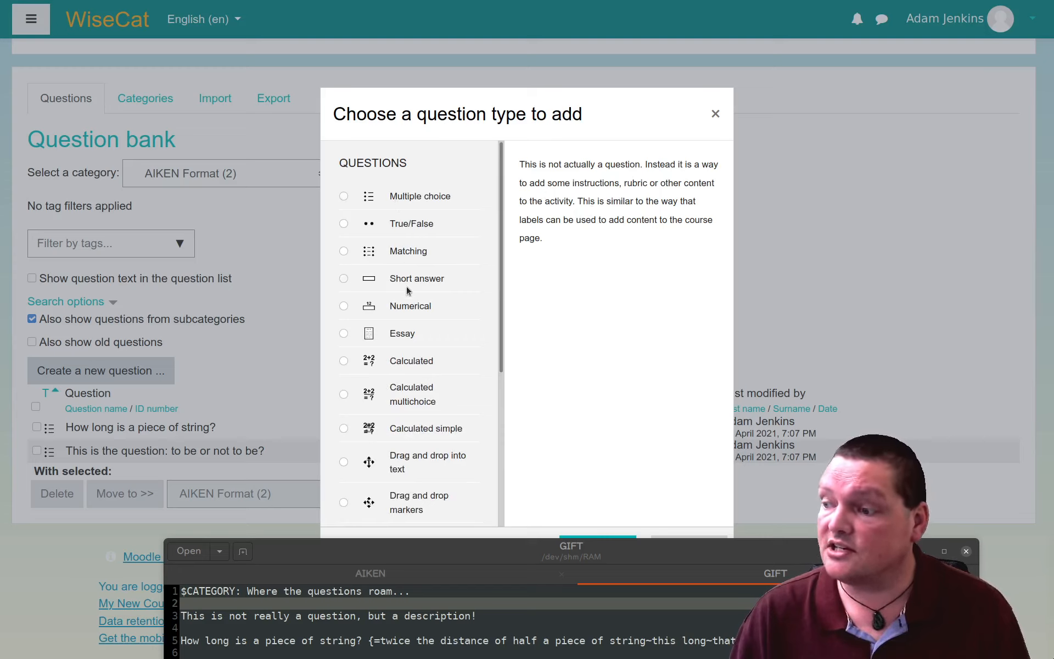
{"action": "scroll", "coordinate": [415, 335], "scroll_direction": "down", "scroll_amount": 4}
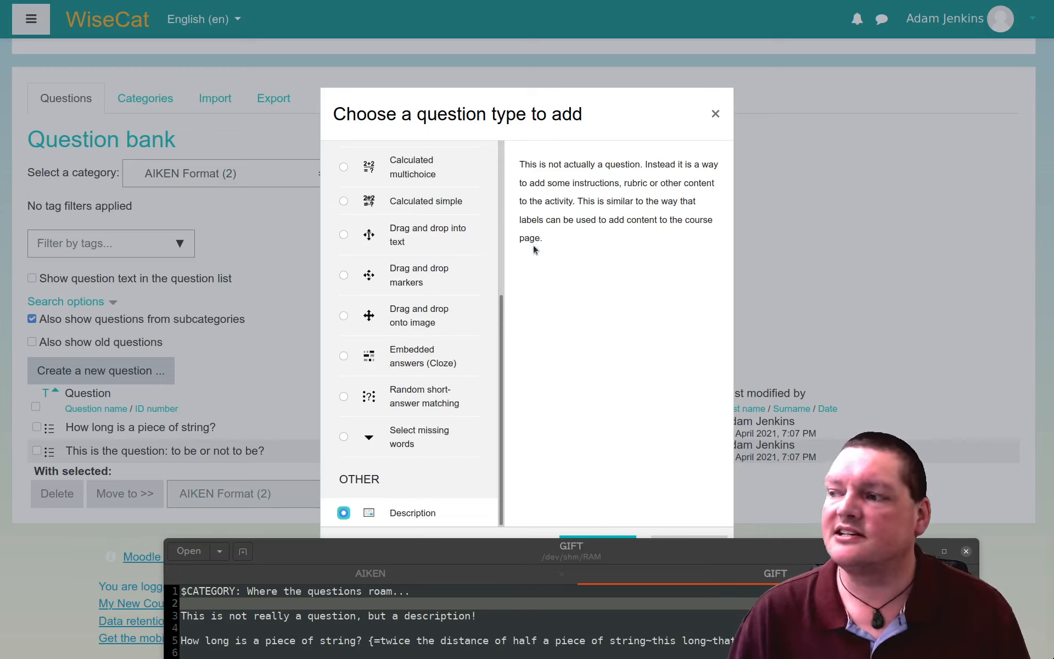
{"action": "scroll", "coordinate": [439, 344], "scroll_direction": "up", "scroll_amount": 4}
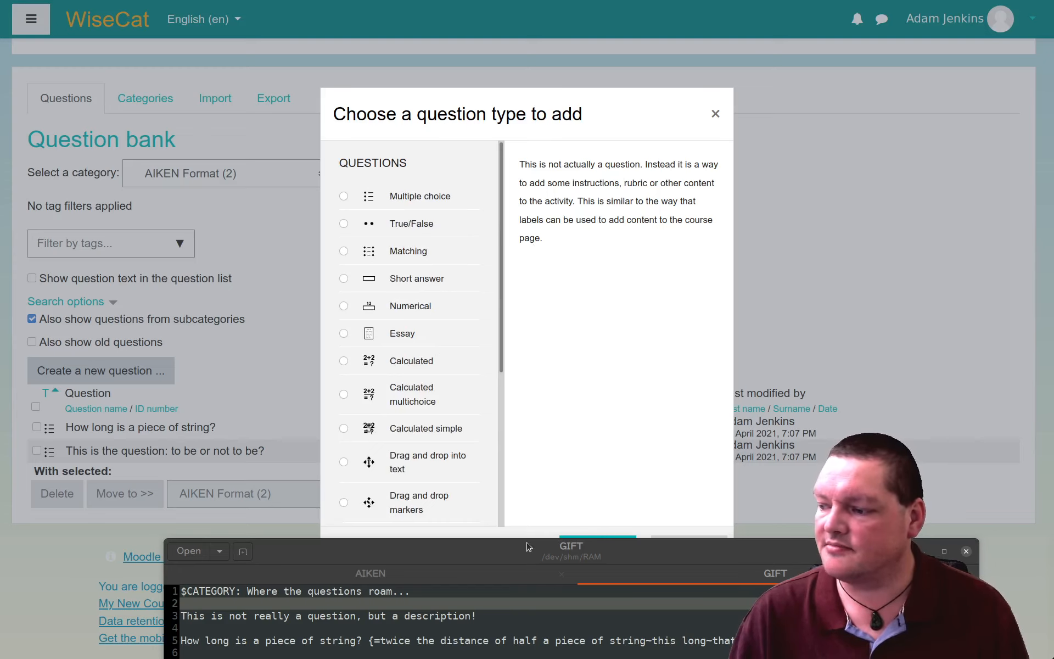
Move the GIFT editor window up over the chooser and examine the description line between its surrounding blank lines
{"action": "left_click_drag", "start_coordinate": [599, 540], "coordinate": [489, 163]}
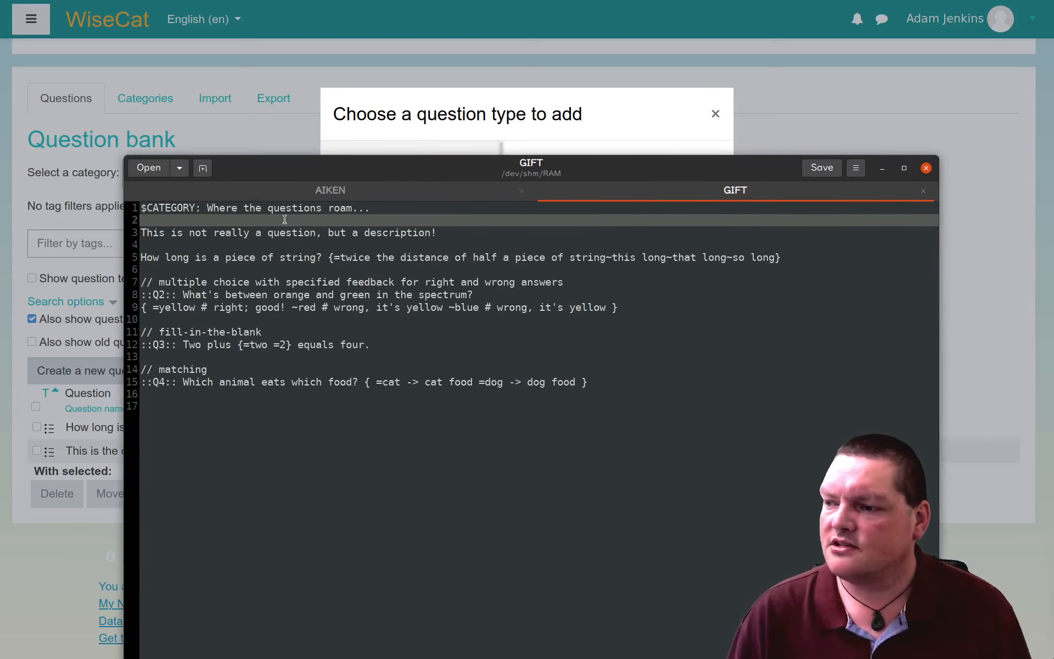
{"action": "left_click", "coordinate": [241, 227]}
{"action": "left_click_drag", "start_coordinate": [465, 235], "coordinate": [151, 231]}
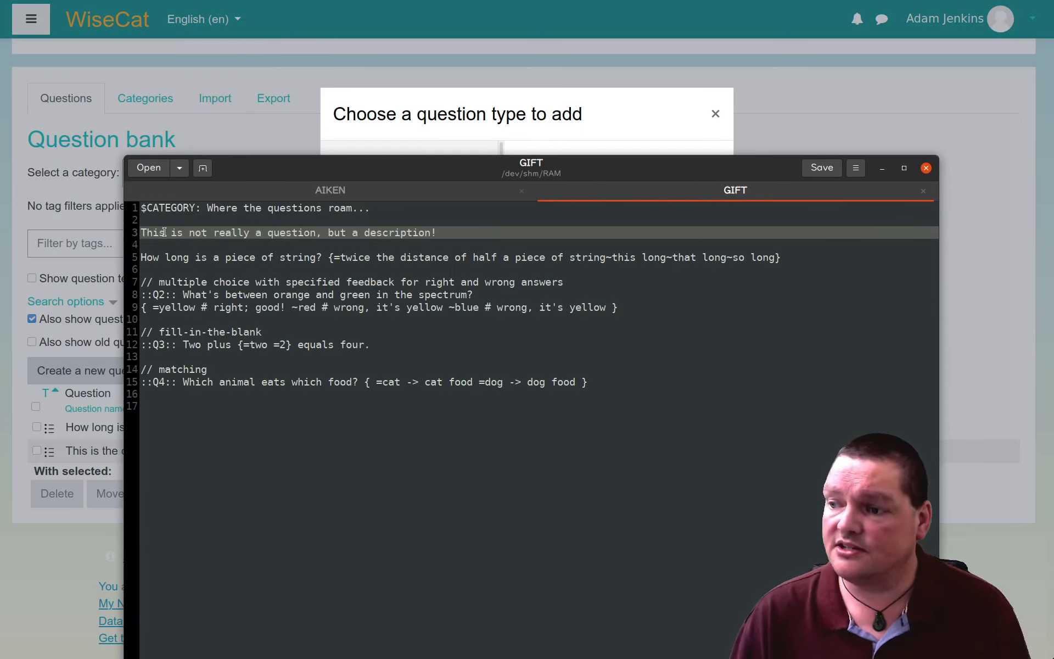
{"action": "triple_click", "coordinate": [164, 232]}
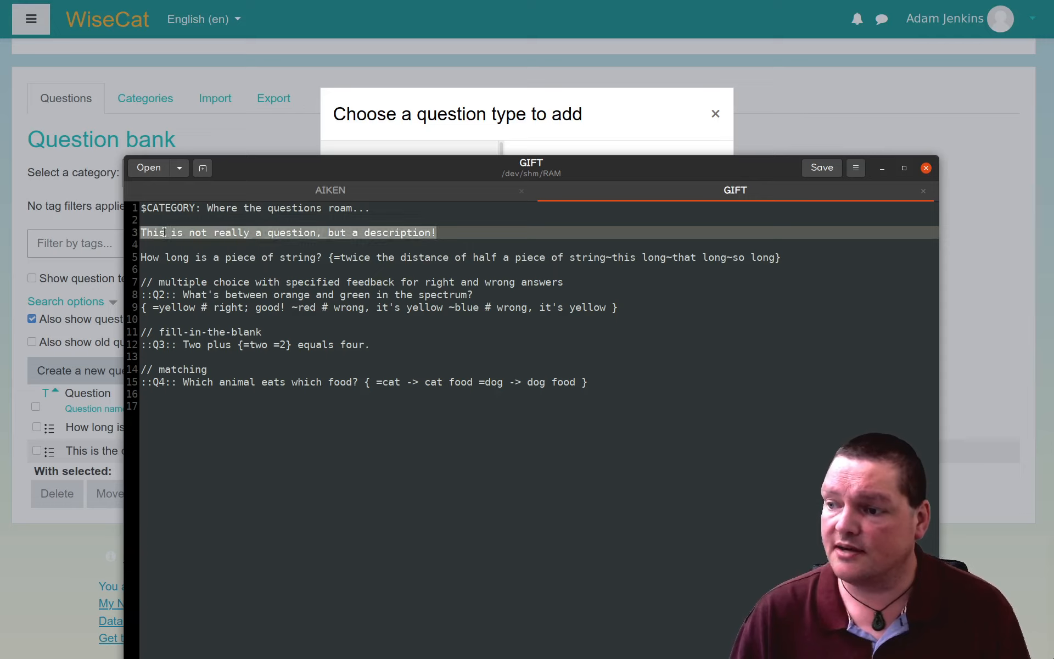
{"action": "left_click", "coordinate": [207, 233]}
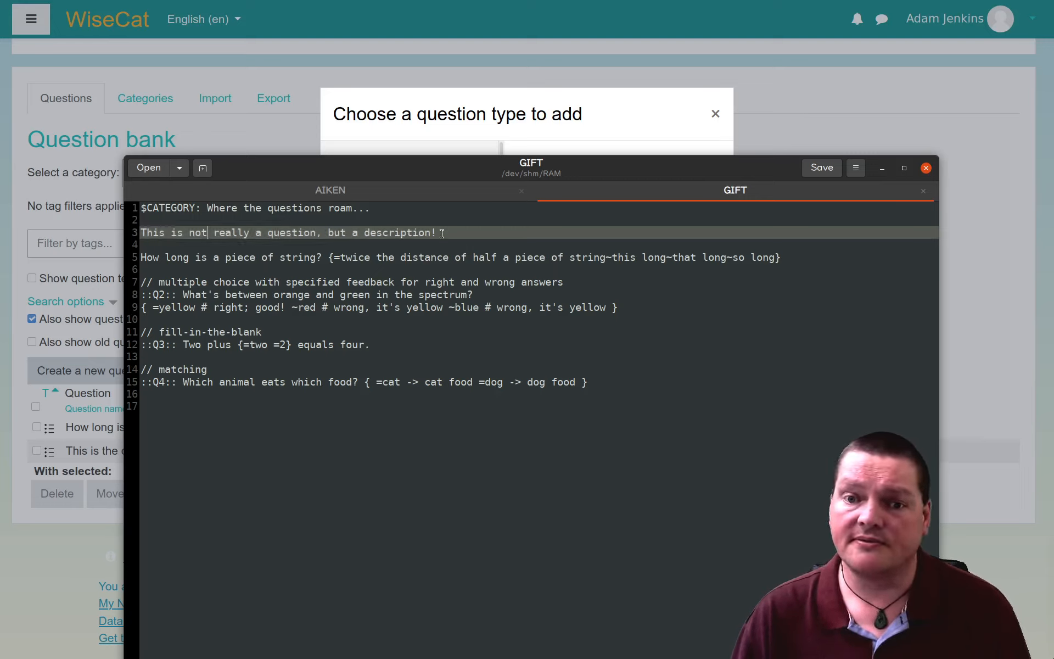
{"action": "left_click_drag", "start_coordinate": [438, 233], "coordinate": [174, 232]}
{"action": "left_click", "coordinate": [188, 220]}
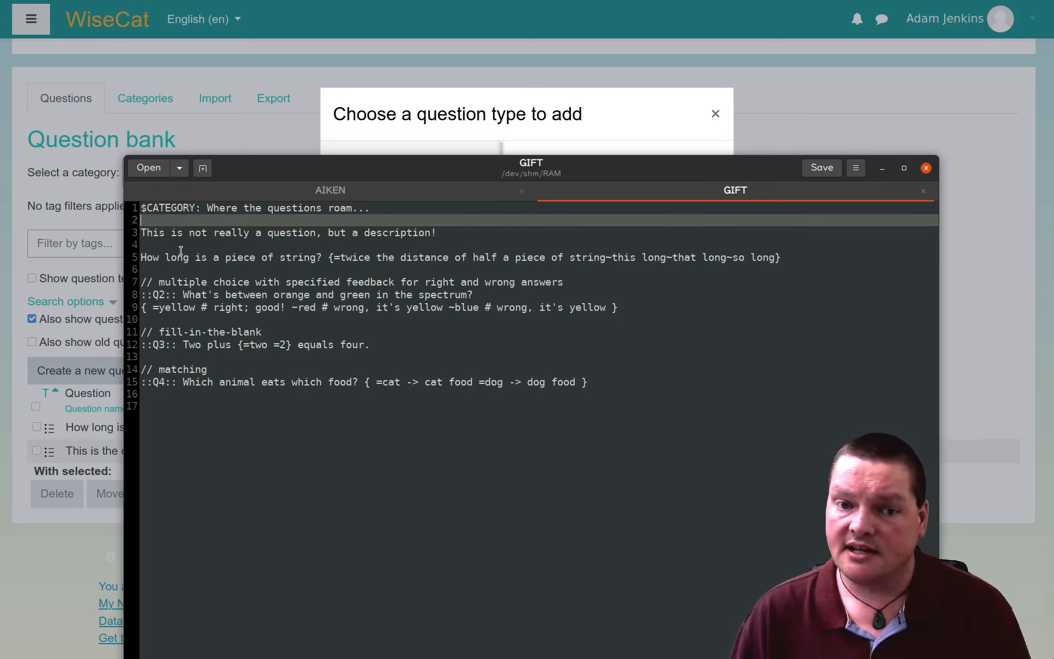
{"action": "left_click", "coordinate": [181, 244]}
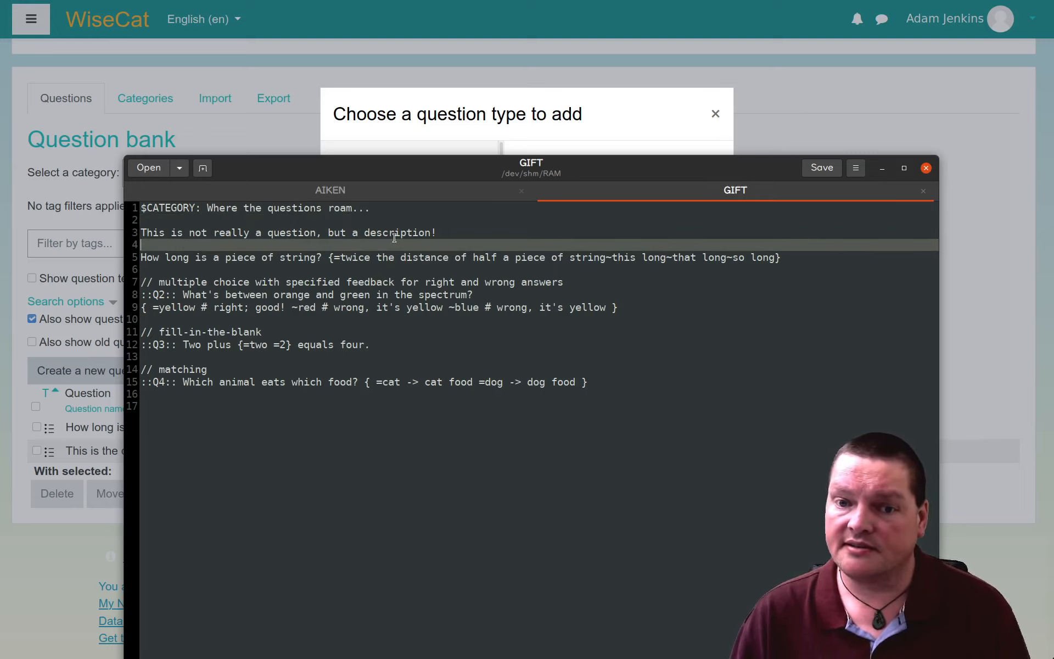
{"action": "left_click_drag", "start_coordinate": [432, 233], "coordinate": [144, 233]}
Insert the format tag [html] at the very start of the "This is not really a question" line
{"action": "left_click", "coordinate": [144, 233]}
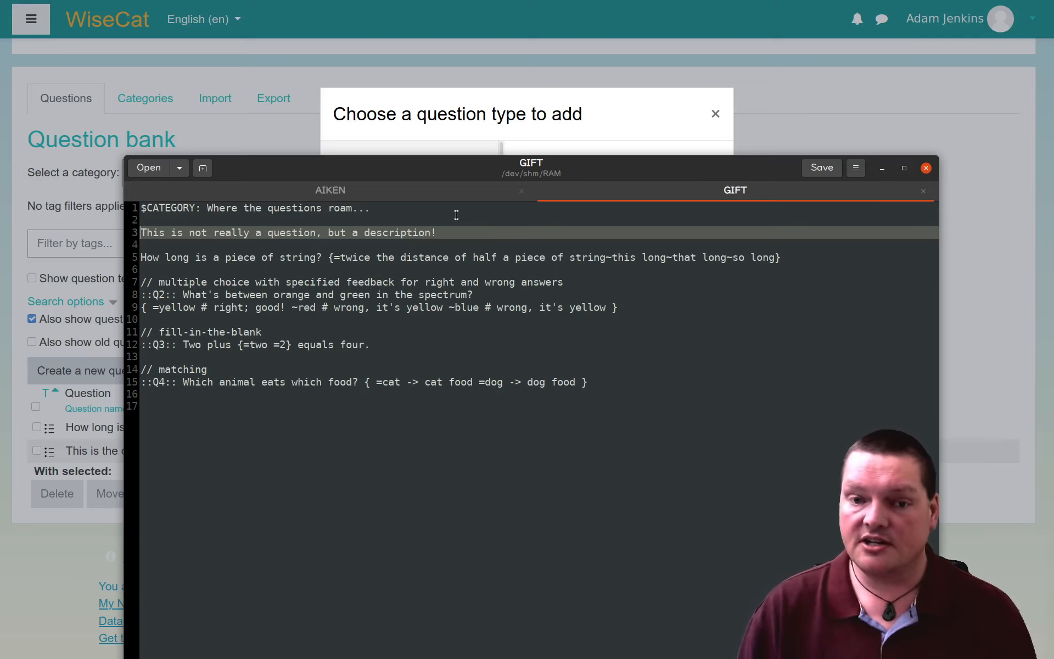
{"action": "type", "text": "[]"}
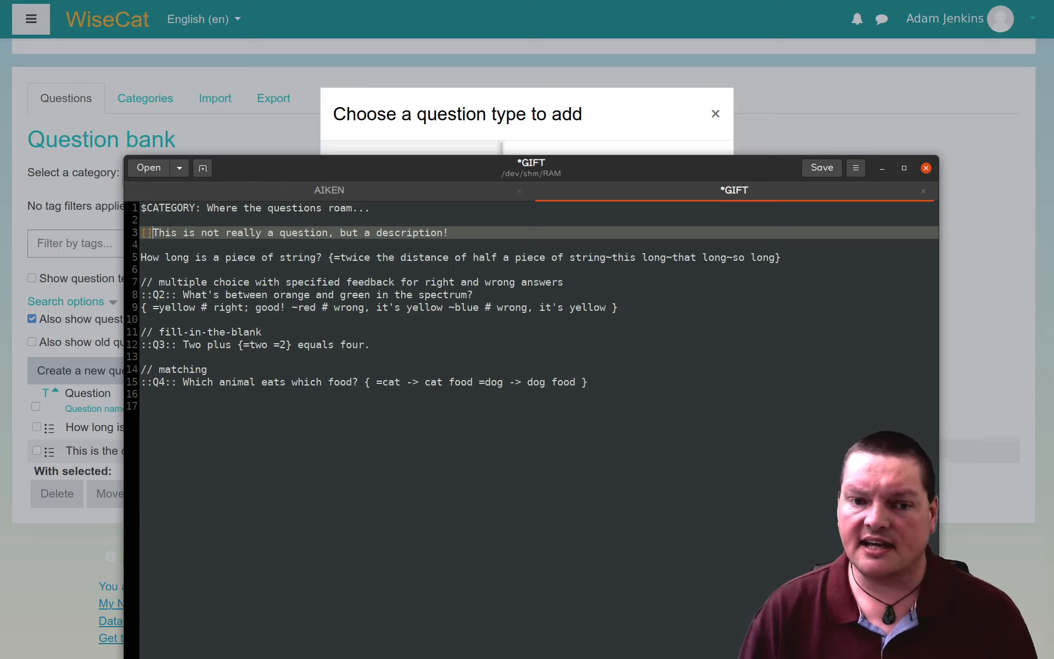
{"action": "type", "text": "html"}
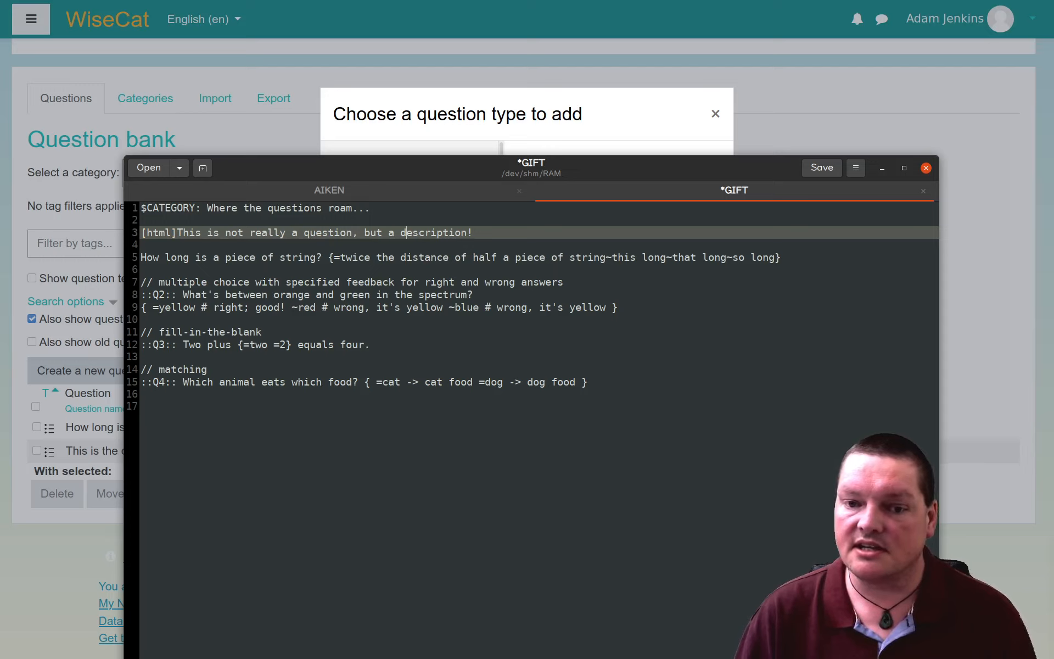
Wrap the word "description" on the description line in <strong> and </strong> tags
{"action": "type", "text": "<stro"}
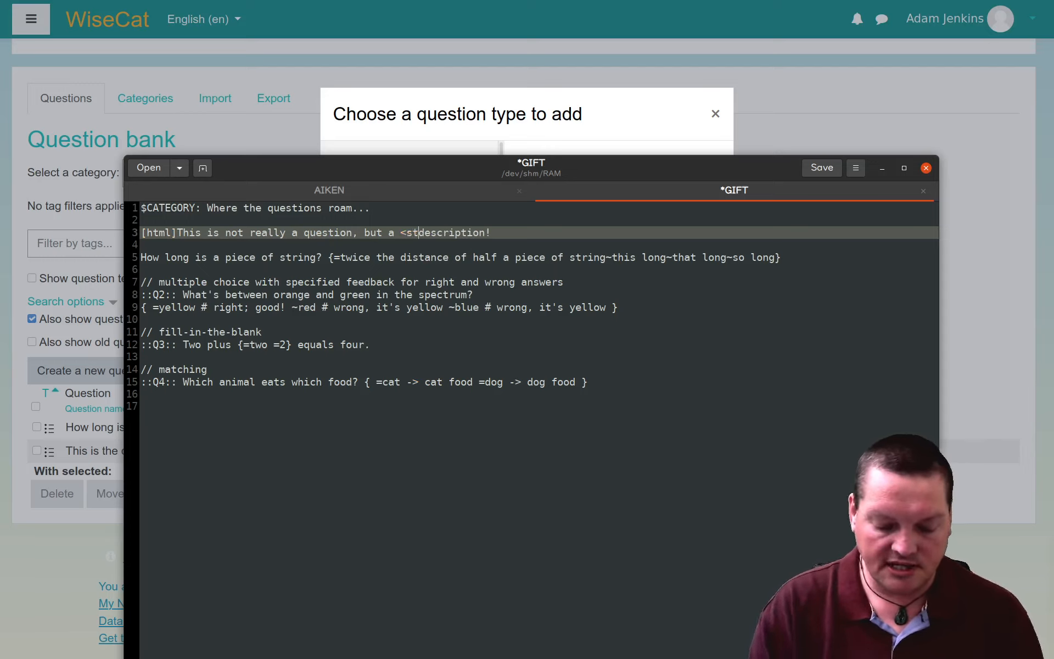
{"action": "type", "text": "ng"}
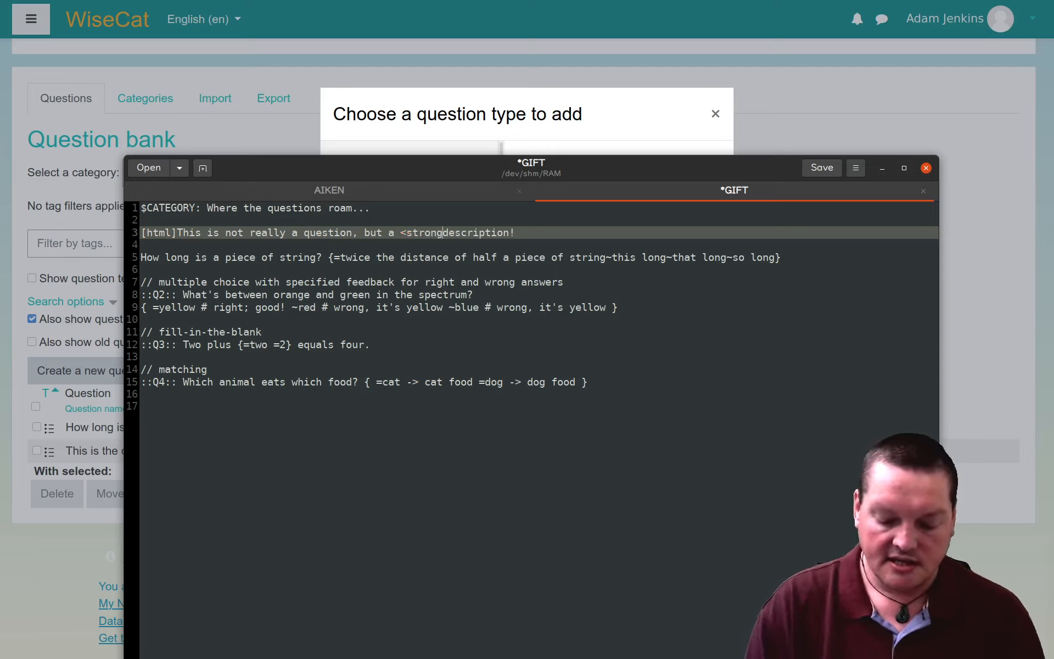
{"action": "type", "text": ">description"}
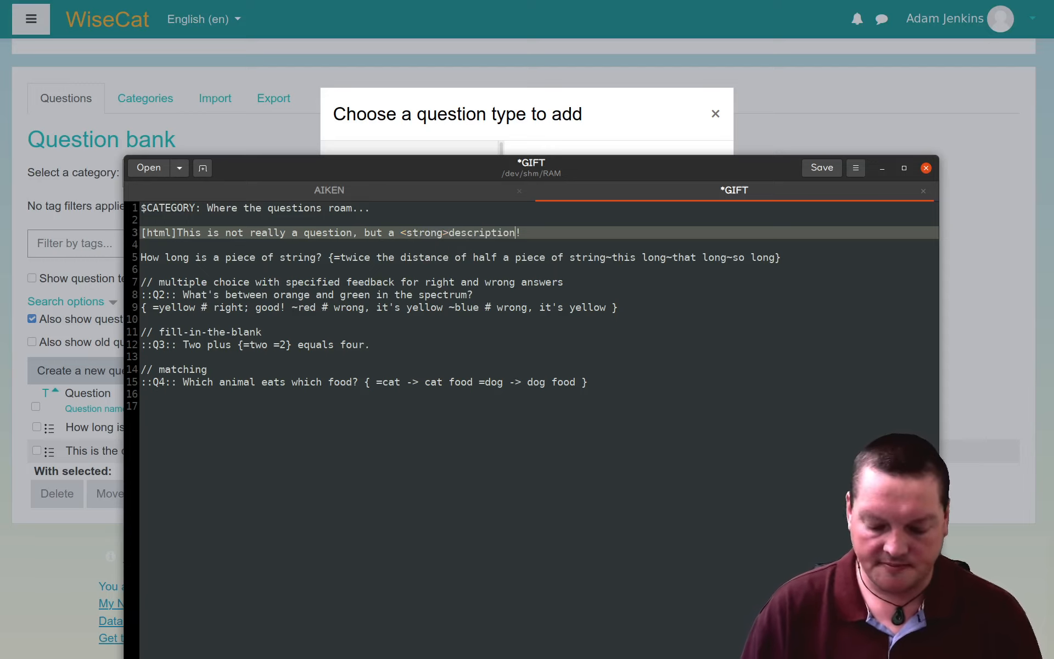
{"action": "type", "text": "</stro"}
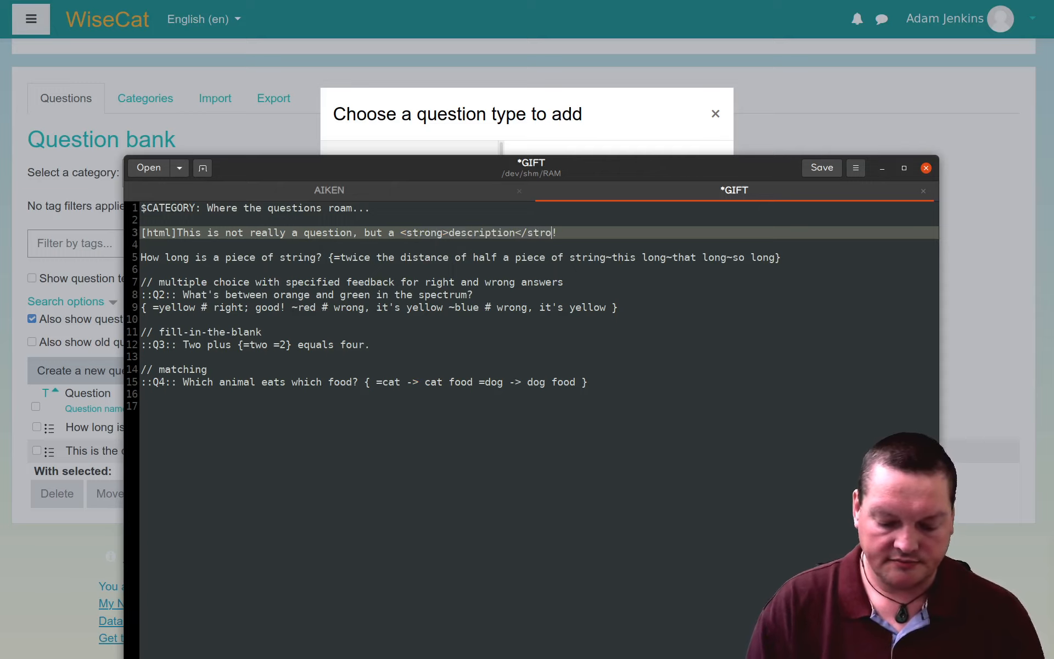
{"action": "type", "text": "ng>"}
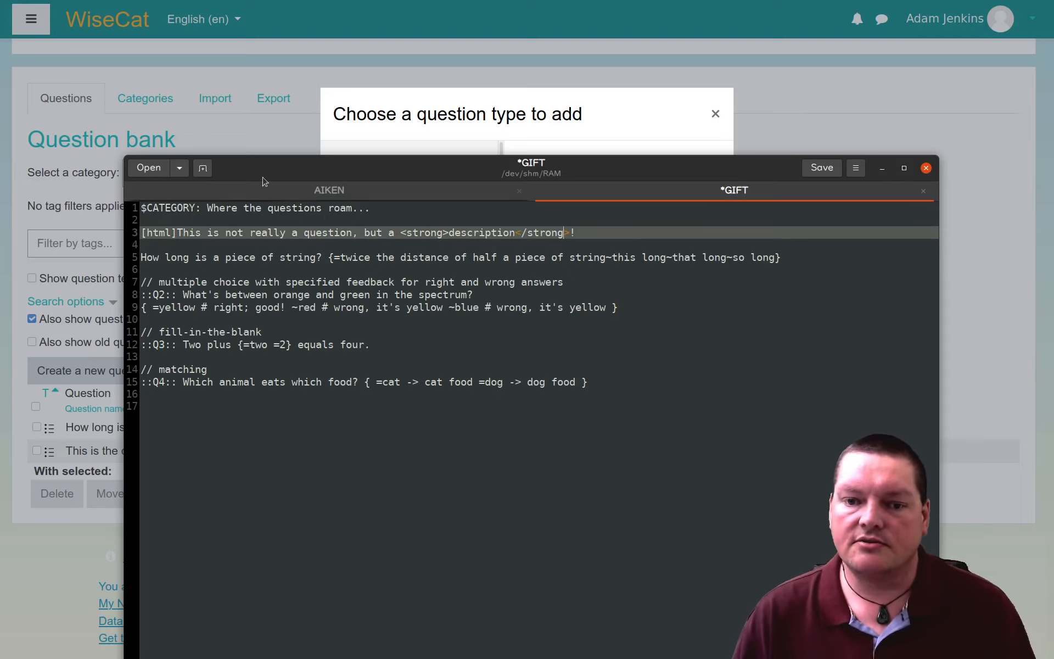
Examine the [html] tag and the text that follows it on the description line
{"action": "left_click", "coordinate": [201, 268]}
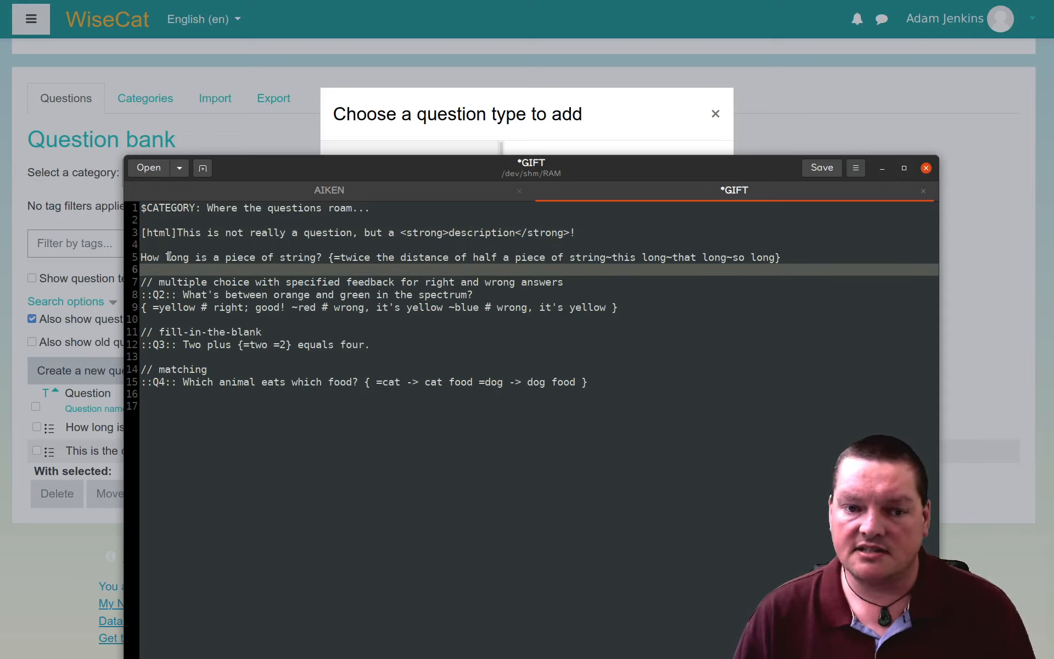
{"action": "mouse_move", "coordinate": [183, 233]}
{"action": "left_mouse_down"}
{"action": "mouse_move", "coordinate": [140, 233]}
{"action": "mouse_move", "coordinate": [164, 232]}
{"action": "left_mouse_up"}
{"action": "left_click", "coordinate": [159, 234]}
{"action": "left_click", "coordinate": [163, 232]}
{"action": "left_click", "coordinate": [201, 232]}
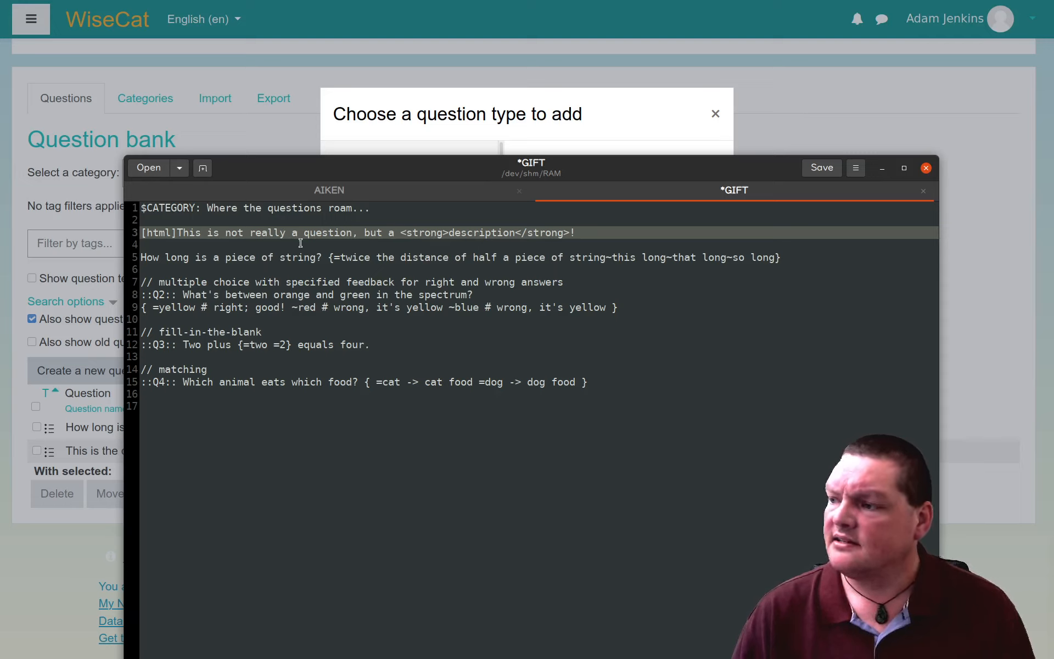
Add three more blank lines below the "How long is a piece of string?" question
{"action": "left_click", "coordinate": [329, 258]}
{"action": "left_click", "coordinate": [195, 258]}
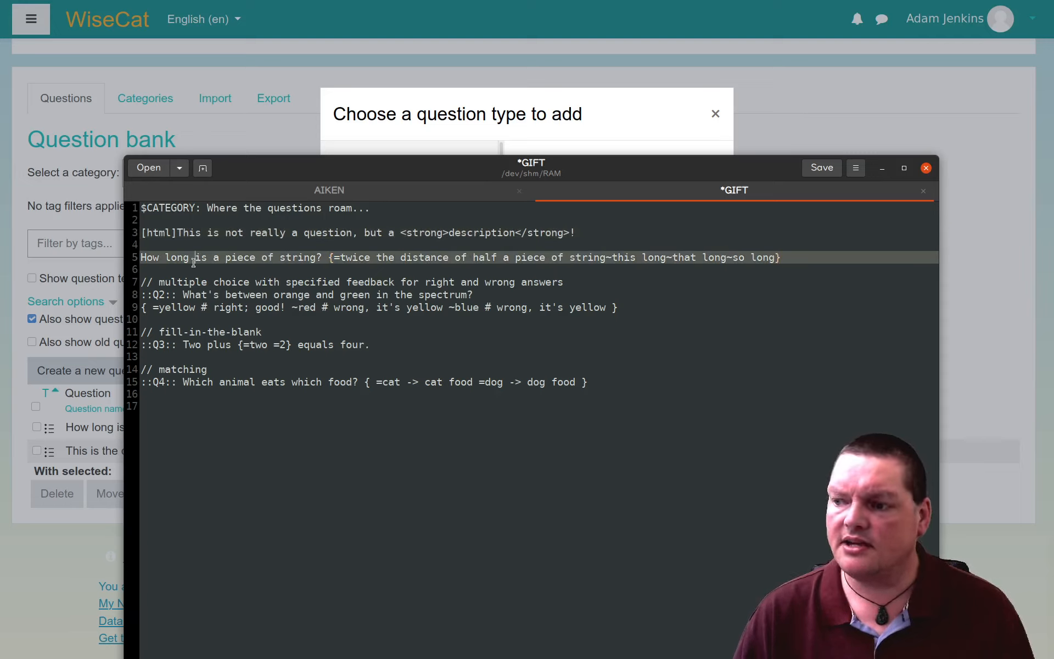
{"action": "key", "text": "Down"}
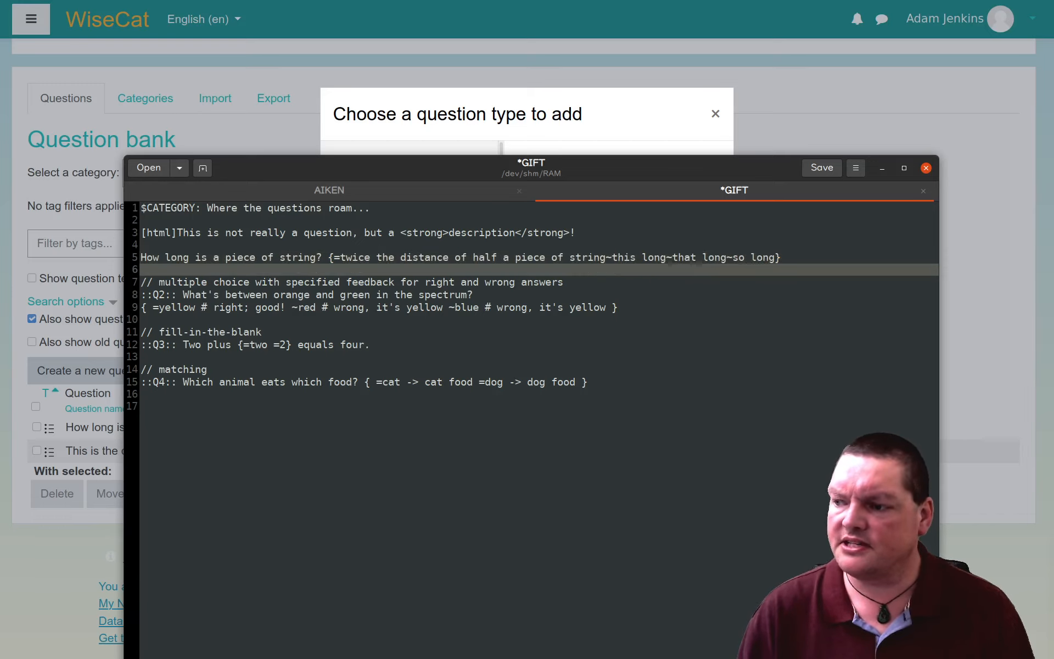
{"action": "key", "text": "Return"}
{"action": "key", "text": "Return"}
{"action": "key", "text": "Return"}
{"action": "key", "text": "Up"}
{"action": "key", "text": "Up"}
{"action": "key", "text": "Up"}
{"action": "key", "text": "Up"}
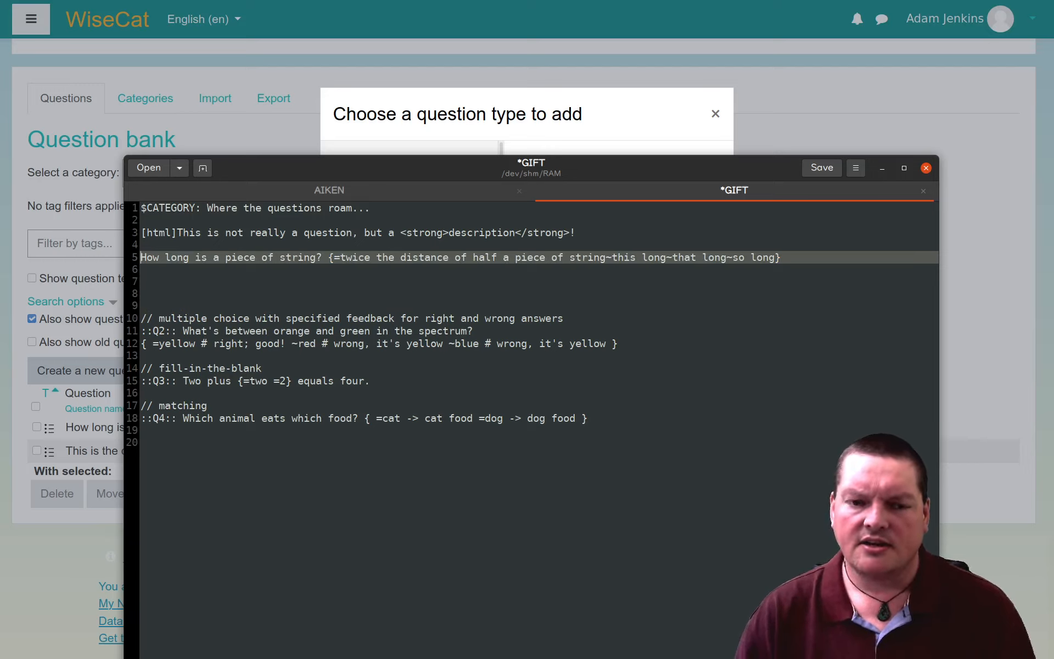
Break the "How long is a piece of string?" line after its opening brace so the answers start on a new line
{"action": "key", "text": "shift+End"}
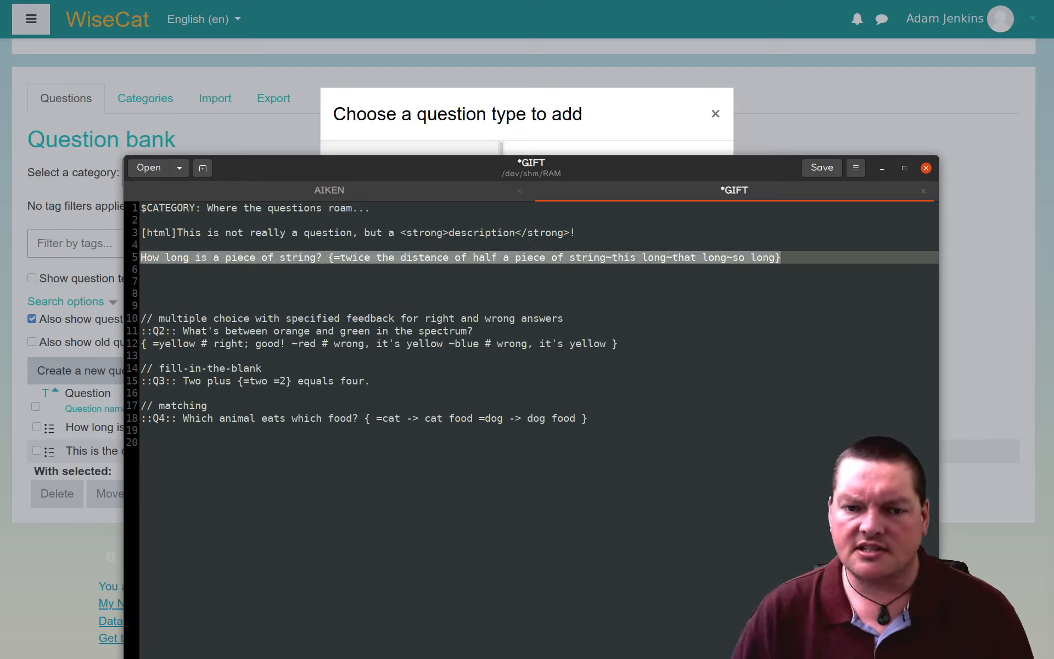
{"action": "key", "text": "End"}
{"action": "key", "text": "Left"}
{"action": "key", "text": "Left"}
{"action": "key", "text": "Left"}
{"action": "key", "text": "Left"}
{"action": "key", "text": "Left"}
{"action": "key", "text": "Left"}
{"action": "key", "text": "Left"}
{"action": "key", "text": "Left"}
{"action": "key", "text": "Left"}
{"action": "key", "text": "Left"}
{"action": "key", "text": "Left"}
{"action": "key", "text": "Left"}
{"action": "key", "text": "Left"}
{"action": "key", "text": "Left"}
{"action": "key", "text": "Left"}
{"action": "key", "text": "Left"}
{"action": "key", "text": "Left"}
{"action": "key", "text": "Left"}
{"action": "key", "text": "Left"}
{"action": "key", "text": "Left"}
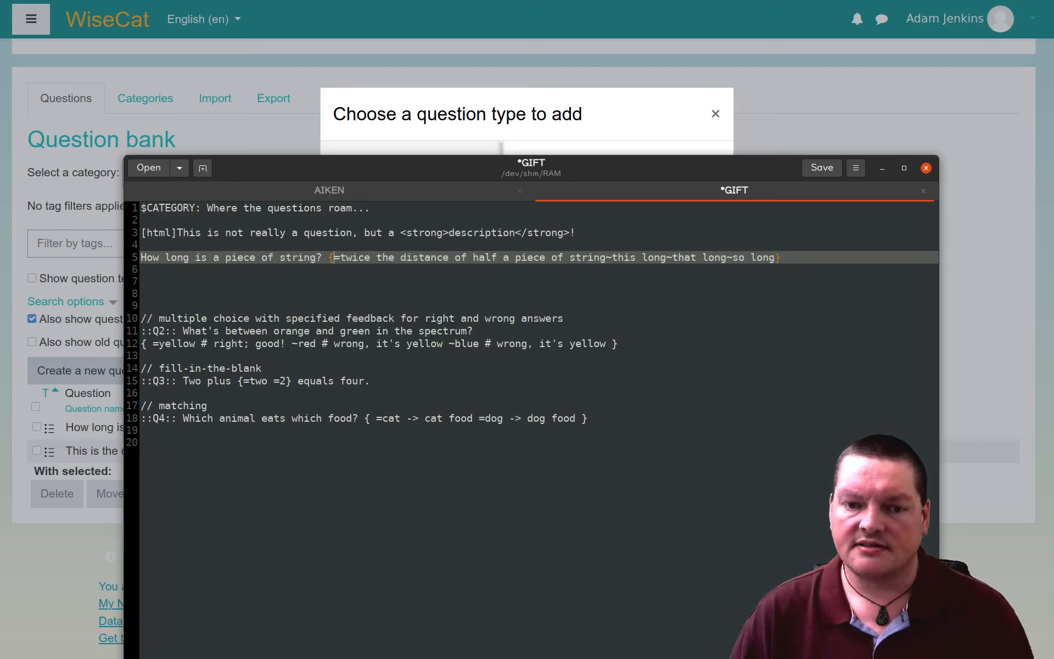
{"action": "key", "text": "Return"}
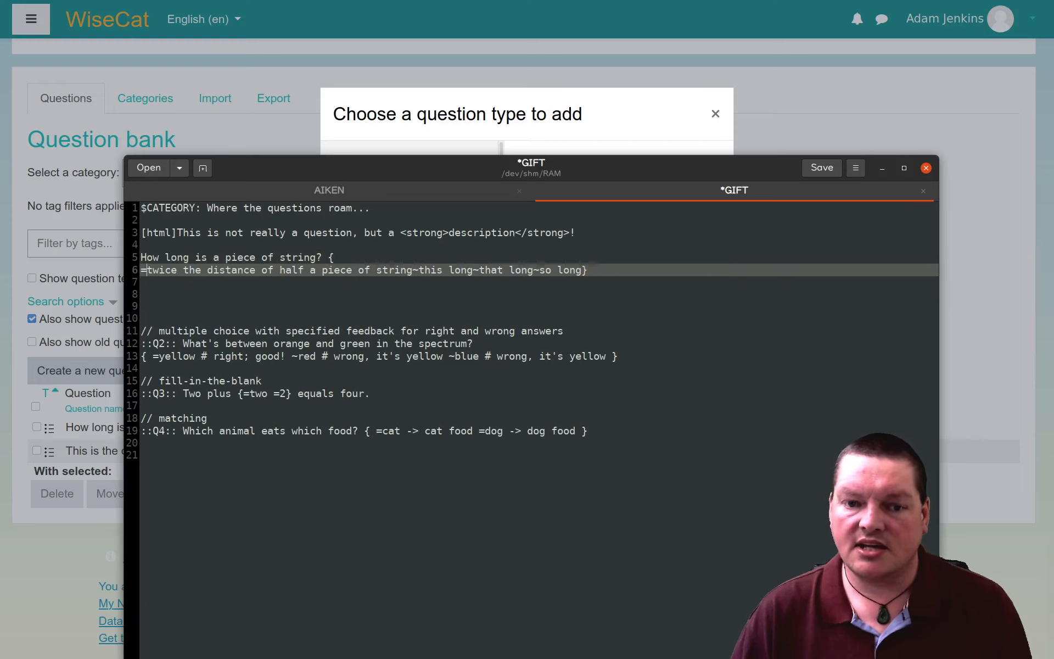
Put the answers ~this long, ~that long and ~so long of the string question each on their own line
{"action": "key", "text": "Right"}
{"action": "key", "text": "Right"}
{"action": "key", "text": "Right"}
{"action": "key", "text": "Right"}
{"action": "key", "text": "Right"}
{"action": "key", "text": "Right"}
{"action": "key", "text": "Right"}
{"action": "key", "text": "Right"}
{"action": "key", "text": "Right"}
{"action": "key", "text": "Right"}
{"action": "key", "text": "Right"}
{"action": "key", "text": "Right"}
{"action": "key", "text": "Right"}
{"action": "key", "text": "Right"}
{"action": "key", "text": "Right"}
{"action": "key", "text": "Right"}
{"action": "key", "text": "Right"}
{"action": "key", "text": "Right"}
{"action": "key", "text": "Right"}
{"action": "key", "text": "Right"}
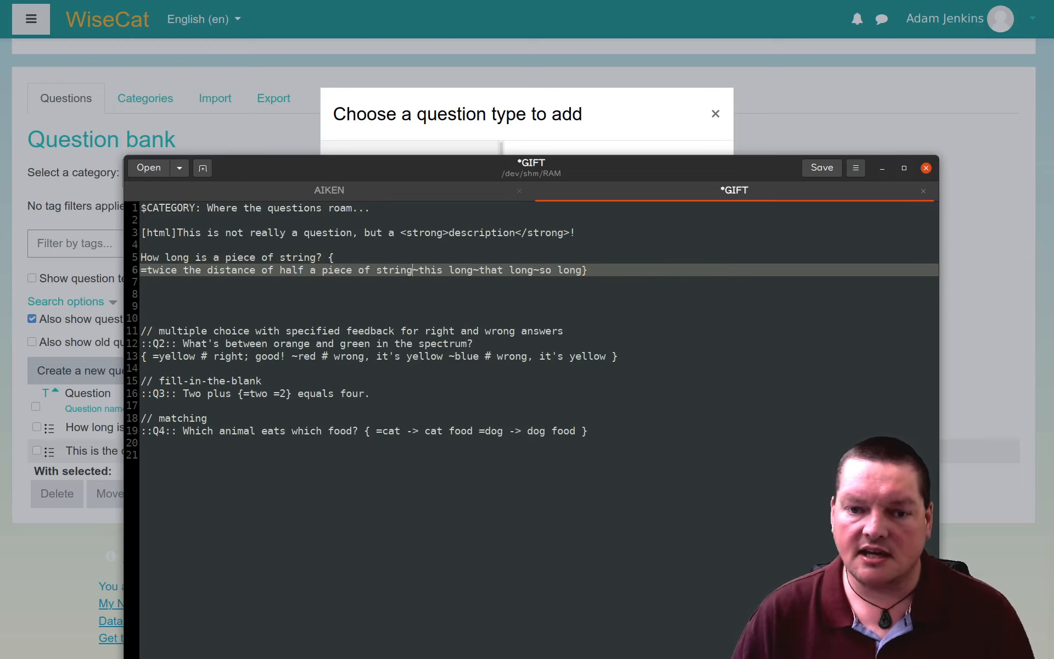
{"action": "key", "text": "Return"}
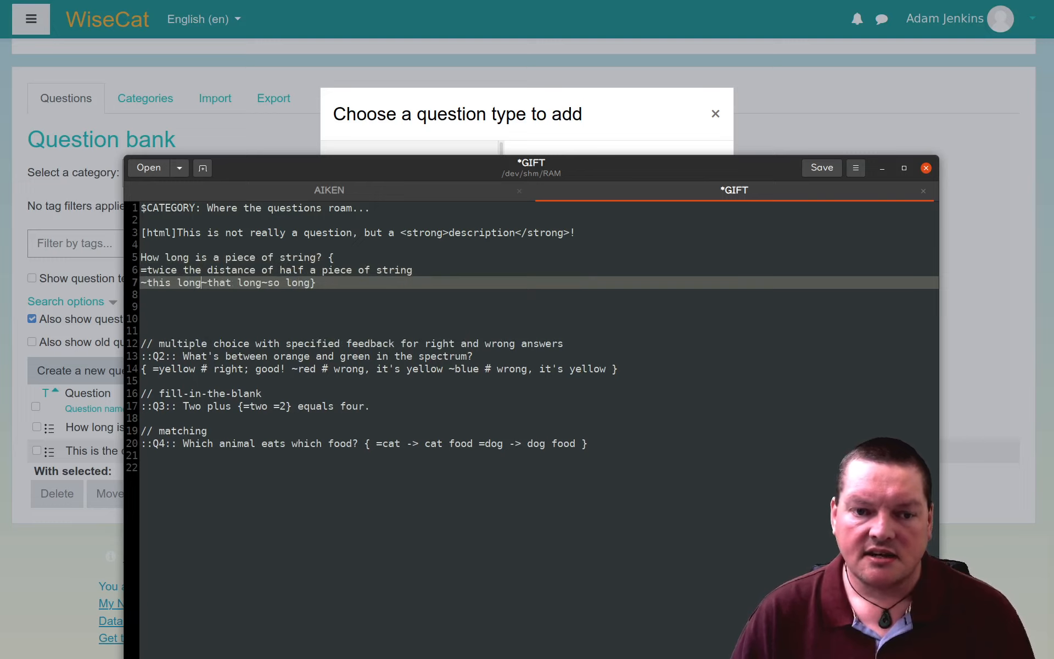
{"action": "key", "text": "Right"}
{"action": "key", "text": "Right"}
{"action": "key", "text": "Return"}
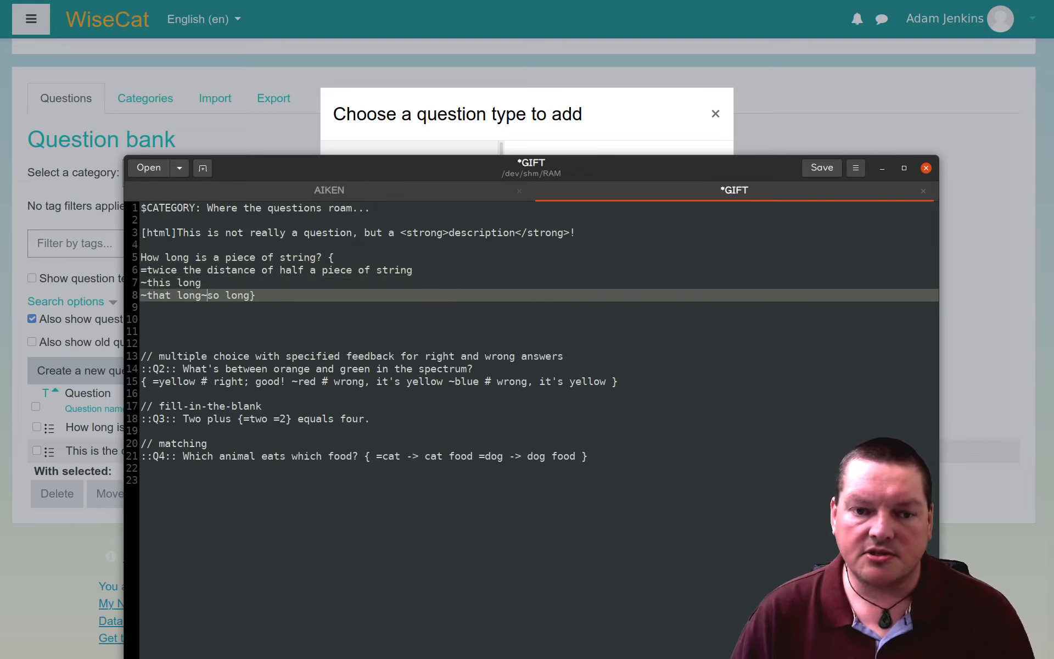
{"action": "key", "text": "Return"}
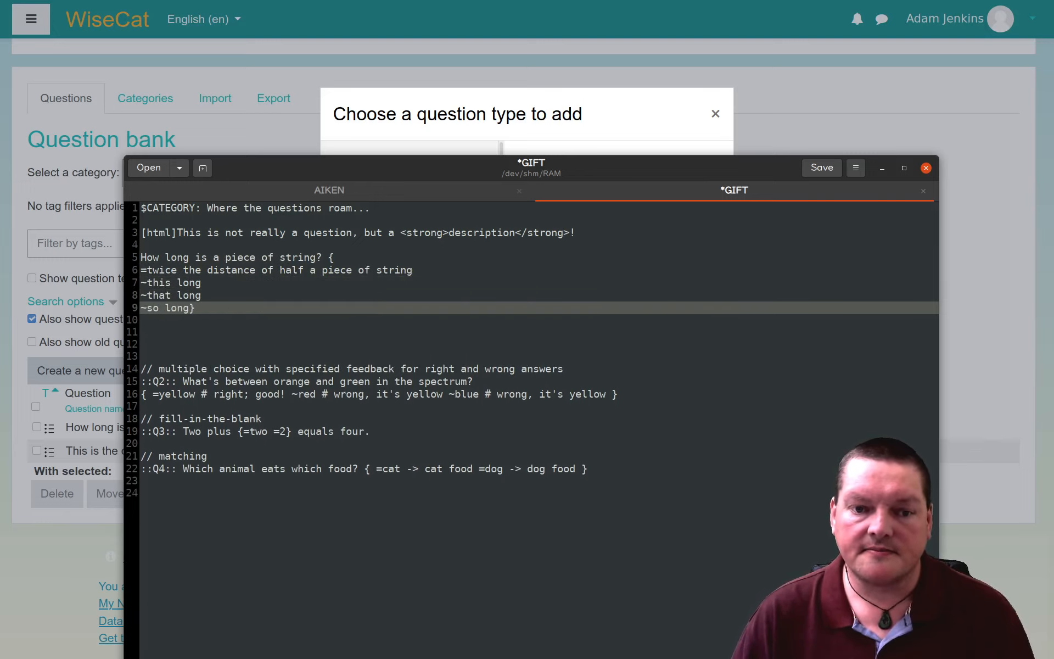
Move the closing brace of the string question onto its own line below ~so long
{"action": "key", "text": "Right"}
{"action": "key", "text": "Right"}
{"action": "key", "text": "Right"}
{"action": "key", "text": "Right"}
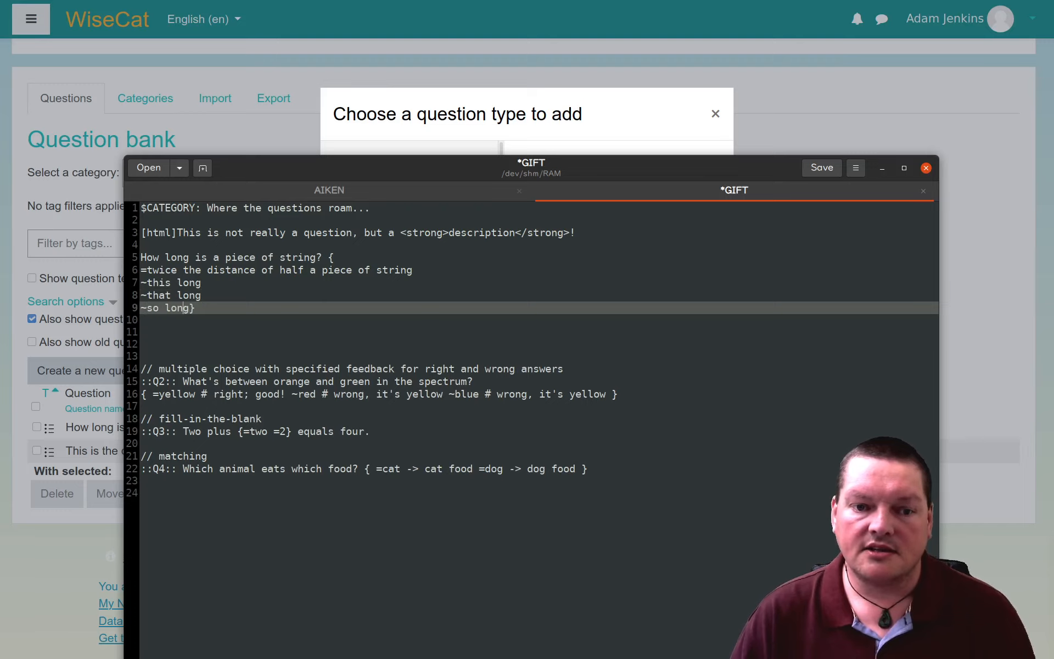
{"action": "key", "text": "Return"}
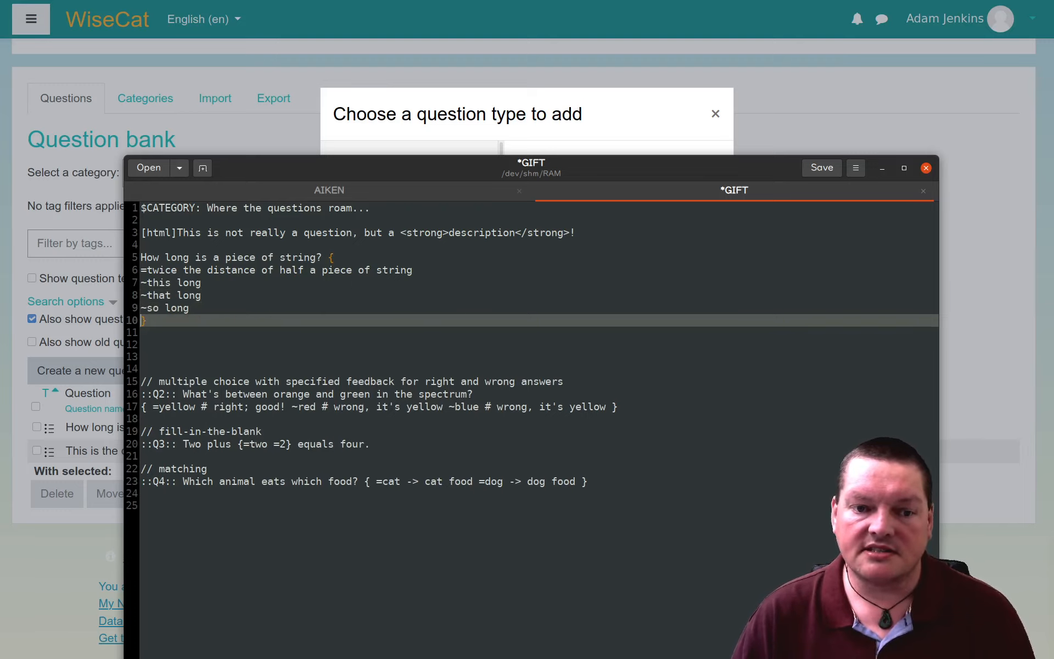
Insert a blank line between the ~this long and ~that long answers, and remove it again
{"action": "left_click", "coordinate": [260, 299]}
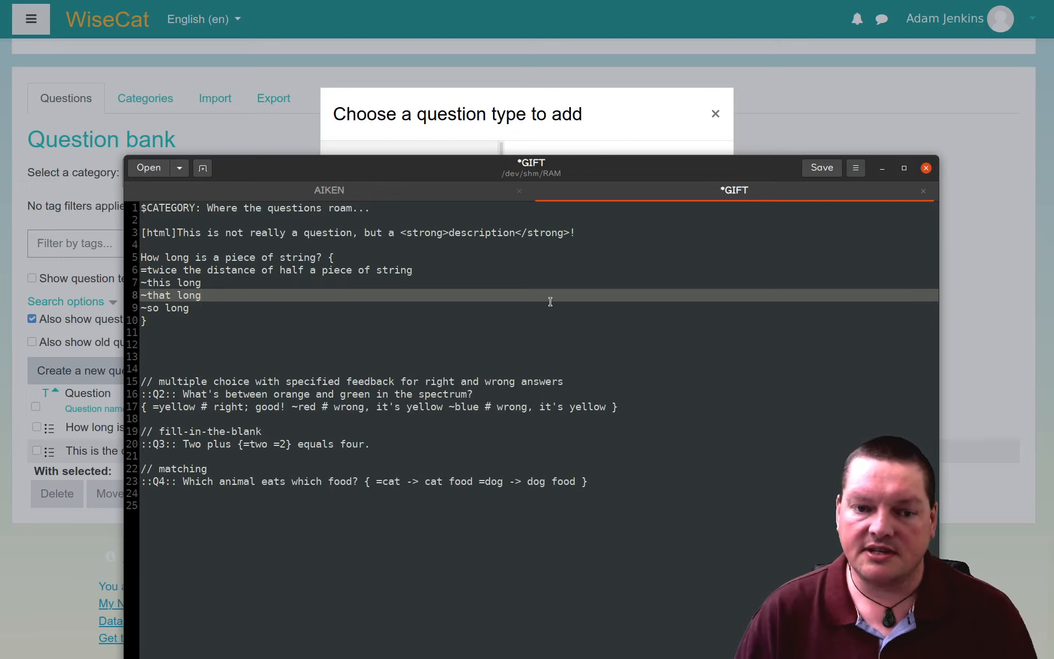
{"action": "key", "text": "Up"}
{"action": "key", "text": "Return"}
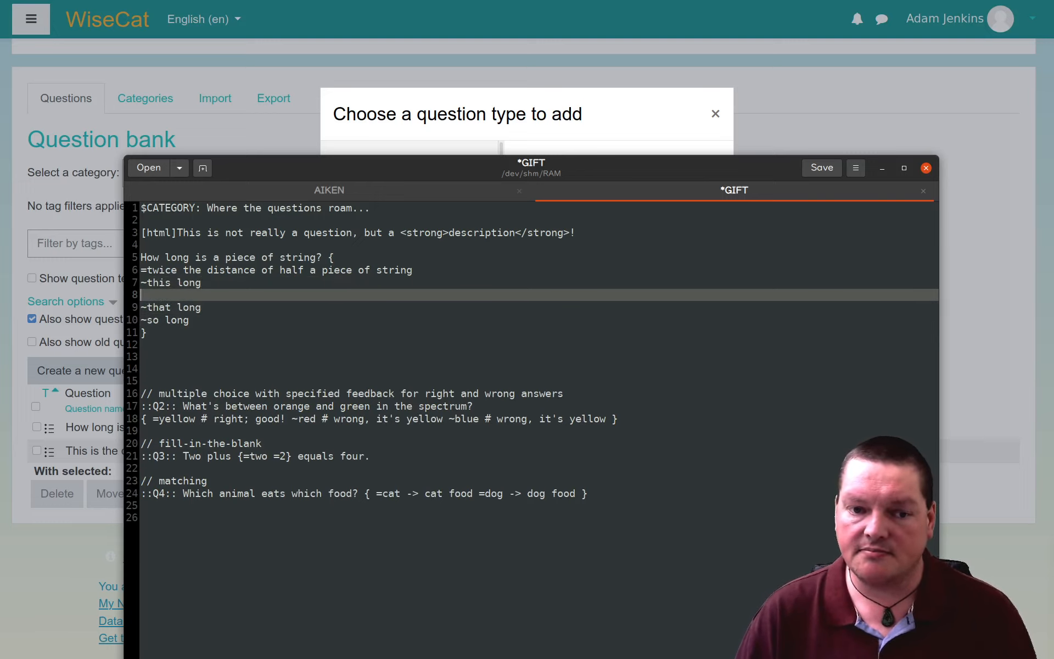
{"action": "key", "text": "Delete"}
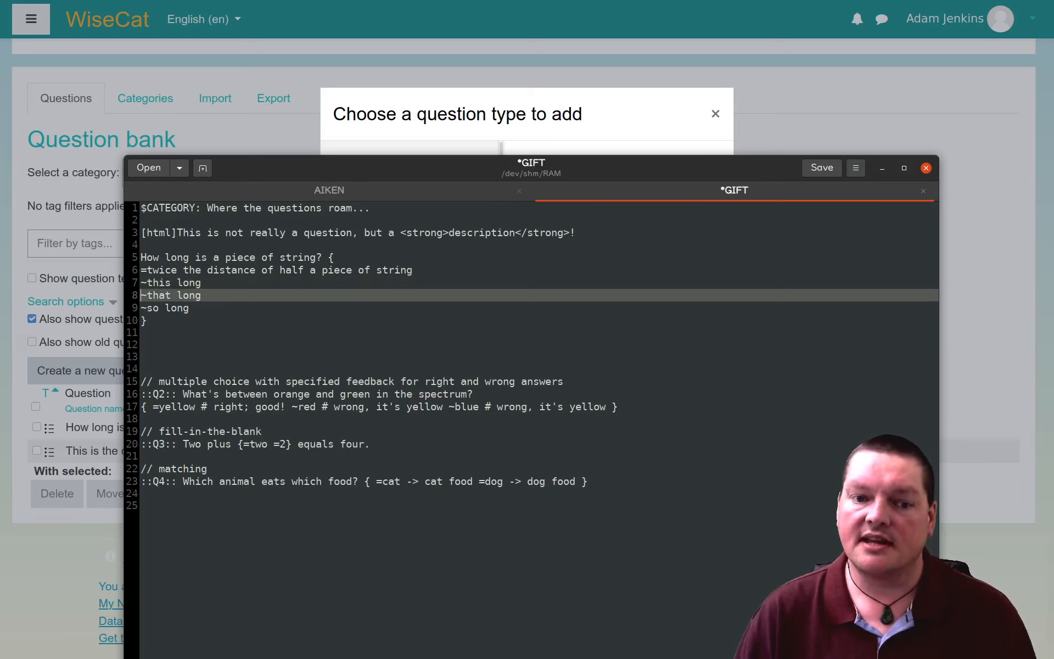
{"action": "key", "text": "Up"}
{"action": "key", "text": "Up"}
{"action": "key", "text": "Up"}
{"action": "key", "text": "Down"}
{"action": "key", "text": "Down"}
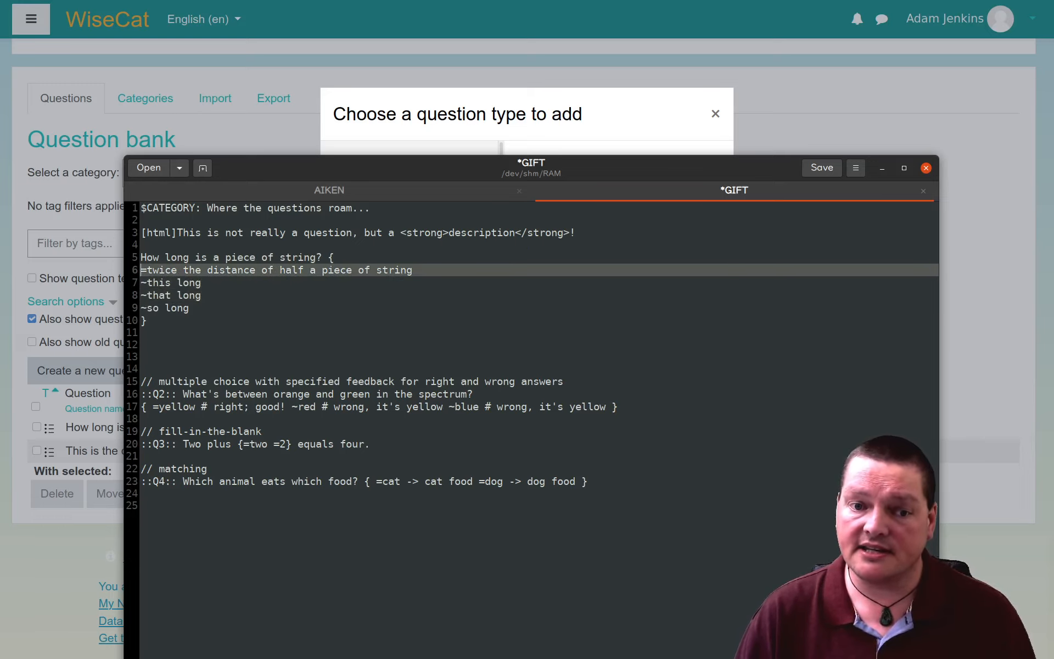
Review the string question's block line by line, from its correct answer through the three wrong answers to the closing brace
{"action": "key", "text": "Down"}
{"action": "key", "text": "Down"}
{"action": "key", "text": "Down"}
{"action": "key", "text": "Down"}
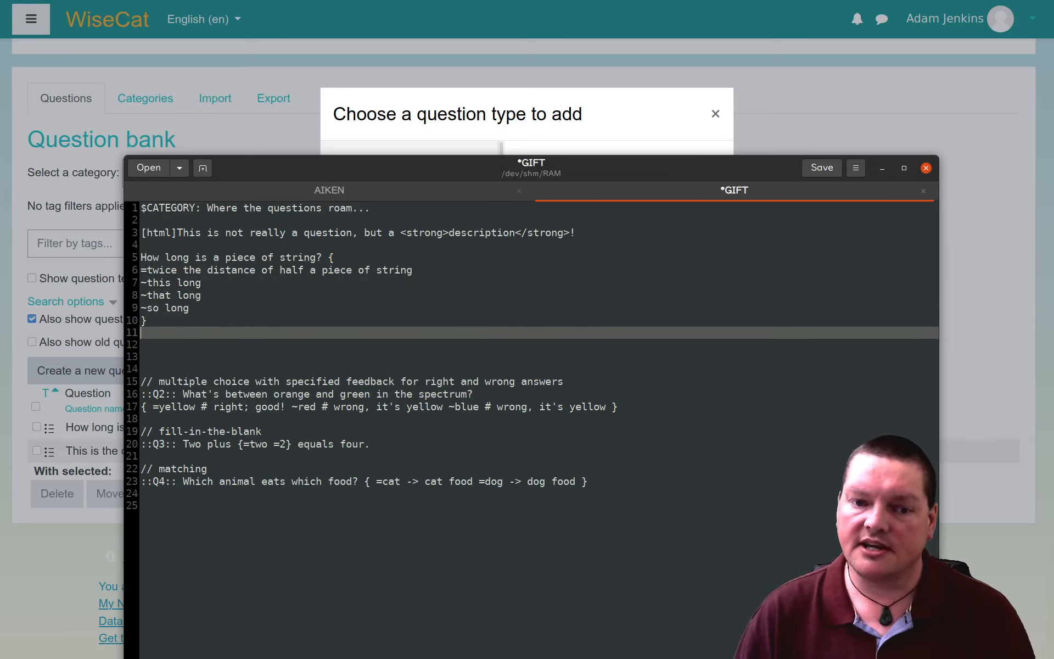
{"action": "key", "text": "Up"}
{"action": "key", "text": "Up"}
{"action": "key", "text": "Up"}
{"action": "key", "text": "Up"}
{"action": "key", "text": "Up"}
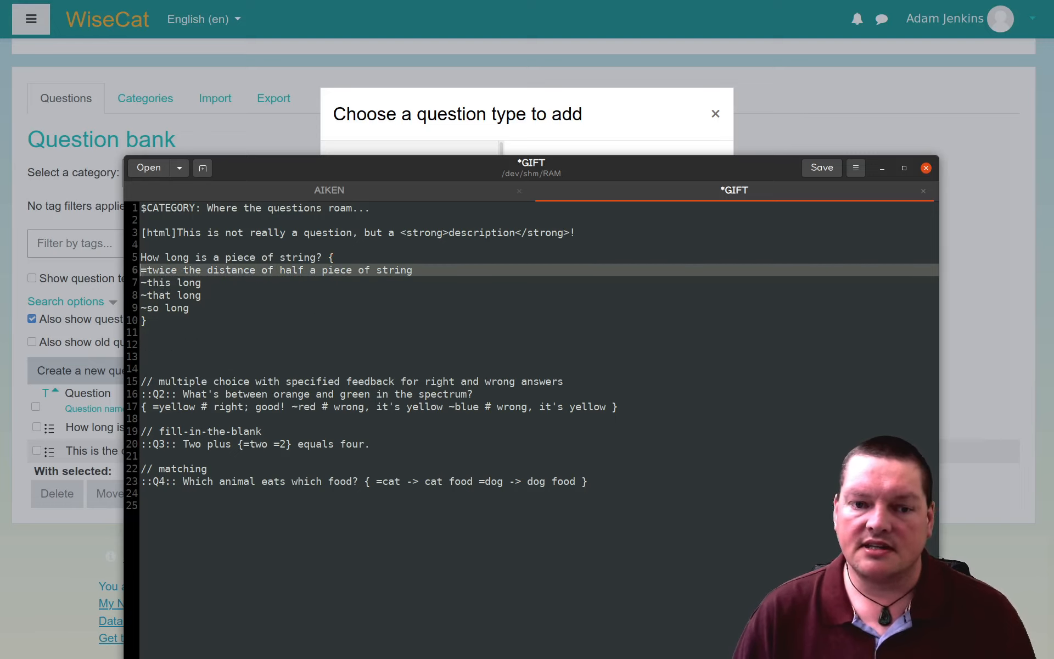
{"action": "key", "text": "Up"}
{"action": "key", "text": "Down"}
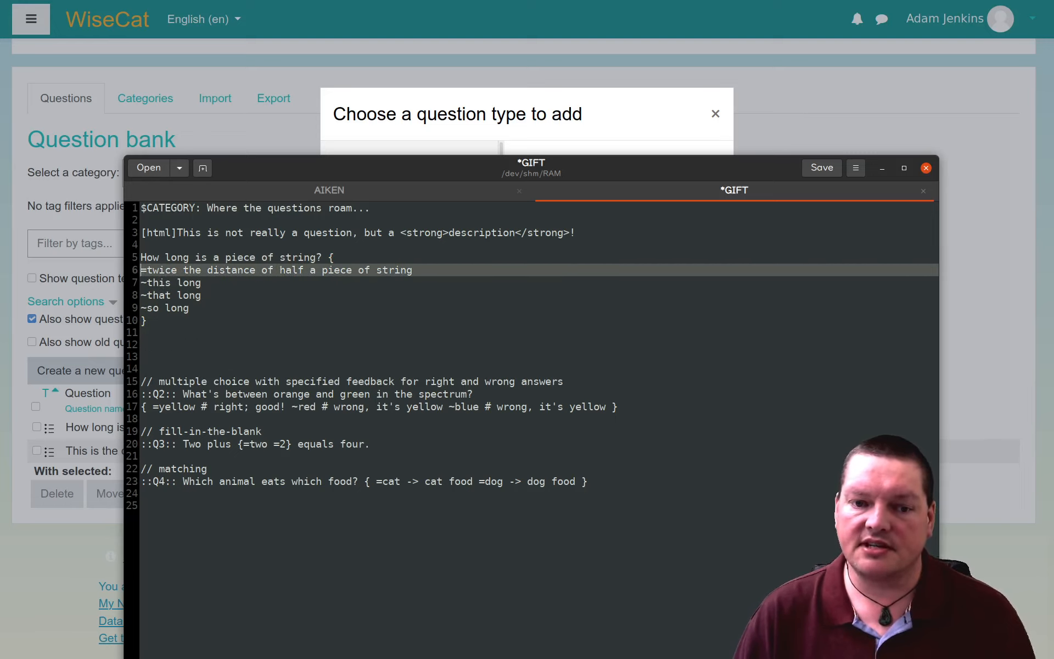
{"action": "key", "text": "Down"}
{"action": "key", "text": "Down"}
{"action": "key", "text": "Down"}
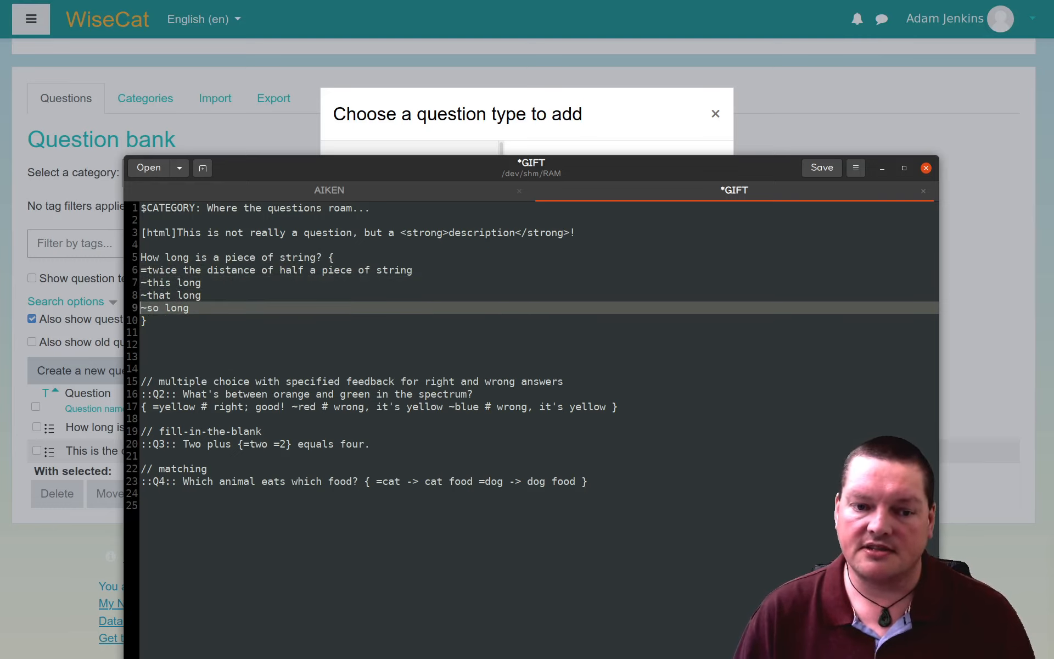
Delete the surplus blank lines above the multiple choice feedback comment, leaving one blank line after the string question
{"action": "key", "text": "Down"}
{"action": "key", "text": "Down"}
{"action": "key", "text": "Down"}
{"action": "key", "text": "Down"}
{"action": "key", "text": "Down"}
{"action": "key", "text": "Up"}
{"action": "key", "text": "Up"}
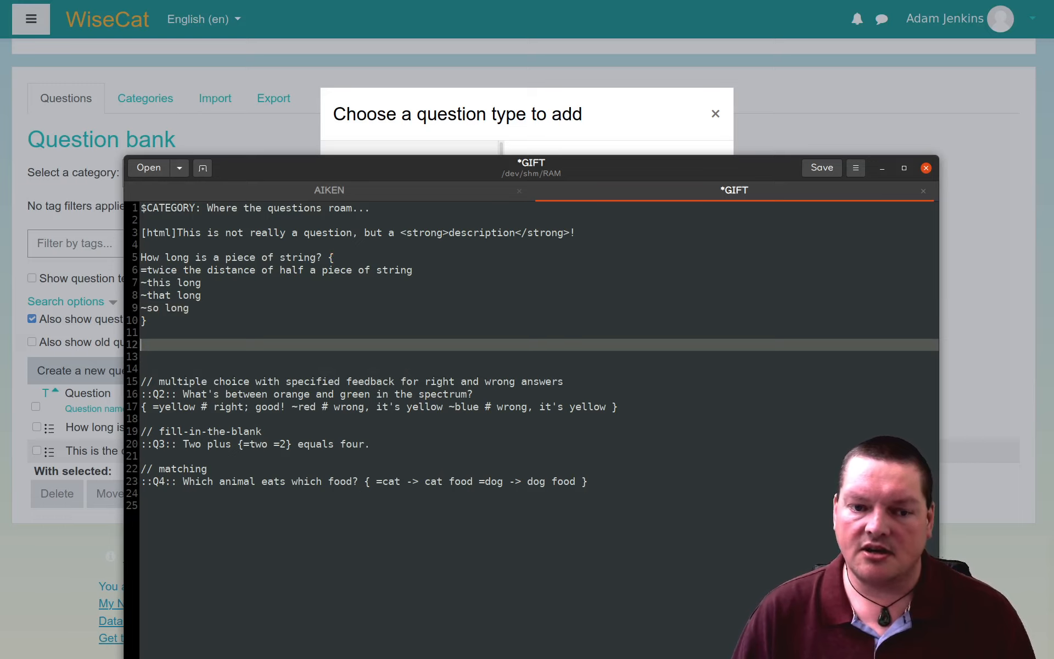
{"action": "key", "text": "Delete"}
{"action": "key", "text": "Delete"}
{"action": "key", "text": "Delete"}
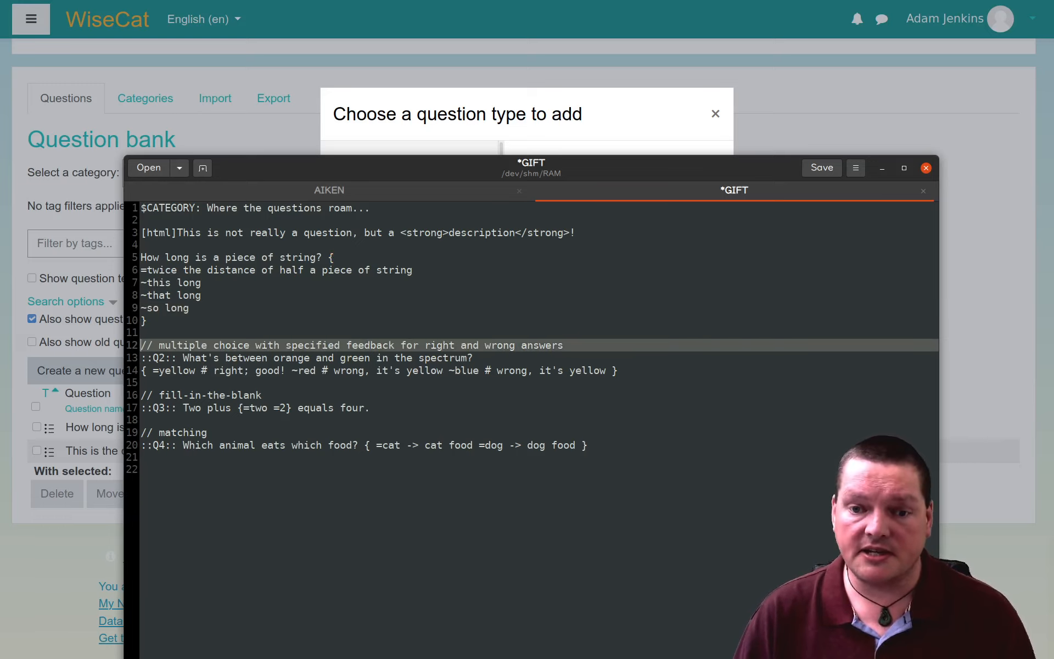
Join Q2's opening brace to the end of its question line and start the =yellow answer on a new line
{"action": "key", "text": "shift+End"}
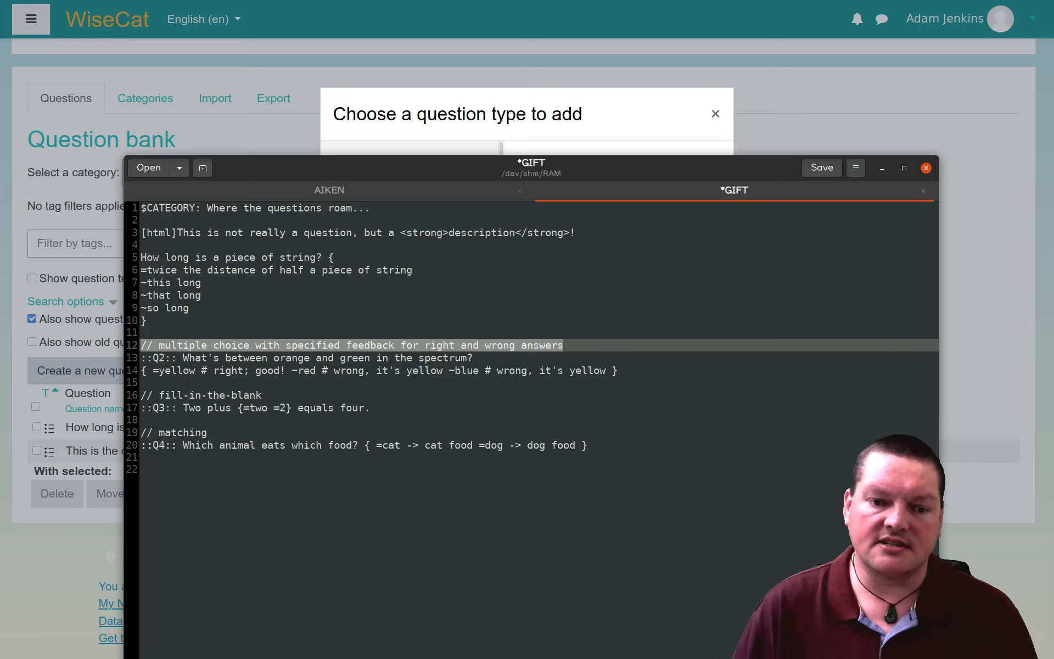
{"action": "key", "text": "Down"}
{"action": "key", "text": "Down"}
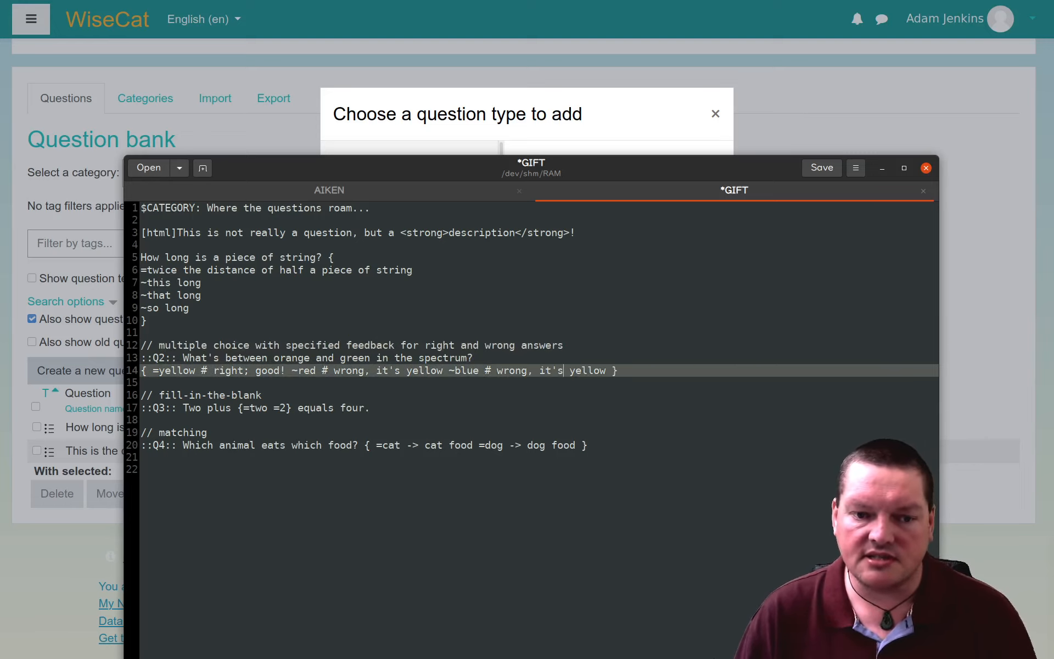
{"action": "key", "text": "Left"}
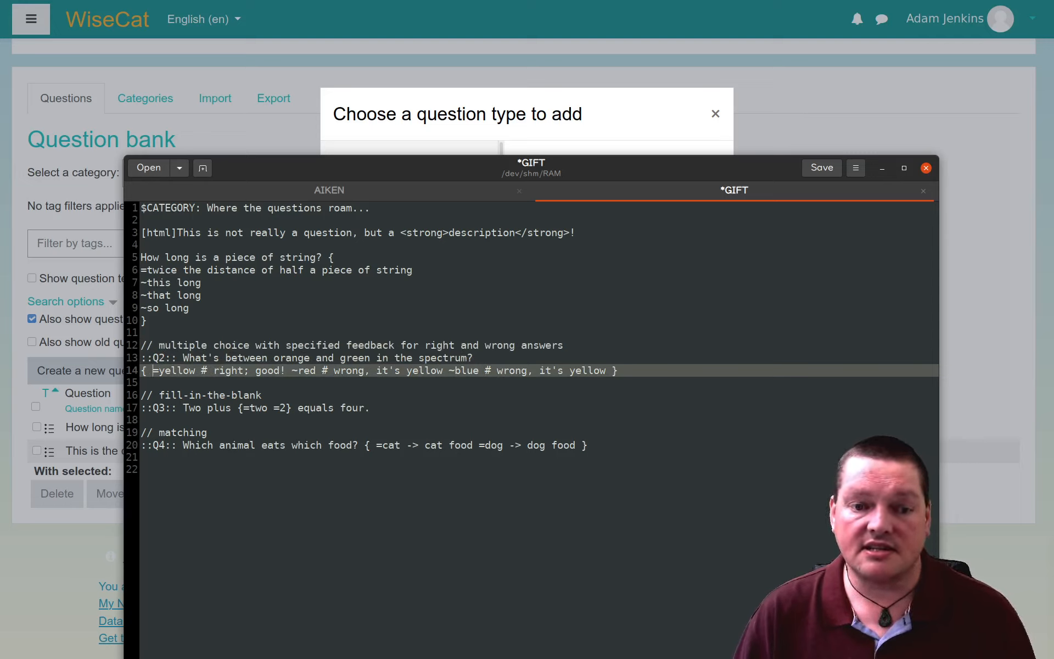
{"action": "key", "text": "Home"}
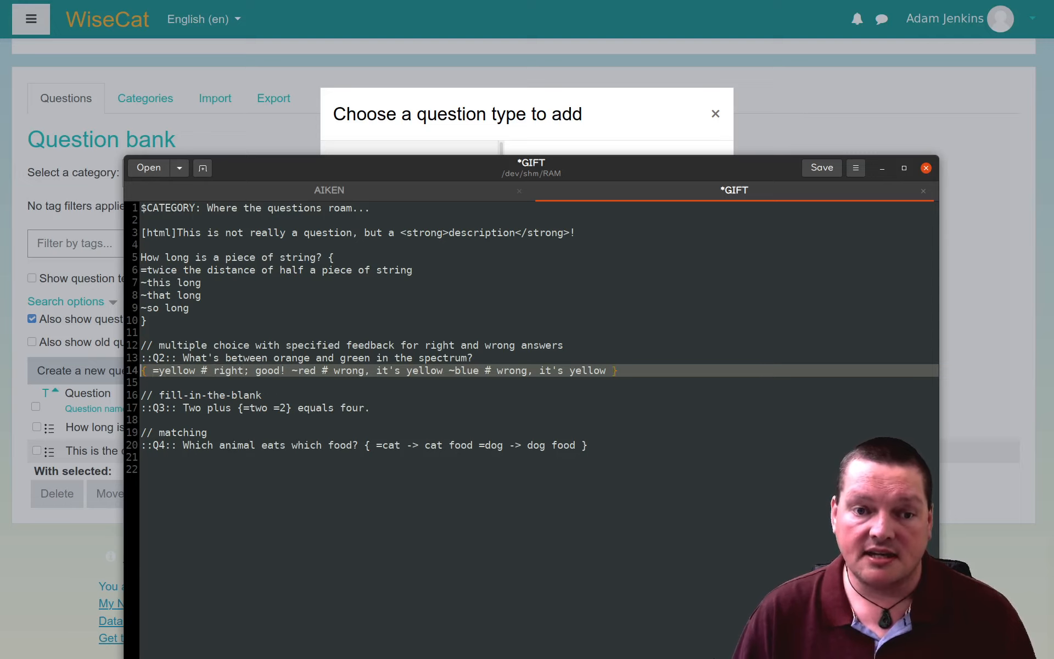
{"action": "key", "text": "BackSpace"}
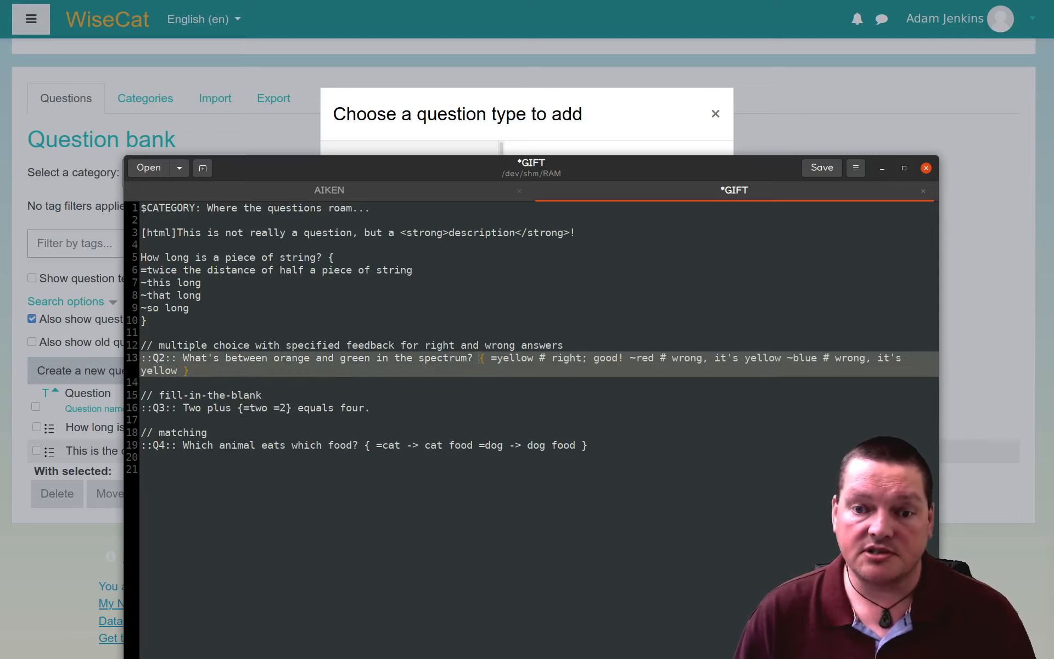
{"action": "key", "text": "Right"}
{"action": "key", "text": "Right"}
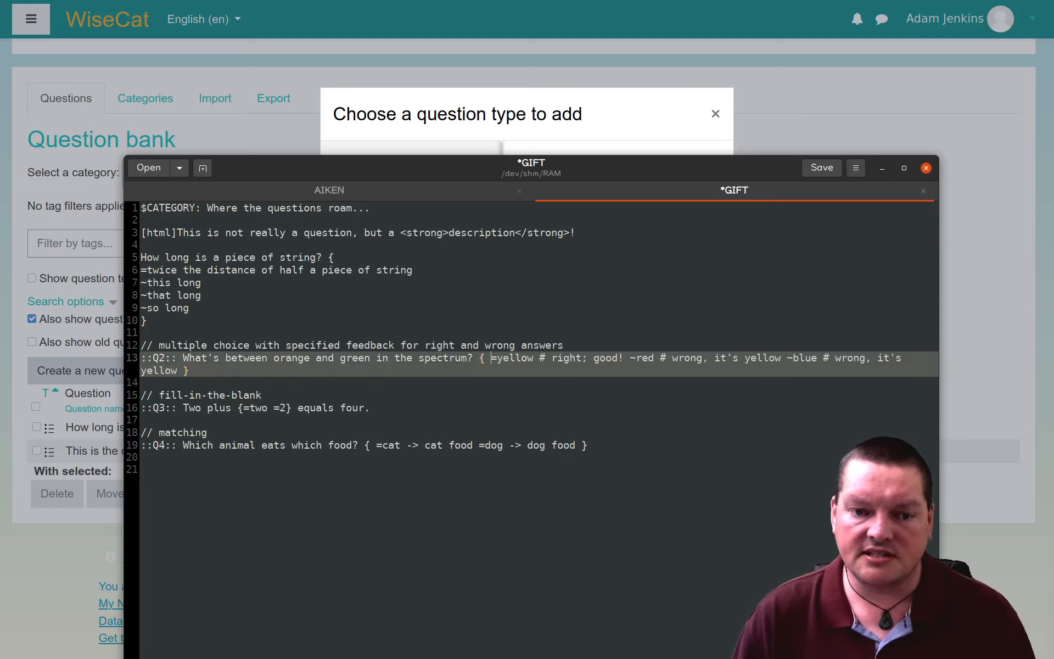
{"action": "key", "text": "Return"}
Put the ~red and ~blue answers of Q2, with their feedback, each on their own line
{"action": "key", "text": "Right"}
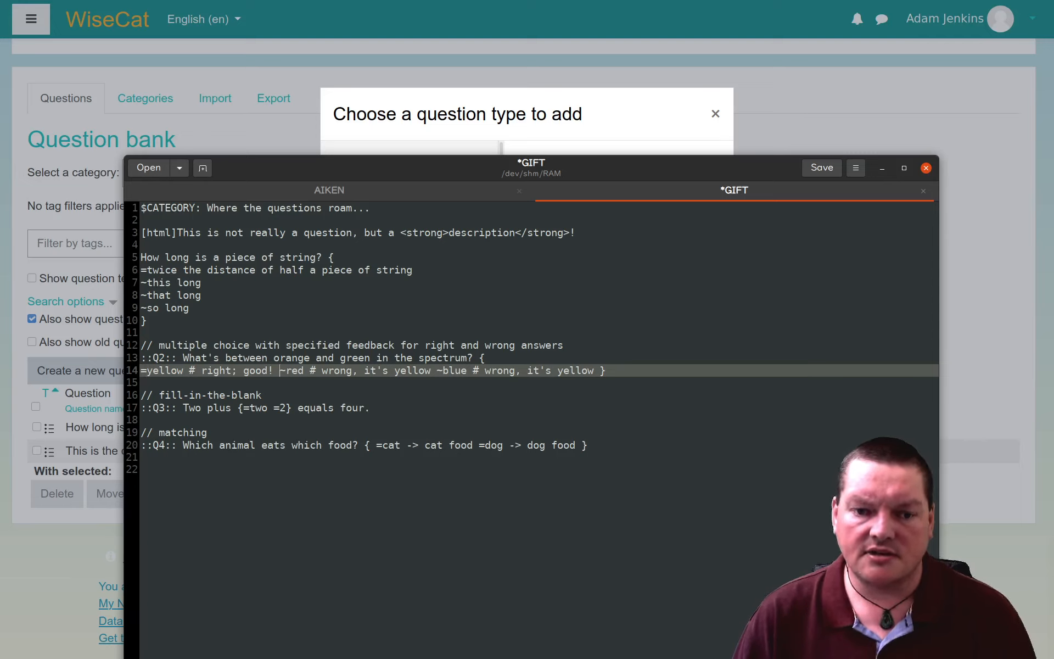
{"action": "key", "text": "Right"}
{"action": "key", "text": "Right"}
{"action": "key", "text": "Right"}
{"action": "key", "text": "Right"}
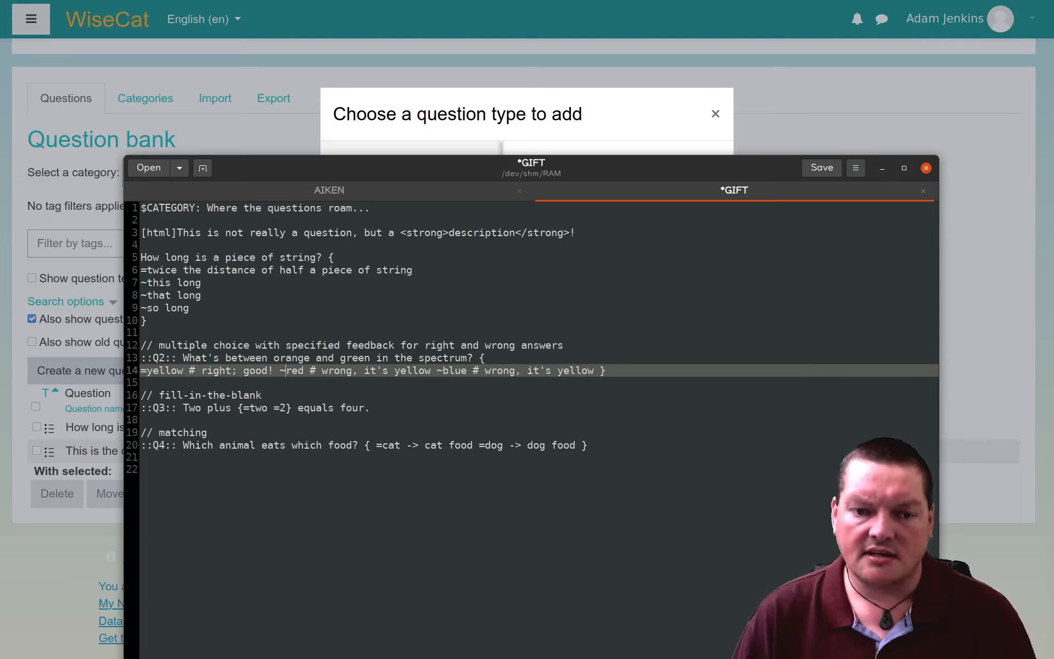
{"action": "key", "text": "Return"}
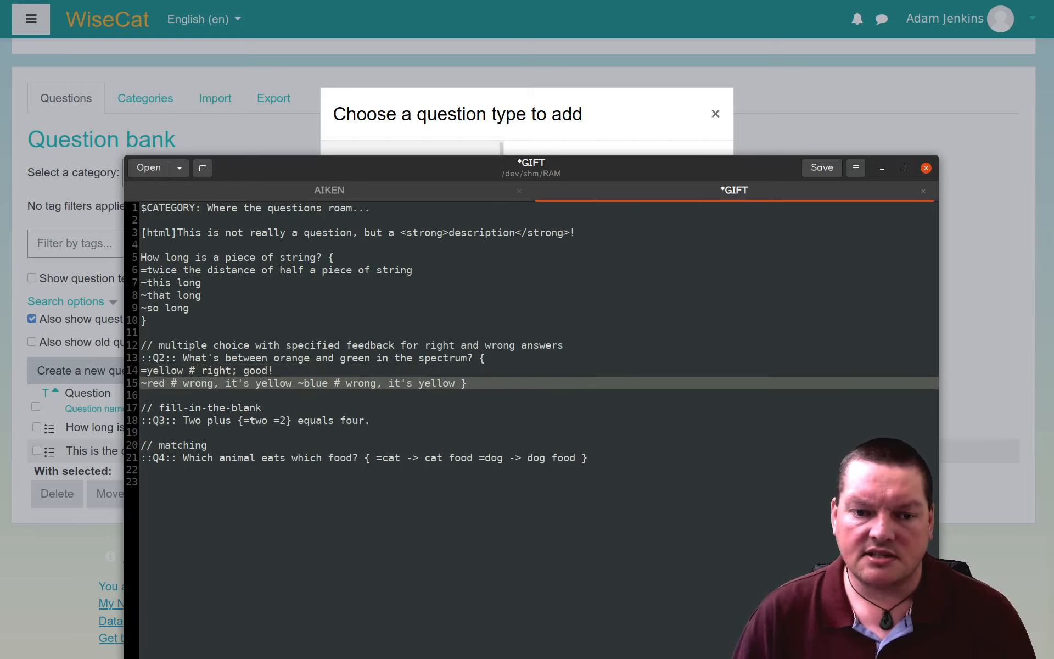
{"action": "key", "text": "Return"}
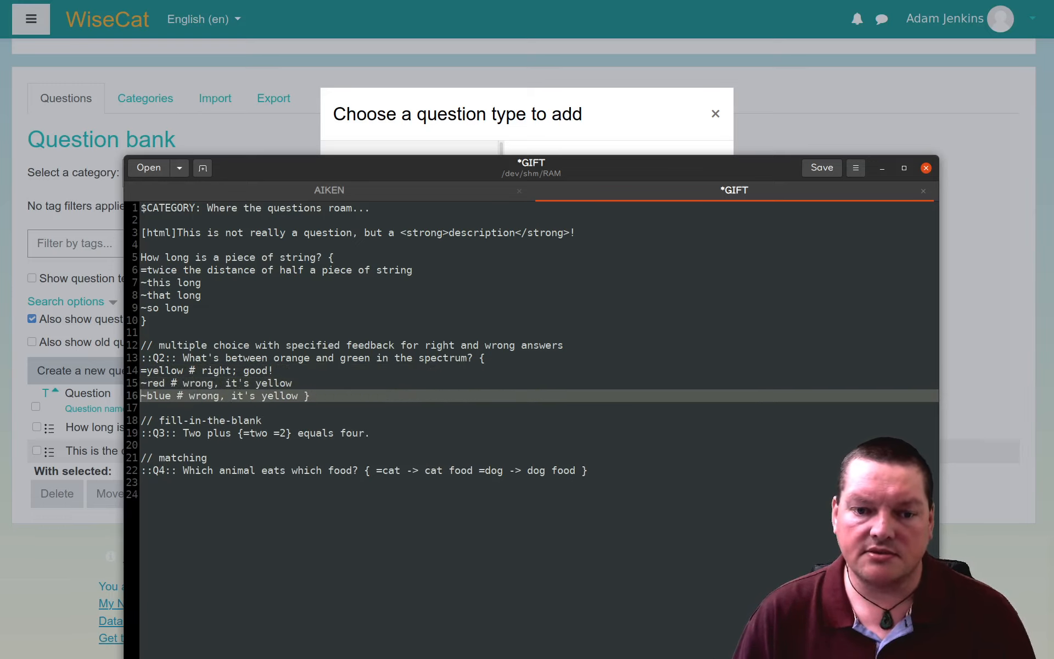
Move Q2's closing brace onto its own line below the ~blue answer
{"action": "key", "text": "Right"}
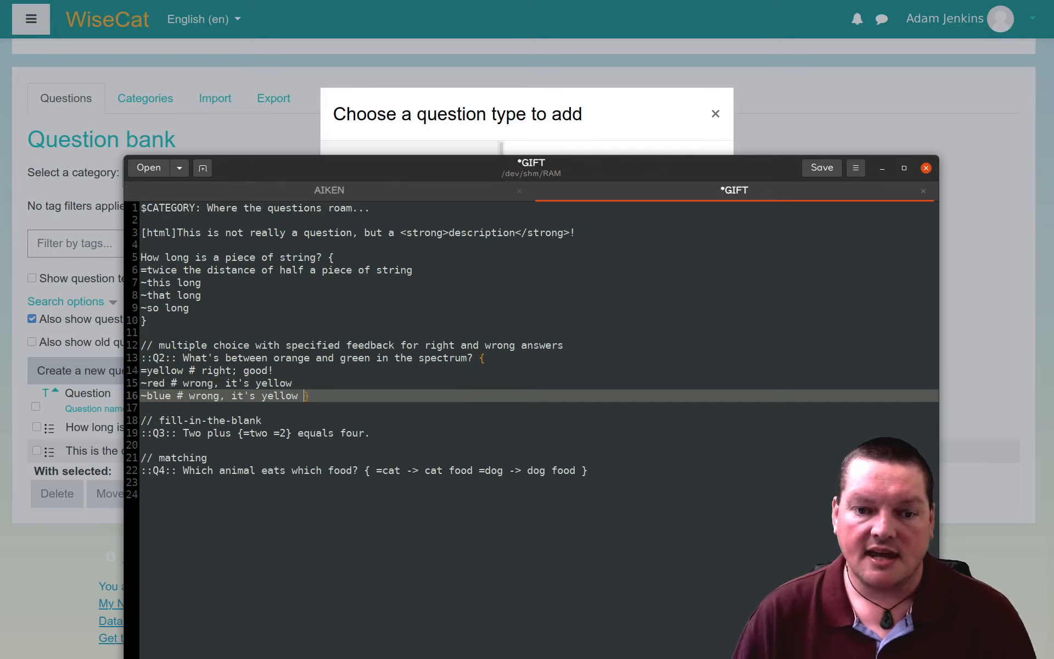
{"action": "key", "text": "Return"}
{"action": "key", "text": "Up"}
{"action": "key", "text": "Down"}
{"action": "key", "text": "Down"}
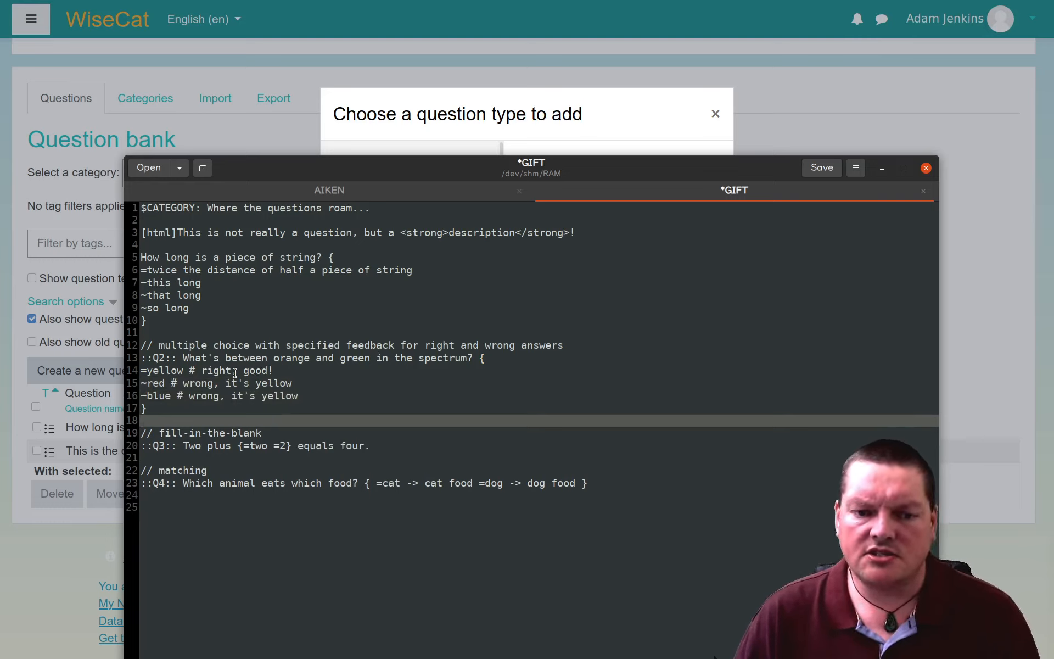
Highlight the feedback text "right; good!" after the # of Q2's =yellow answer
{"action": "left_click_drag", "start_coordinate": [195, 370], "coordinate": [236, 371]}
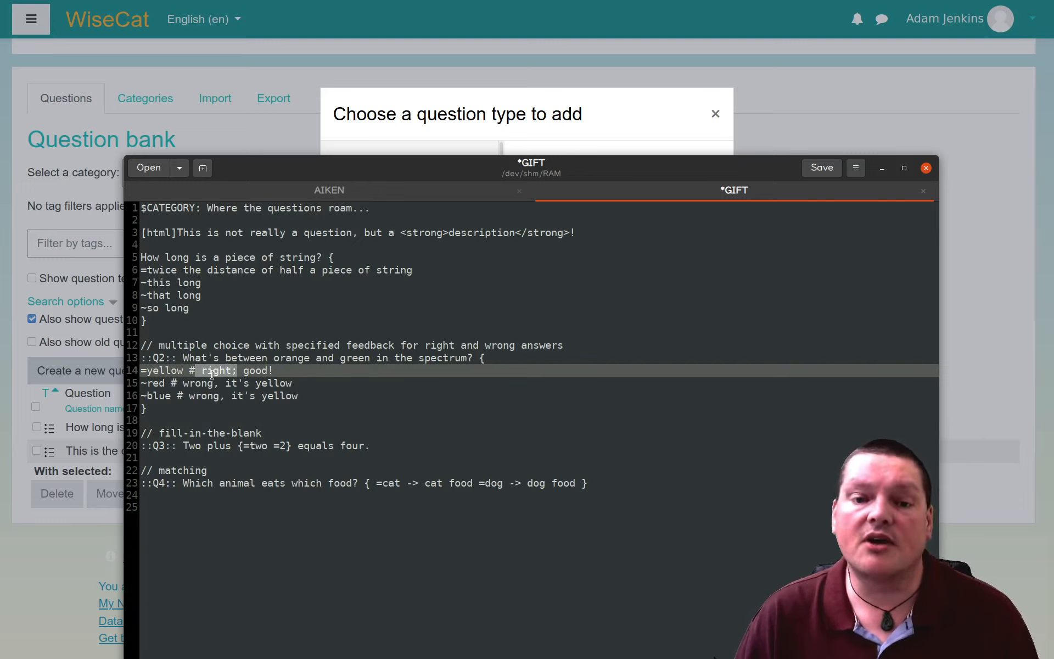
{"action": "left_click", "coordinate": [219, 370]}
{"action": "left_click", "coordinate": [199, 370]}
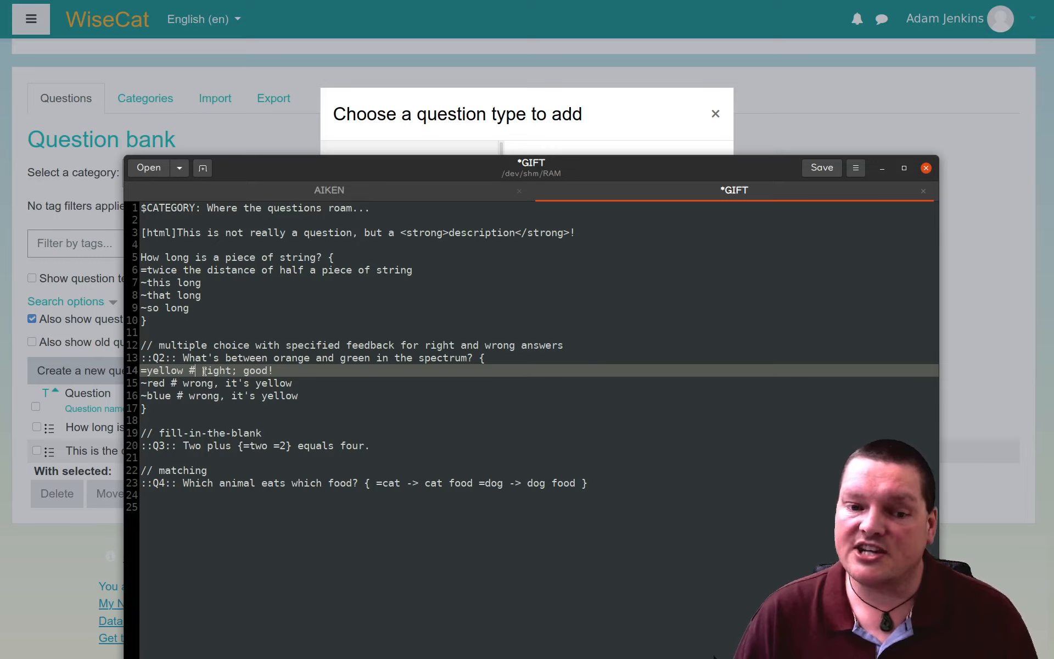
{"action": "left_click_drag", "start_coordinate": [189, 370], "coordinate": [274, 370]}
{"action": "left_click", "coordinate": [201, 370]}
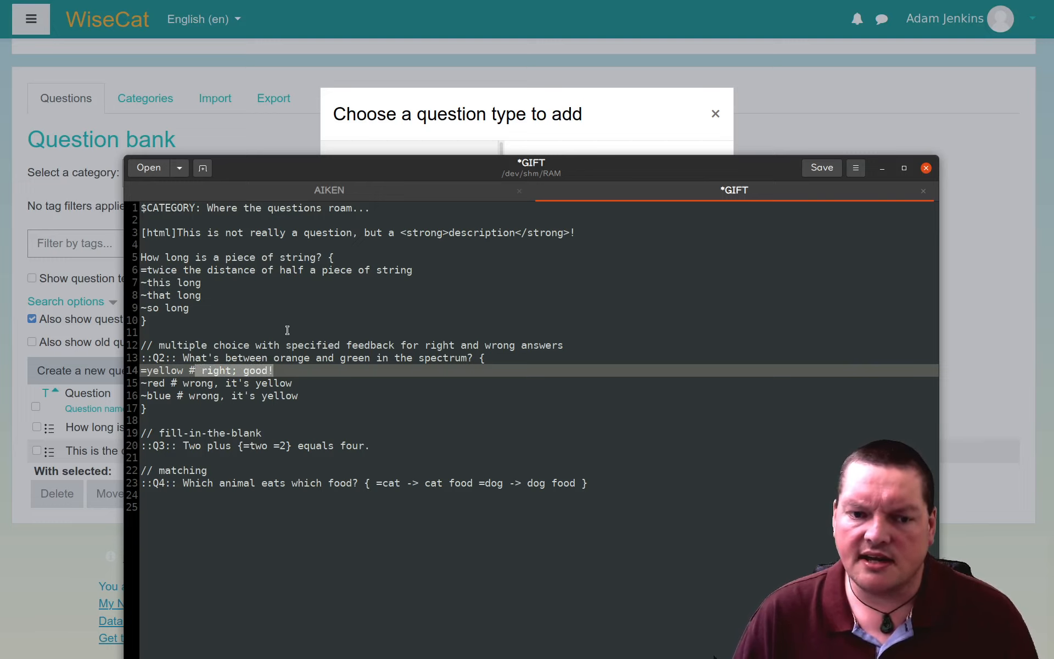
Add the answer skeleton {=~~~} below the string question, separated from it by a blank line
{"action": "left_click", "coordinate": [204, 320]}
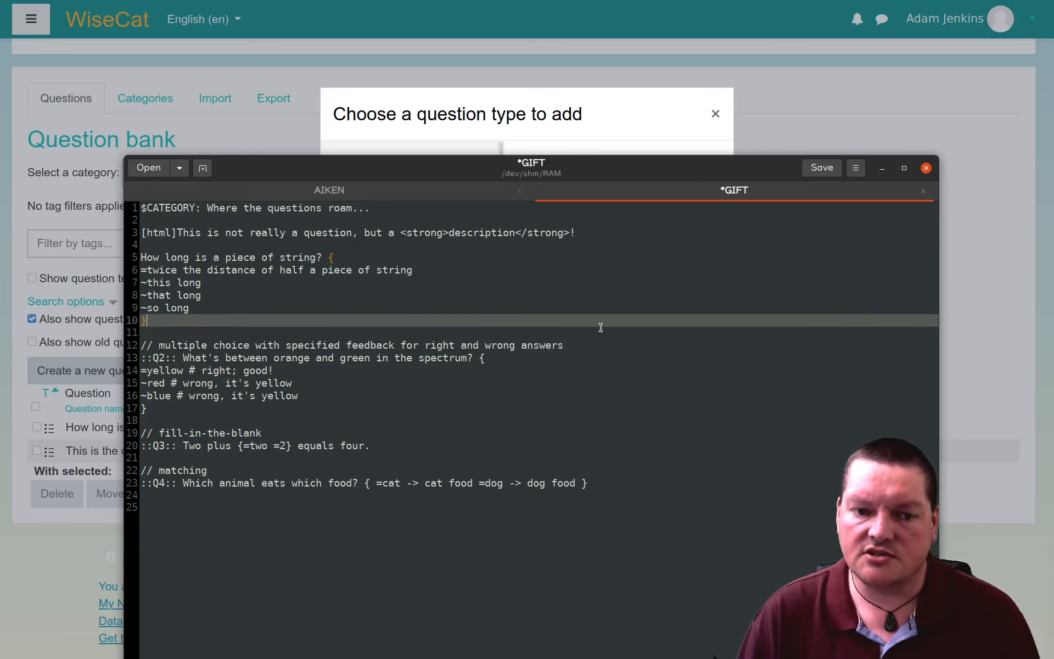
{"action": "key", "text": "Return"}
{"action": "key", "text": "Return"}
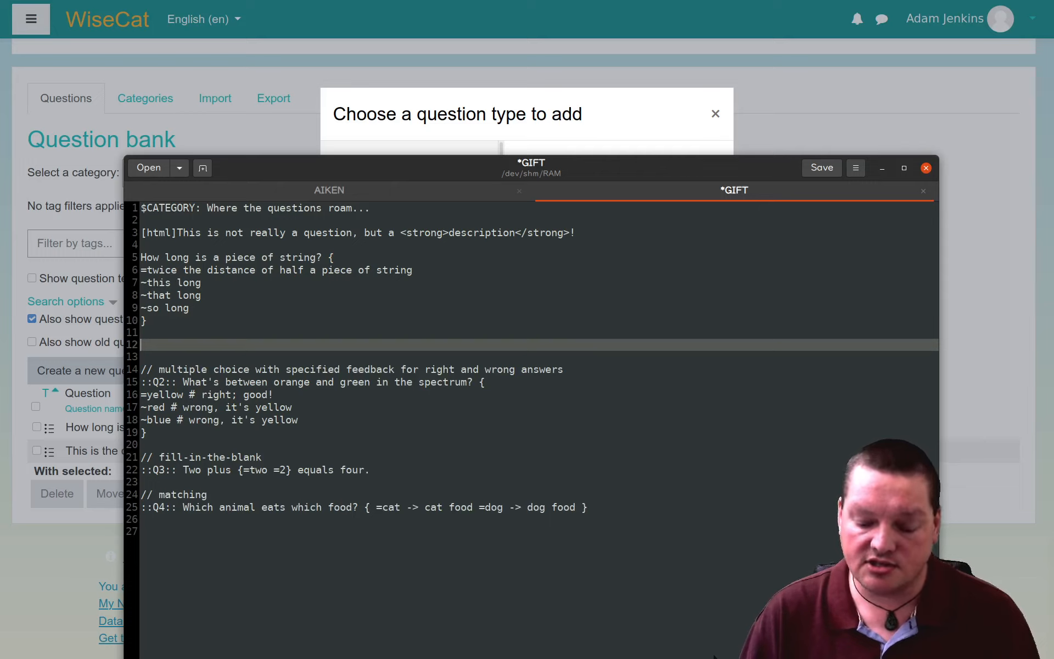
{"action": "type", "text": "{"}
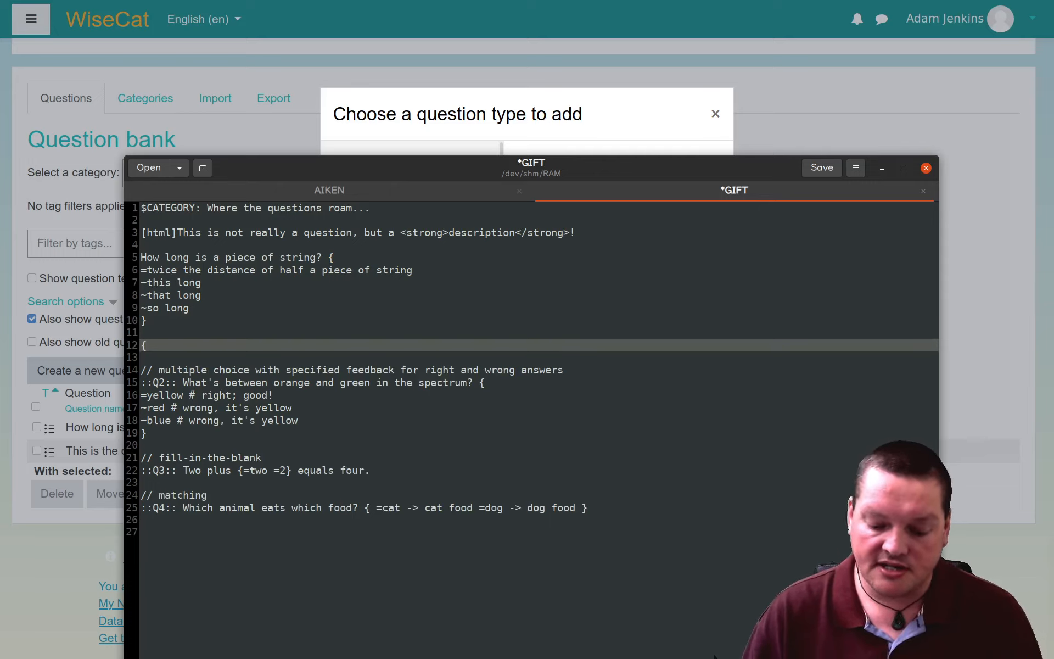
{"action": "type", "text": "="}
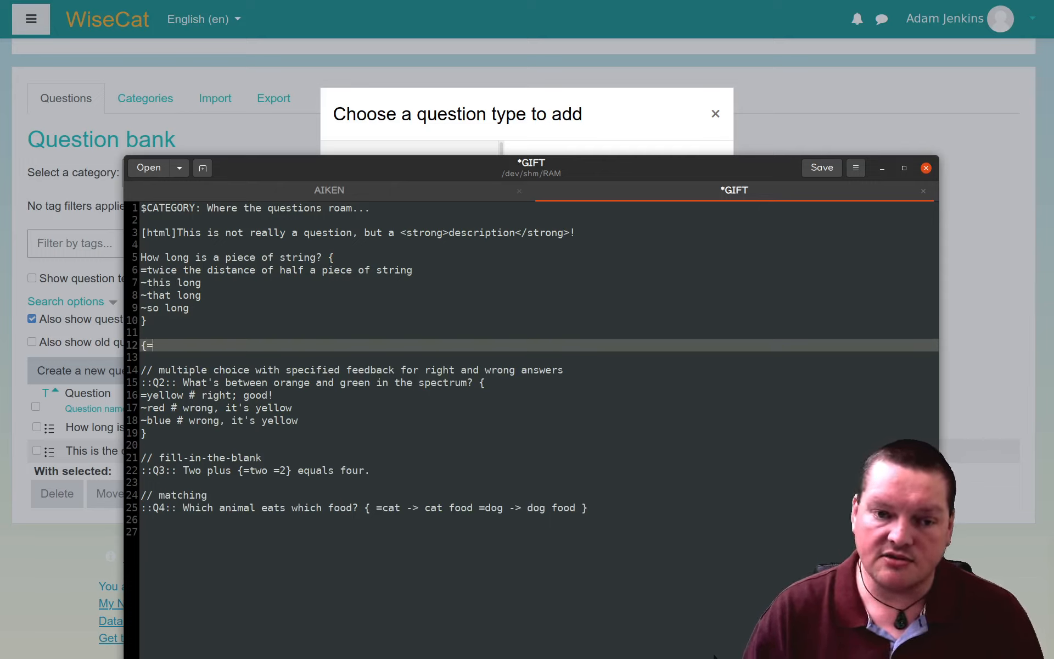
{"action": "type", "text": "~~~"}
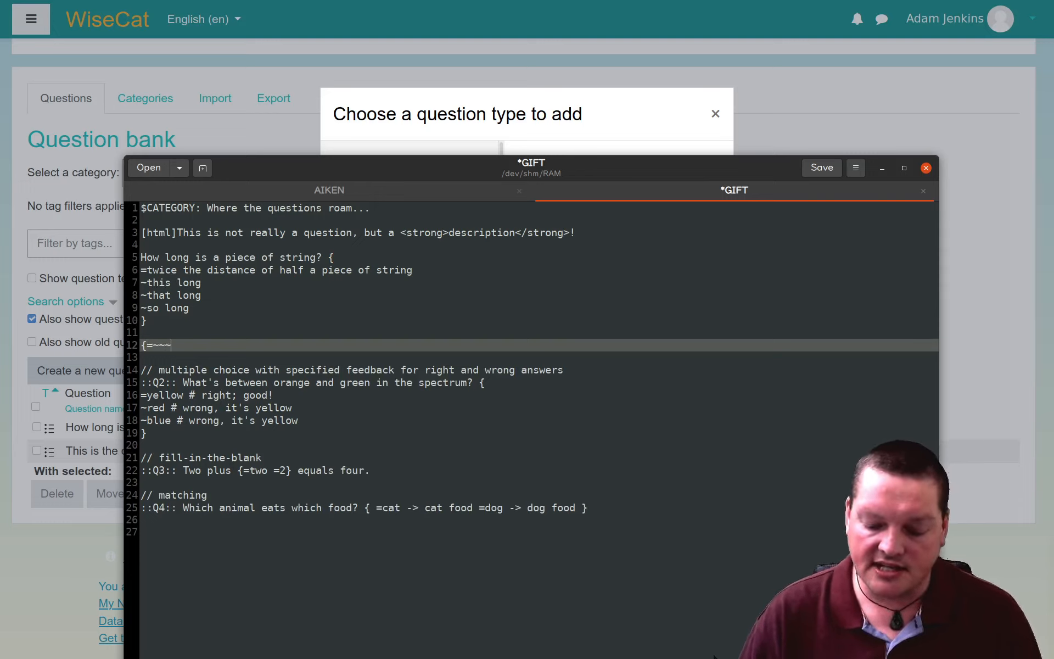
{"action": "type", "text": "}"}
Highlight the whole {=~~~} skeleton to examine its braces, equals sign and tildes
{"action": "key", "text": "Left"}
{"action": "key", "text": "Left"}
{"action": "key", "text": "Left"}
{"action": "key", "text": "Left"}
{"action": "key", "text": "Left"}
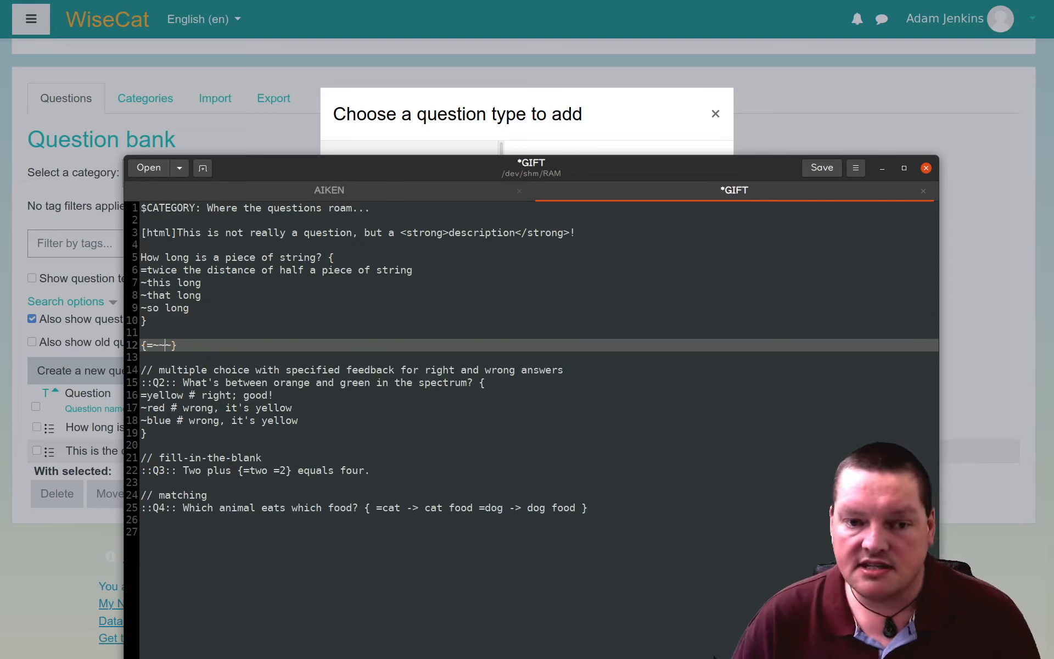
{"action": "key", "text": "Right"}
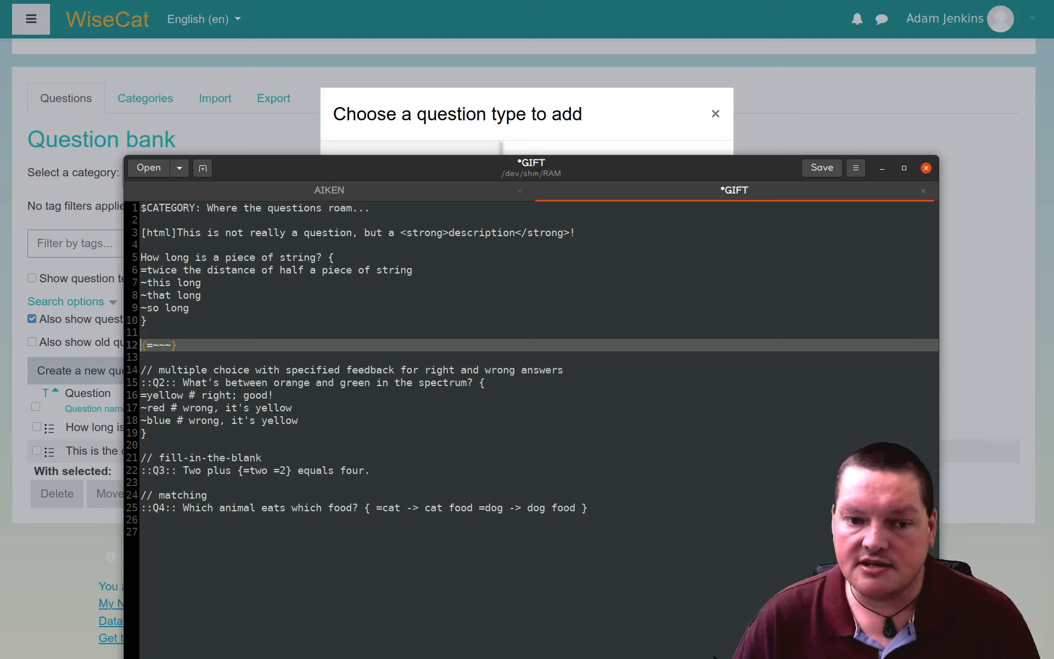
{"action": "key", "text": "Home"}
{"action": "key", "text": "shift+Right"}
{"action": "key", "text": "shift+Right"}
{"action": "key", "text": "shift+Right"}
{"action": "key", "text": "shift+Right"}
{"action": "key", "text": "shift+Right"}
{"action": "key", "text": "shift+Right"}
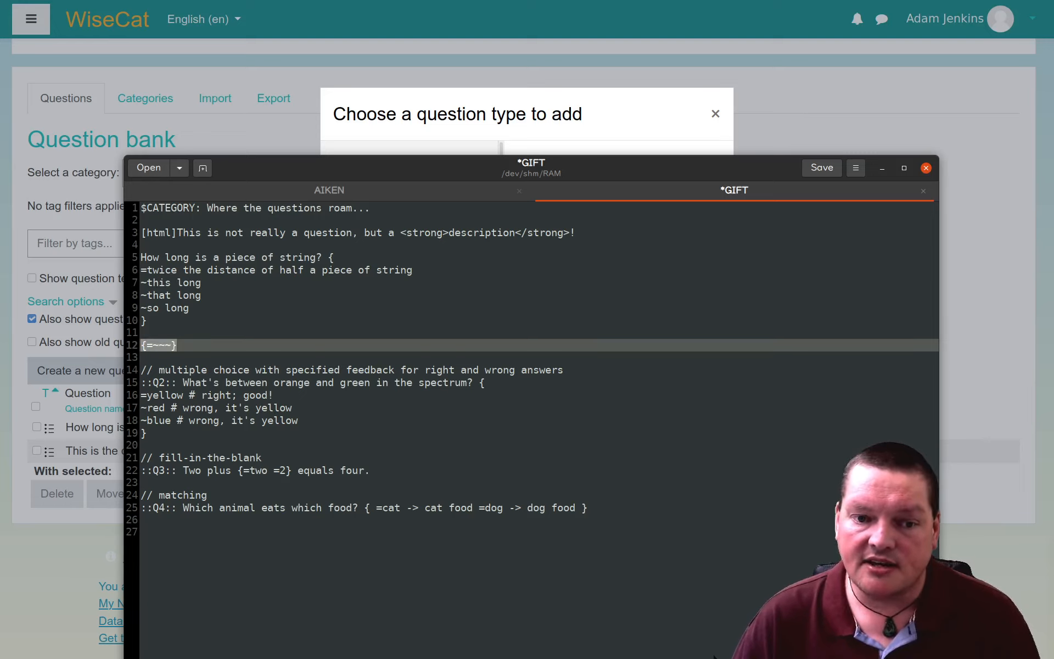
{"action": "key", "text": "Left"}
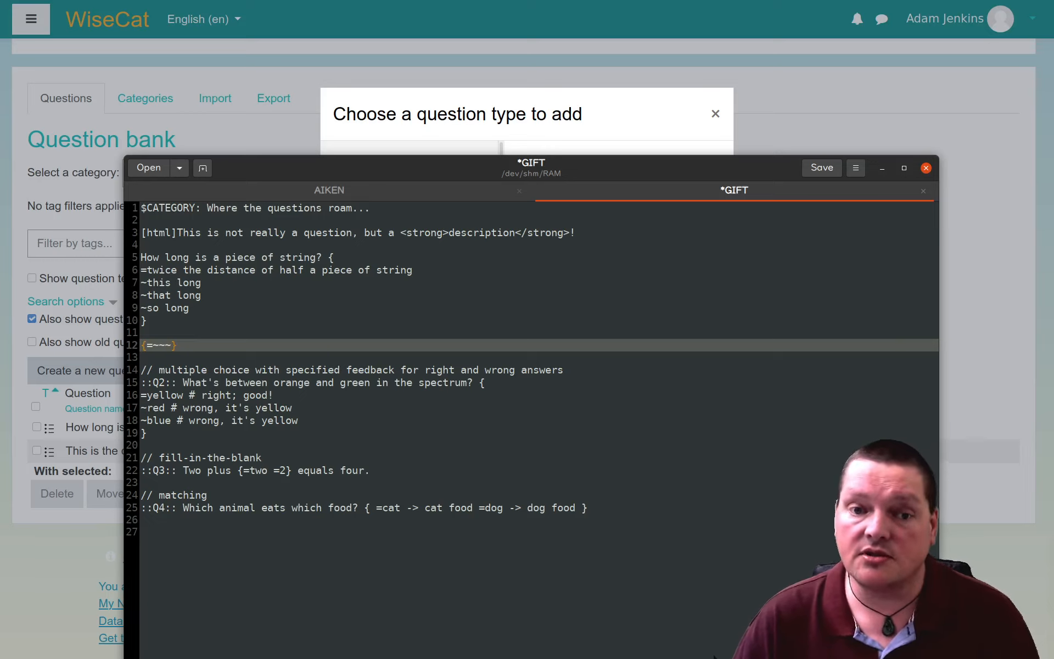
Fill in the answer skeleton below the string question so it reads {=Correct~wrong~wrong~wrong}
{"action": "key", "text": "Right"}
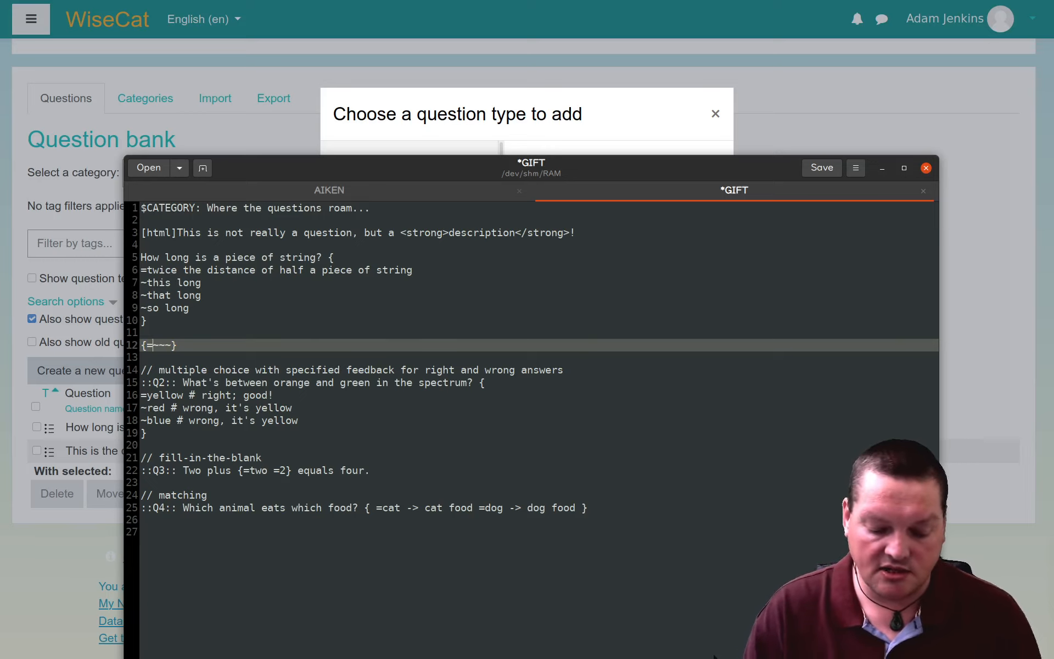
{"action": "type", "text": "Correct~"}
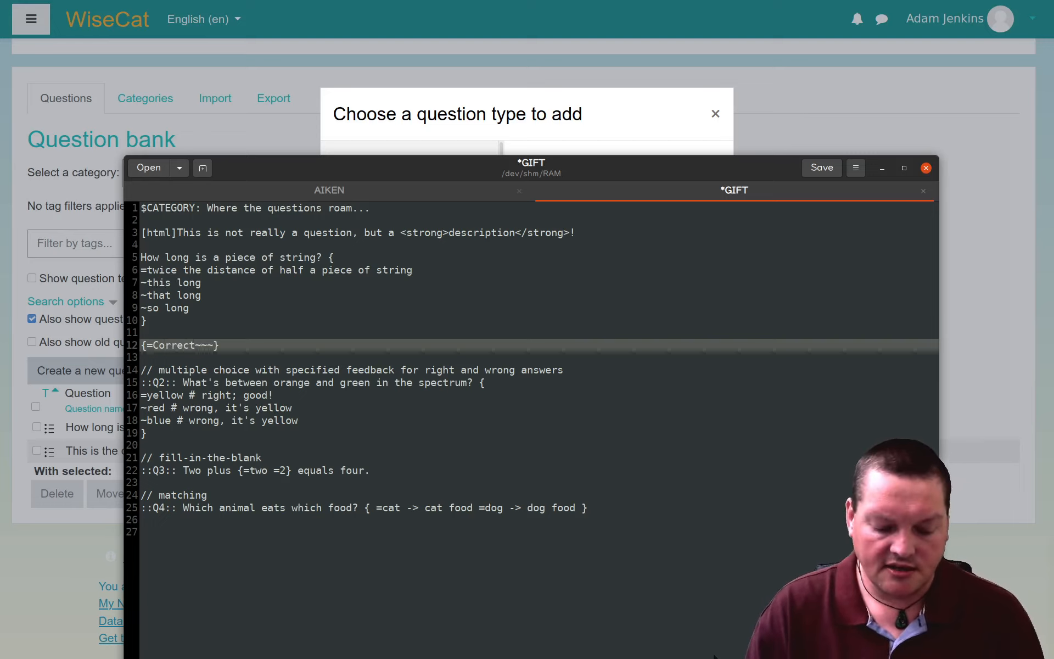
{"action": "type", "text": "wrong~"}
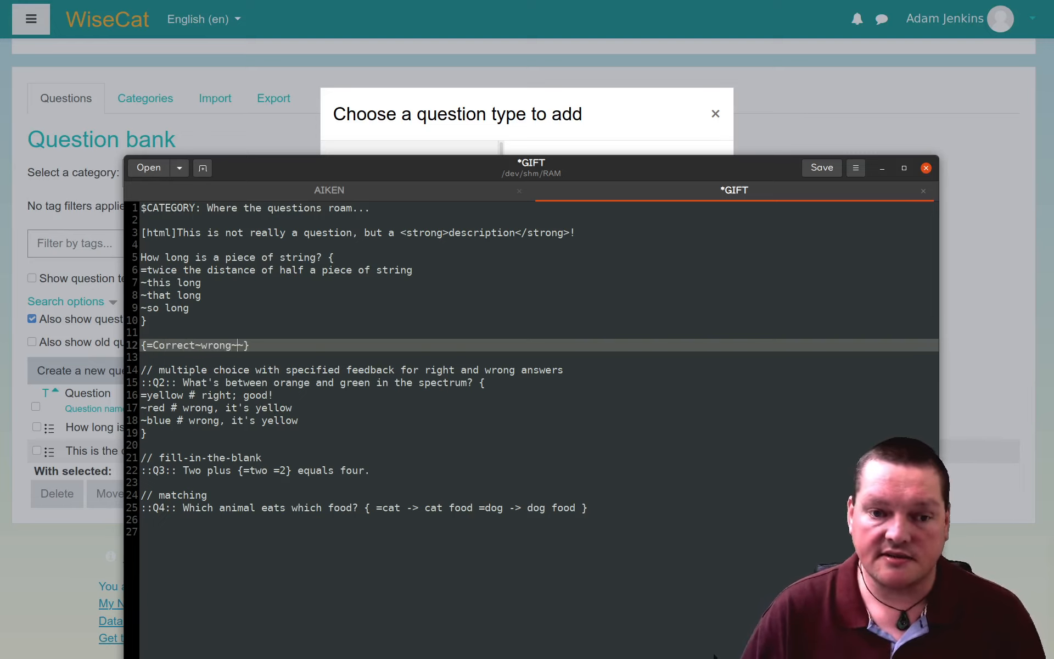
{"action": "type", "text": "whong"}
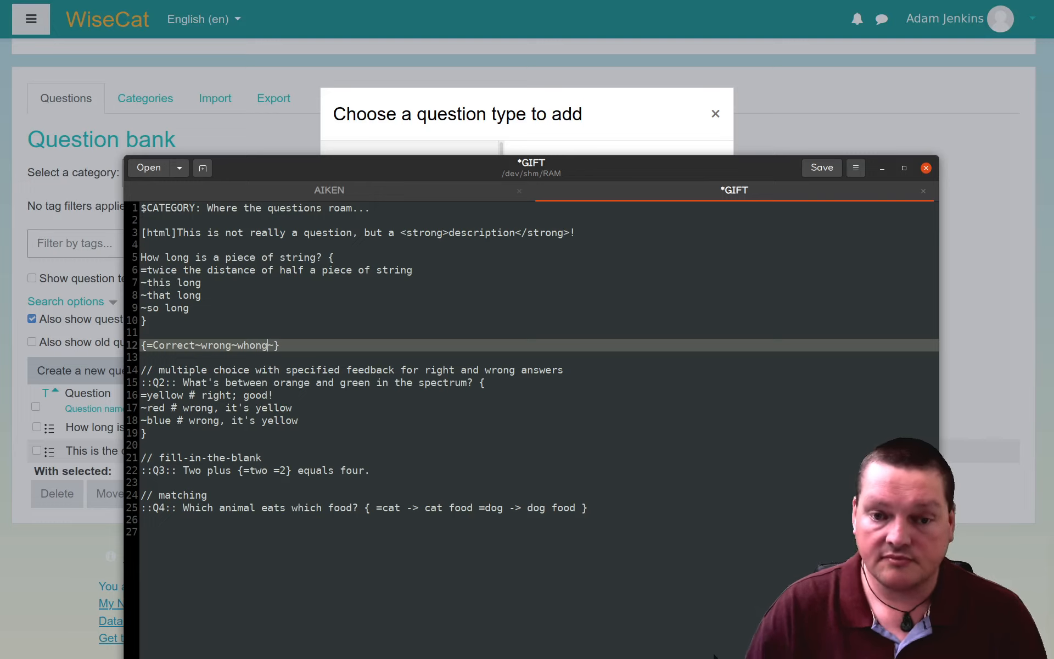
{"action": "key", "text": "Right"}
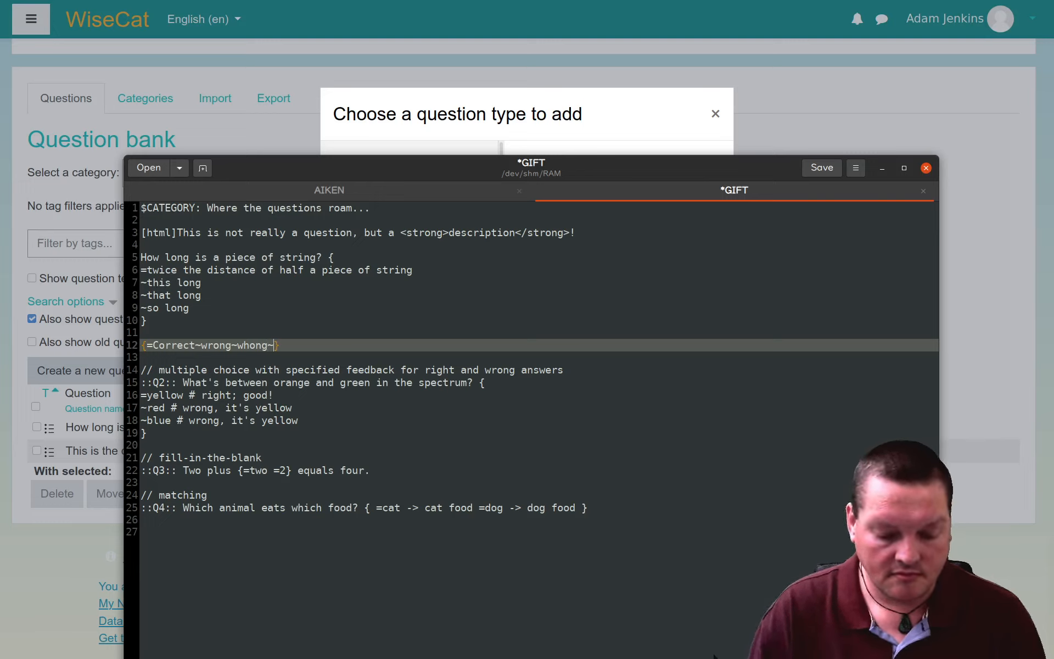
{"action": "type", "text": "wrong"}
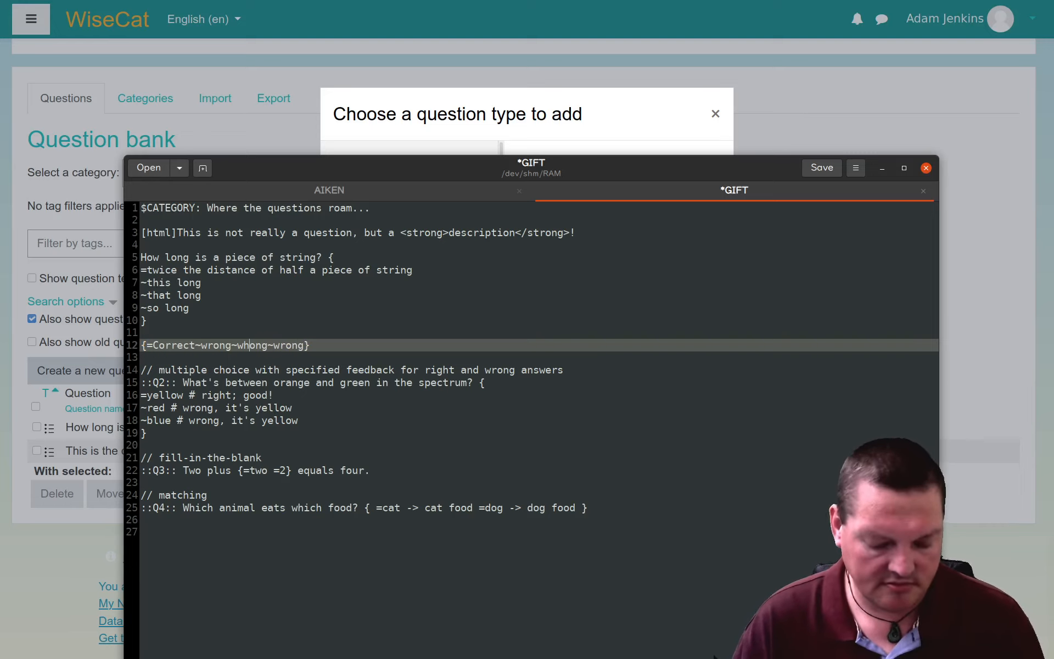
{"action": "key", "text": "BackSpace"}
{"action": "type", "text": "r"}
{"action": "key", "text": "End"}
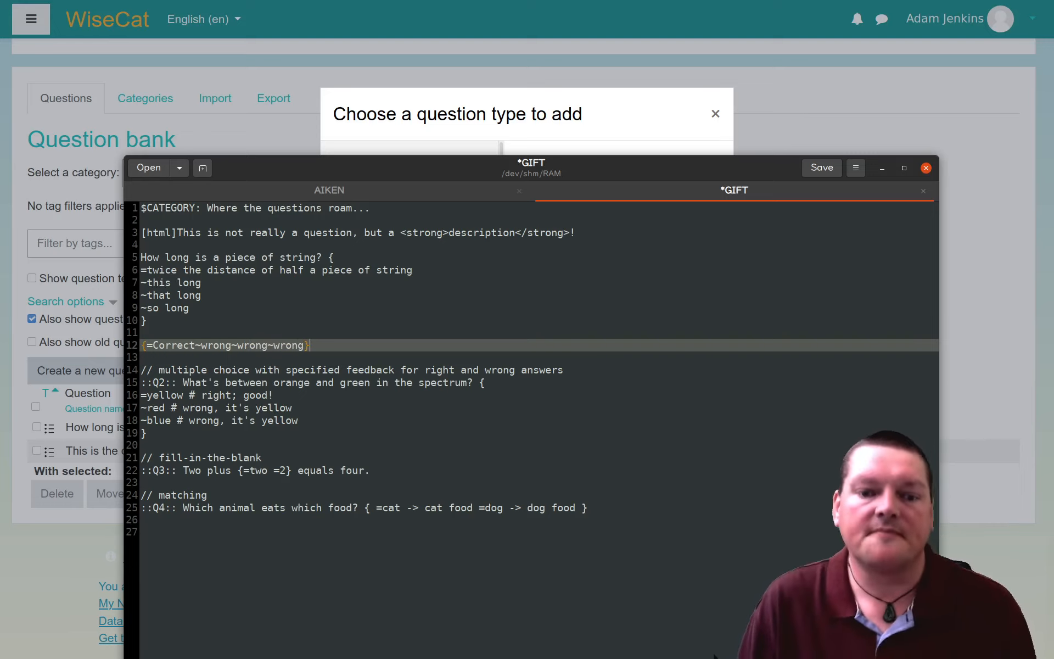
Put the placeholder text "Question" and a space in front of the {=Correct~wrong~wrong~wrong} answer block
{"action": "type", "text": "Questiobn"}
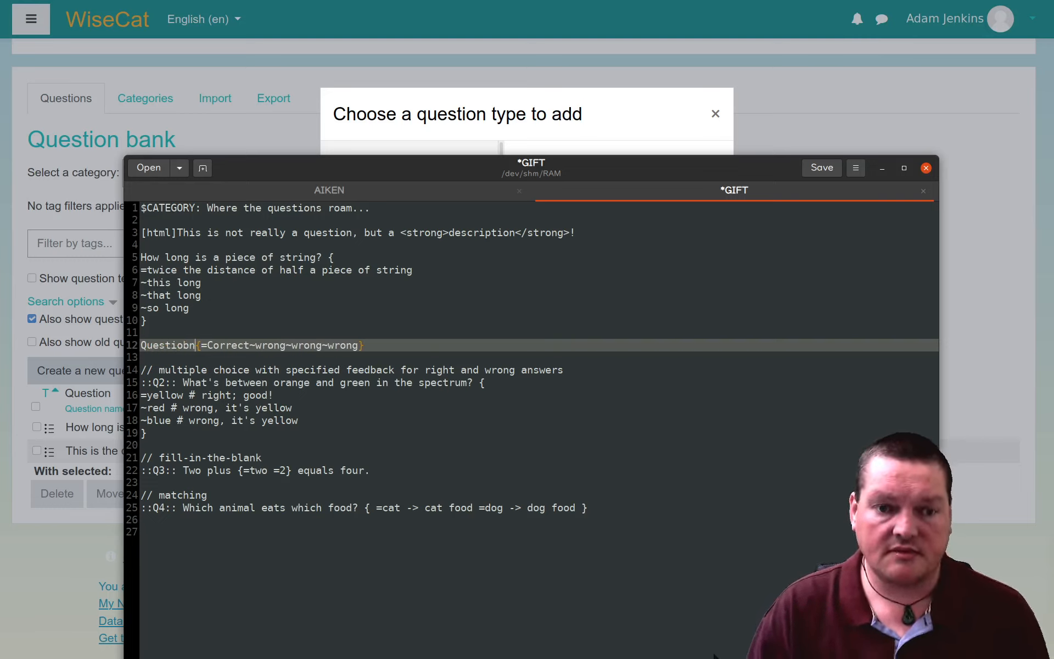
{"action": "key", "text": "BackSpace"}
{"action": "key", "text": "BackSpace"}
{"action": "type", "text": "n"}
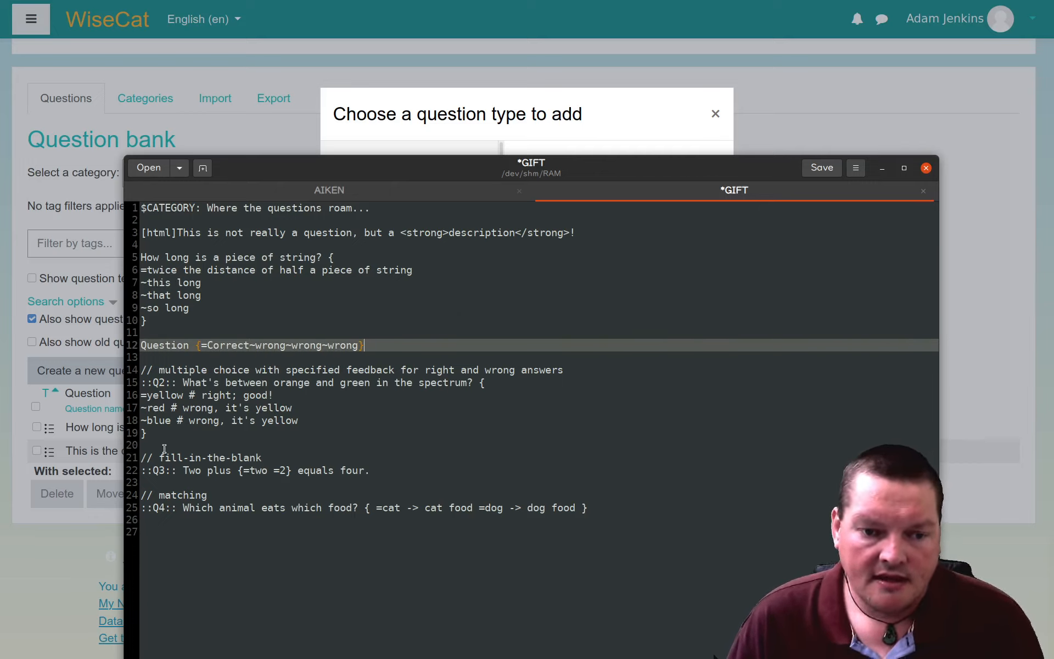
Insert two extra blank lines between Q2's closing brace and the fill-in-the-blank comment
{"action": "left_click", "coordinate": [181, 470]}
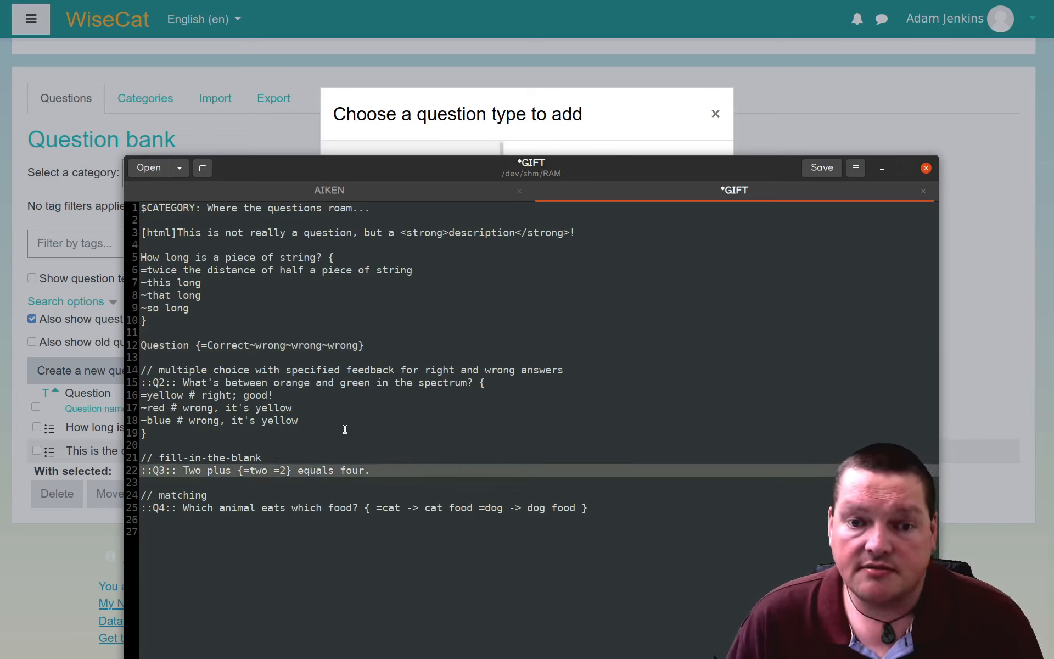
{"action": "left_click_drag", "start_coordinate": [183, 369], "coordinate": [147, 433]}
{"action": "left_click", "coordinate": [265, 421]}
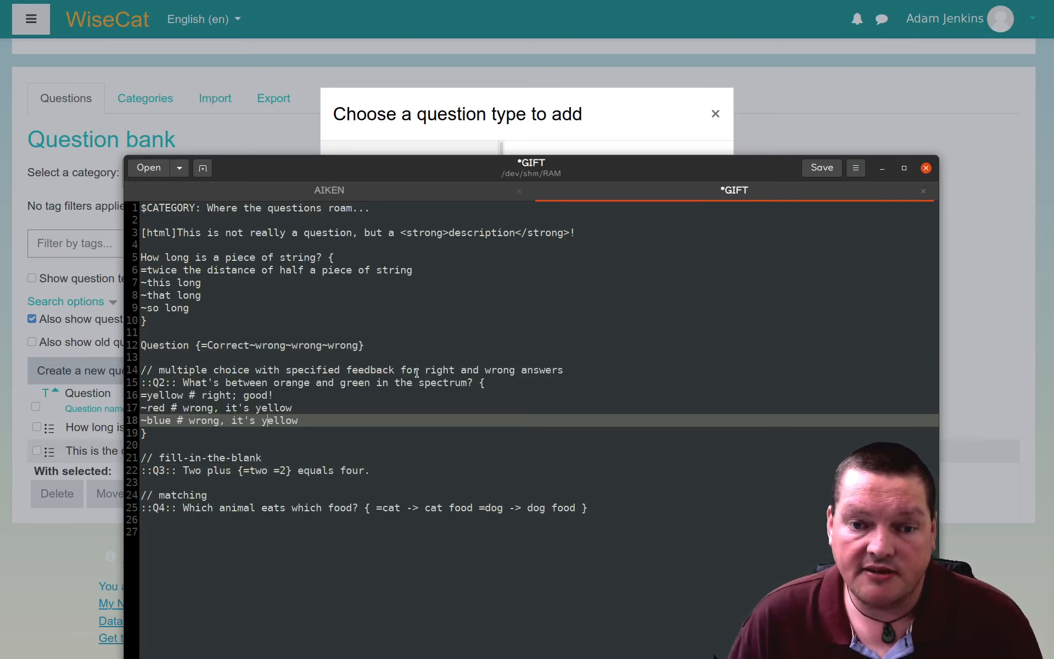
{"action": "left_click", "coordinate": [181, 438]}
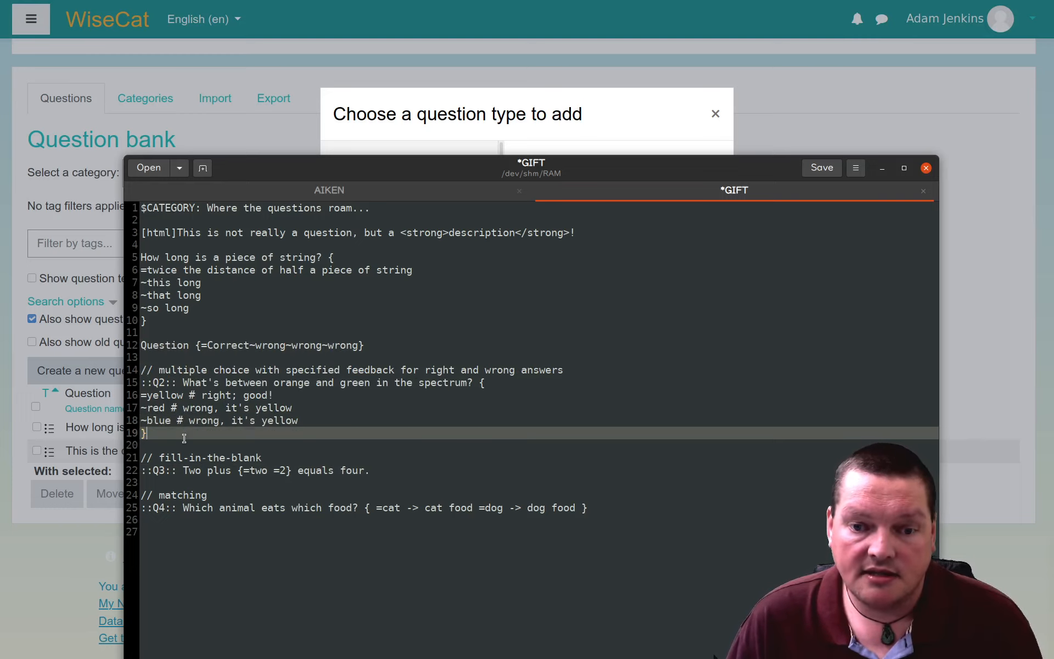
{"action": "key", "text": "Return"}
{"action": "key", "text": "Return"}
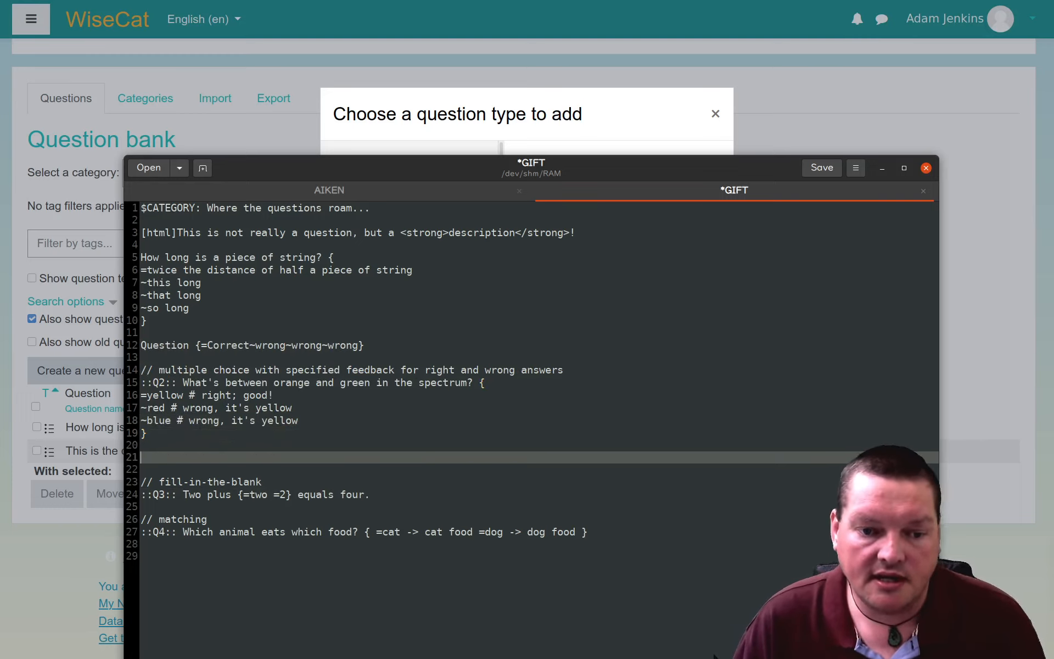
Insert two extra blank lines between the Q3 sentence and the matching comment
{"action": "key", "text": "Down"}
{"action": "key", "text": "Down"}
{"action": "key", "text": "Down"}
{"action": "key", "text": "Down"}
{"action": "key", "text": "Return"}
{"action": "key", "text": "Return"}
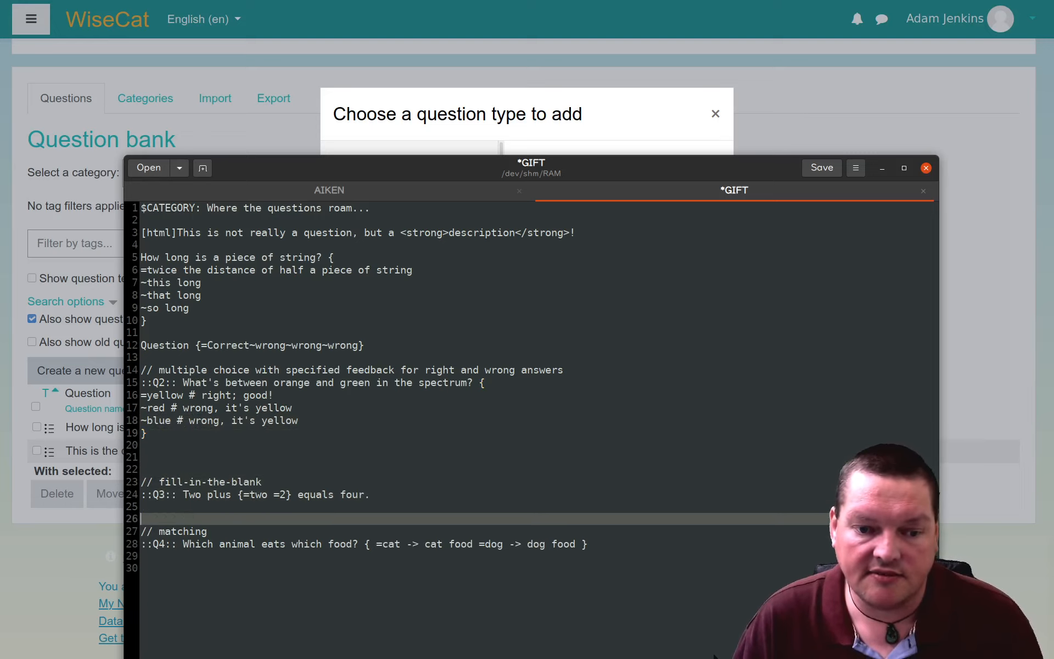
{"action": "key", "text": "Up"}
{"action": "key", "text": "Up"}
{"action": "key", "text": "Up"}
{"action": "key", "text": "Up"}
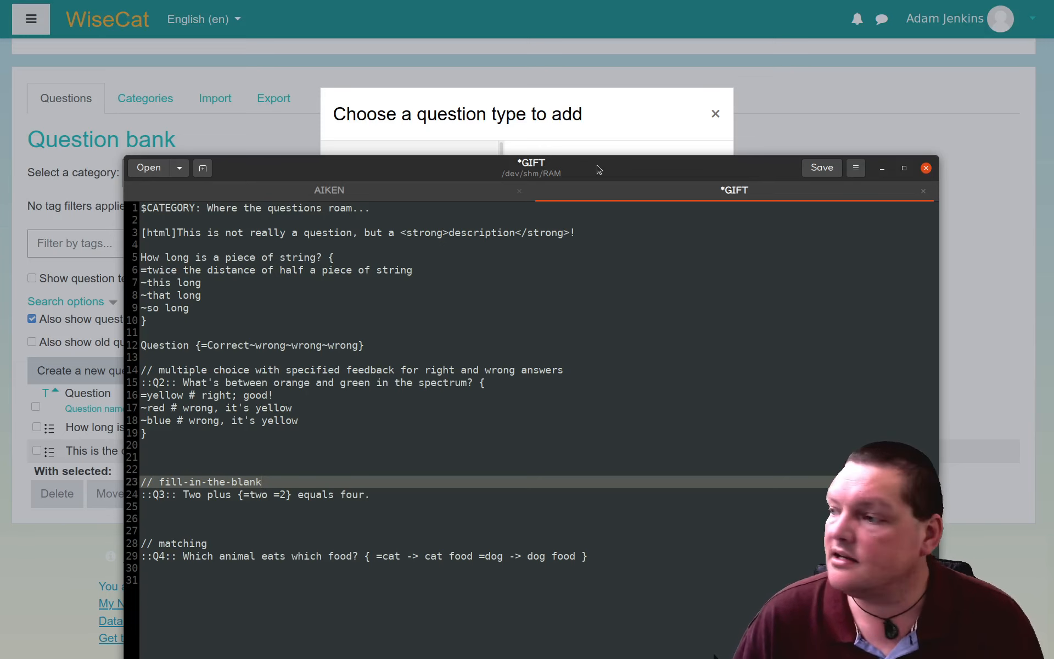
Uncover Moodle's question type chooser, select Short answer to read its description, and bring the text editor back over it
{"action": "left_click_drag", "start_coordinate": [598, 169], "coordinate": [694, 430]}
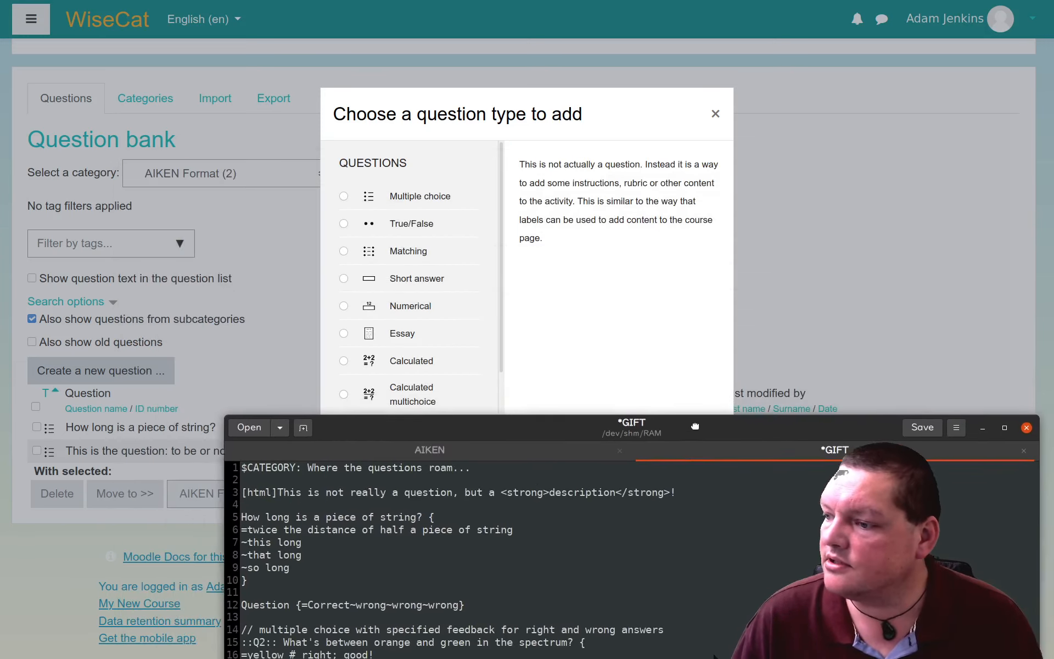
{"action": "left_click", "coordinate": [434, 283]}
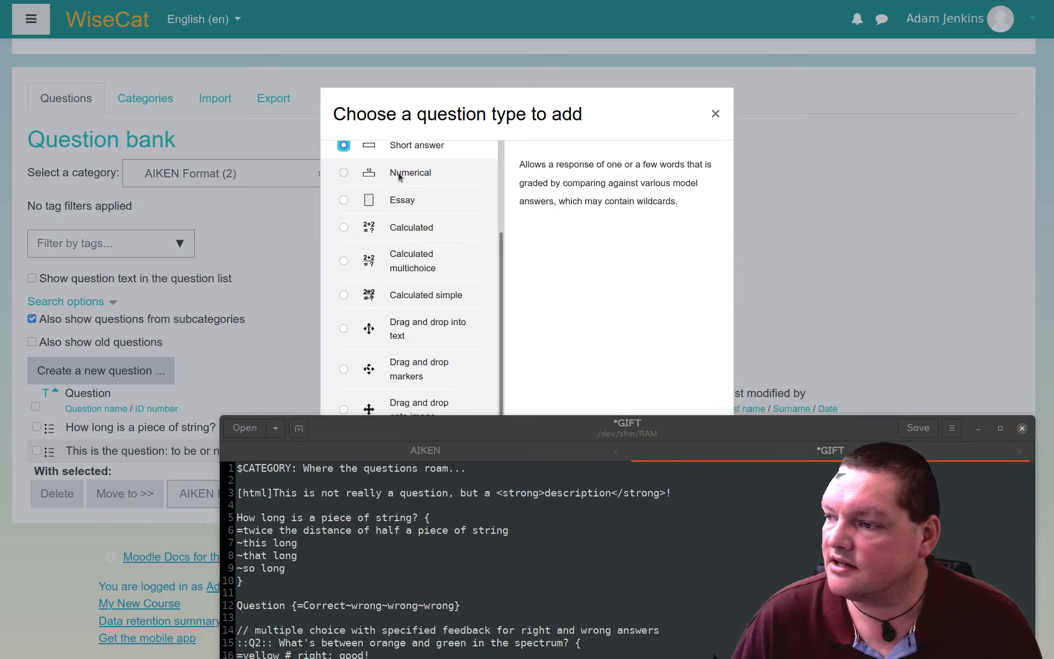
{"action": "scroll", "coordinate": [409, 220], "scroll_direction": "up", "scroll_amount": 3}
{"action": "scroll", "coordinate": [410, 240], "scroll_direction": "down", "scroll_amount": 1}
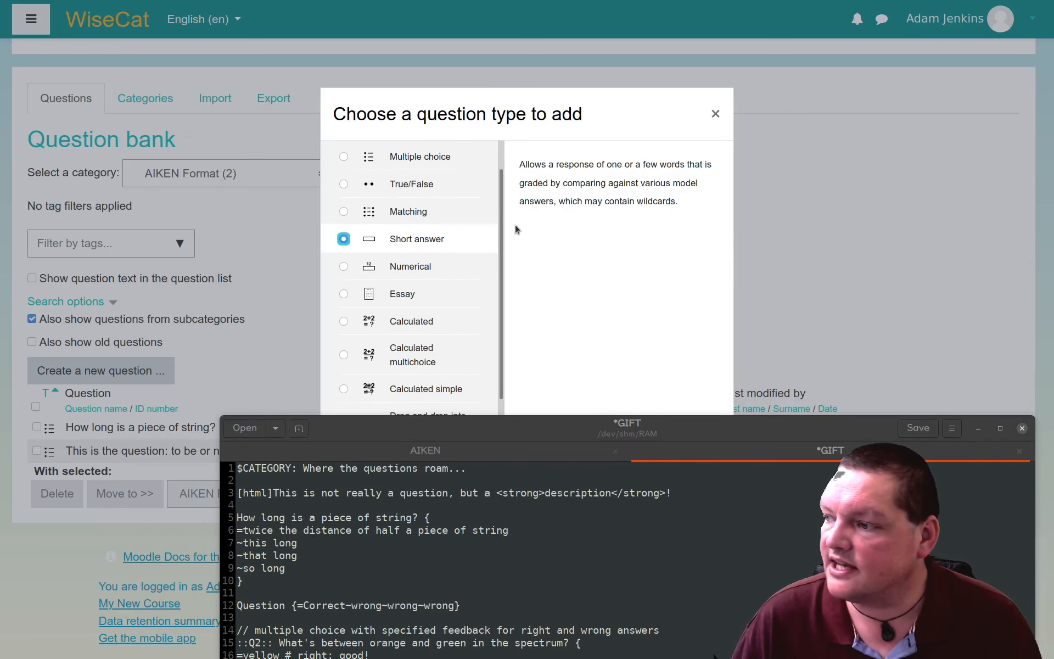
{"action": "left_click_drag", "start_coordinate": [572, 426], "coordinate": [466, 107]}
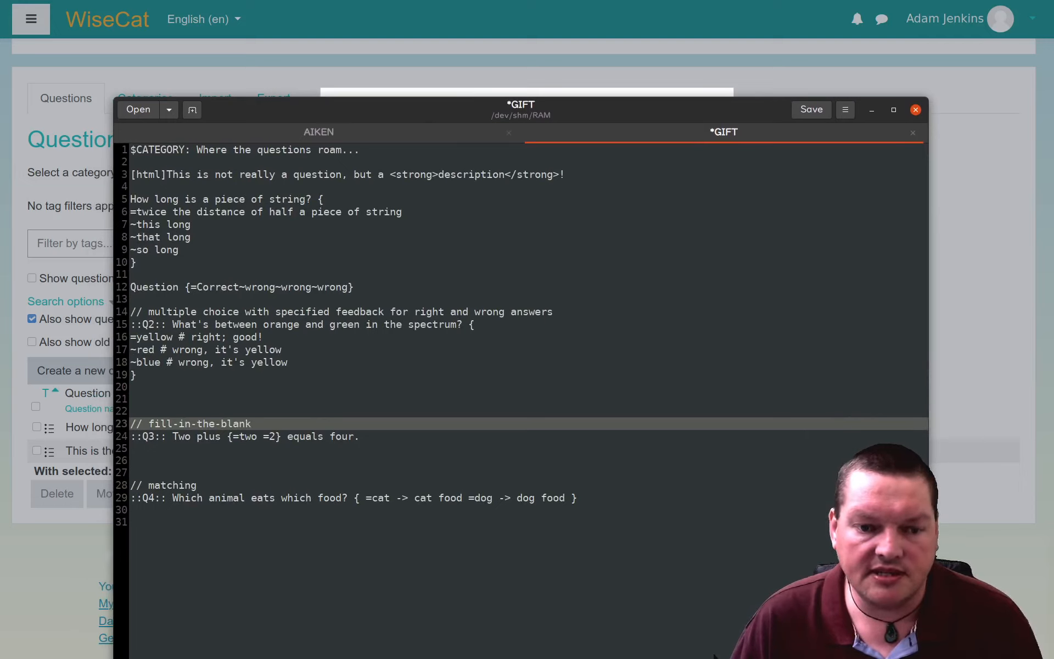
Highlight Q3's full sentence "Two plus {=two =2} equals four." without its ::Q3:: name
{"action": "left_click", "coordinate": [346, 448]}
{"action": "left_click", "coordinate": [233, 436]}
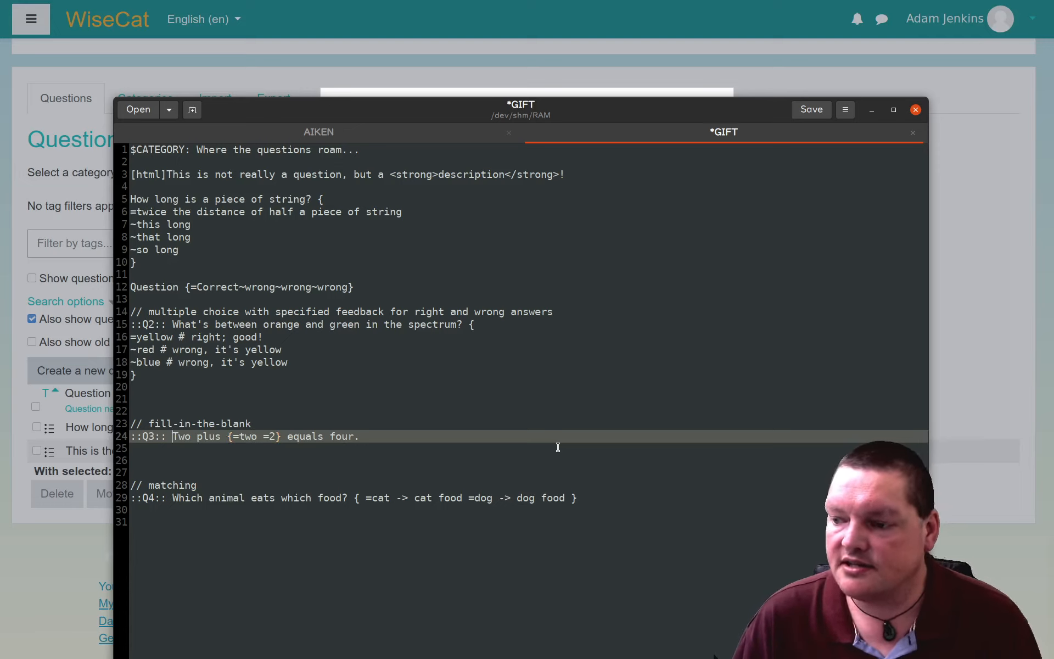
{"action": "key", "text": "shift+Right"}
{"action": "key", "text": "shift+Right"}
{"action": "key", "text": "shift+Right"}
{"action": "key", "text": "shift+Right"}
{"action": "key", "text": "shift+Right"}
{"action": "key", "text": "shift+Right"}
{"action": "key", "text": "shift+Right"}
{"action": "key", "text": "shift+Right"}
{"action": "key", "text": "shift+Right"}
{"action": "key", "text": "shift+Right"}
{"action": "key", "text": "shift+Right"}
{"action": "key", "text": "shift+Right"}
{"action": "key", "text": "shift+Right"}
{"action": "key", "text": "shift+Right"}
{"action": "key", "text": "shift+Right"}
{"action": "key", "text": "shift+Right"}
{"action": "key", "text": "shift+Right"}
{"action": "key", "text": "shift+Right"}
{"action": "key", "text": "shift+Right"}
{"action": "key", "text": "shift+Right"}
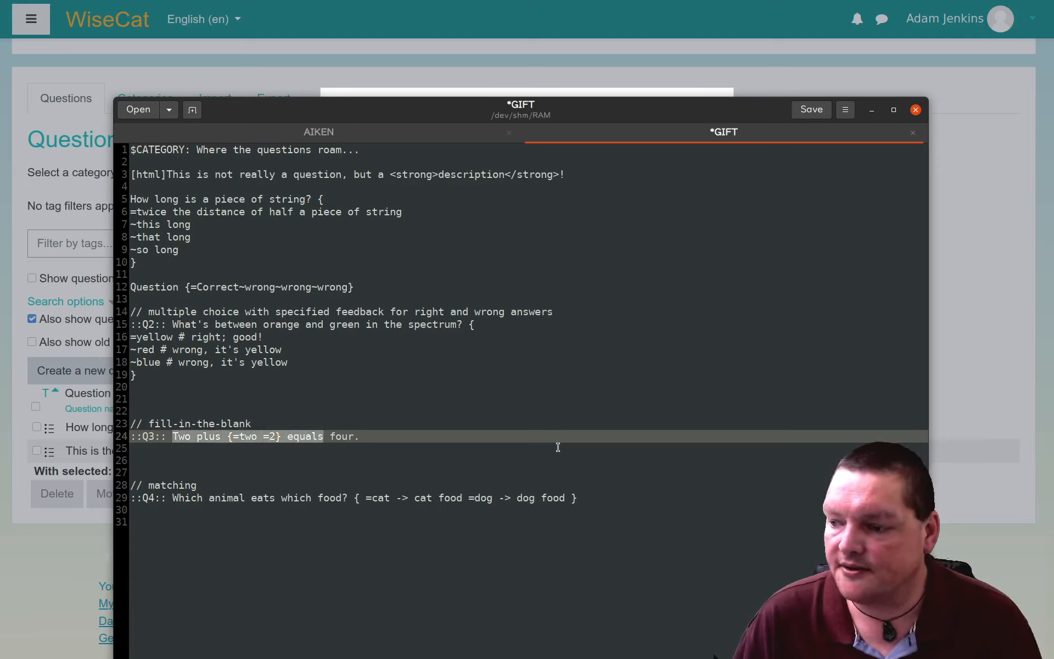
{"action": "key", "text": "shift+Right"}
{"action": "key", "text": "shift+Right"}
{"action": "key", "text": "shift+Right"}
{"action": "key", "text": "shift+Right"}
{"action": "key", "text": "shift+Right"}
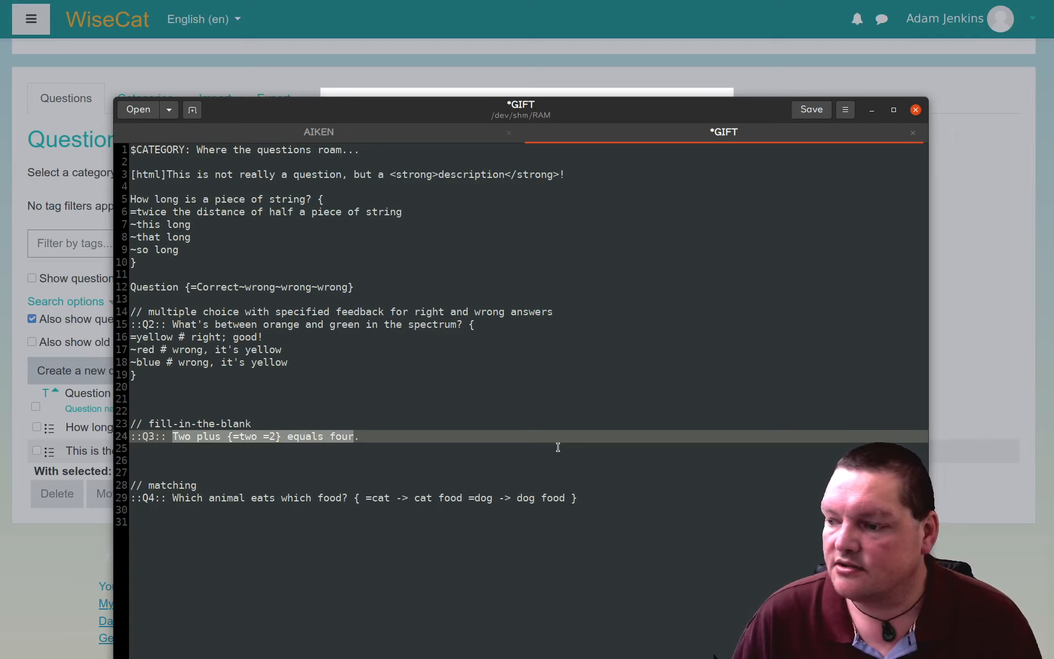
{"action": "key", "text": "shift+Right"}
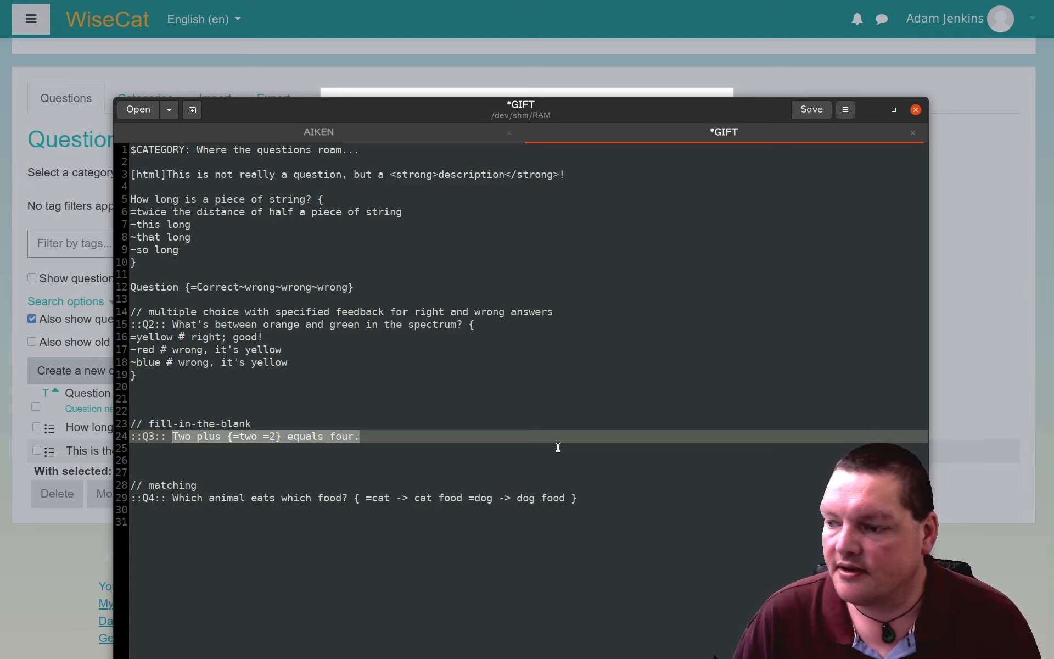
Move the "Two plus" sentence four lines below the ::Q3:: name and highlight it on its own
{"action": "key", "text": "Left"}
{"action": "key", "text": "Return"}
{"action": "key", "text": "Return"}
{"action": "key", "text": "Return"}
{"action": "key", "text": "Return"}
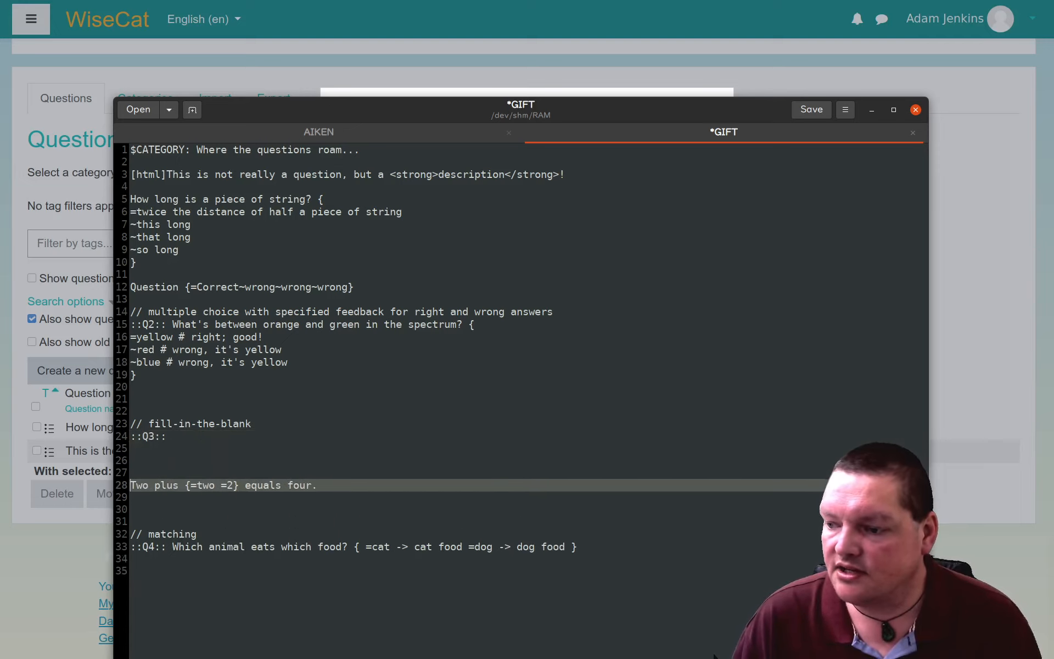
{"action": "key", "text": "shift+End"}
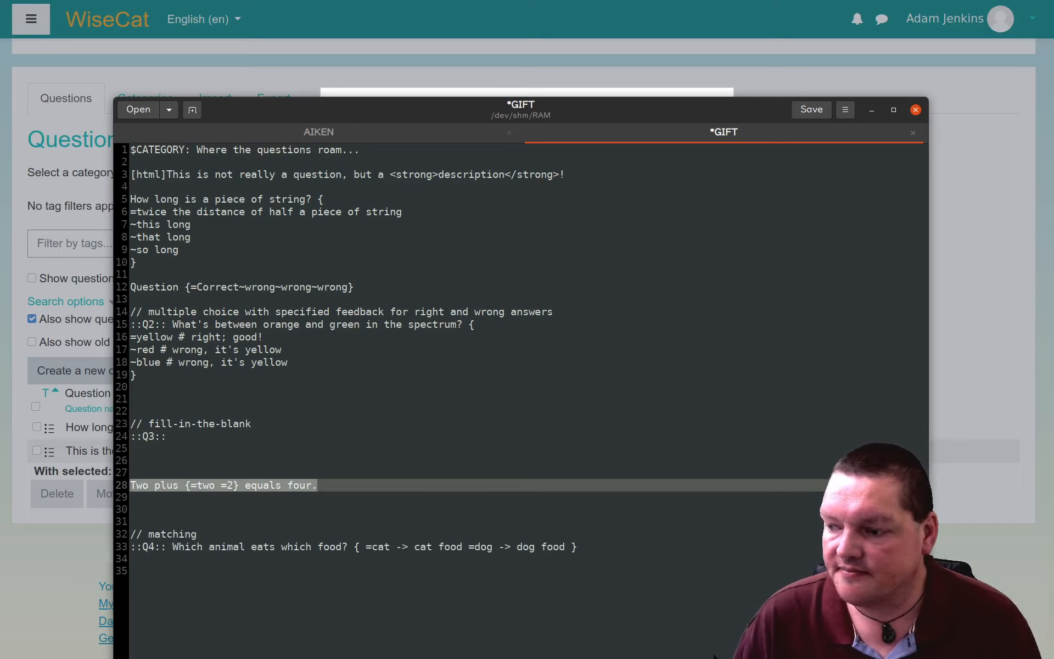
{"action": "key", "text": "Left"}
{"action": "key", "text": "Up"}
{"action": "key", "text": "Down"}
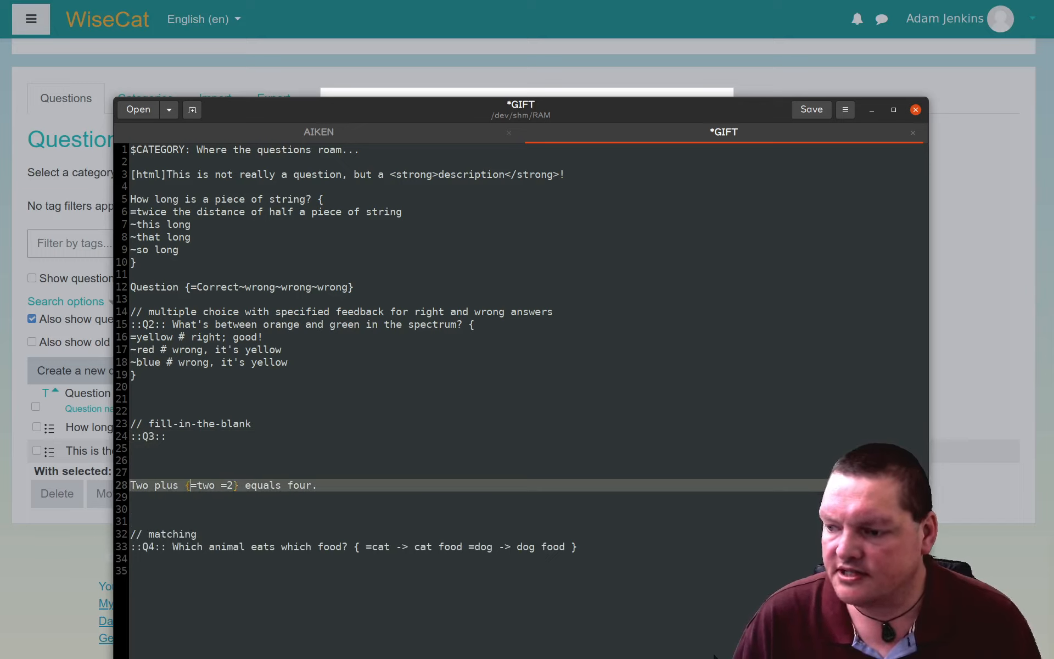
Try a tilde in place of the equals sign before the 2 in the fill-in-the-blank answers
{"action": "key", "text": "Right"}
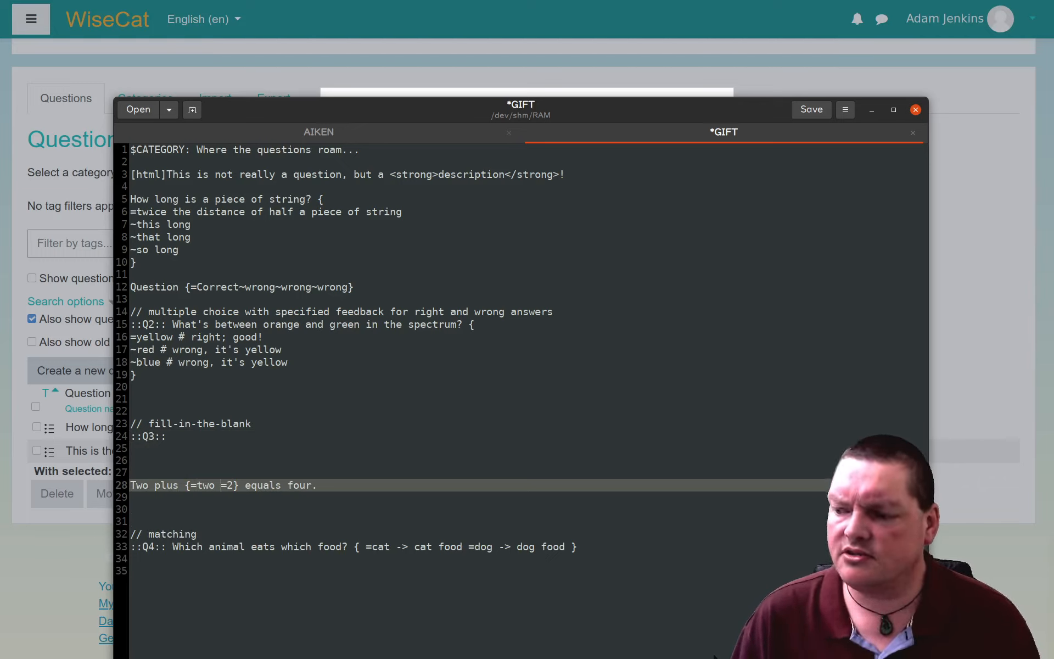
{"action": "key", "text": "Left"}
{"action": "key", "text": "Left"}
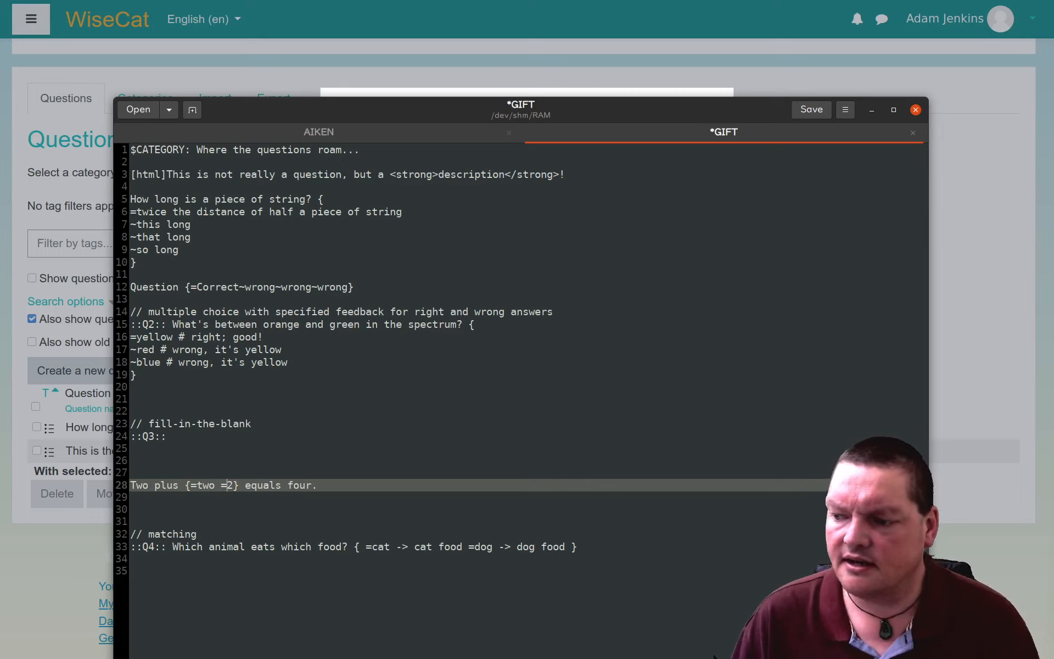
{"action": "key", "text": "BackSpace"}
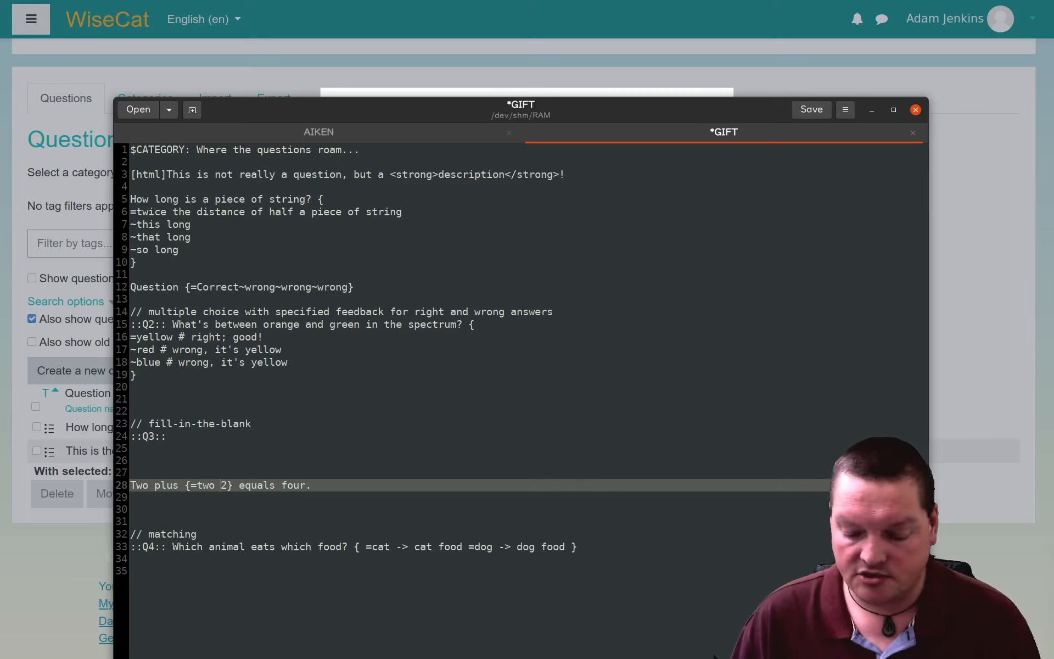
{"action": "type", "text": "~"}
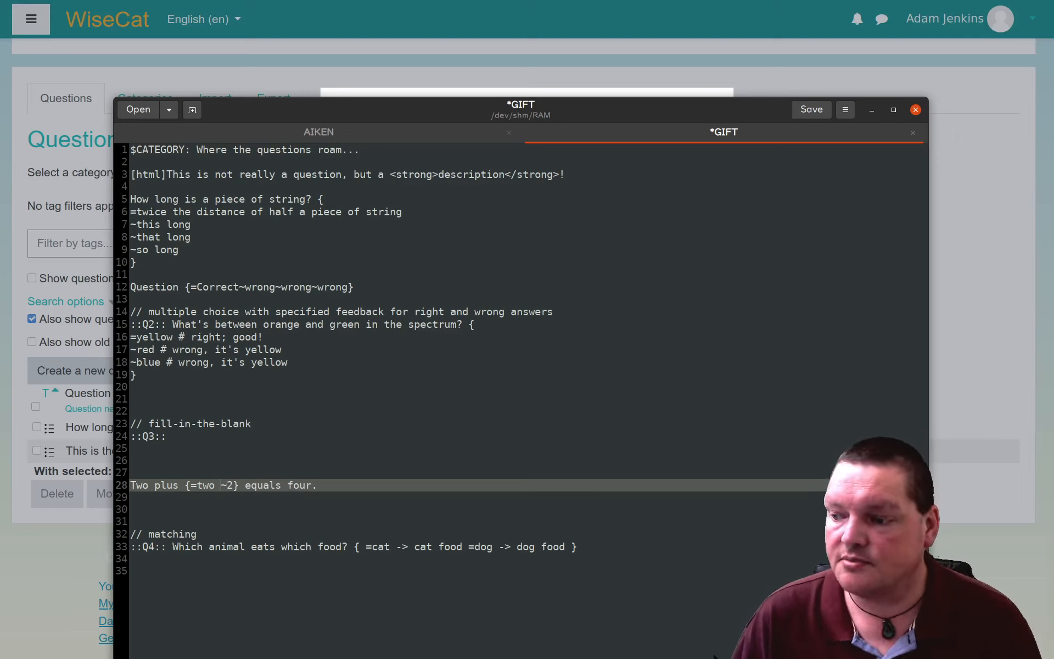
Replace the tilde before the 2 with an equals sign and remove the space, making the answers {=two=2}
{"action": "key", "text": "BackSpace"}
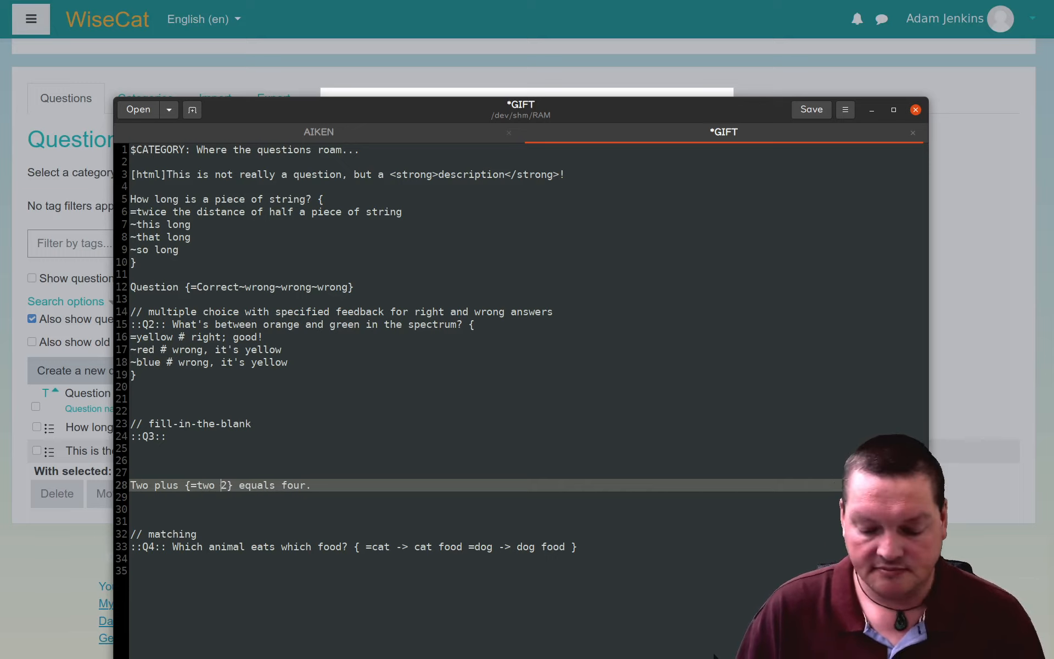
{"action": "type", "text": "="}
{"action": "key", "text": "BackSpace"}
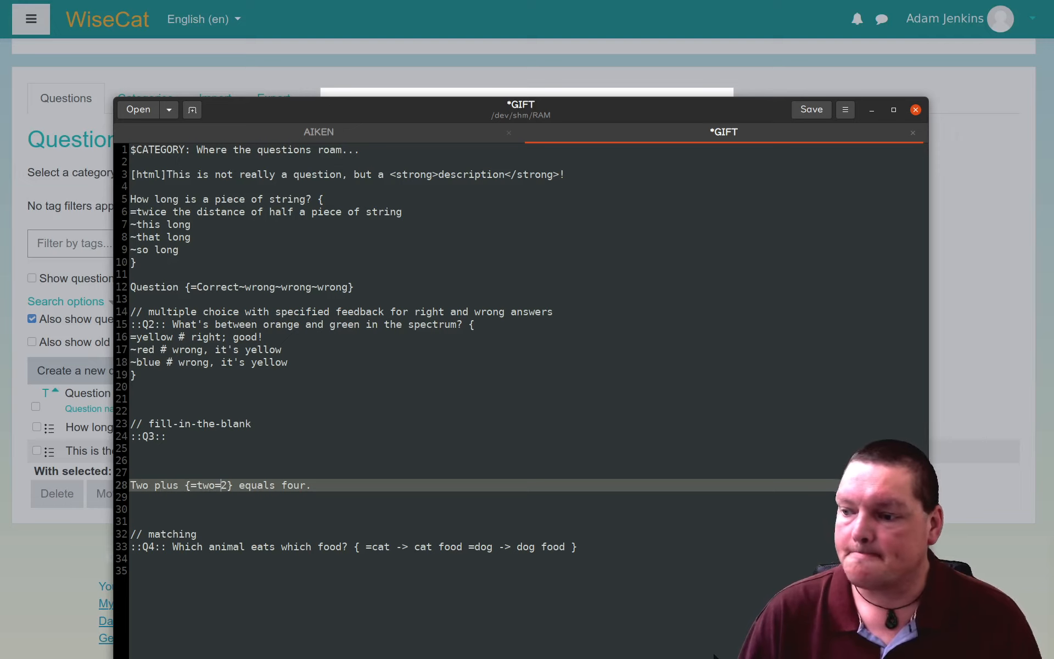
Rejoin the "Two plus" sentence to the ::Q3:: line by removing the line breaks between them
{"action": "key", "text": "Up"}
{"action": "key", "text": "Up"}
{"action": "key", "text": "Up"}
{"action": "key", "text": "Up"}
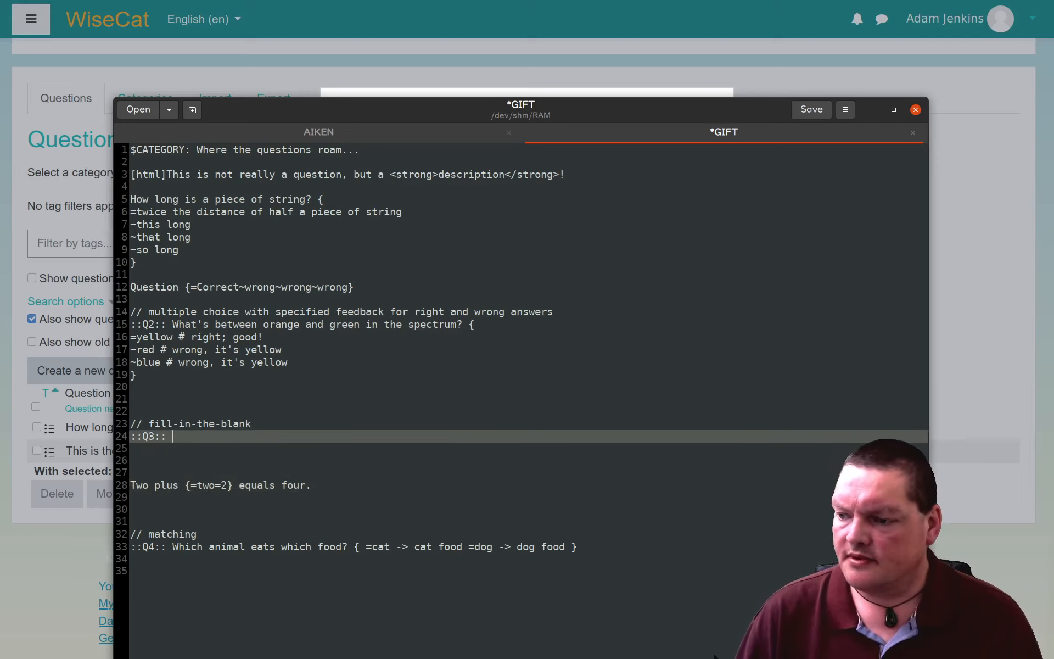
{"action": "key", "text": "Delete"}
{"action": "key", "text": "Delete"}
{"action": "key", "text": "Delete"}
{"action": "key", "text": "Delete"}
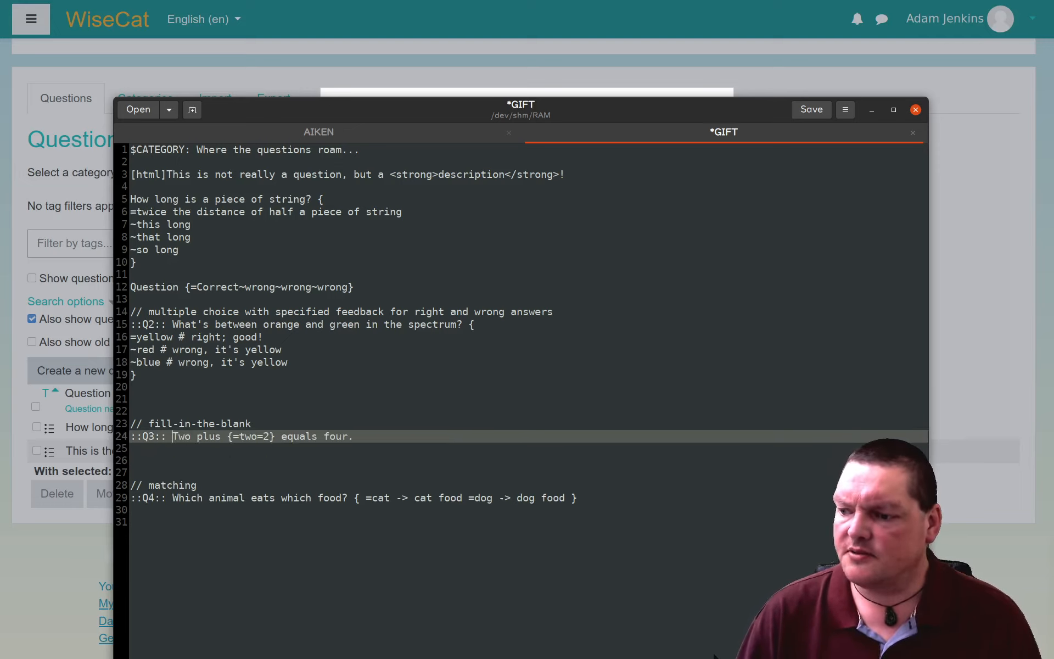
Highlight the ::Q3:: question name in front of the fill-in-the-blank sentence
{"action": "key", "text": "shift+Left"}
{"action": "key", "text": "shift+Left"}
{"action": "key", "text": "shift+Left"}
{"action": "key", "text": "shift+Left"}
{"action": "key", "text": "shift+Left"}
{"action": "key", "text": "shift+Left"}
{"action": "key", "text": "shift+Left"}
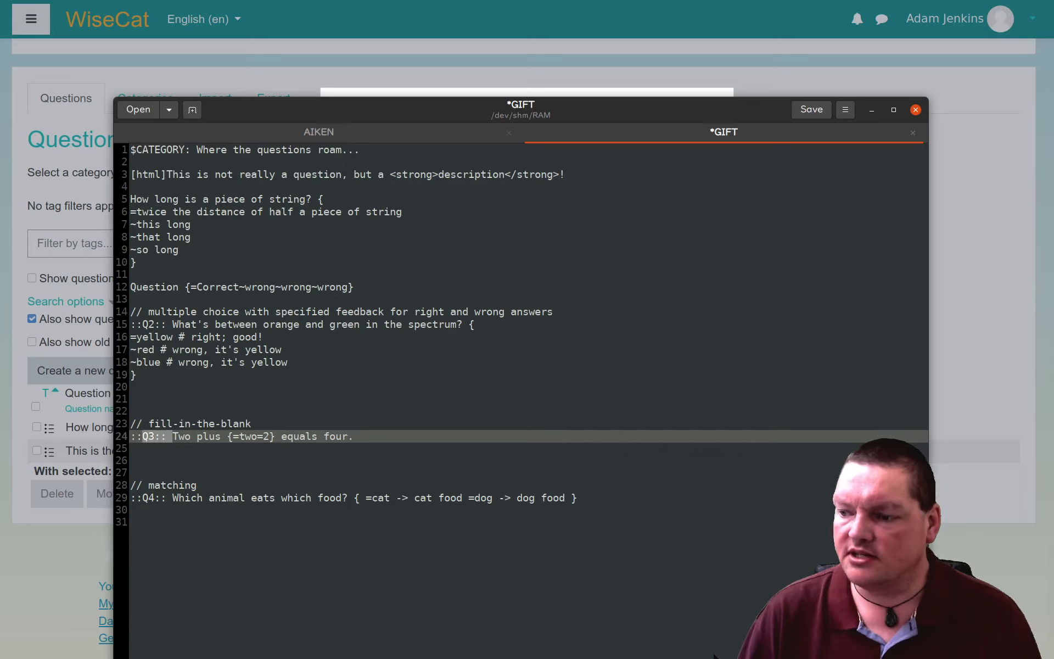
Replace the fill-in-the-blank question's name Q3 with "2 + 2", with a space on each side of the plus sign
{"action": "key", "text": "Right"}
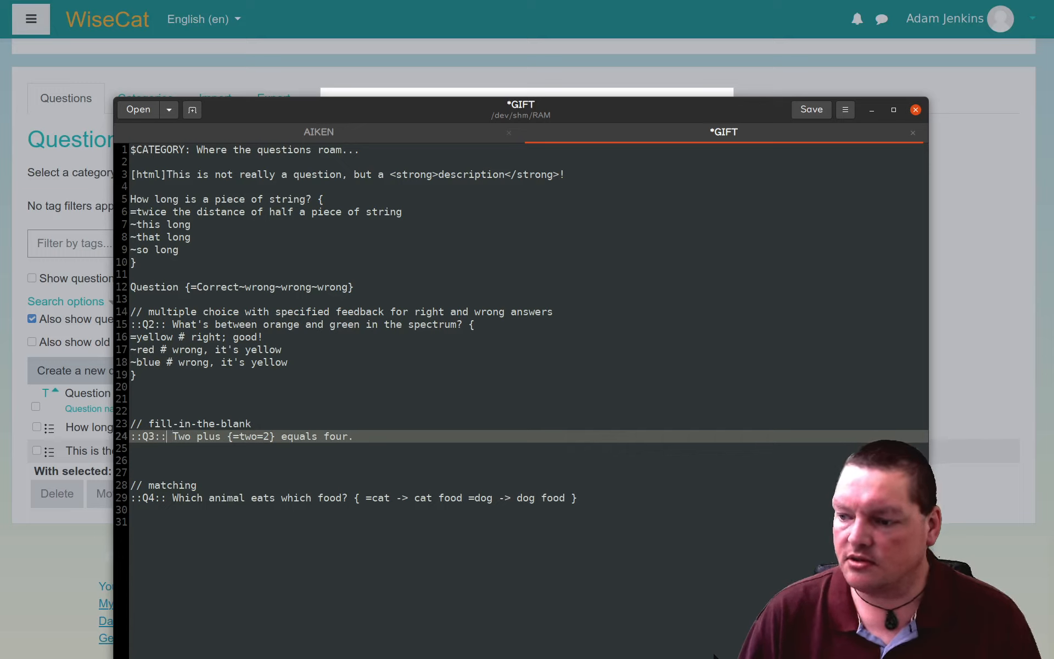
{"action": "key", "text": "Left"}
{"action": "key", "text": "Left"}
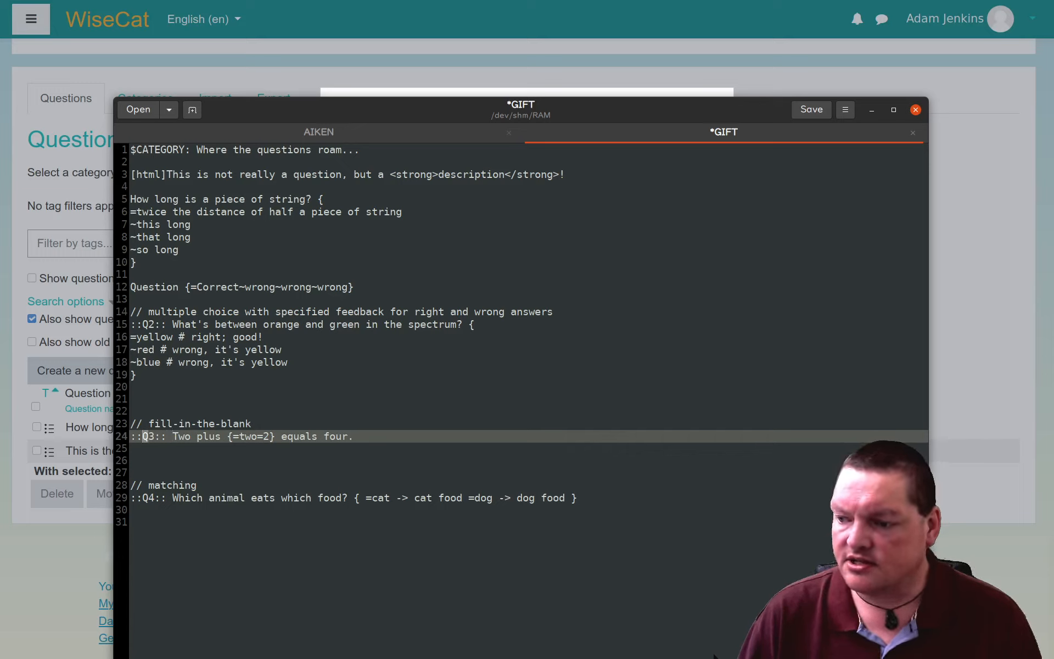
{"action": "key", "text": "shift+Right"}
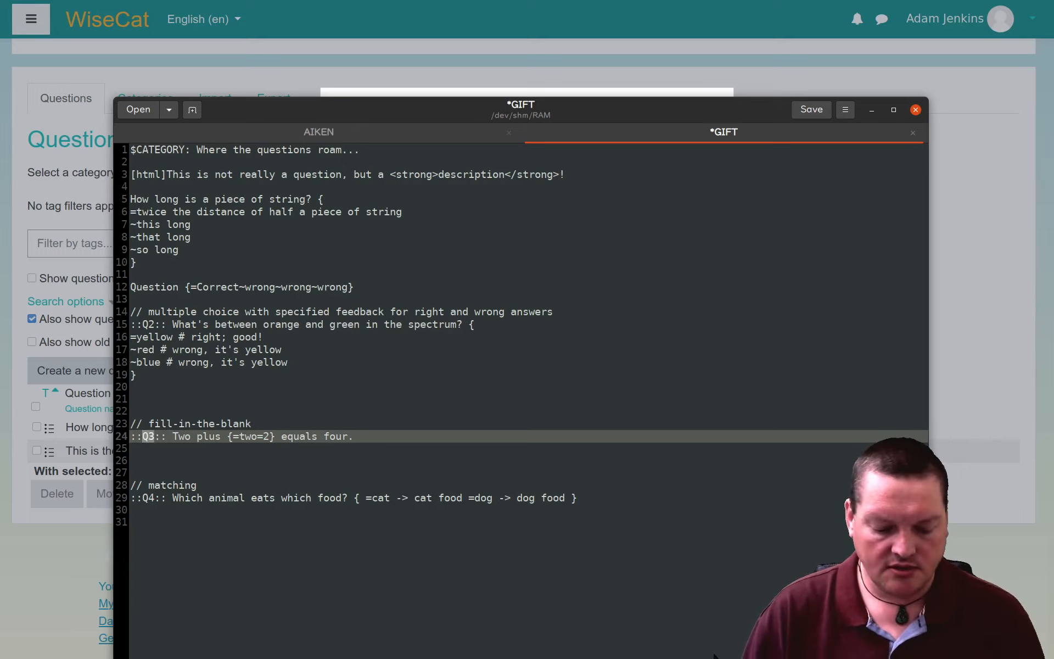
{"action": "type", "text": "2 +"}
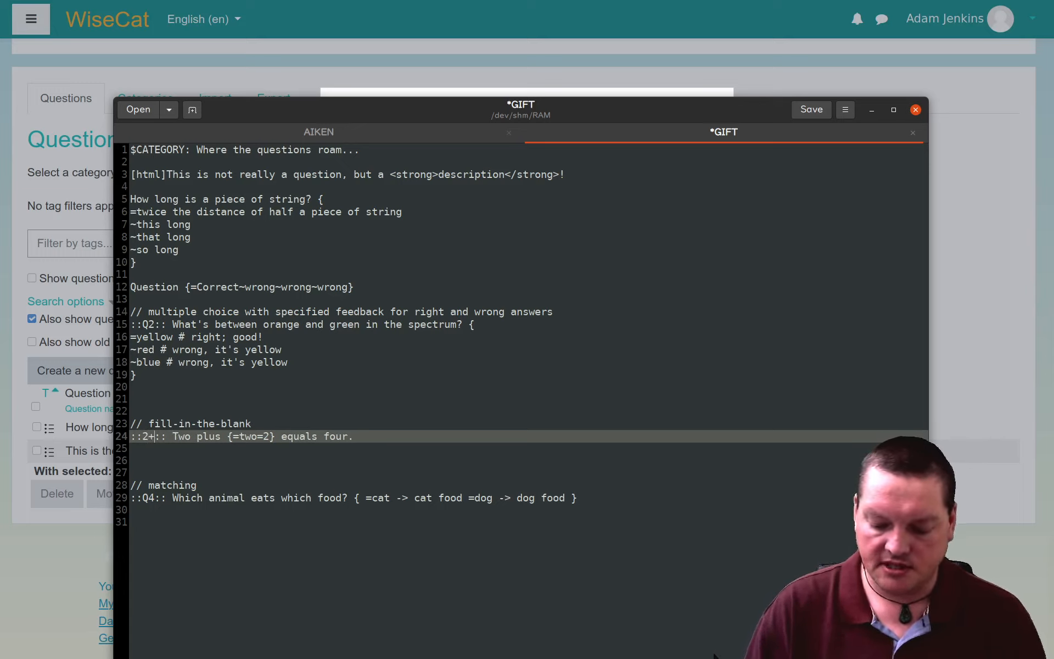
{"action": "type", "text": "2"}
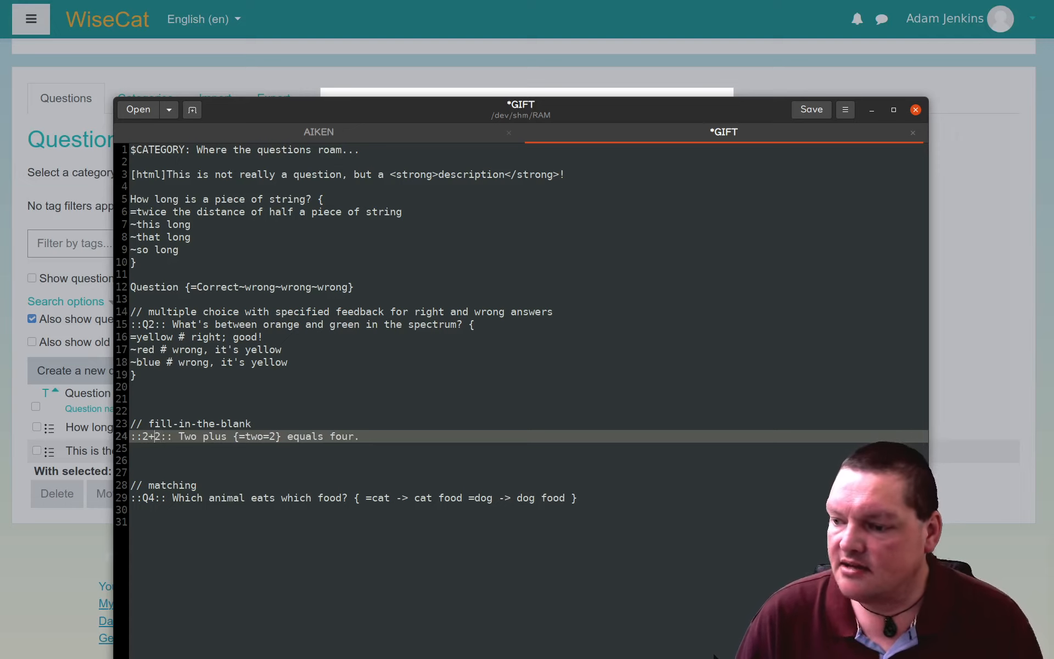
{"action": "key", "text": "Left"}
{"action": "key", "text": "Left"}
{"action": "key", "text": "Right"}
{"action": "key", "text": "Right"}
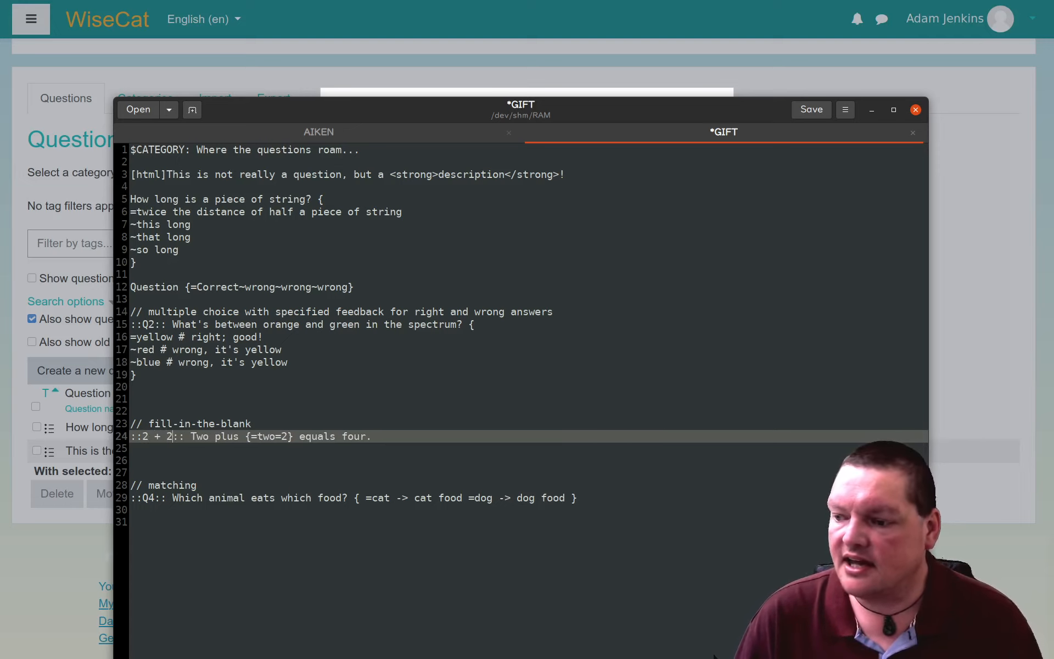
Highlight the name 2 + 2 and the double colons before and after it in the fill-in-the-blank question
{"action": "key", "text": "shift+Left"}
{"action": "key", "text": "shift+Left"}
{"action": "key", "text": "shift+Left"}
{"action": "key", "text": "shift+Left"}
{"action": "key", "text": "shift+Left"}
{"action": "key", "text": "Left"}
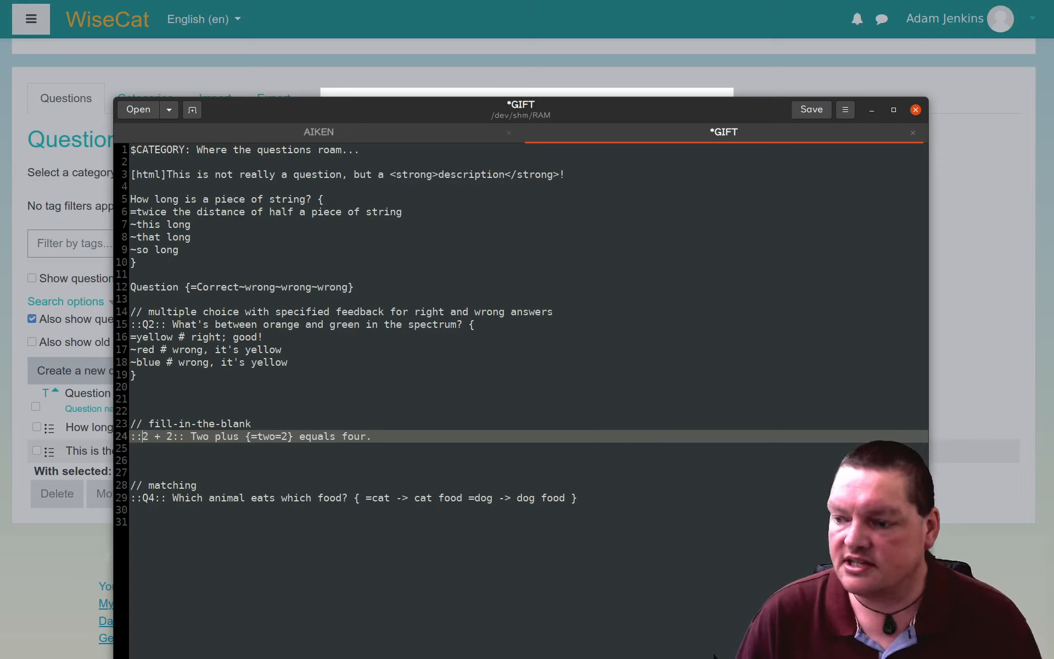
{"action": "key", "text": "shift+Left"}
{"action": "key", "text": "shift+Left"}
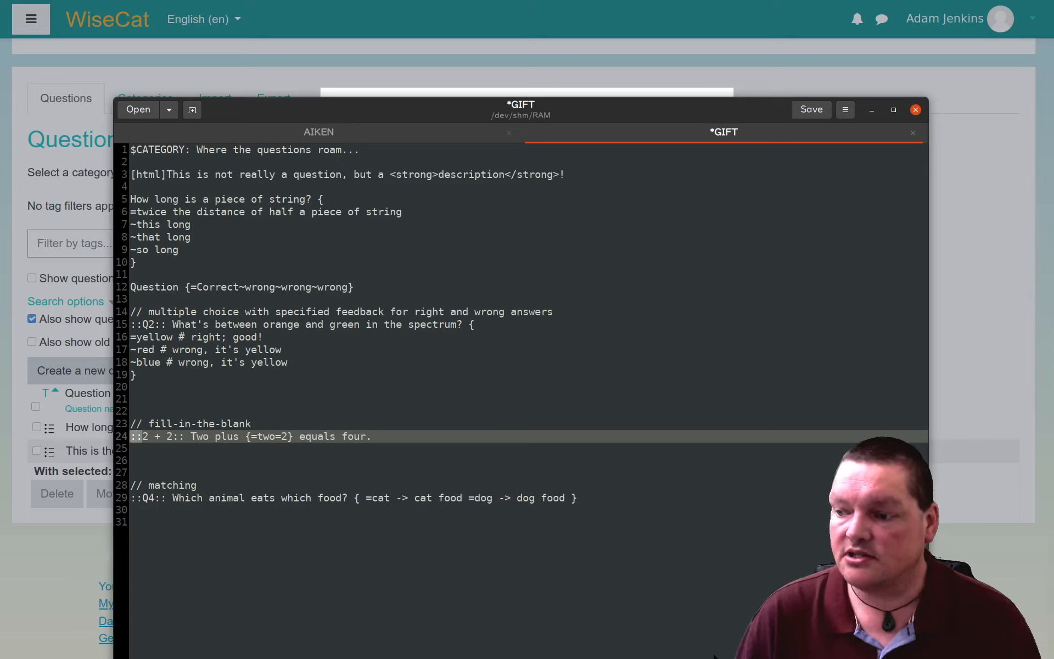
{"action": "key", "text": "Right"}
{"action": "key", "text": "shift+Right"}
{"action": "key", "text": "shift+Right"}
{"action": "key", "text": "shift+Right"}
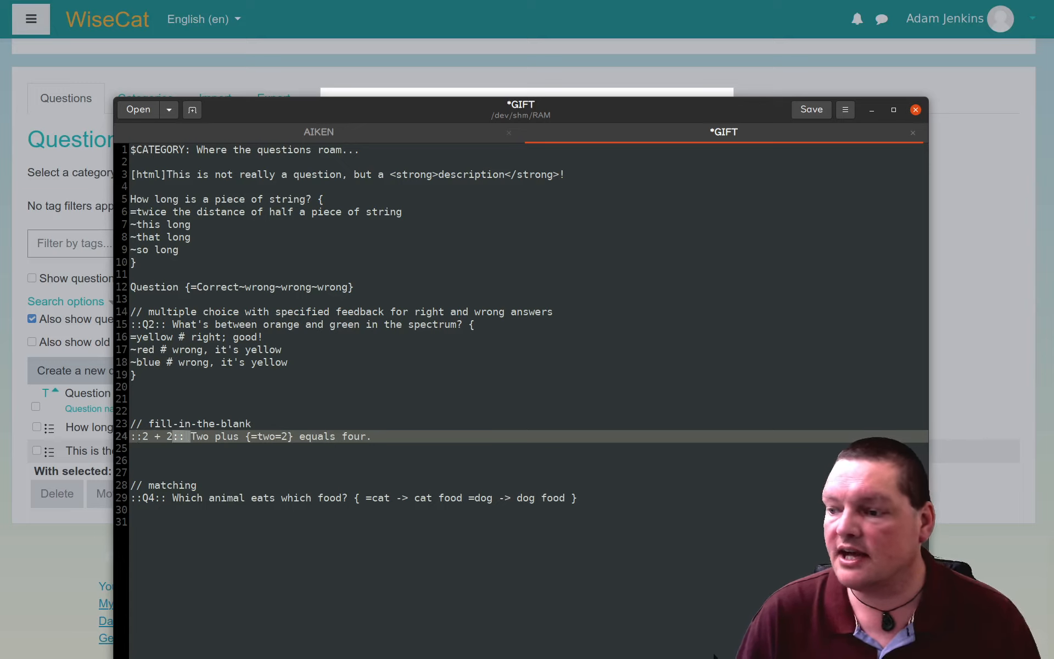
{"action": "key", "text": "Left"}
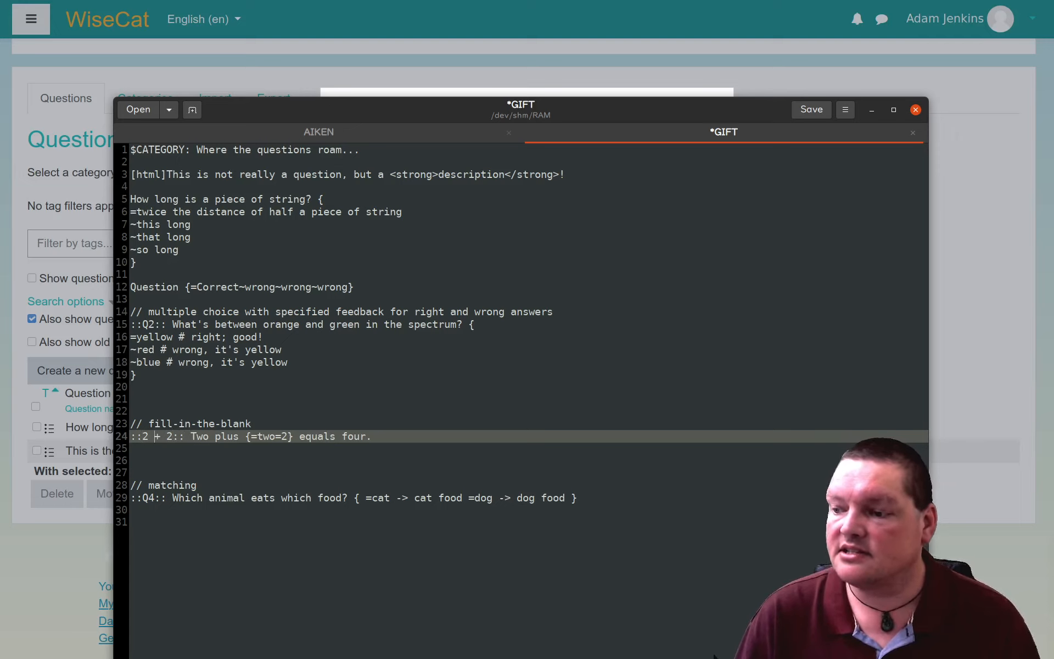
Highlight the double slashes and the whole "// fill-in-the-blank" comment line
{"action": "key", "text": "Up"}
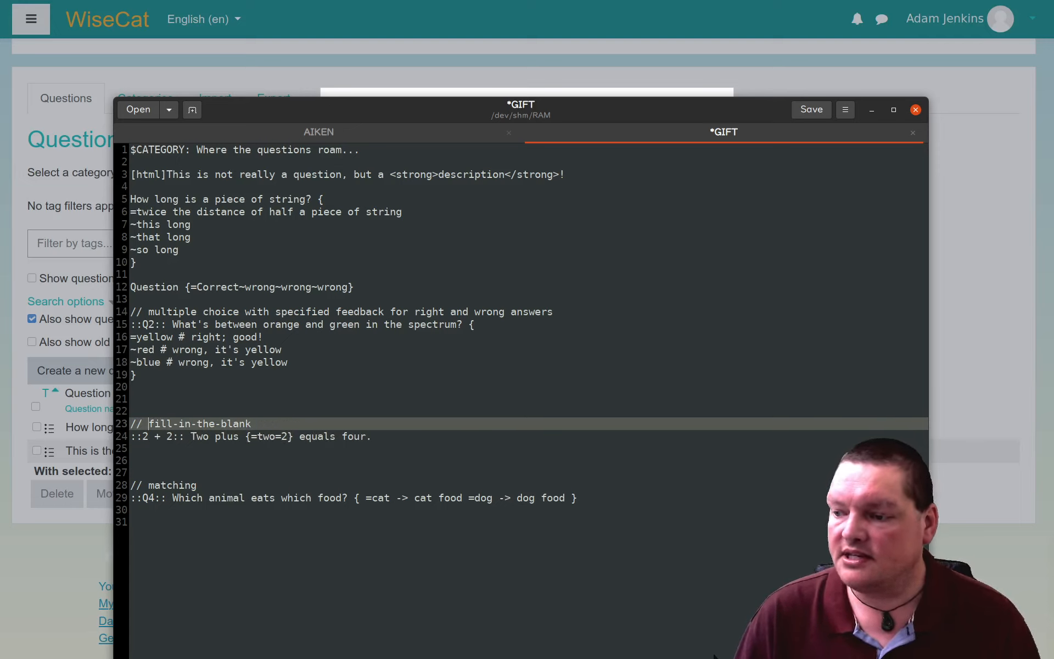
{"action": "key", "text": "shift+Right"}
{"action": "key", "text": "shift+Right"}
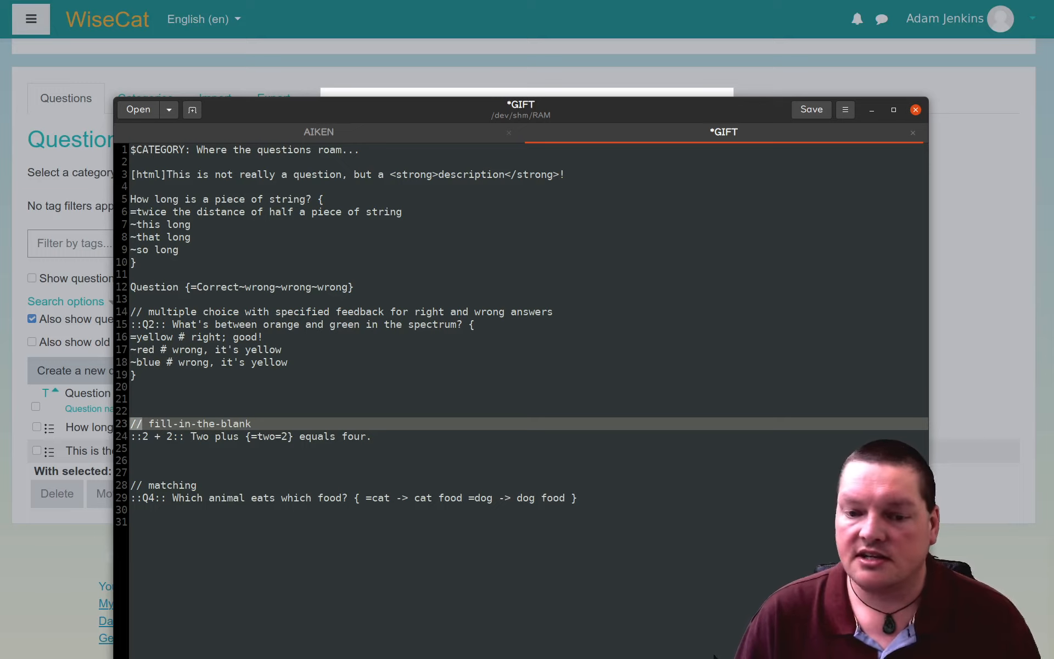
{"action": "key", "text": "shift+End"}
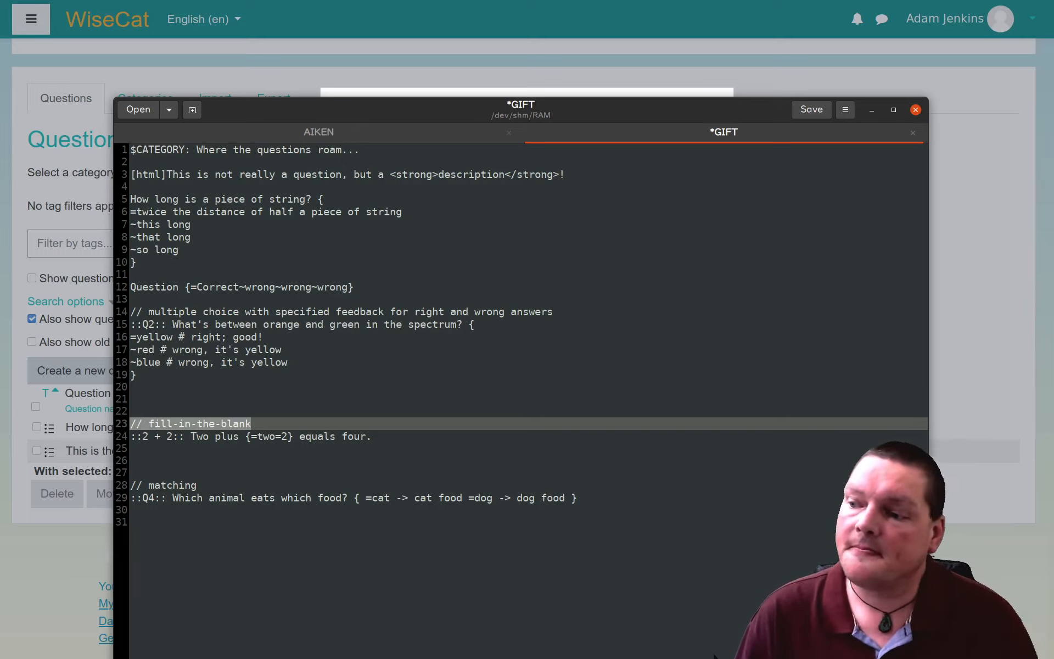
Highlight the word "matching" in the comment above the Q4 question
{"action": "key", "text": "Up"}
{"action": "key", "text": "Up"}
{"action": "key", "text": "Up"}
{"action": "key", "text": "Up"}
{"action": "key", "text": "Down"}
{"action": "key", "text": "Down"}
{"action": "key", "text": "Down"}
{"action": "key", "text": "Down"}
{"action": "key", "text": "Down"}
{"action": "key", "text": "Down"}
{"action": "key", "text": "Down"}
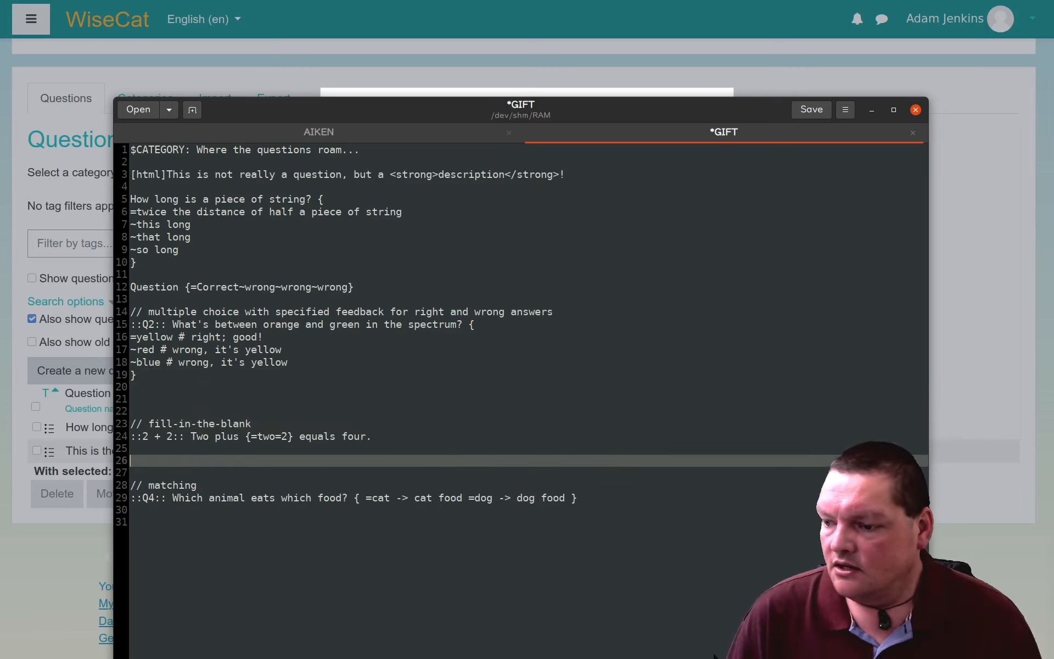
{"action": "key", "text": "Down"}
{"action": "key", "text": "Down"}
{"action": "key", "text": "Down"}
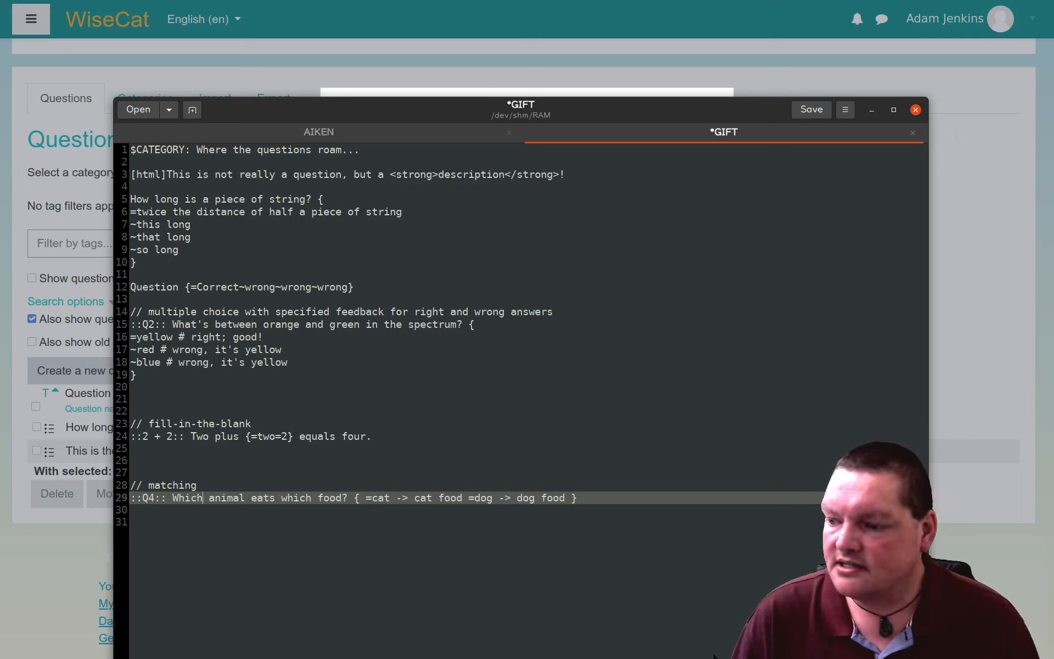
{"action": "key", "text": "Left"}
{"action": "key", "text": "Left"}
{"action": "key", "text": "Left"}
{"action": "key", "text": "Up"}
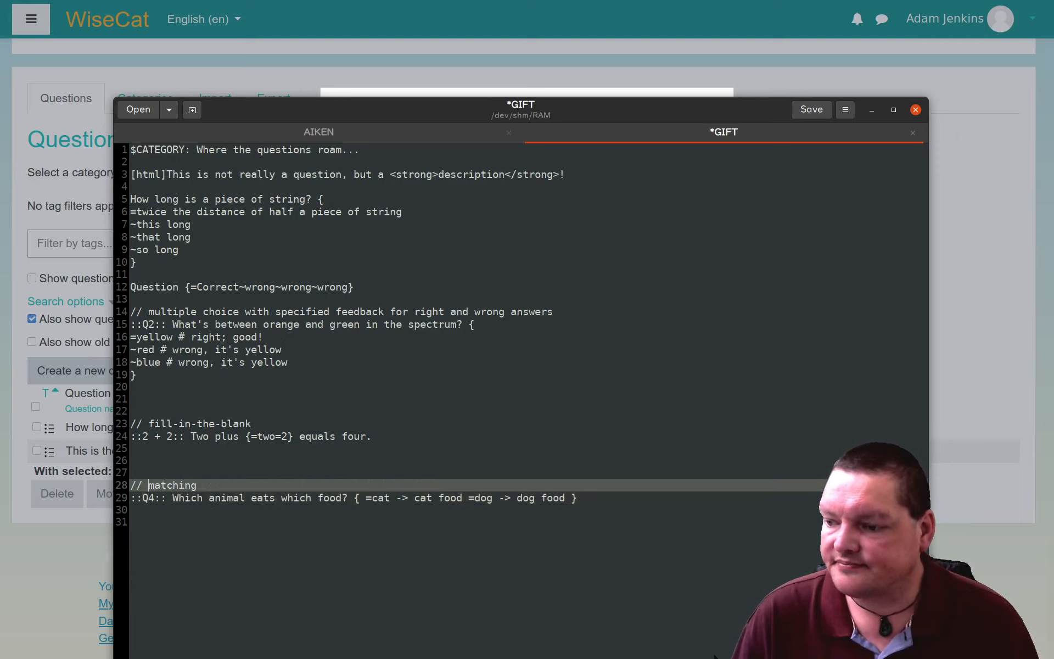
{"action": "key", "text": "shift+Right"}
{"action": "key", "text": "shift+Right"}
{"action": "key", "text": "shift+Right"}
{"action": "key", "text": "shift+Right"}
{"action": "key", "text": "shift+Right"}
{"action": "key", "text": "shift+Right"}
{"action": "key", "text": "shift+Right"}
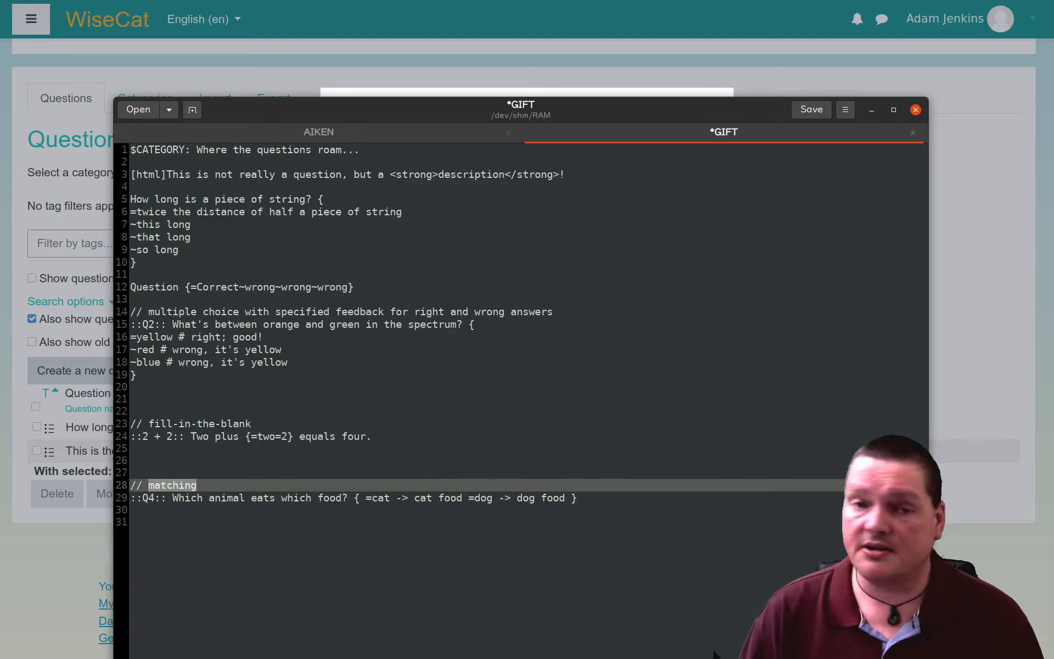
Replace the matching question's name Q4 with "Matching food for animals"
{"action": "key", "text": "Down"}
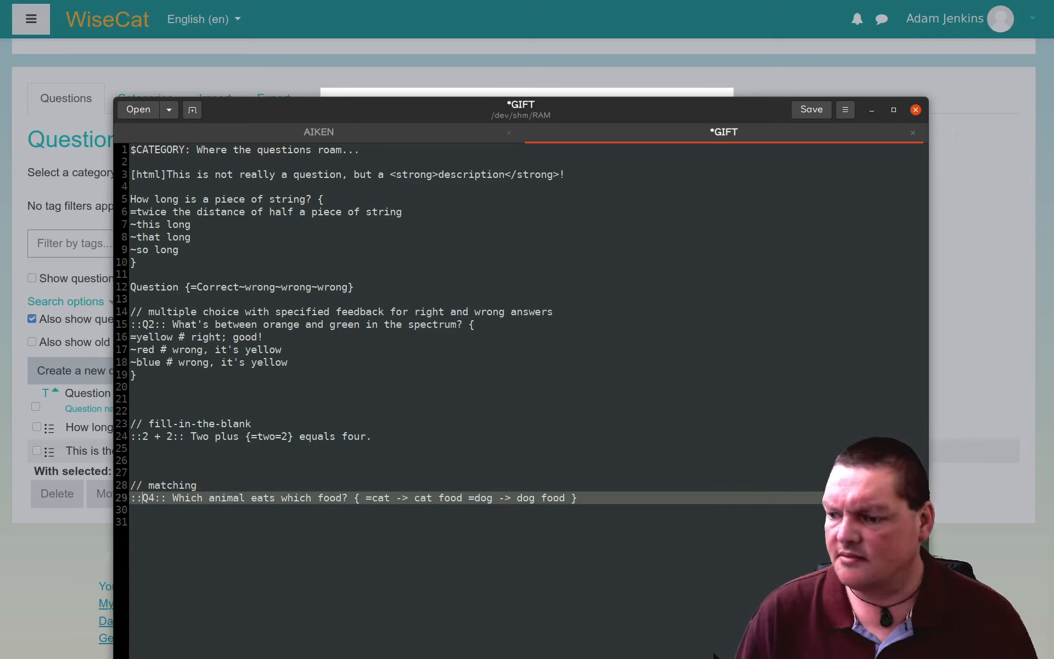
{"action": "key", "text": "shift+Right"}
{"action": "key", "text": "shift+Right"}
{"action": "type", "text": "Matching"}
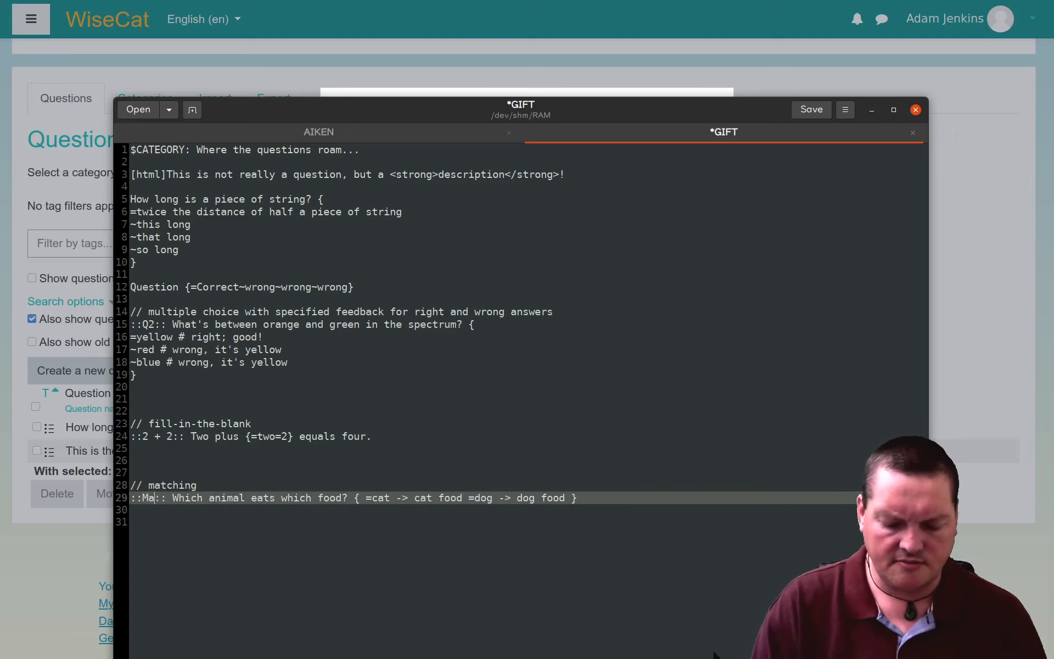
{"action": "type", "text": " food"}
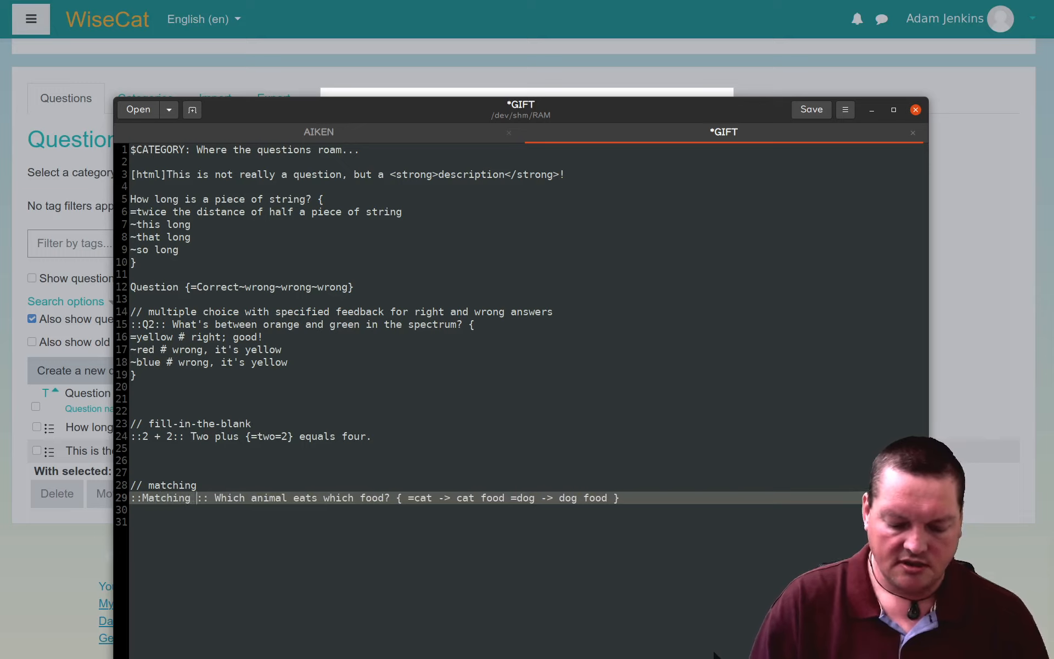
{"action": "type", "text": " for anima"}
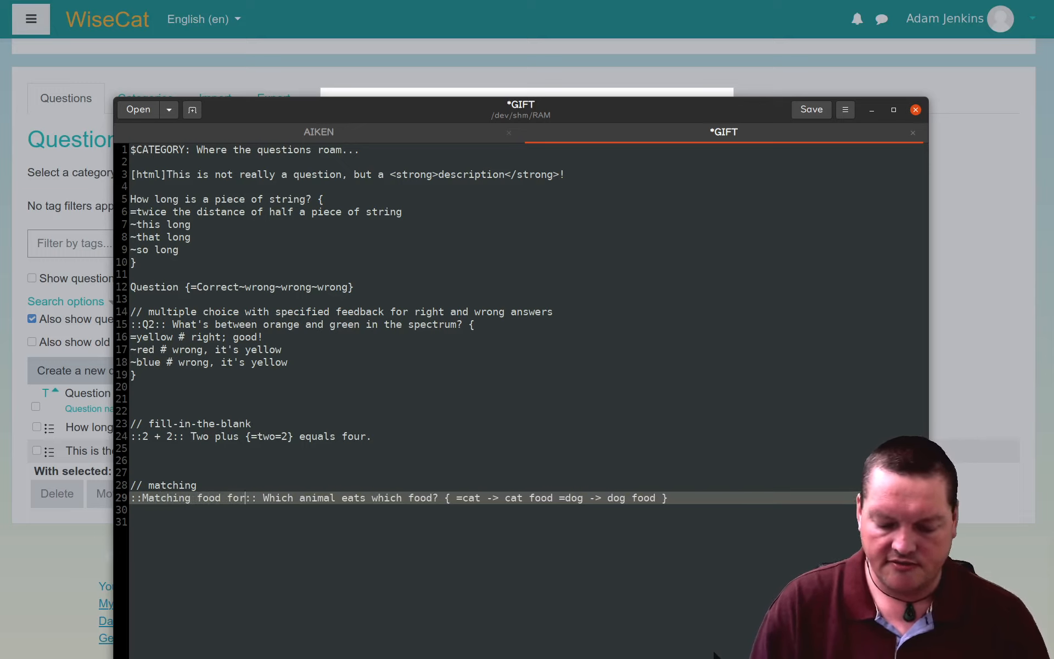
{"action": "type", "text": "ls"}
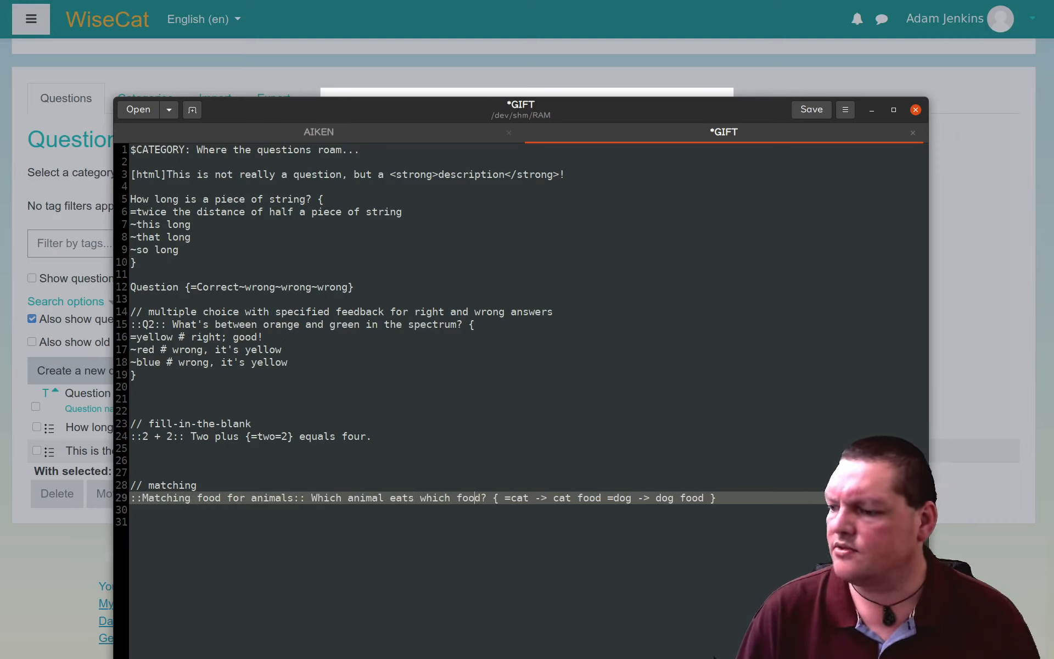
Put the cat pair, the dog pair and the closing brace of the matching question on separate lines, with no space before the brace
{"action": "key", "text": "Right"}
{"action": "key", "text": "Right"}
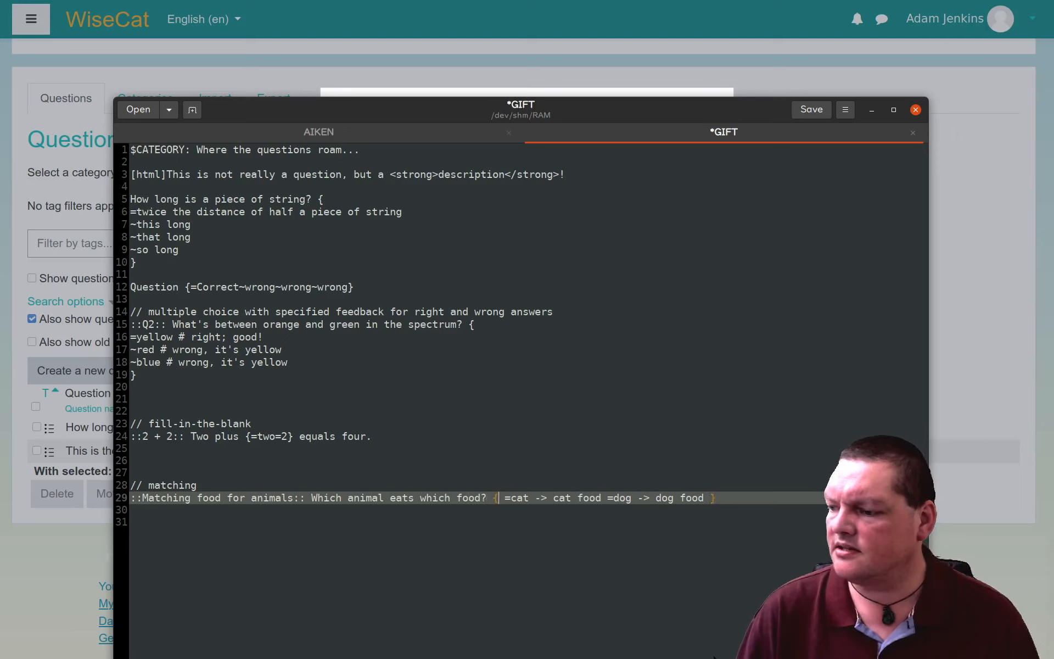
{"action": "key", "text": "Return"}
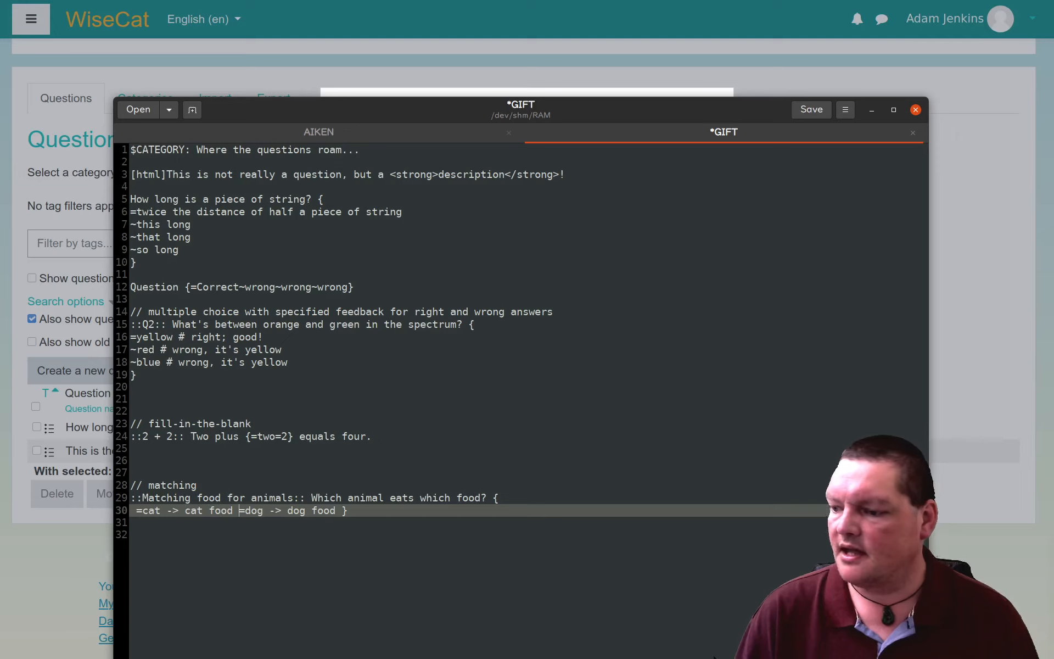
{"action": "key", "text": "Return"}
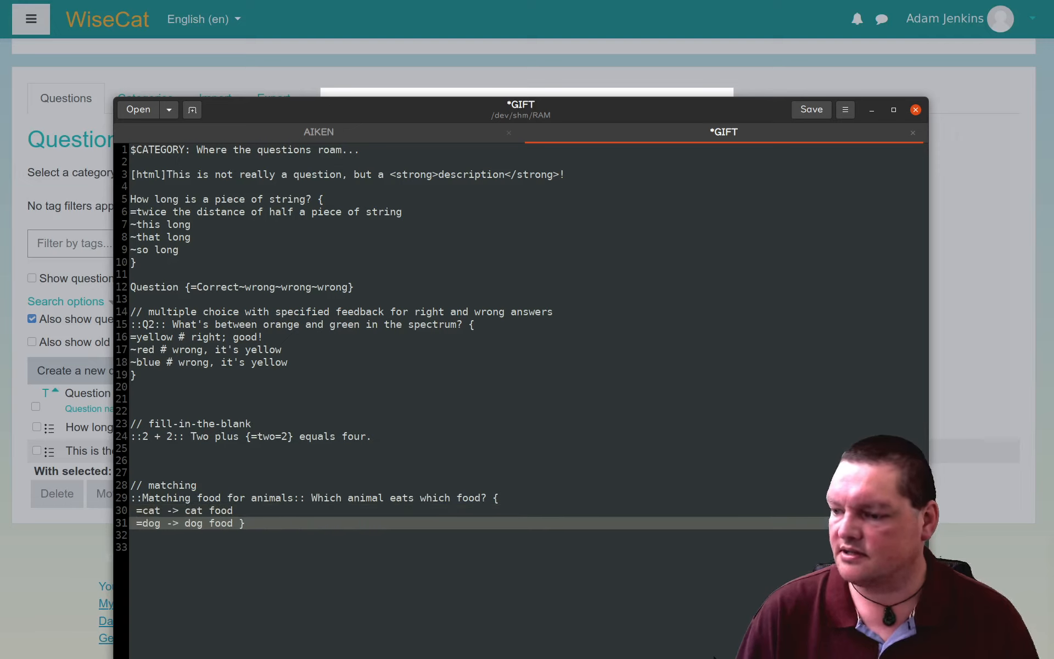
{"action": "key", "text": "Left"}
{"action": "key", "text": "Return"}
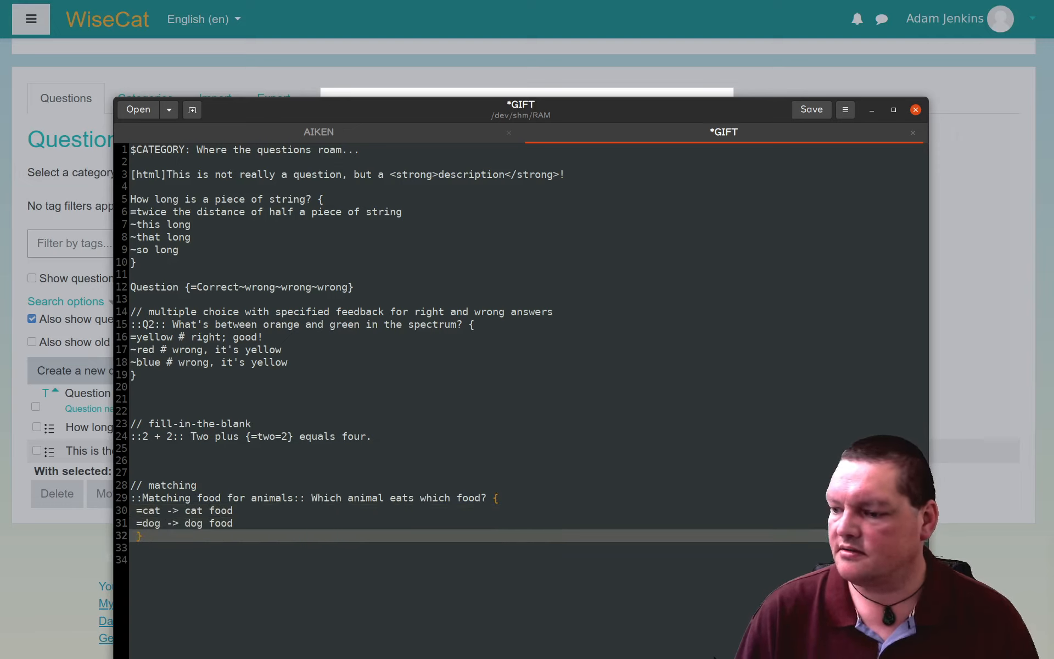
{"action": "key", "text": "BackSpace"}
{"action": "key", "text": "Down"}
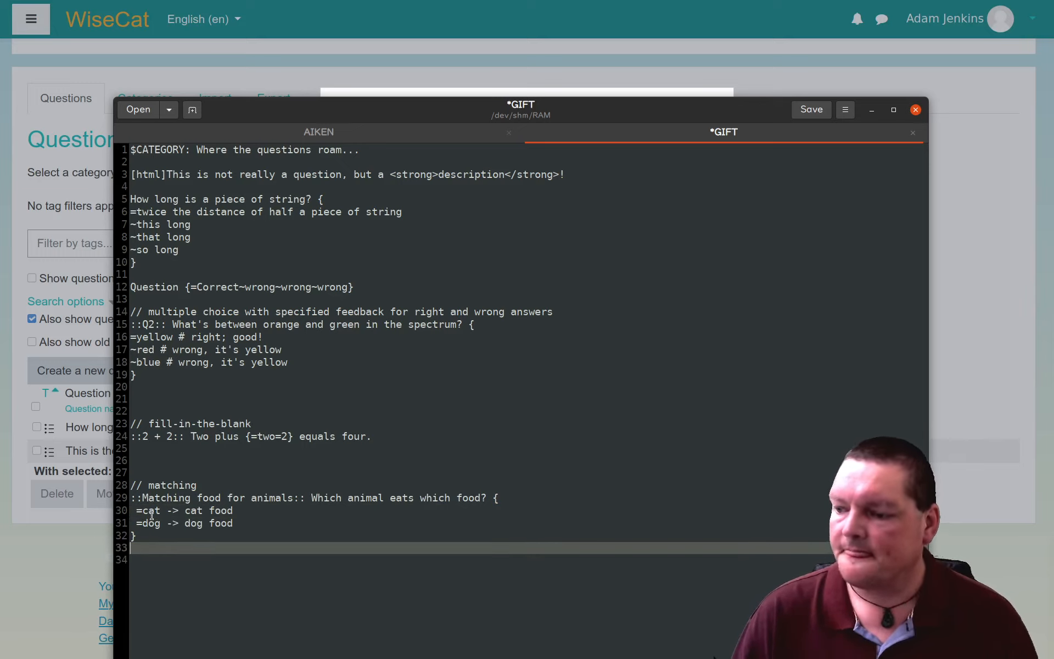
Examine the matching question's name, its text "Which animal eats which food?" and the cat and dog answer pairs
{"action": "left_click", "coordinate": [146, 497]}
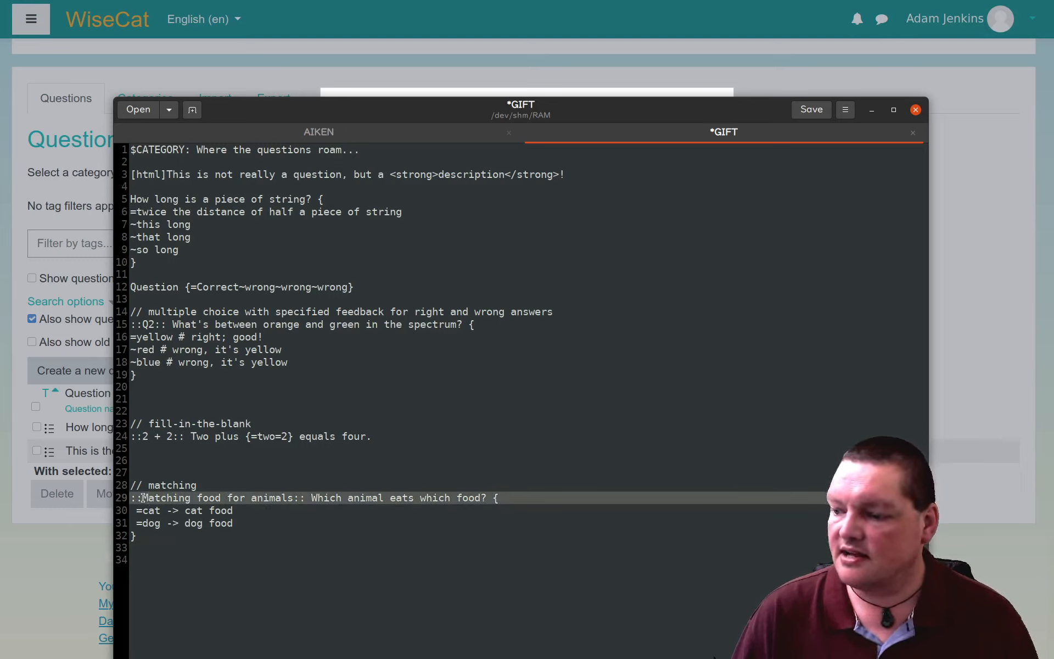
{"action": "left_click_drag", "start_coordinate": [142, 497], "coordinate": [487, 498]}
{"action": "left_click", "coordinate": [306, 497]}
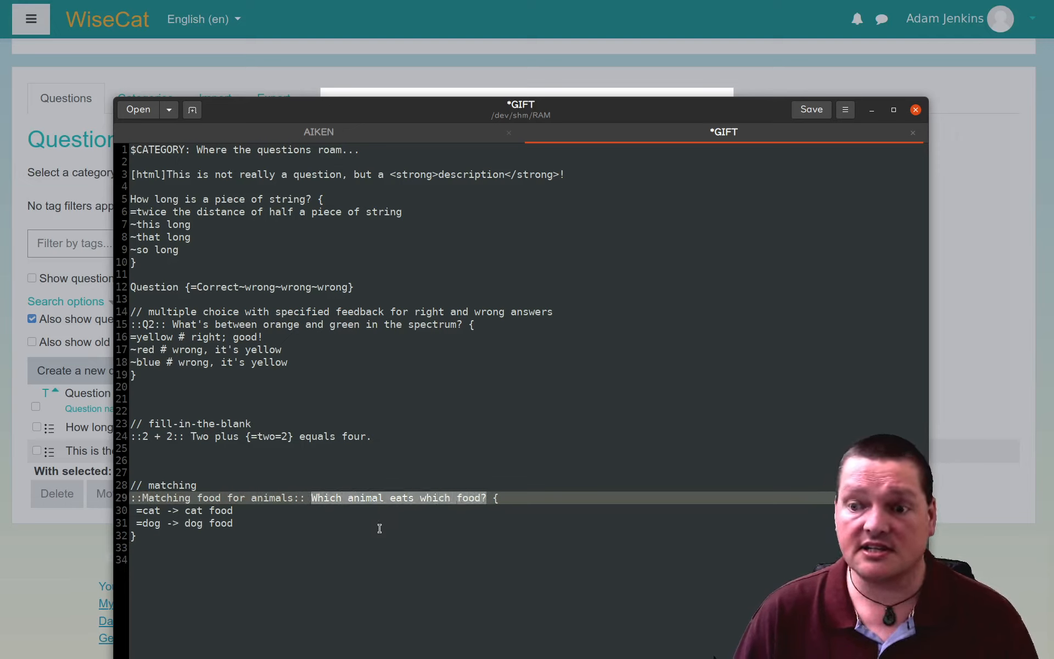
{"action": "left_click", "coordinate": [191, 519]}
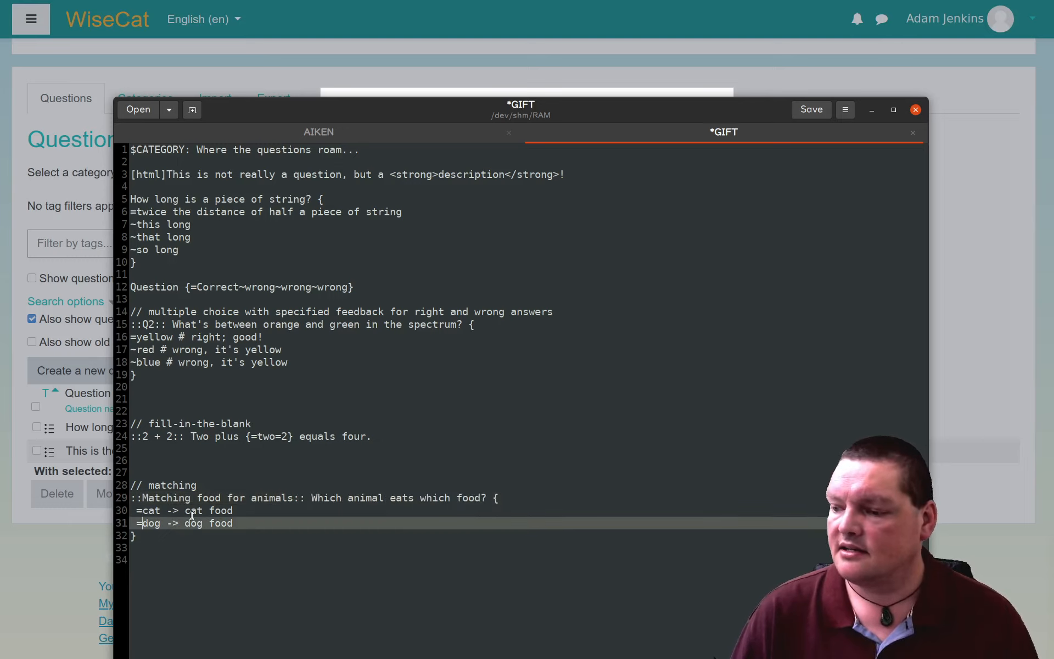
{"action": "left_click", "coordinate": [202, 512]}
{"action": "left_click", "coordinate": [142, 522]}
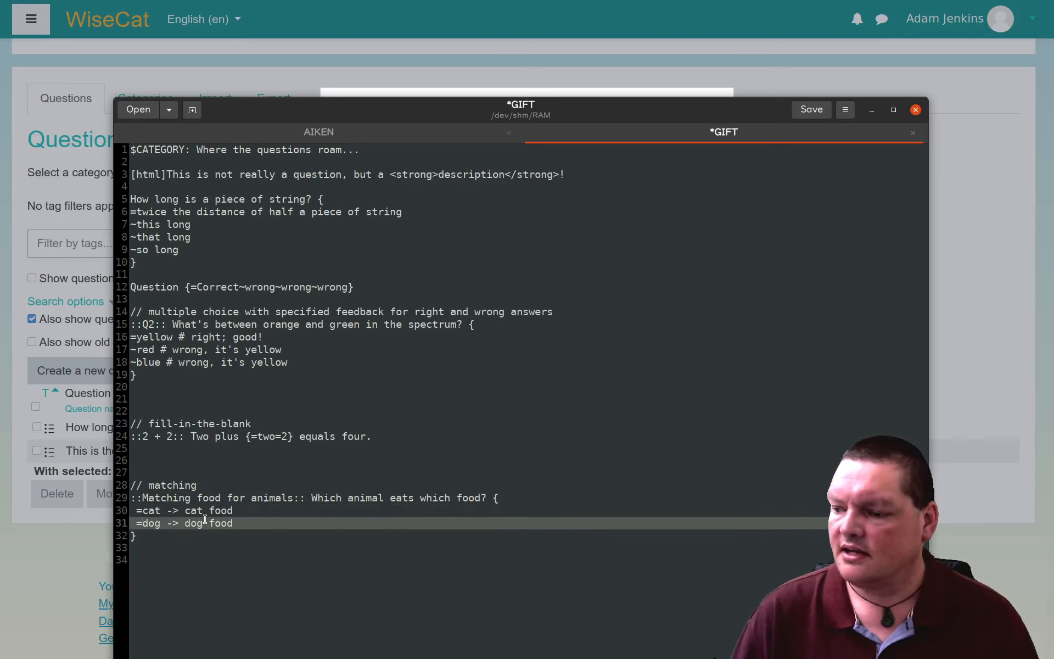
Reverse the first matching pair so that it reads "=cat food -> cat"
{"action": "left_click", "coordinate": [161, 511]}
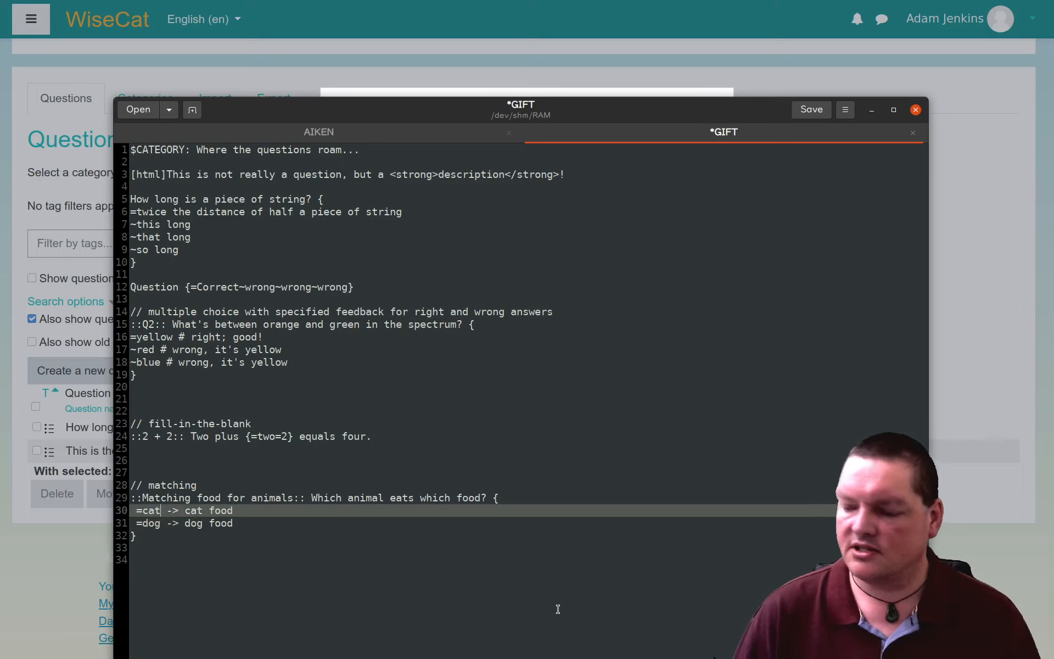
{"action": "type", "text": "food"}
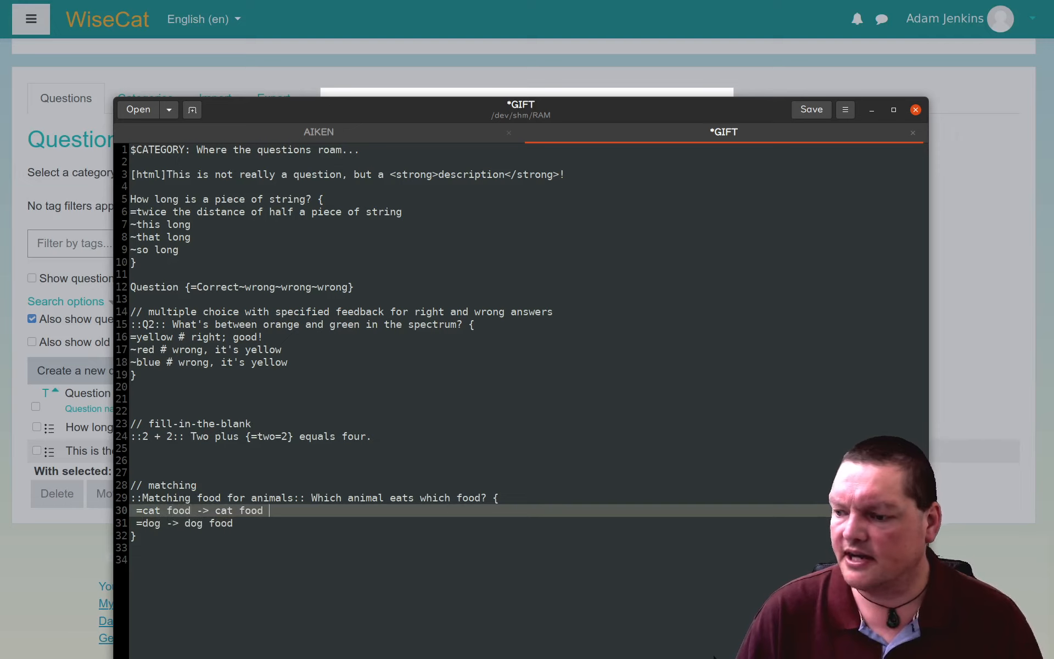
{"action": "key", "text": "BackSpace"}
{"action": "key", "text": "BackSpace"}
{"action": "key", "text": "BackSpace"}
{"action": "key", "text": "BackSpace"}
{"action": "key", "text": "BackSpace"}
{"action": "key", "text": "BackSpace"}
Reverse the second matching pair so that it reads "=dog food -> dog"
{"action": "key", "text": "Down"}
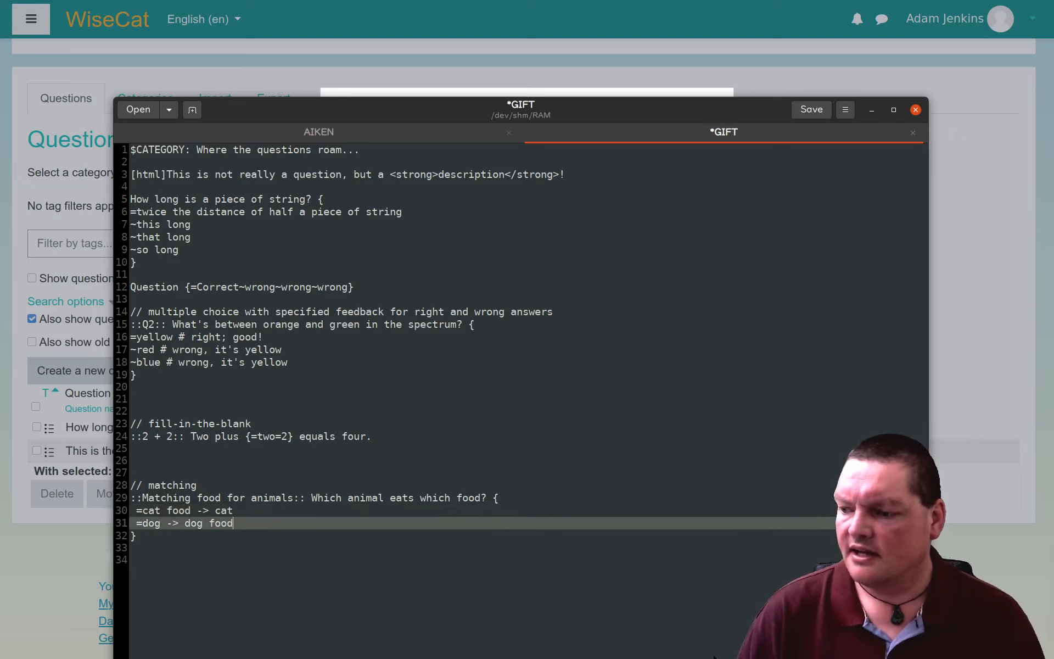
{"action": "key", "text": "BackSpace"}
{"action": "key", "text": "BackSpace"}
{"action": "key", "text": "BackSpace"}
{"action": "key", "text": "BackSpace"}
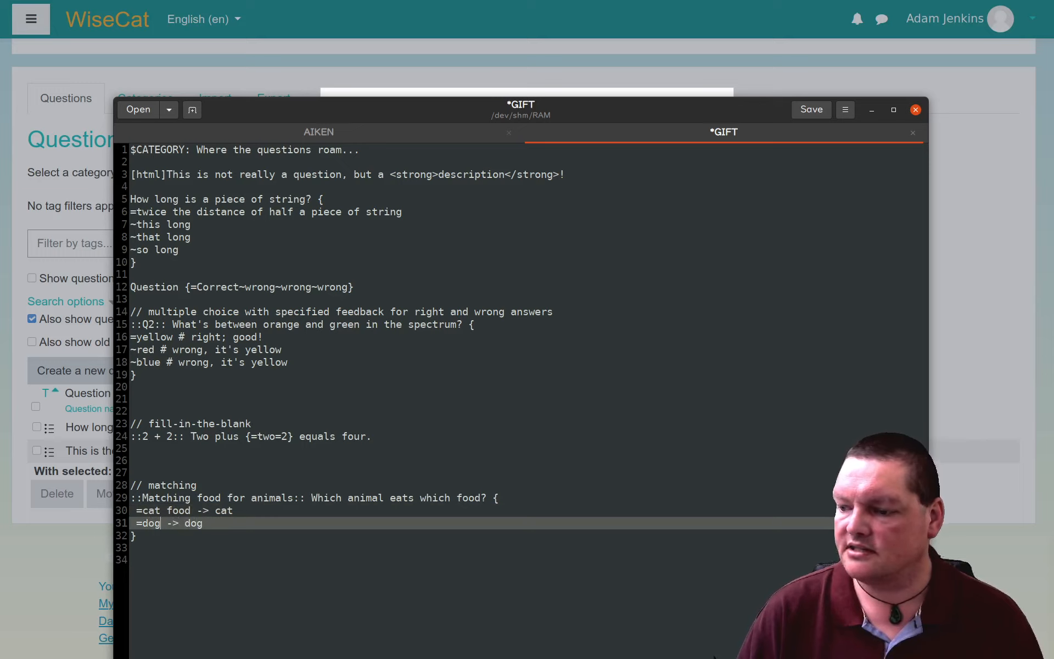
{"action": "type", "text": "food"}
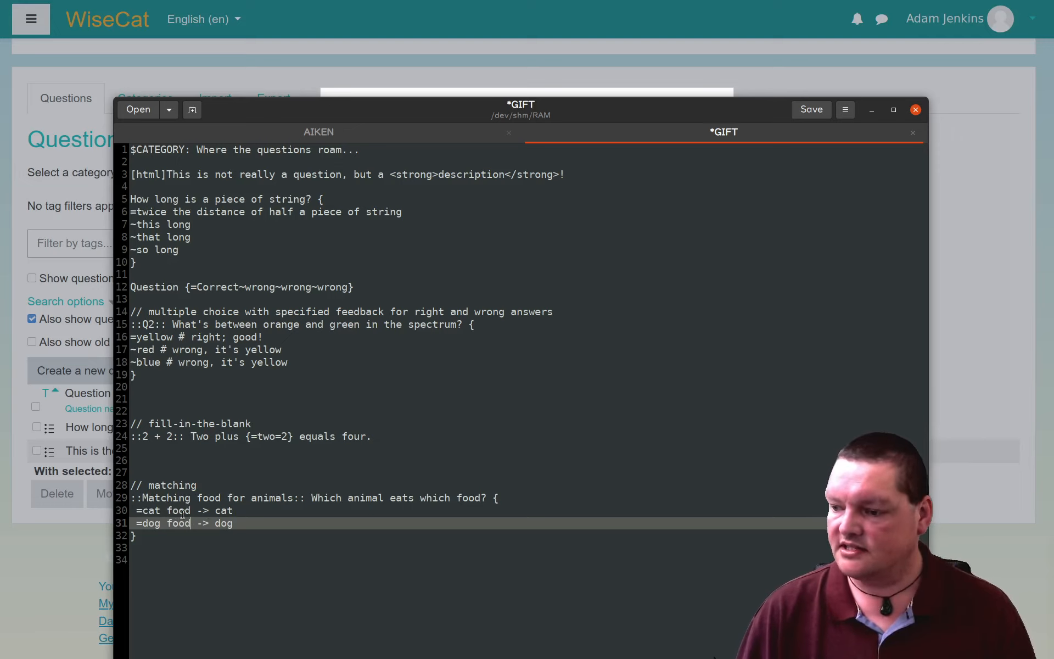
Duplicate the dog pair onto a new line directly beneath it, before the matching question's closing brace
{"action": "triple_click", "coordinate": [208, 527]}
{"action": "key", "text": "ctrl+c"}
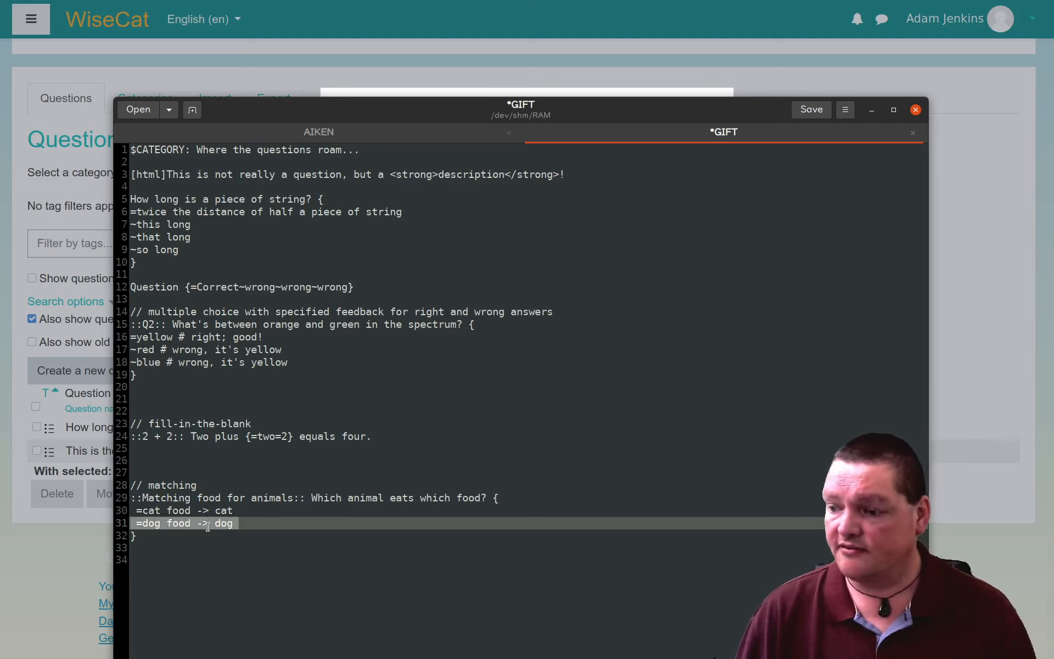
{"action": "key", "text": "End"}
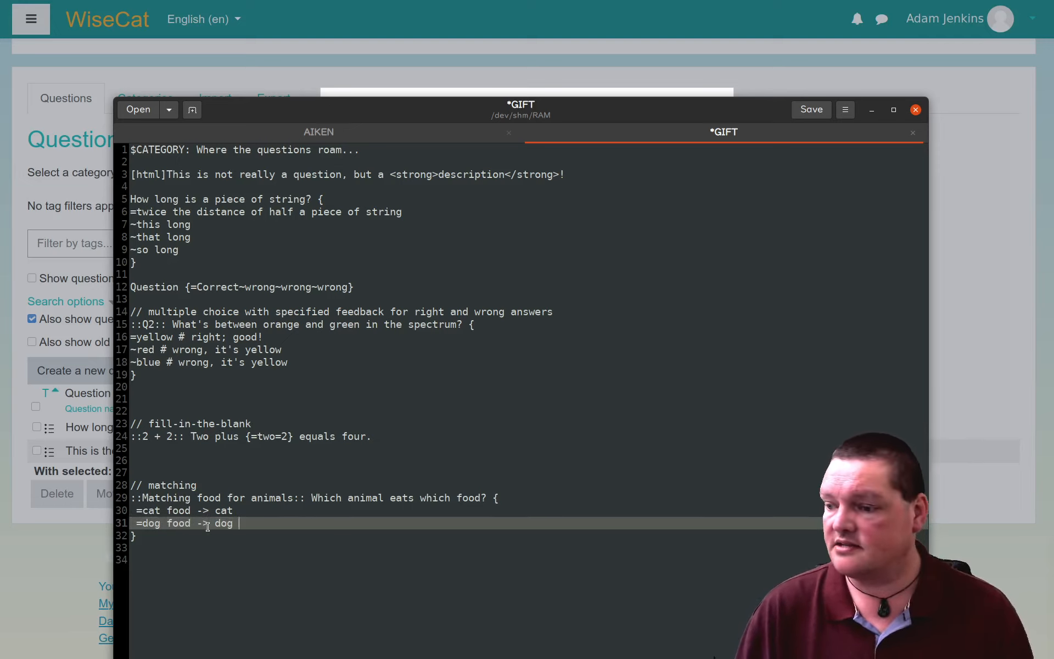
{"action": "key", "text": "Return"}
{"action": "key", "text": "ctrl+v"}
{"action": "key", "text": "Home"}
{"action": "key", "text": "Delete"}
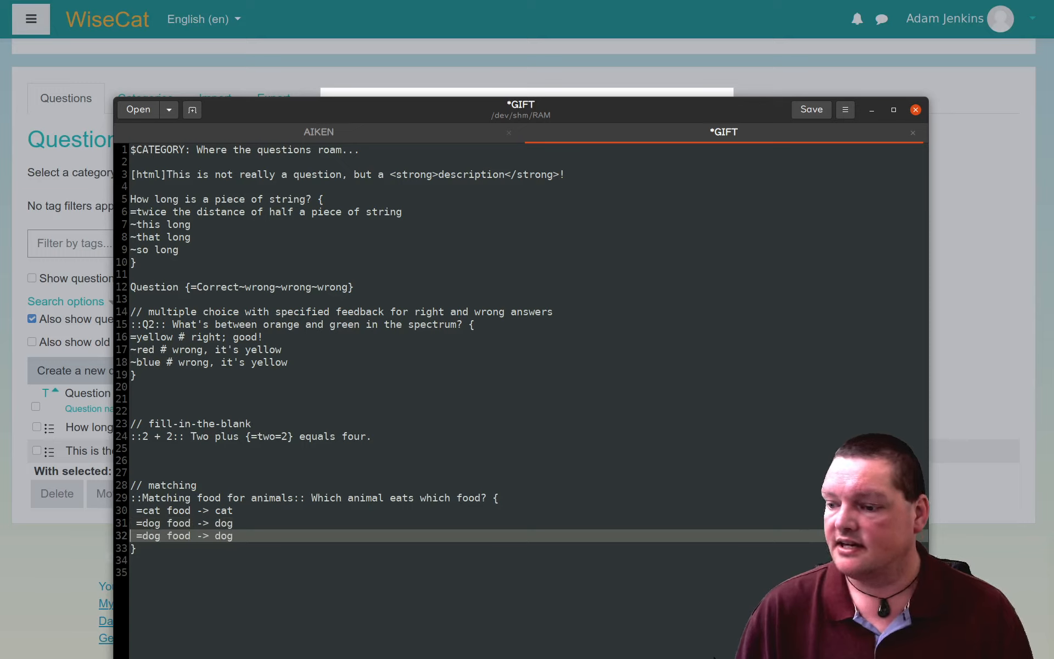
Change the duplicated third pair to read "=elephant food -> elephant"
{"action": "key", "text": "Delete"}
{"action": "key", "text": "Delete"}
{"action": "key", "text": "Delete"}
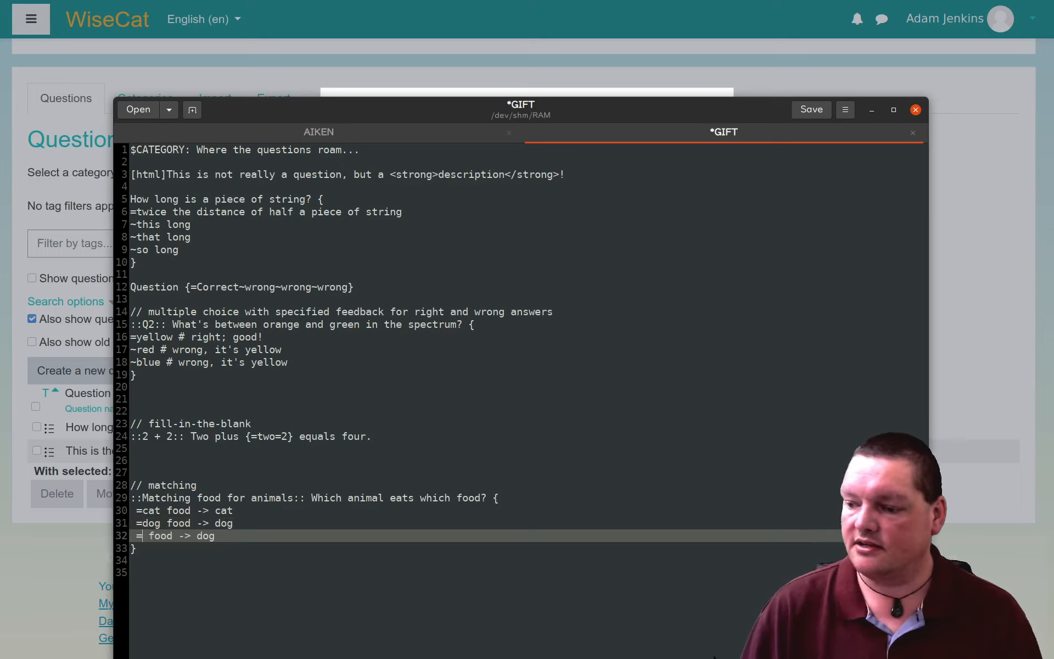
{"action": "type", "text": "elephant"}
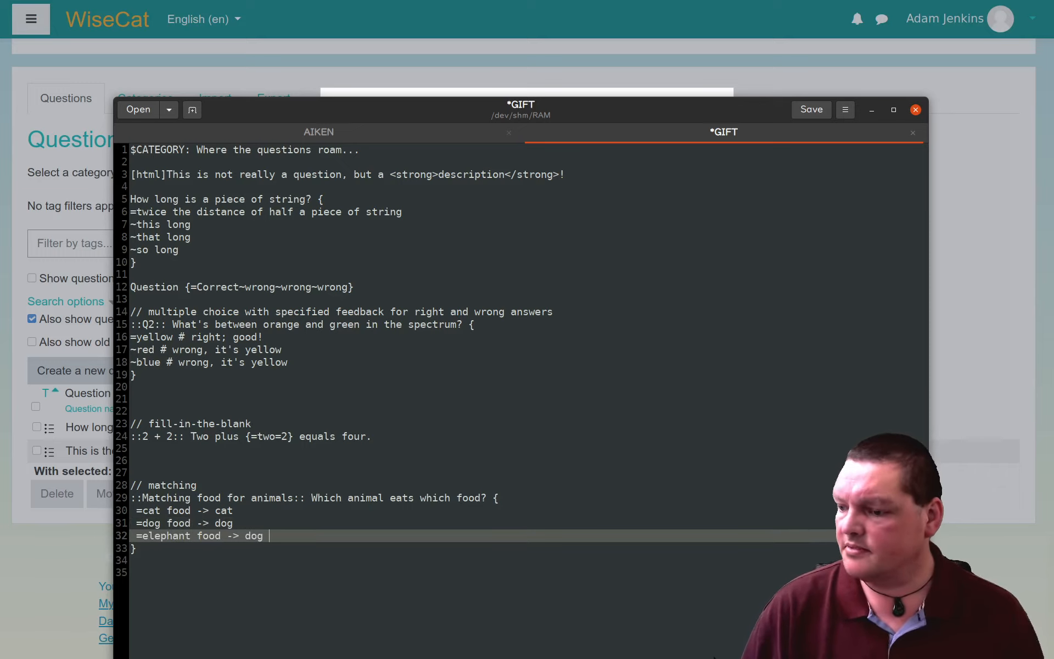
{"action": "key", "text": "BackSpace"}
{"action": "key", "text": "BackSpace"}
{"action": "key", "text": "BackSpace"}
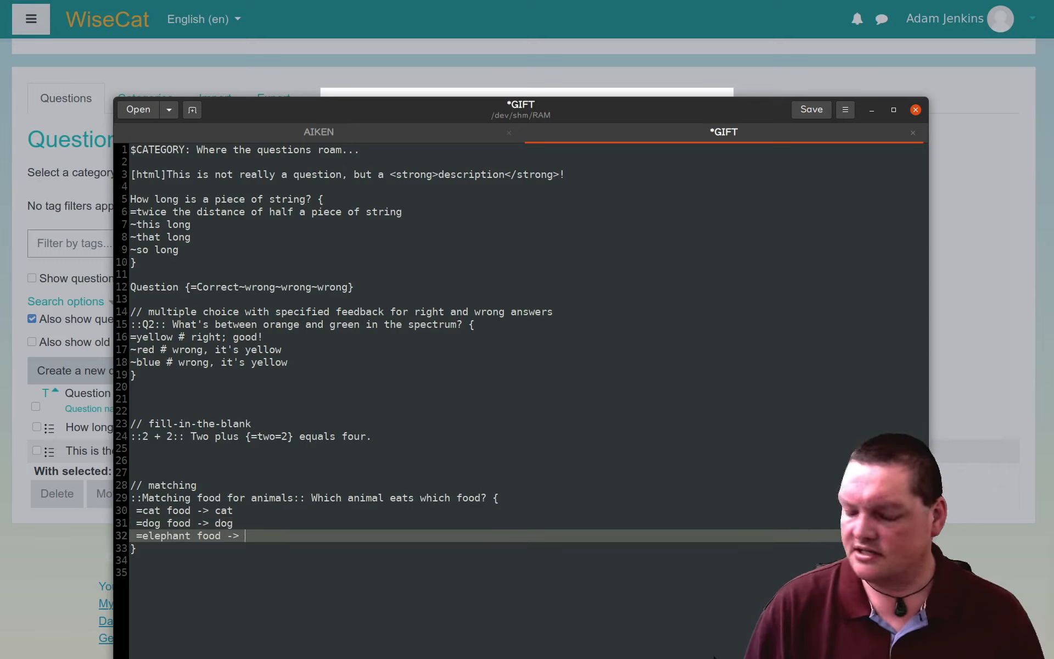
{"action": "type", "text": "elepha"}
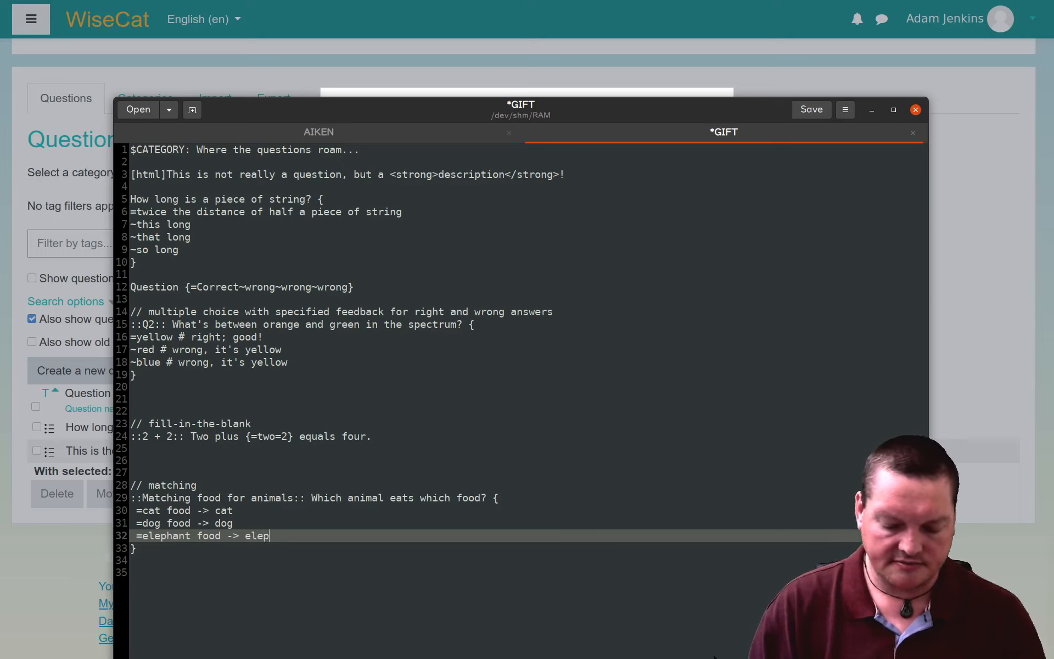
{"action": "type", "text": "nt"}
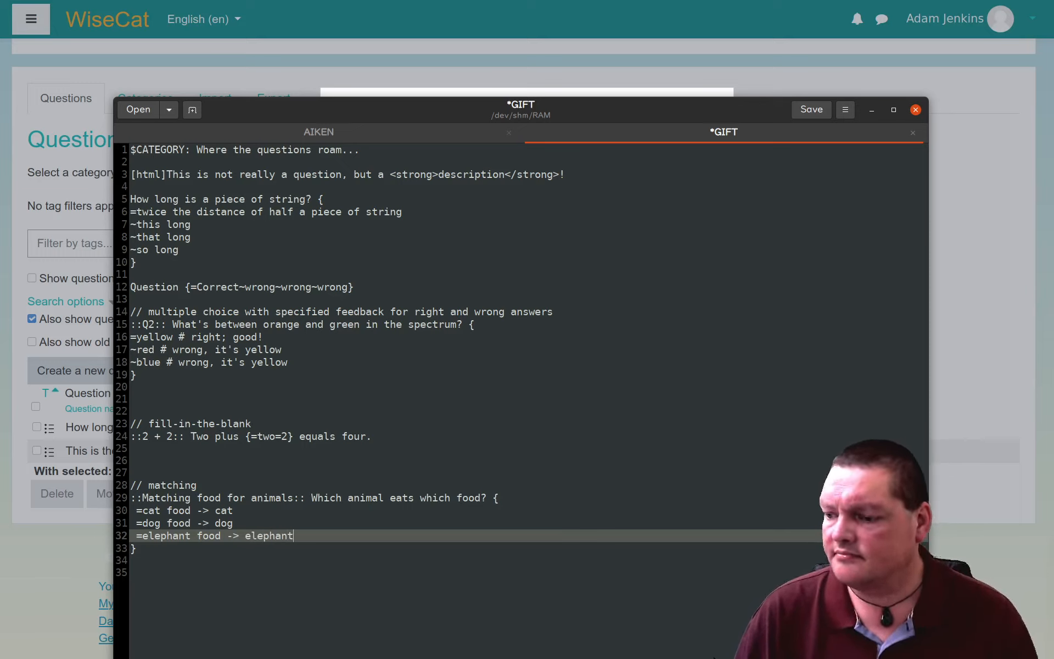
{"action": "key", "text": "Up"}
{"action": "key", "text": "Up"}
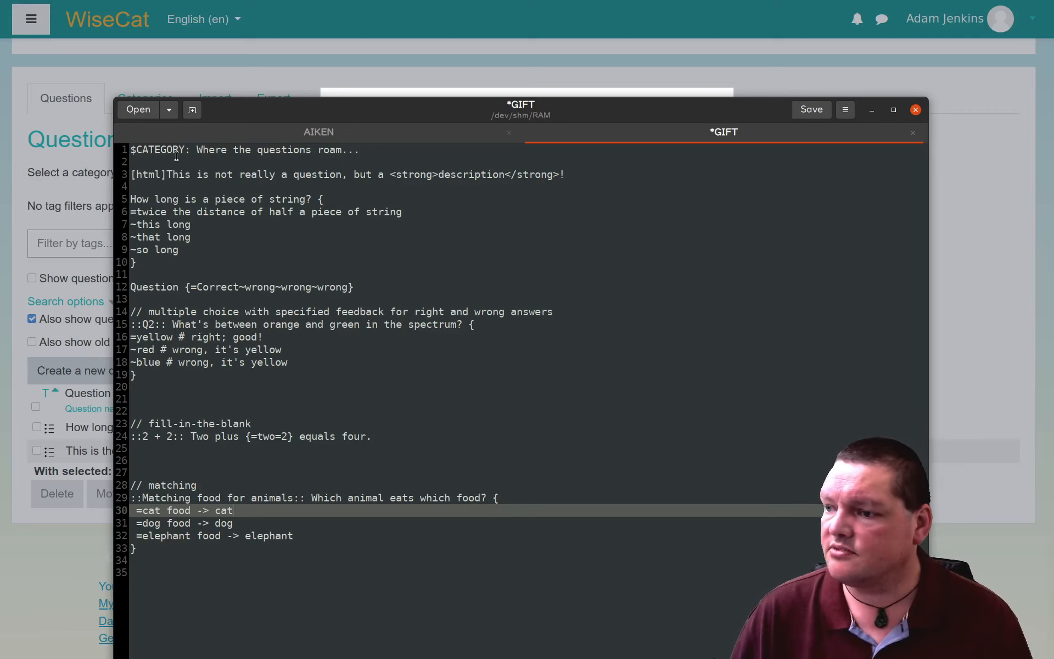
Review the $CATEGORY line, the HTML description and the answer block of the piece-of-string question
{"action": "mouse_move", "coordinate": [130, 150]}
{"action": "left_mouse_down"}
{"action": "mouse_move", "coordinate": [190, 150]}
{"action": "mouse_move", "coordinate": [111, 150]}
{"action": "left_mouse_up"}
{"action": "left_click", "coordinate": [179, 174]}
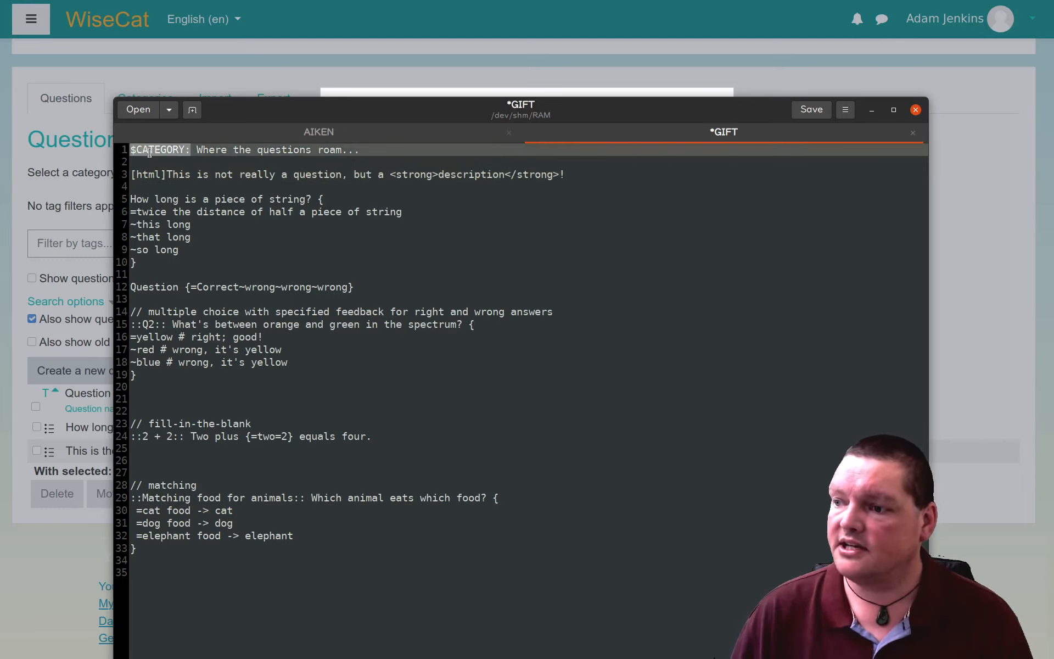
{"action": "left_click_drag", "start_coordinate": [193, 150], "coordinate": [400, 150]}
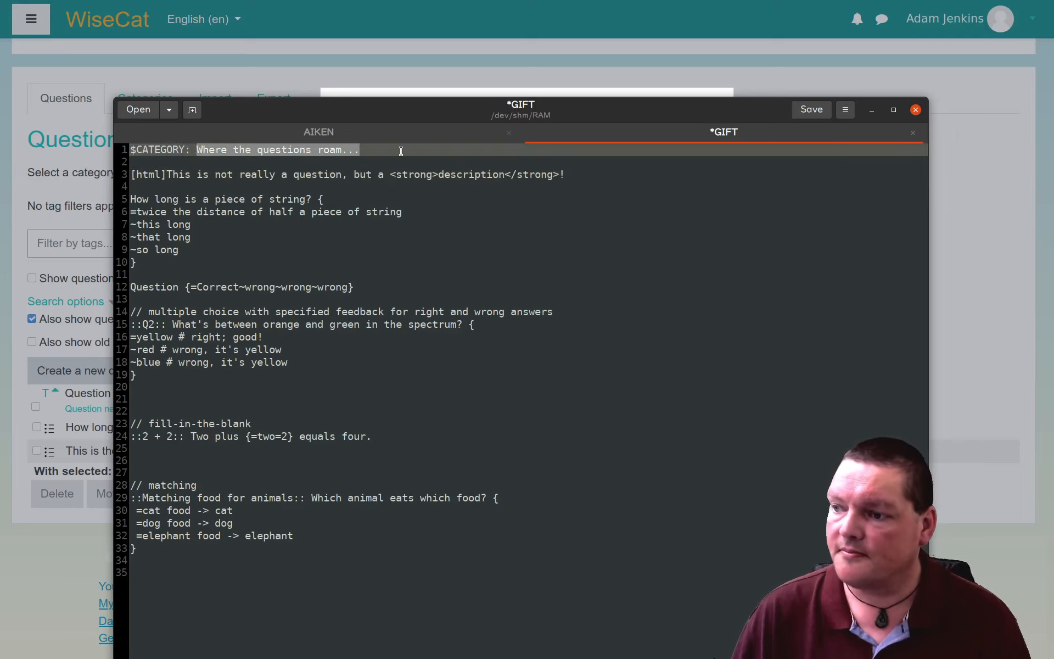
{"action": "left_click_drag", "start_coordinate": [166, 174], "coordinate": [131, 174]}
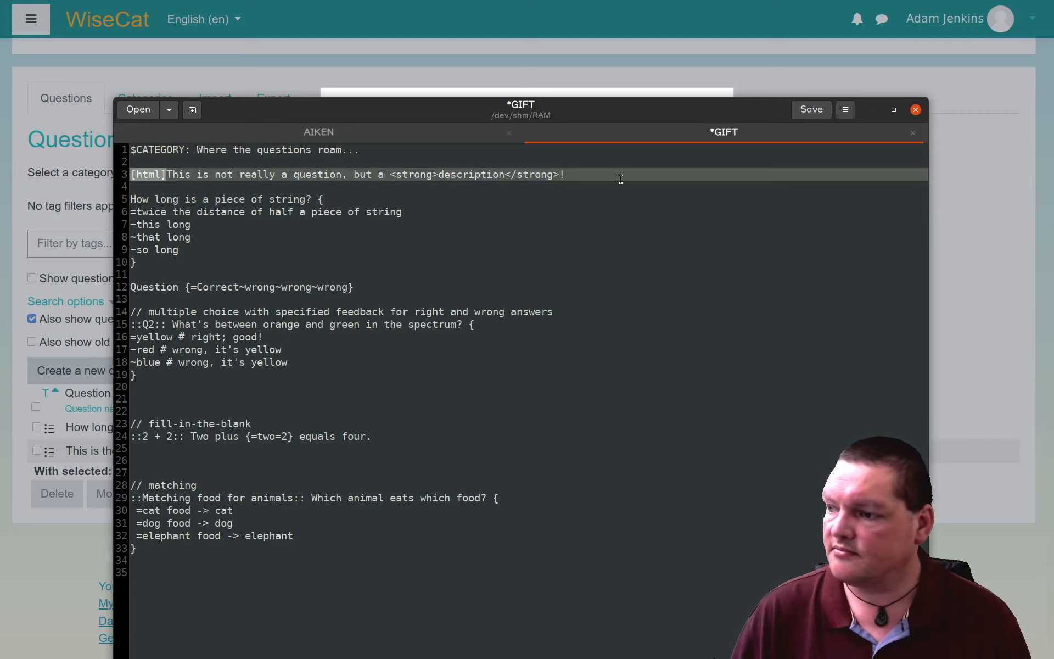
{"action": "left_click_drag", "start_coordinate": [168, 174], "coordinate": [567, 175]}
{"action": "double_click", "coordinate": [468, 174]}
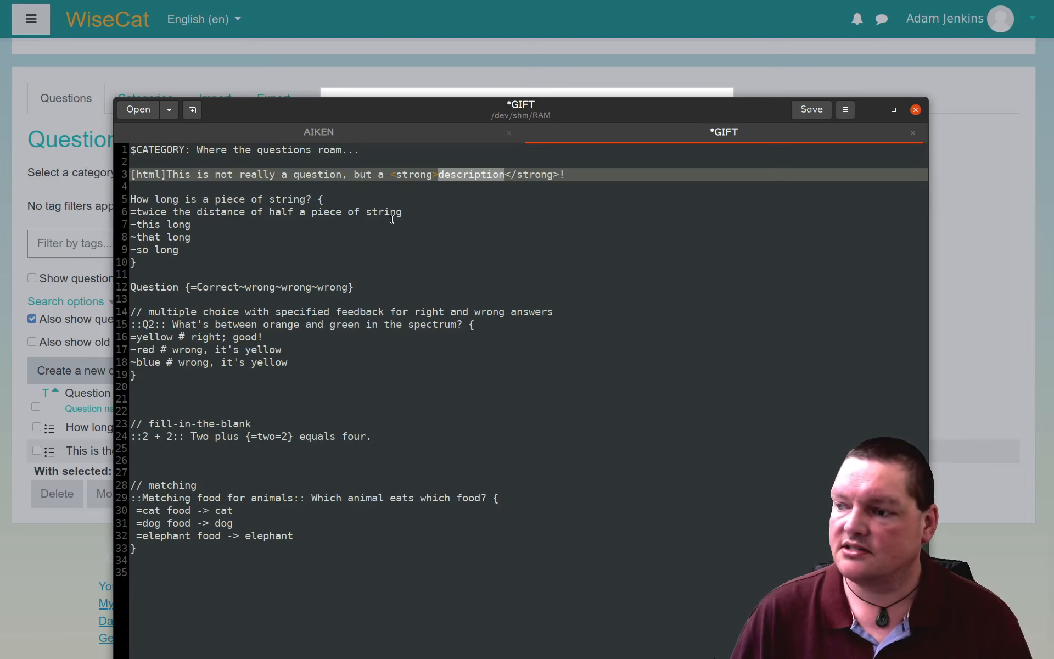
{"action": "left_click", "coordinate": [163, 263]}
{"action": "key", "text": "shift+Up"}
{"action": "key", "text": "shift+Up"}
{"action": "key", "text": "shift+Up"}
{"action": "key", "text": "shift+Up"}
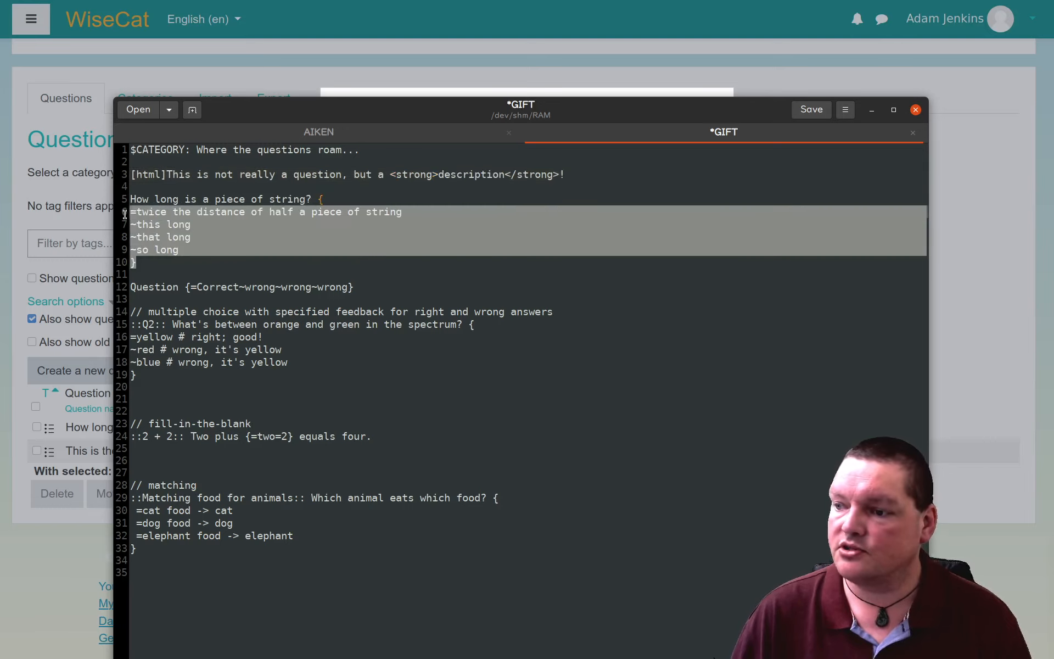
{"action": "key", "text": "Down"}
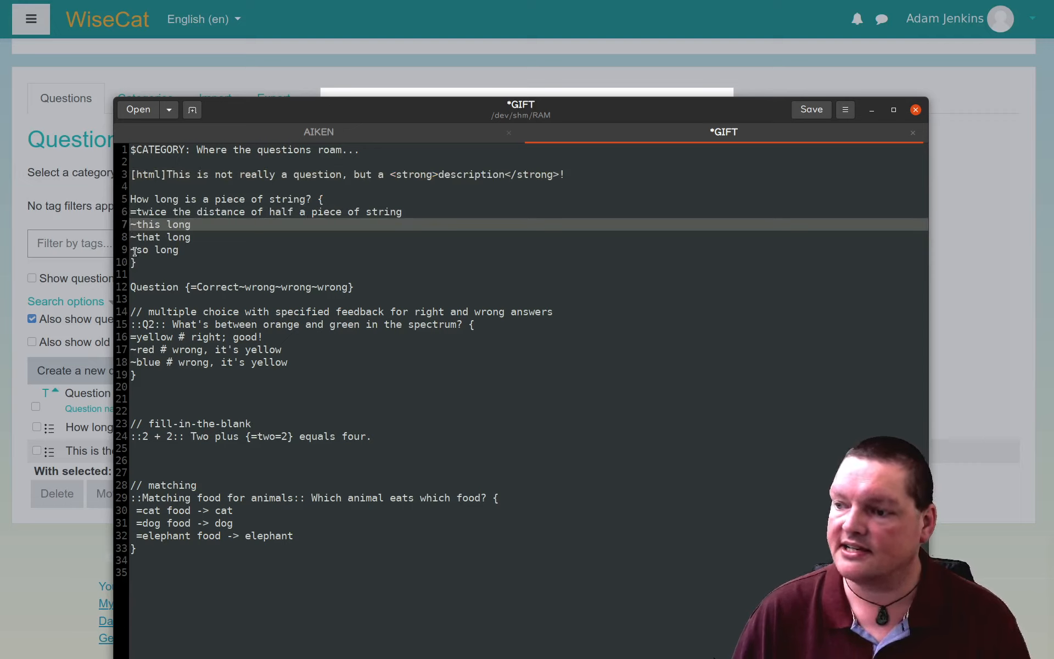
{"action": "left_click", "coordinate": [152, 311]}
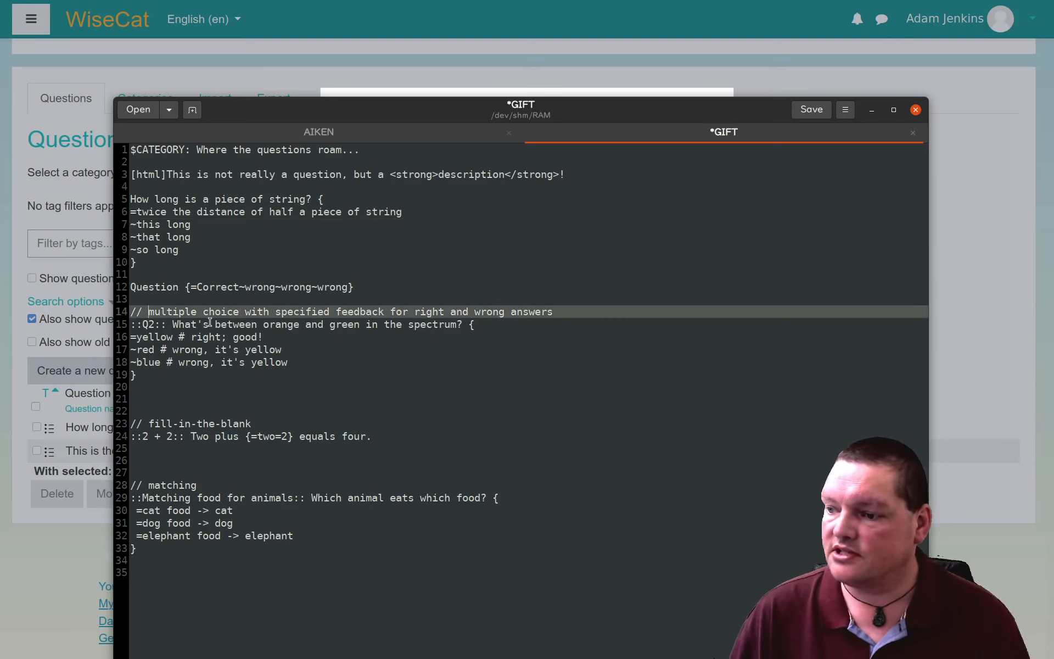
Give the one-line multiple-choice question the name "Pretty obvious", enclosed in double colons before the question text
{"action": "left_click", "coordinate": [143, 287]}
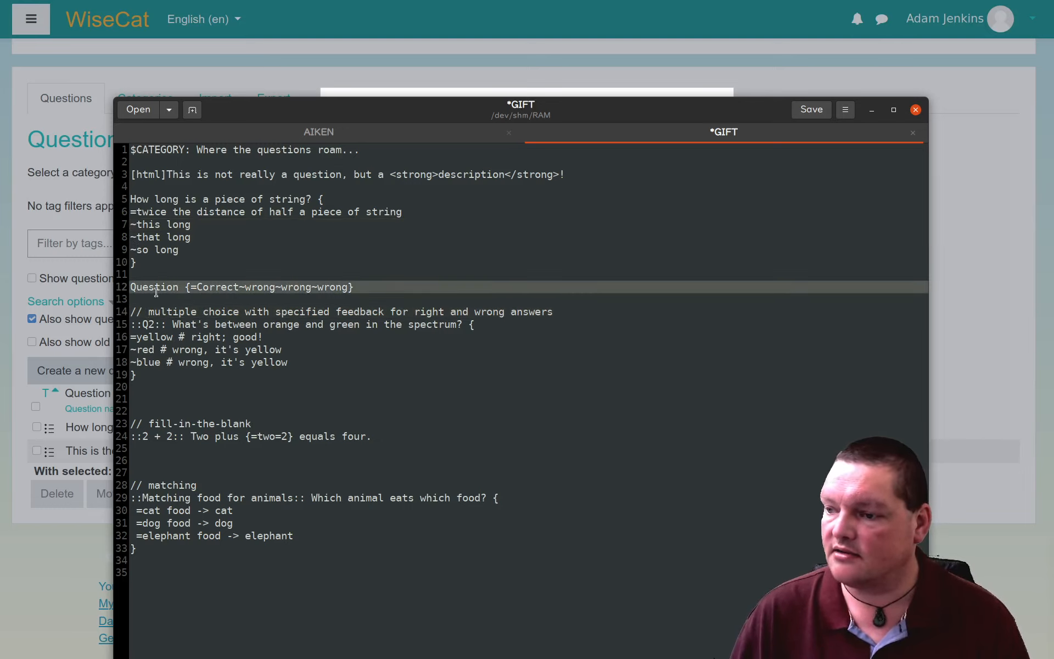
{"action": "double_click", "coordinate": [143, 287]}
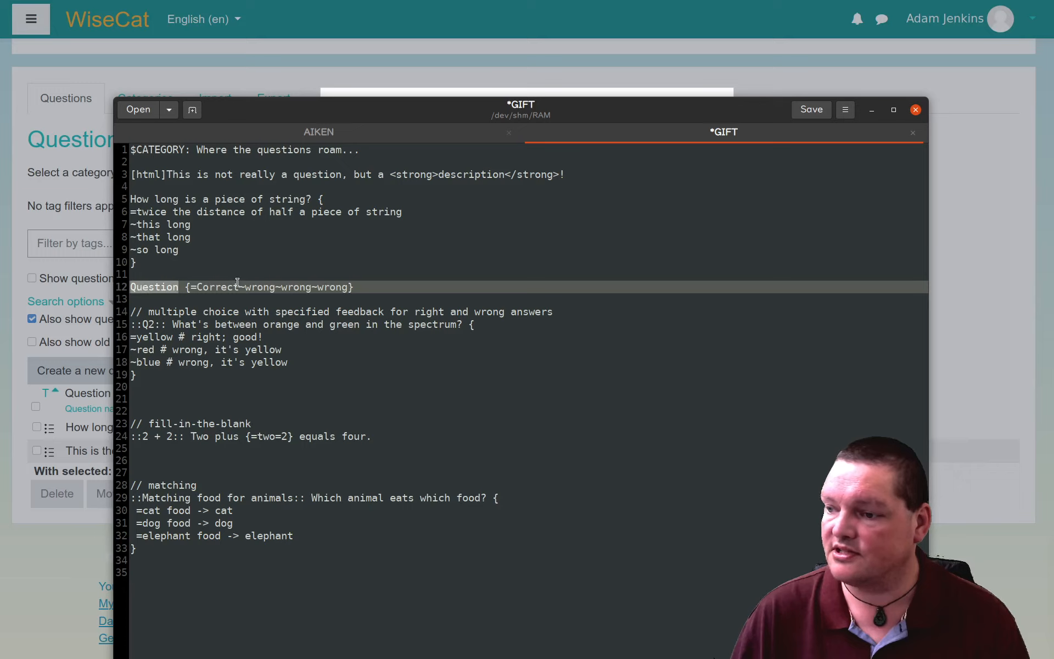
{"action": "left_click", "coordinate": [356, 286]}
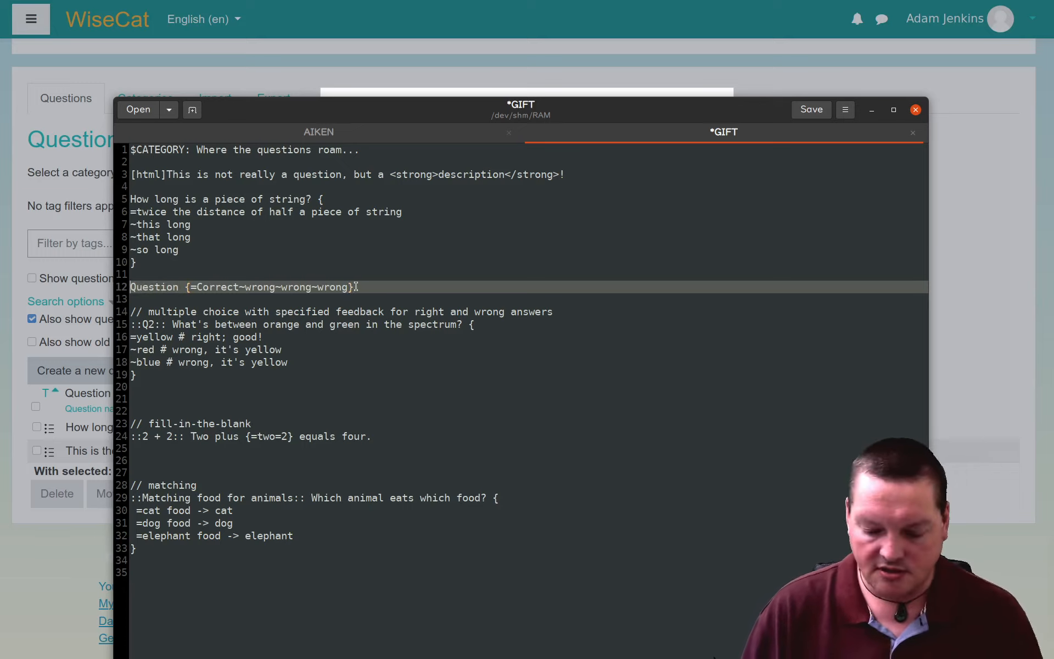
{"action": "type", "text": "**"}
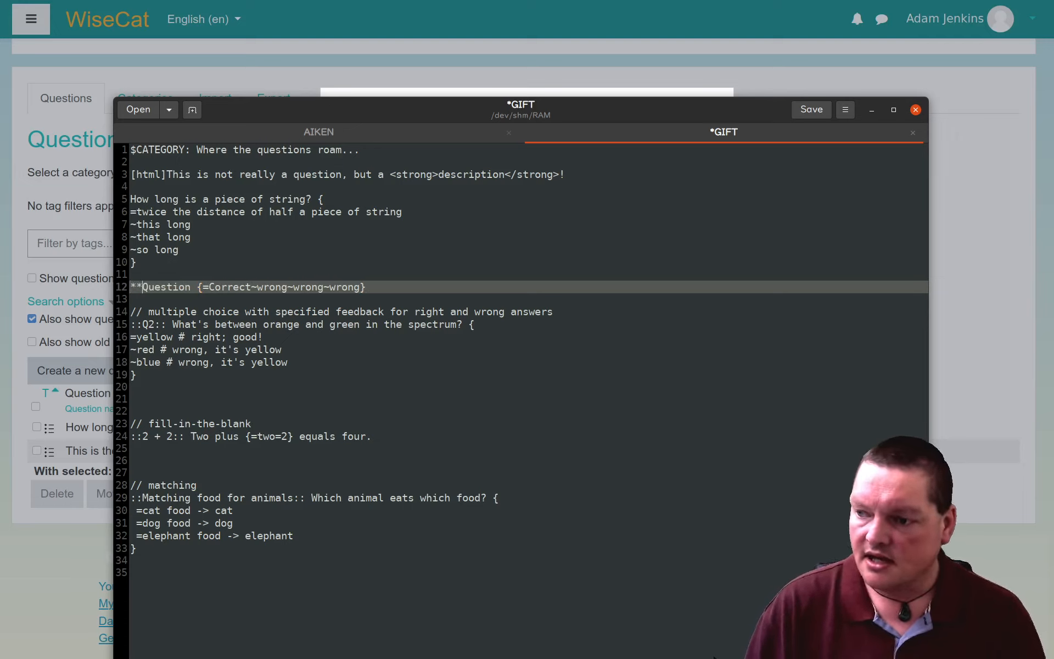
{"action": "key", "text": "BackSpace"}
{"action": "key", "text": "BackSpace"}
{"action": "type", "text": ":::"}
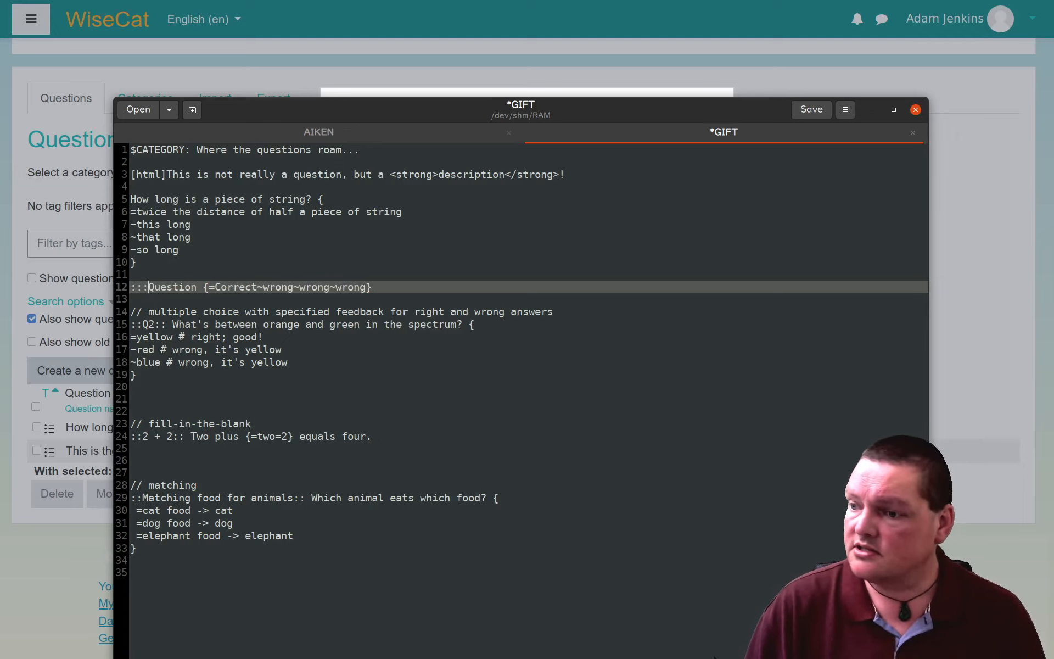
{"action": "type", "text": ":"}
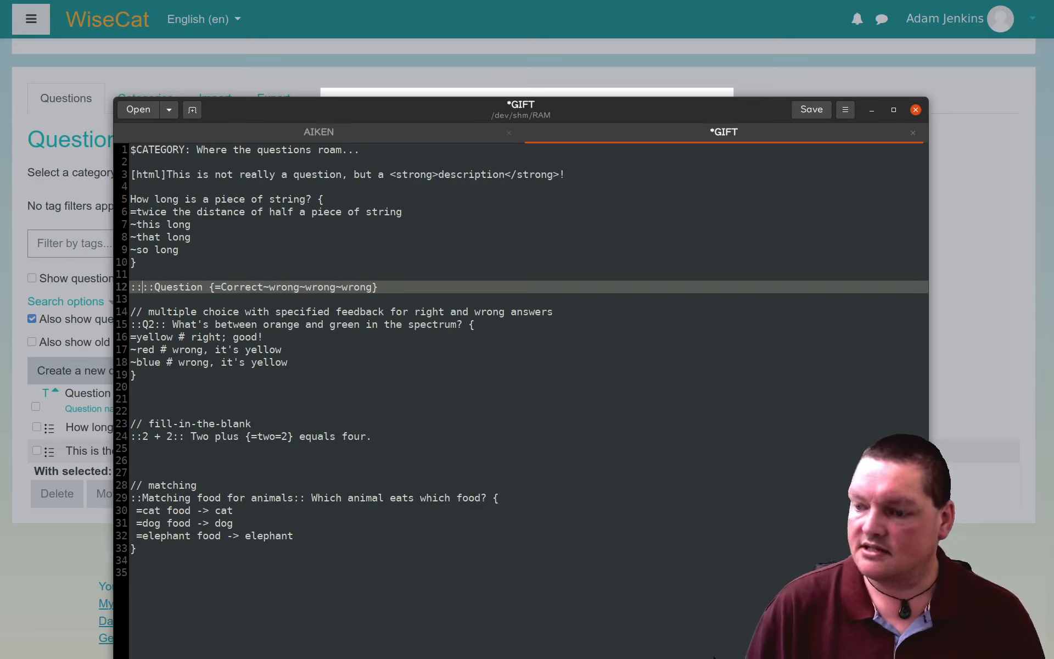
{"action": "type", "text": "Pretty "}
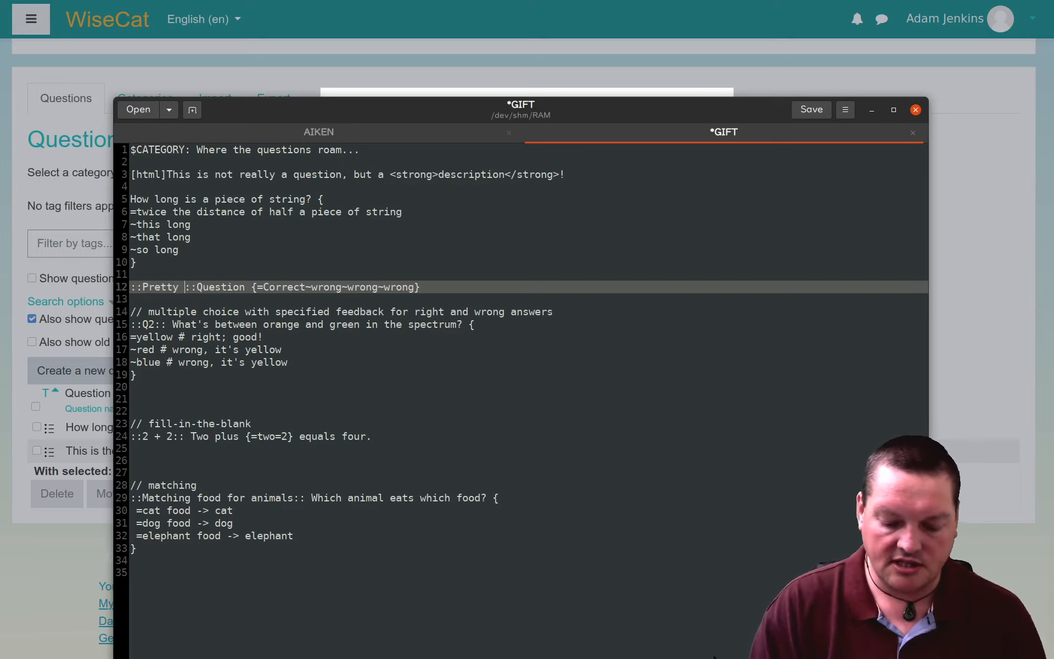
{"action": "type", "text": "obviou"}
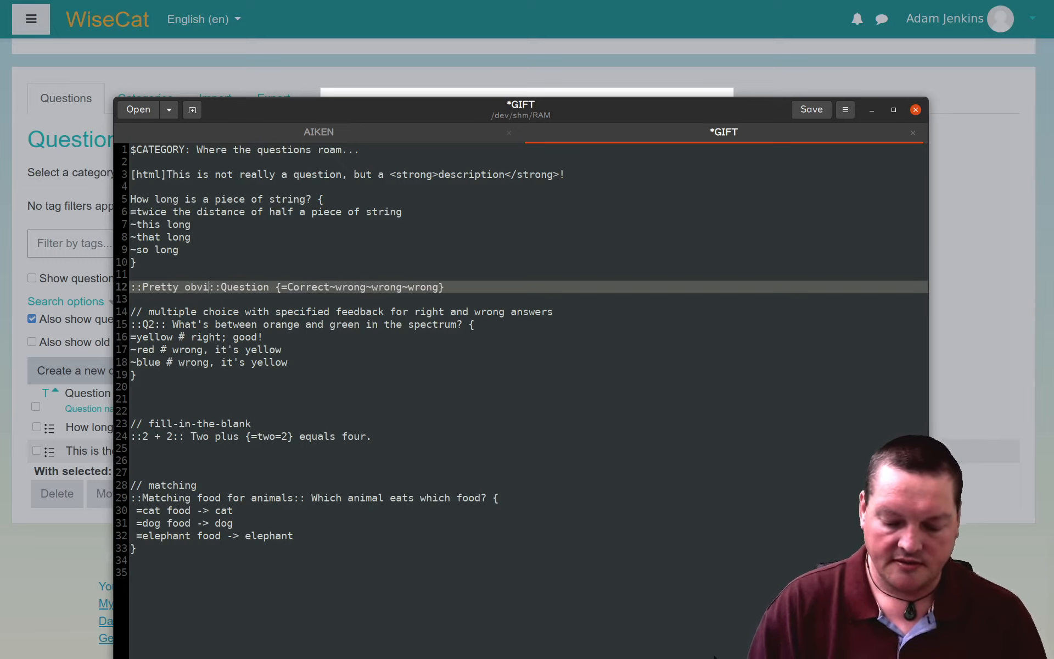
{"action": "type", "text": "s"}
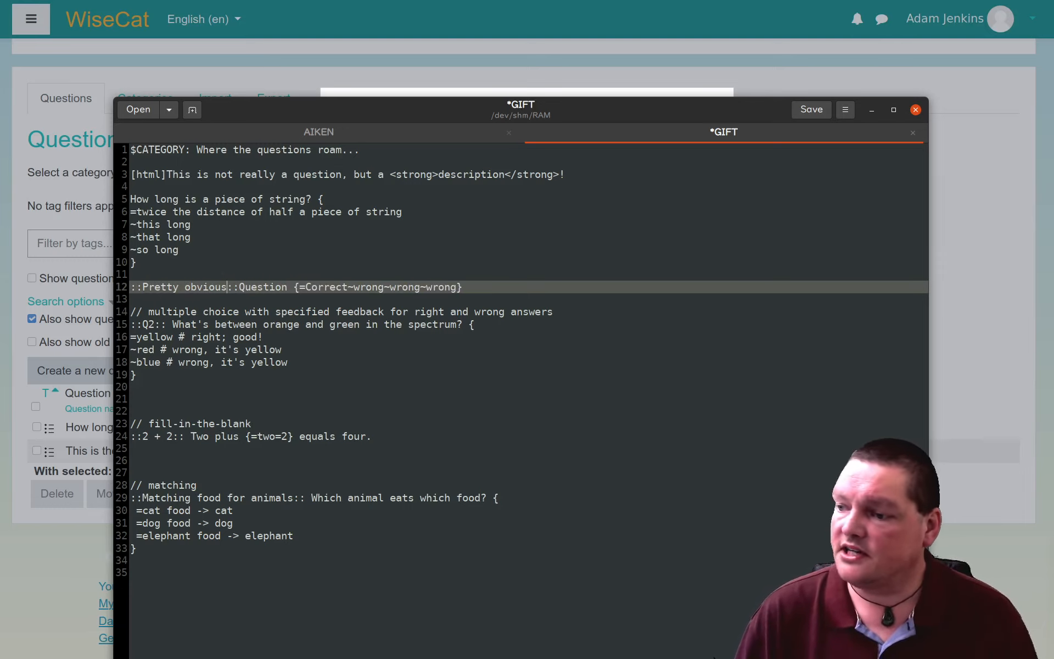
Replace the spectrum question's name Q2 with "Colours"
{"action": "key", "text": "Down"}
{"action": "key", "text": "Down"}
{"action": "key", "text": "Down"}
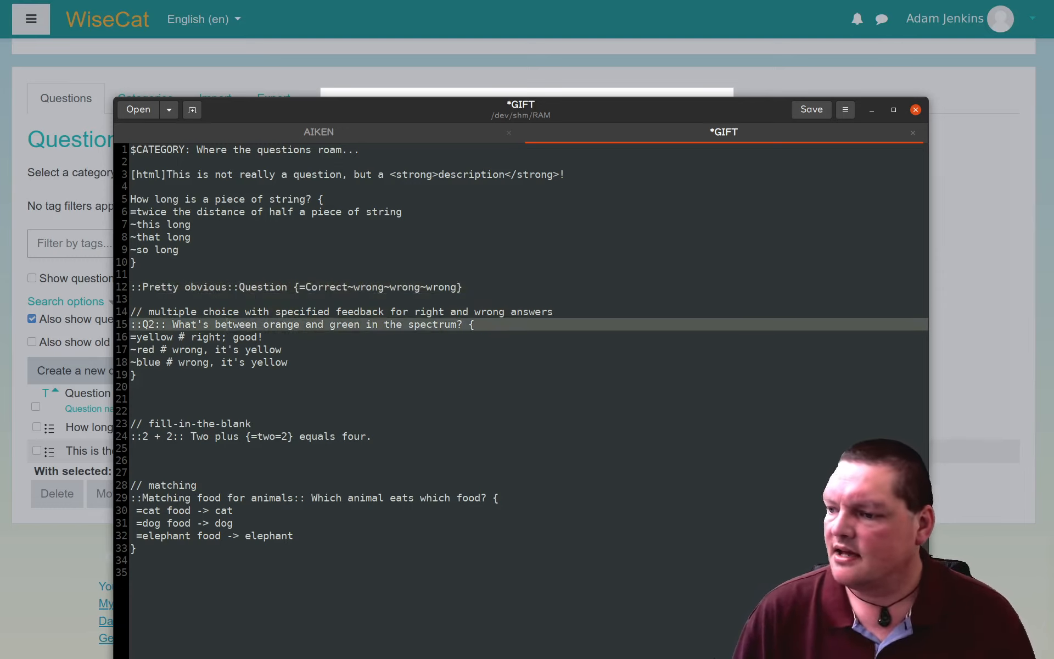
{"action": "key", "text": "Delete"}
{"action": "key", "text": "Delete"}
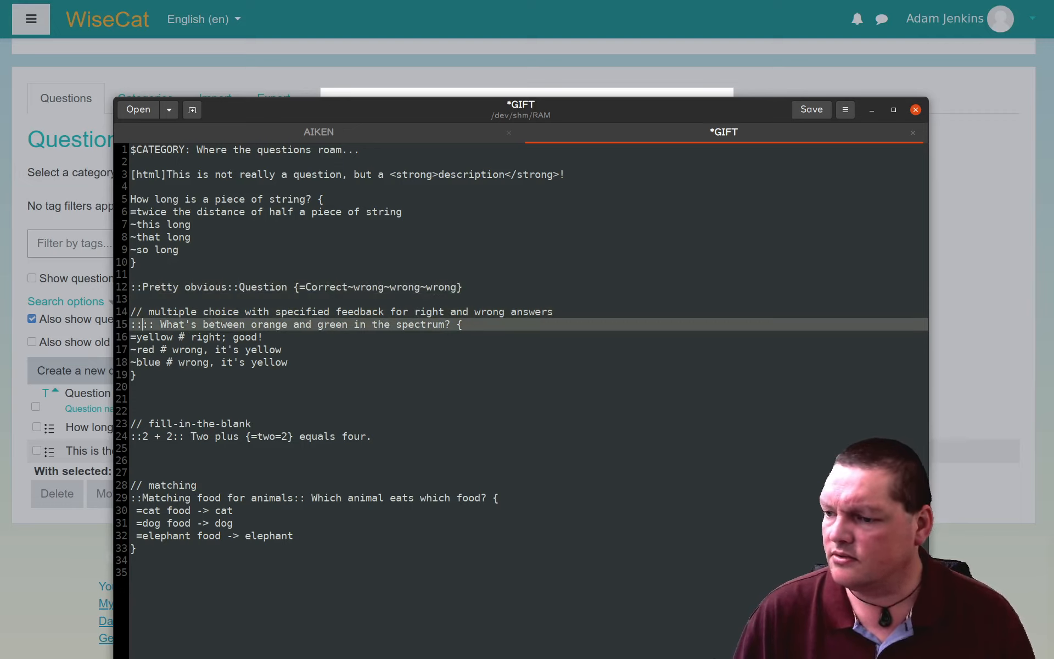
{"action": "type", "text": "Colou"}
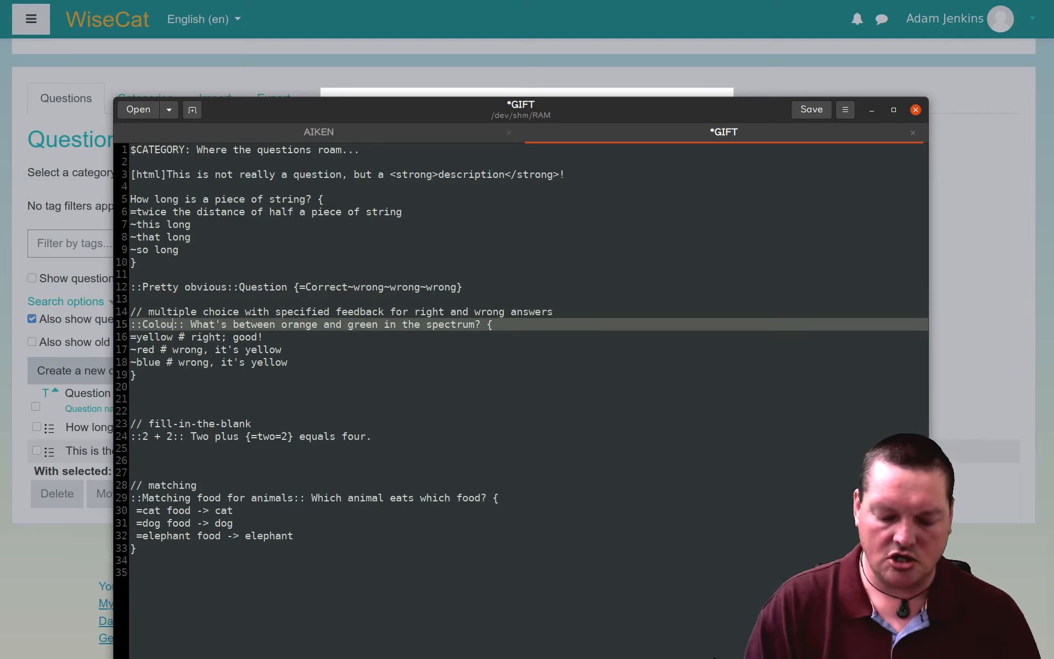
{"action": "type", "text": "rs"}
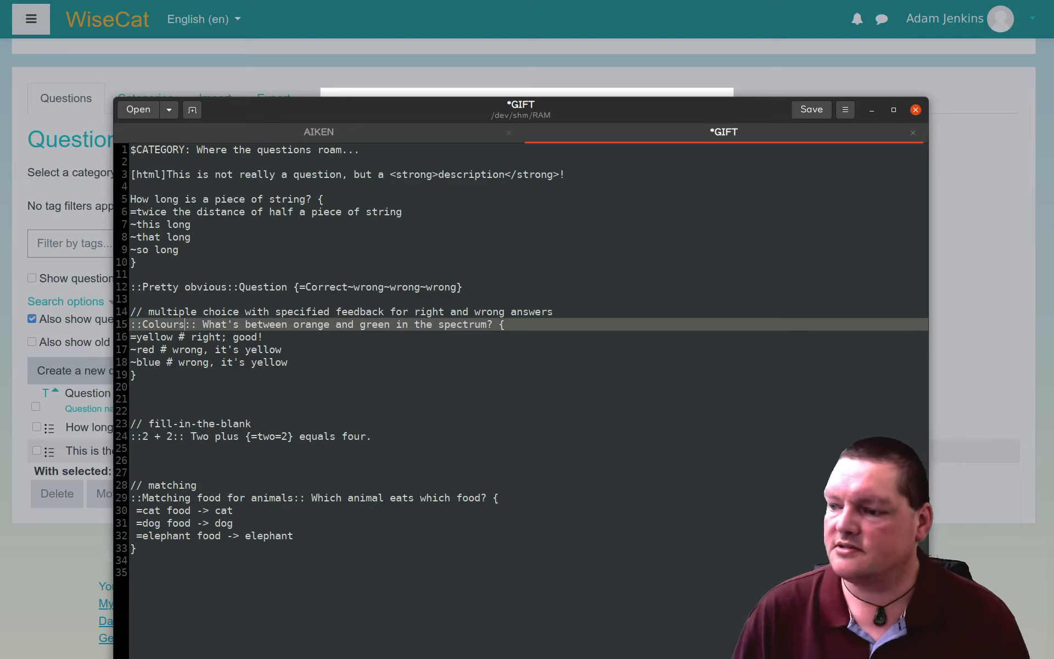
Examine the spectrum question's name and its yellow, red and blue answers with their feedback
{"action": "key", "text": "Down"}
{"action": "key", "text": "Down"}
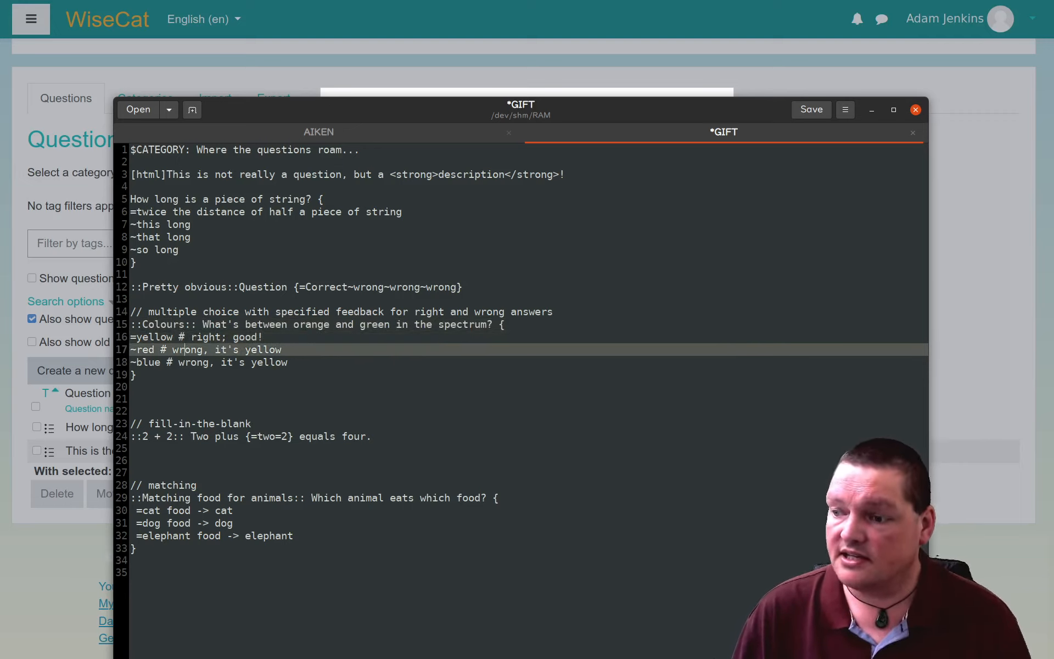
{"action": "key", "text": "Up"}
{"action": "key", "text": "Up"}
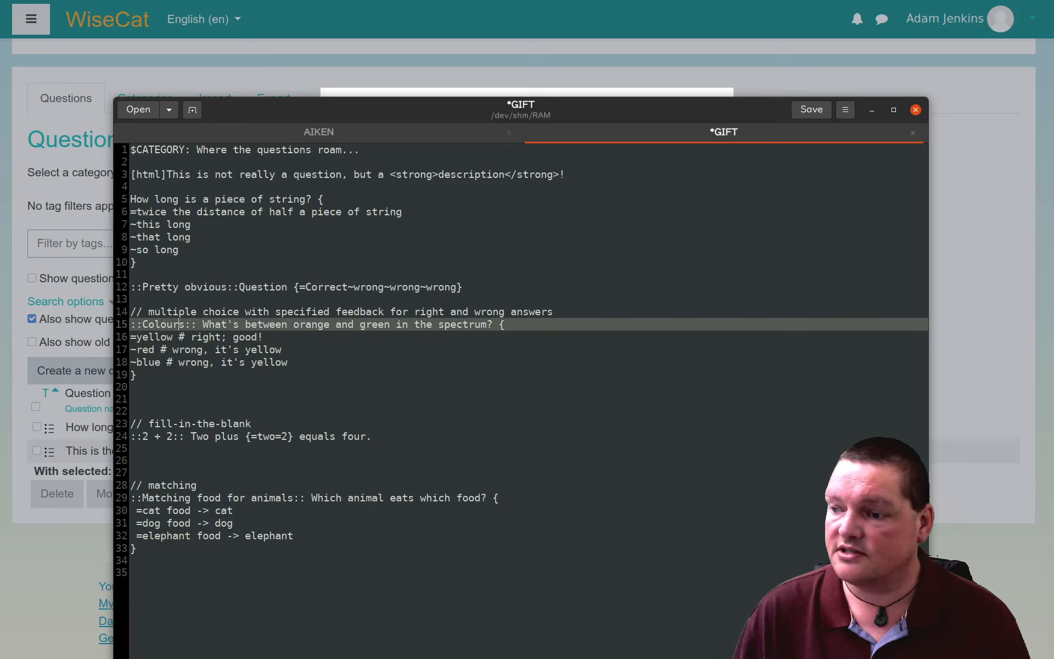
{"action": "key", "text": "Down"}
{"action": "key", "text": "Down"}
{"action": "key", "text": "Down"}
{"action": "key", "text": "Down"}
{"action": "key", "text": "Down"}
{"action": "key", "text": "Down"}
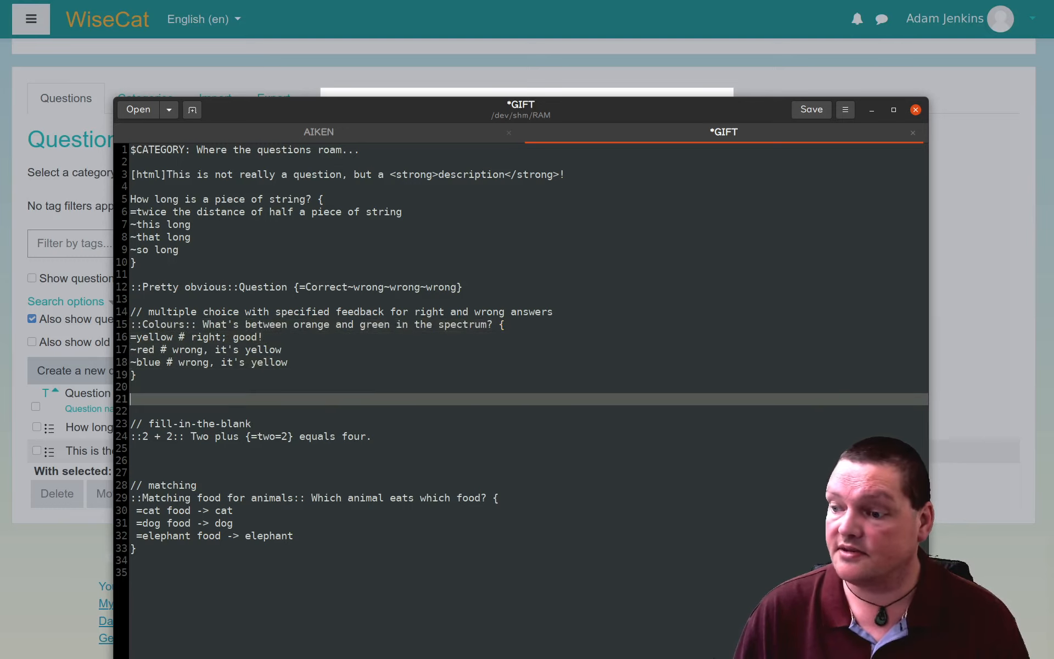
Examine the fill-in-the-blank question "2 + 2" and the matching question about animal food down to the end of the file
{"action": "key", "text": "Down"}
{"action": "key", "text": "Down"}
{"action": "key", "text": "Down"}
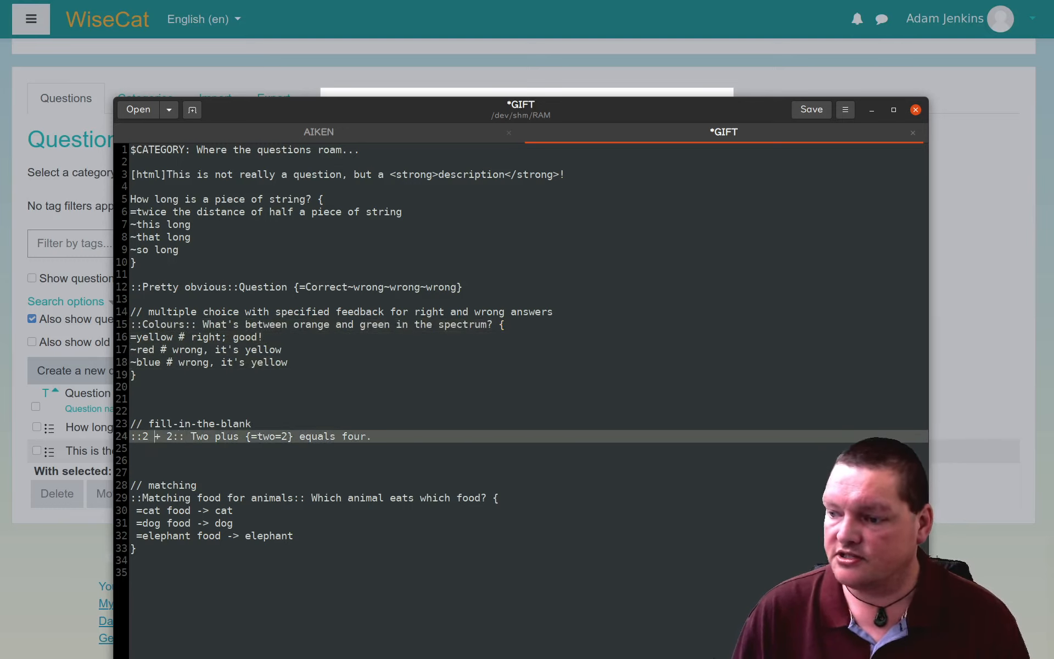
{"action": "key", "text": "Down"}
{"action": "key", "text": "Down"}
{"action": "key", "text": "Down"}
{"action": "key", "text": "Down"}
{"action": "key", "text": "Down"}
{"action": "key", "text": "Down"}
{"action": "key", "text": "Down"}
{"action": "key", "text": "Down"}
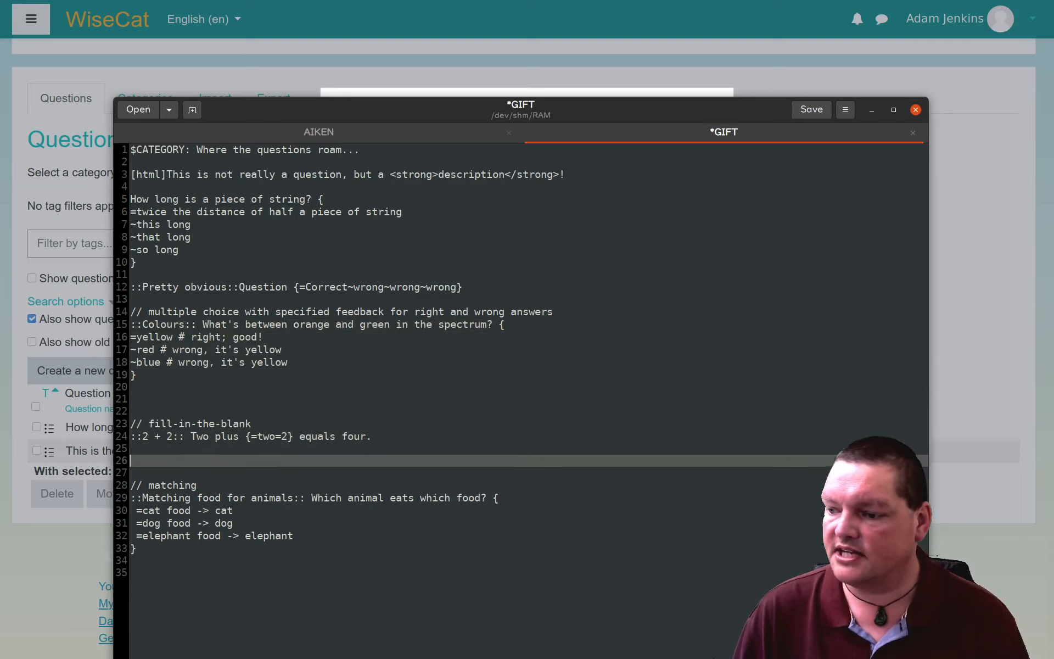
{"action": "key", "text": "Down"}
{"action": "key", "text": "Down"}
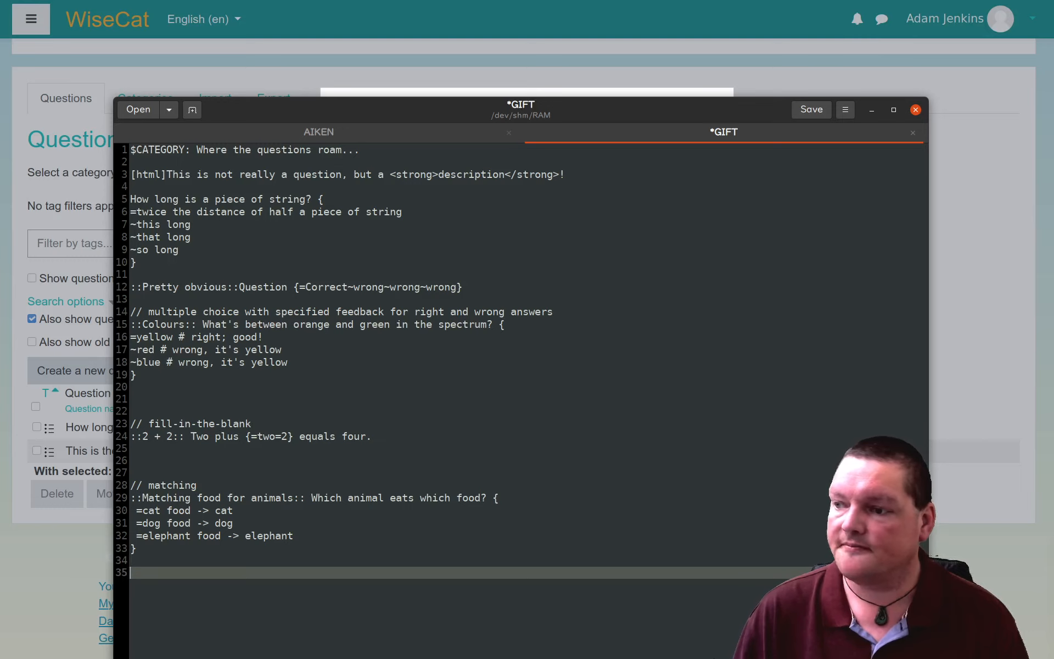
Review the whole GIFT file from its last line back up to the $CATEGORY line
{"action": "key", "text": "Up"}
{"action": "key", "text": "Up"}
{"action": "key", "text": "Up"}
{"action": "key", "text": "Up"}
{"action": "key", "text": "Up"}
{"action": "key", "text": "Up"}
{"action": "key", "text": "Up"}
{"action": "key", "text": "Up"}
{"action": "key", "text": "Up"}
{"action": "key", "text": "Up"}
{"action": "key", "text": "Up"}
{"action": "key", "text": "Up"}
{"action": "key", "text": "Up"}
{"action": "key", "text": "Up"}
{"action": "key", "text": "Up"}
{"action": "key", "text": "Up"}
{"action": "key", "text": "Up"}
{"action": "key", "text": "Up"}
{"action": "key", "text": "Up"}
{"action": "key", "text": "Up"}
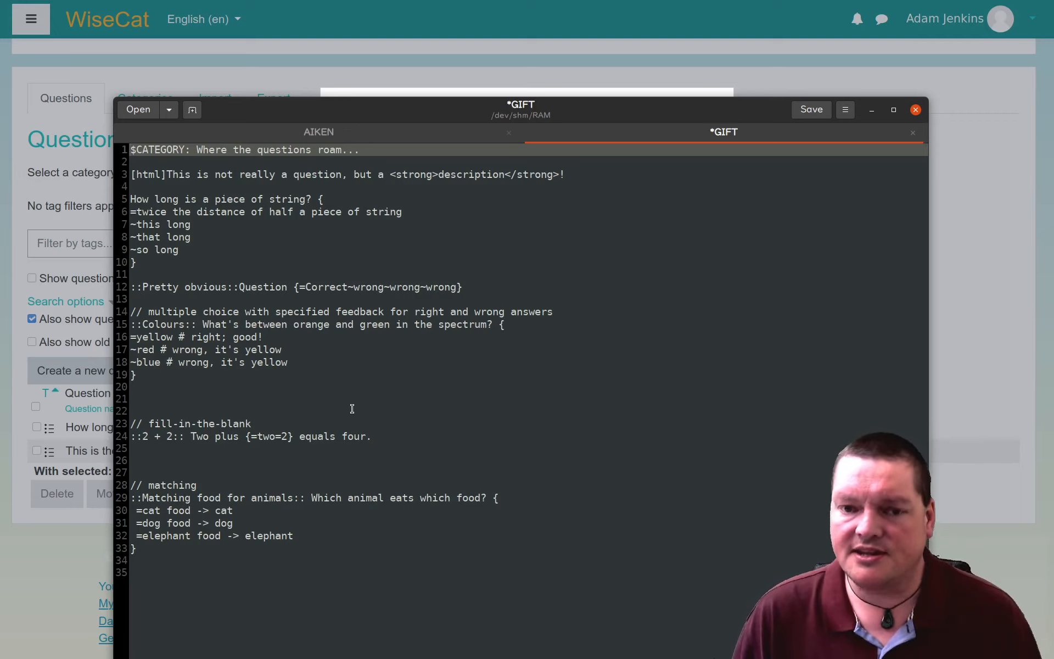
Save the GIFT file, switch to Moodle's question bank and dismiss the question type chooser without adding a question
{"action": "left_click", "coordinate": [809, 110]}
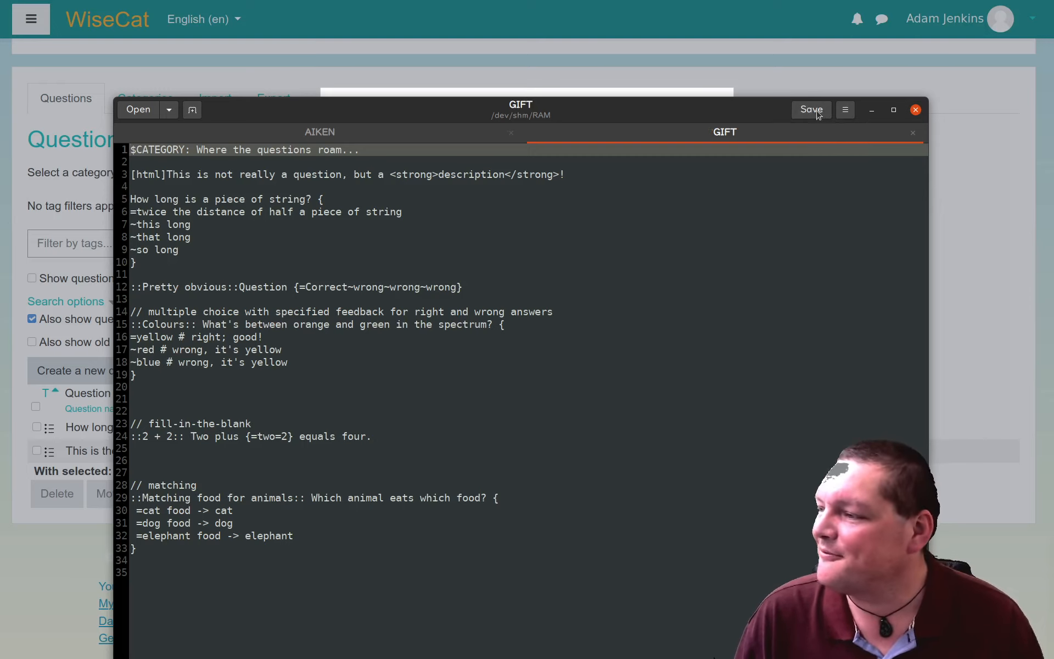
{"action": "left_click", "coordinate": [871, 109]}
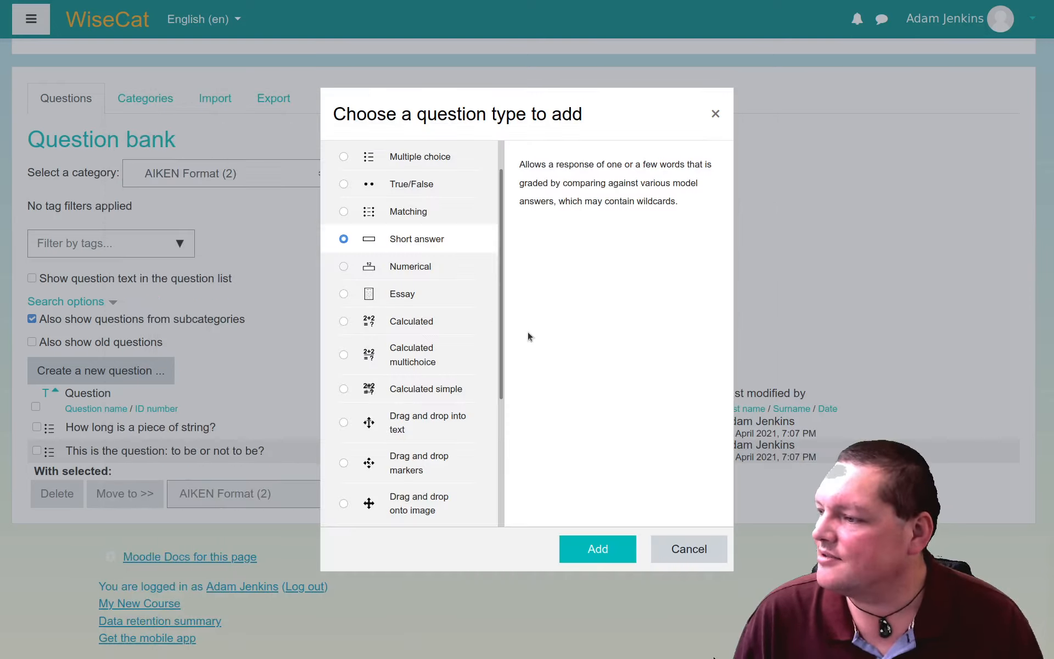
{"action": "left_click", "coordinate": [663, 549]}
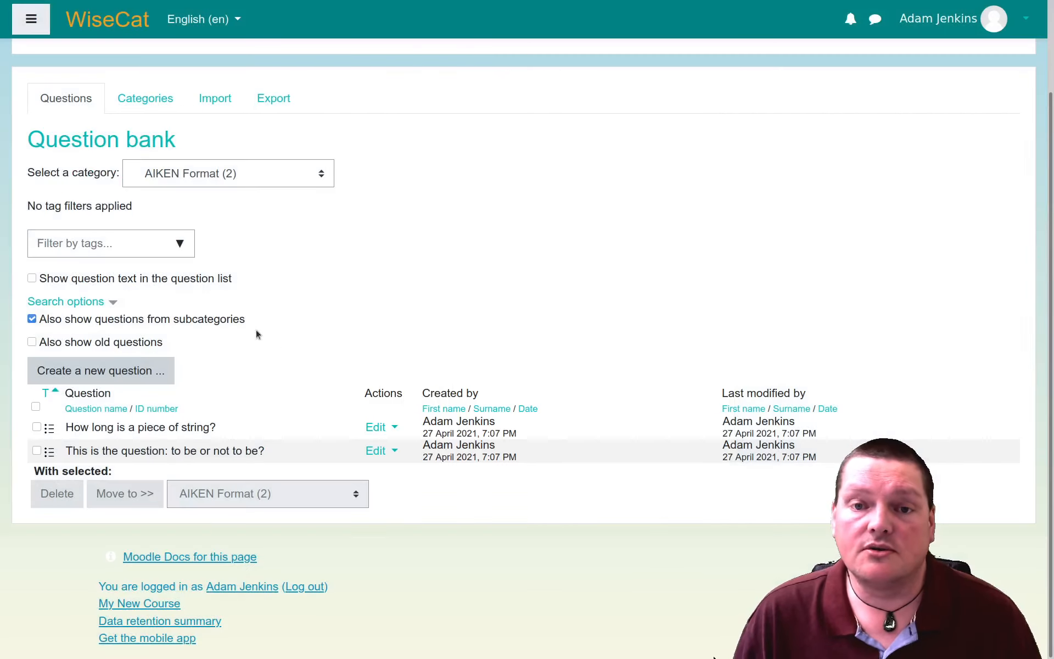
Set up a question import in GIFT format and add the file GIFT as its source
{"action": "left_click", "coordinate": [222, 111]}
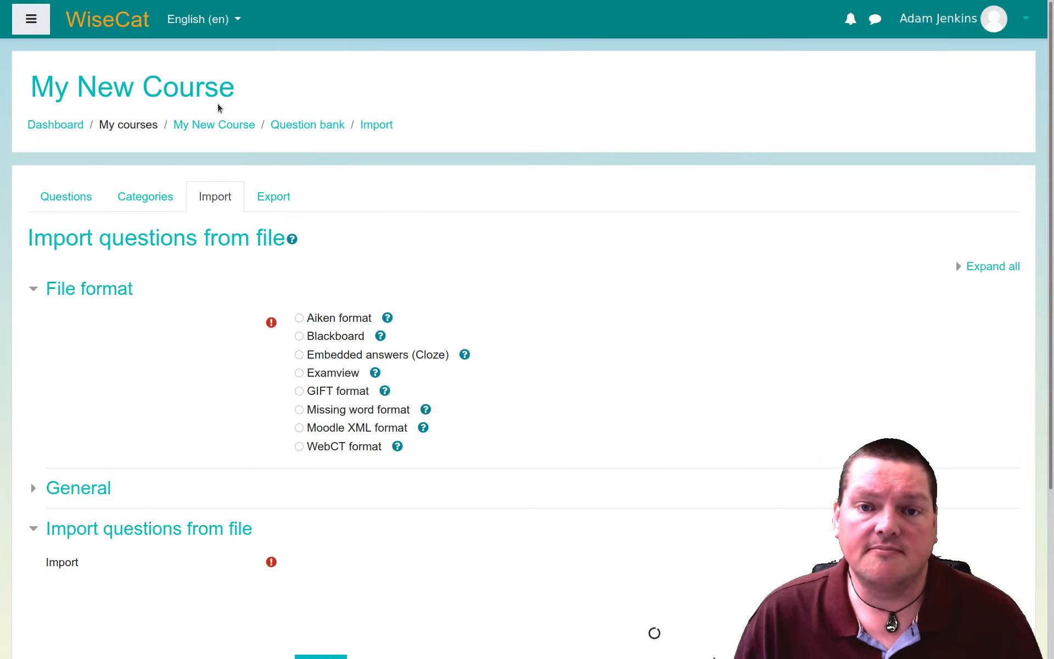
{"action": "left_click", "coordinate": [322, 395]}
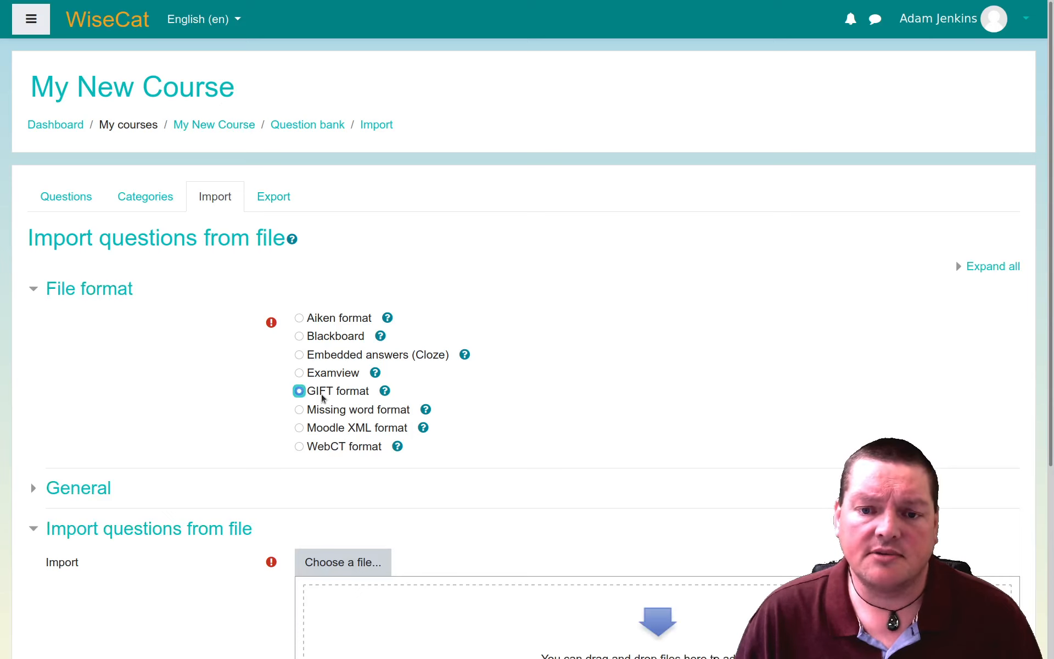
{"action": "scroll", "coordinate": [219, 440], "scroll_direction": "down", "scroll_amount": 4}
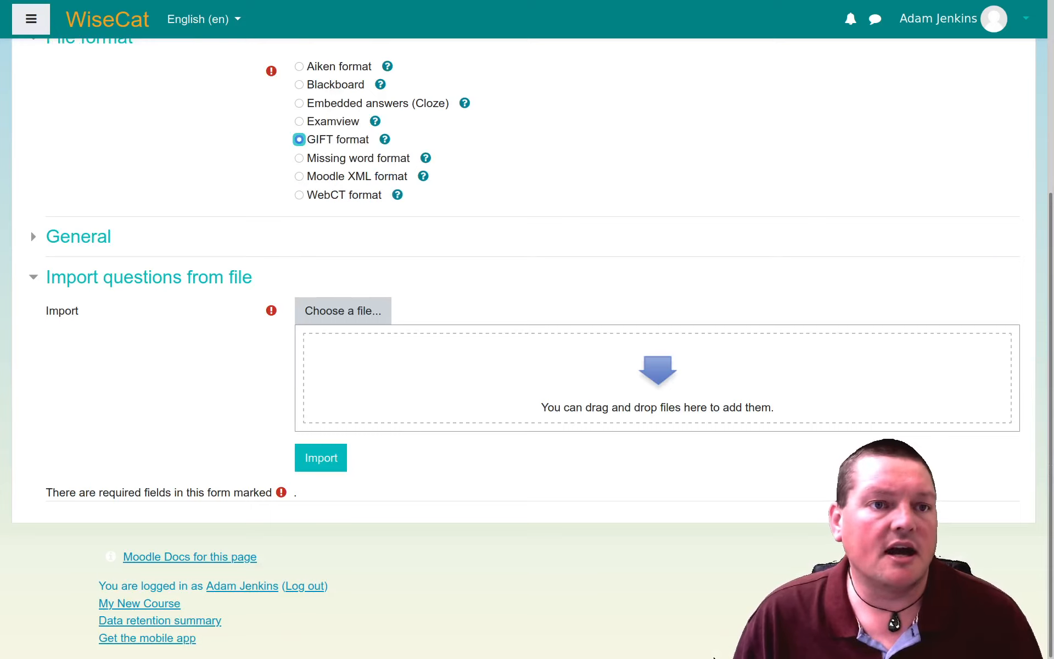
{"action": "key", "text": "alt+Tab"}
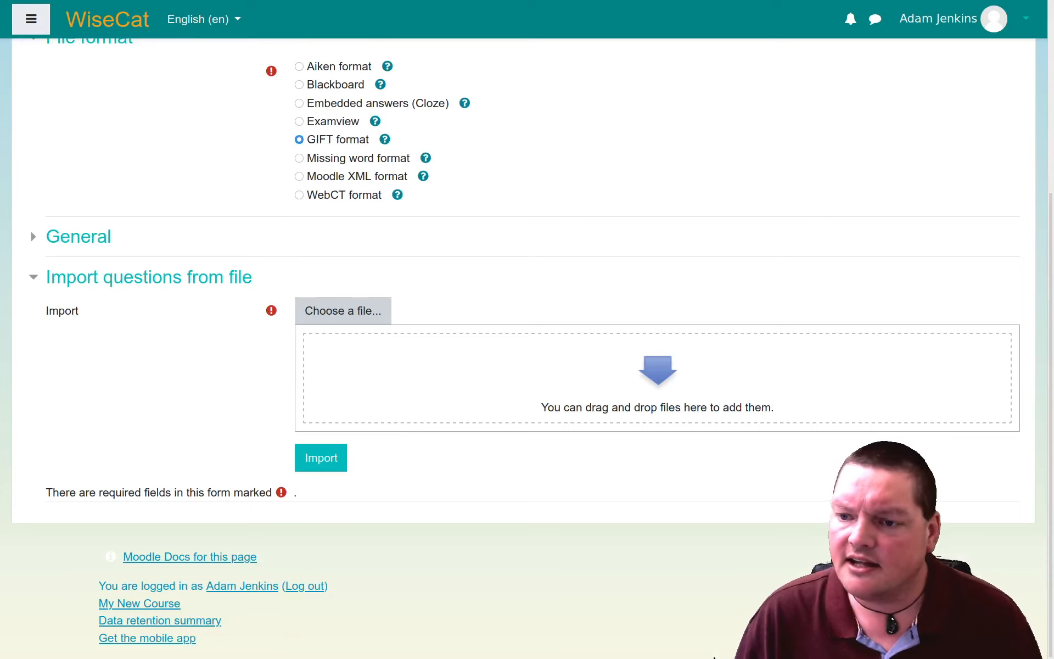
{"action": "left_click_drag", "start_coordinate": [0, 421], "coordinate": [462, 372]}
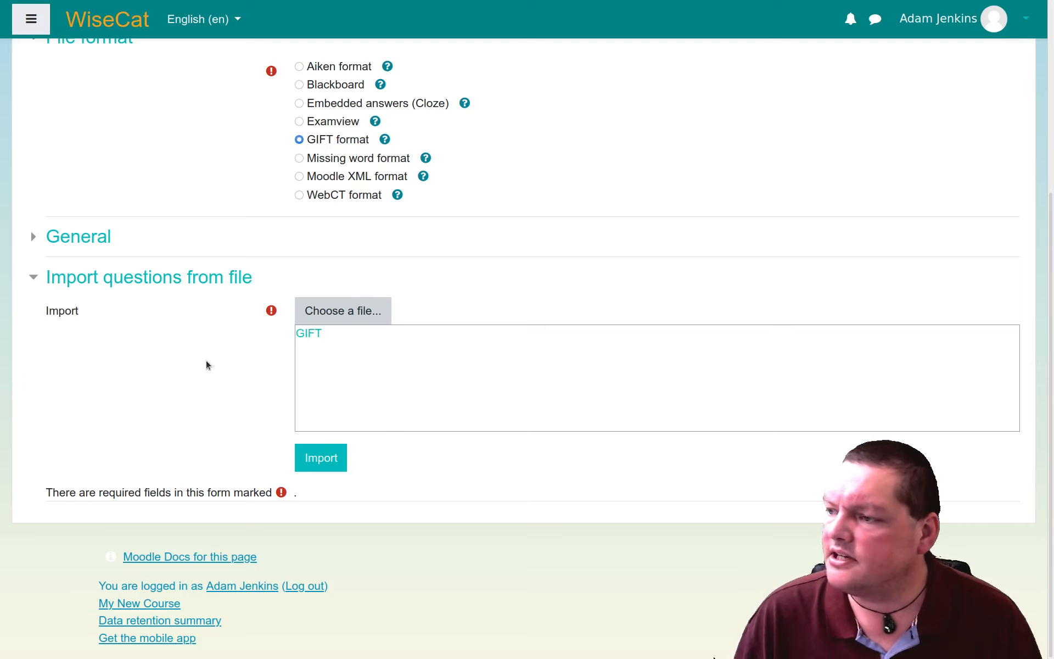
Check the general import settings, import the questions from the GIFT file and continue to the question bank
{"action": "left_click", "coordinate": [101, 240]}
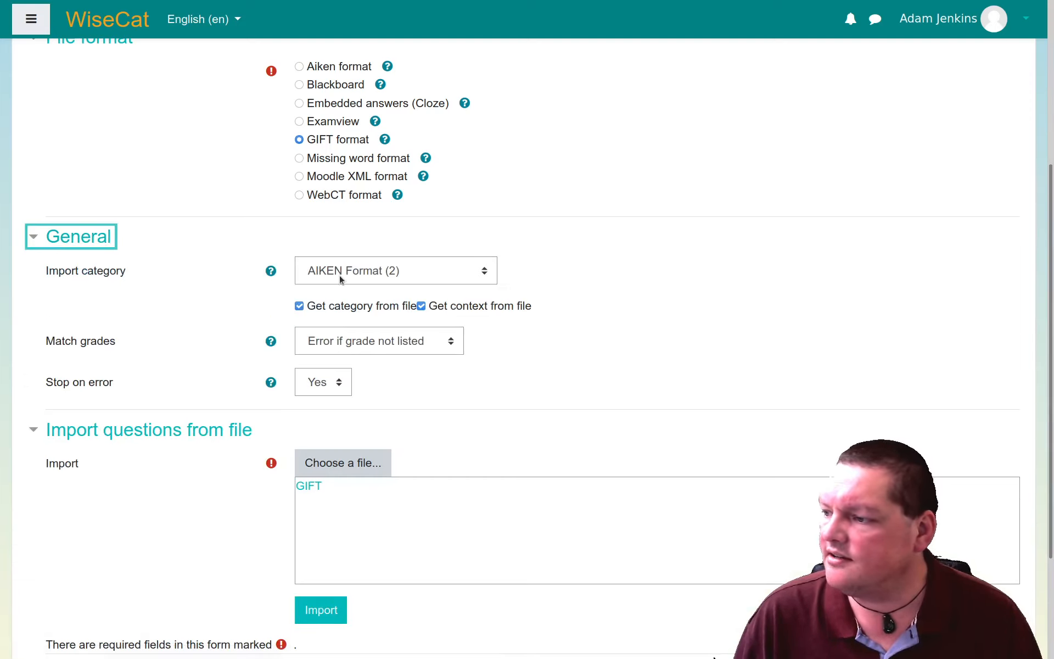
{"action": "scroll", "coordinate": [569, 386], "scroll_direction": "down", "scroll_amount": 3}
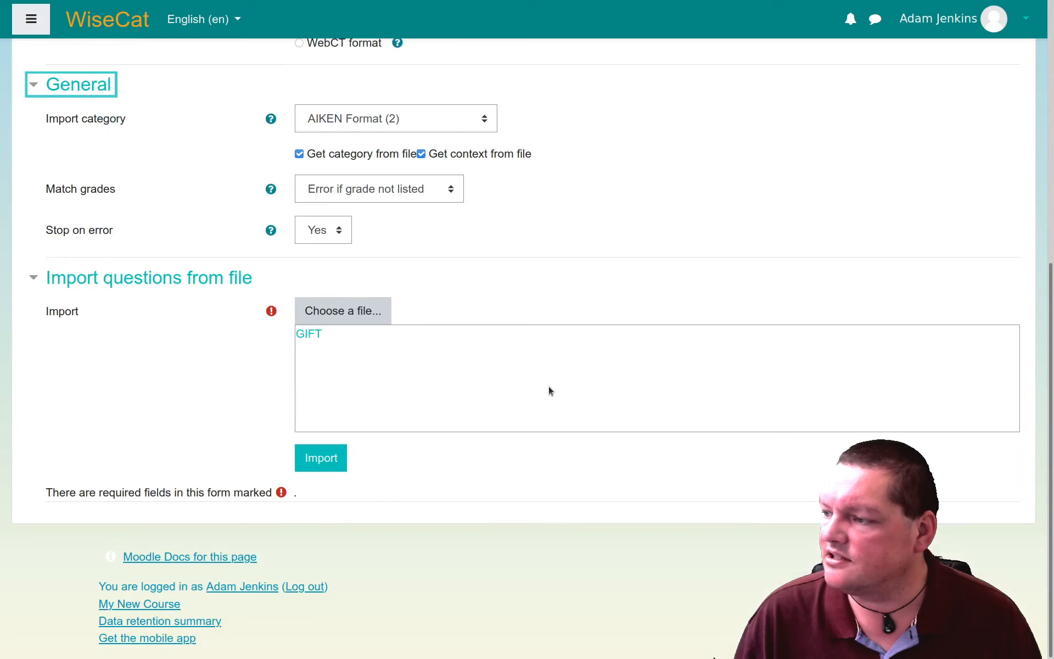
{"action": "left_click", "coordinate": [328, 457]}
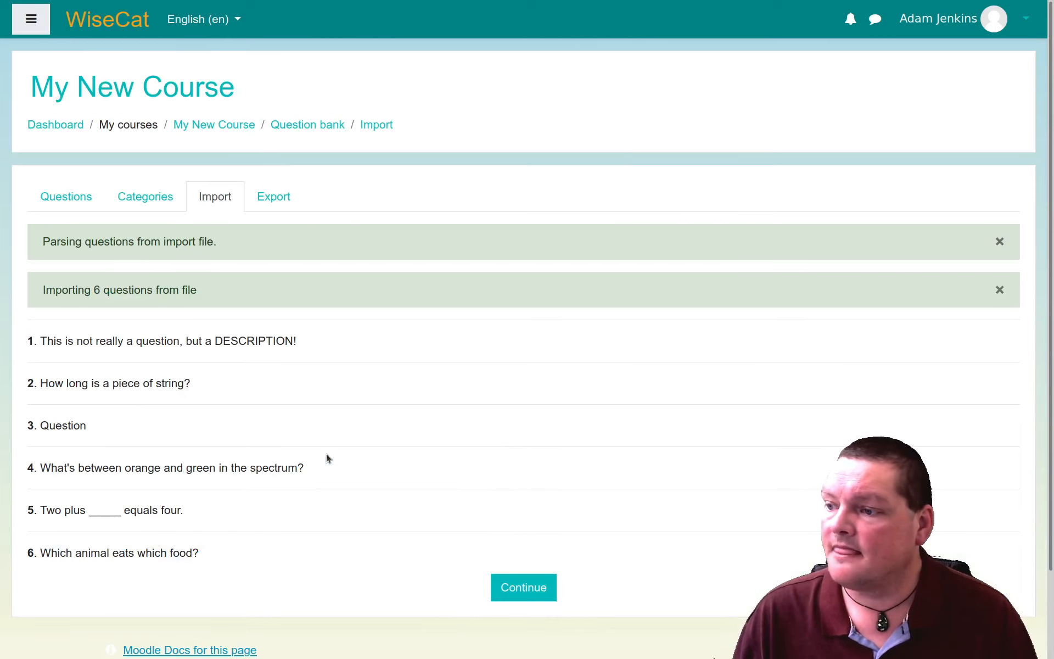
{"action": "left_click_drag", "start_coordinate": [92, 291], "coordinate": [305, 292]}
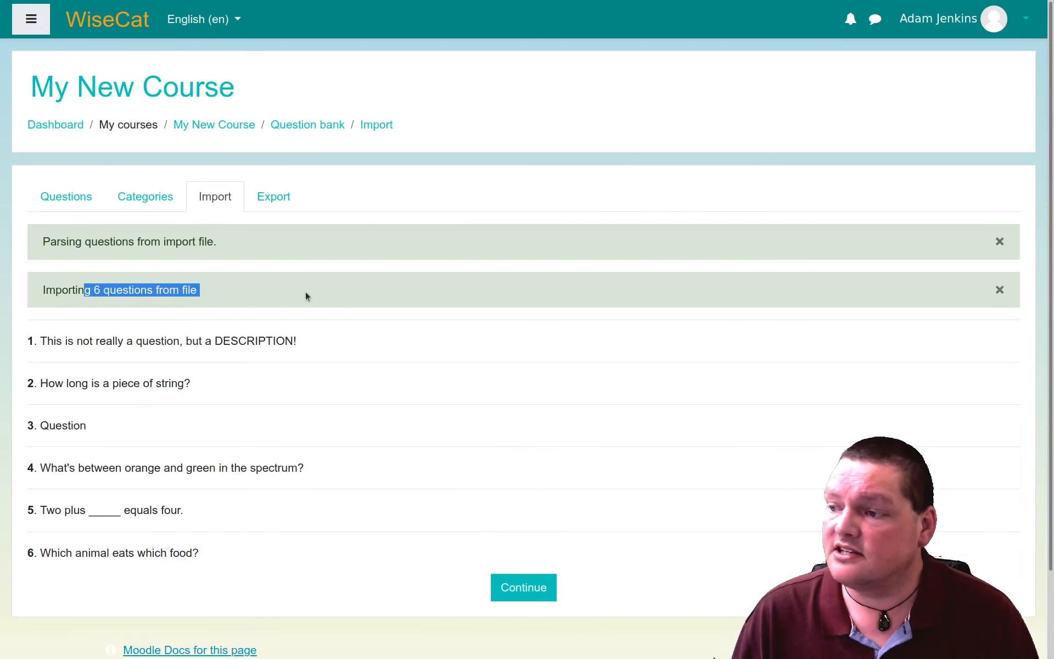
{"action": "left_click", "coordinate": [305, 292]}
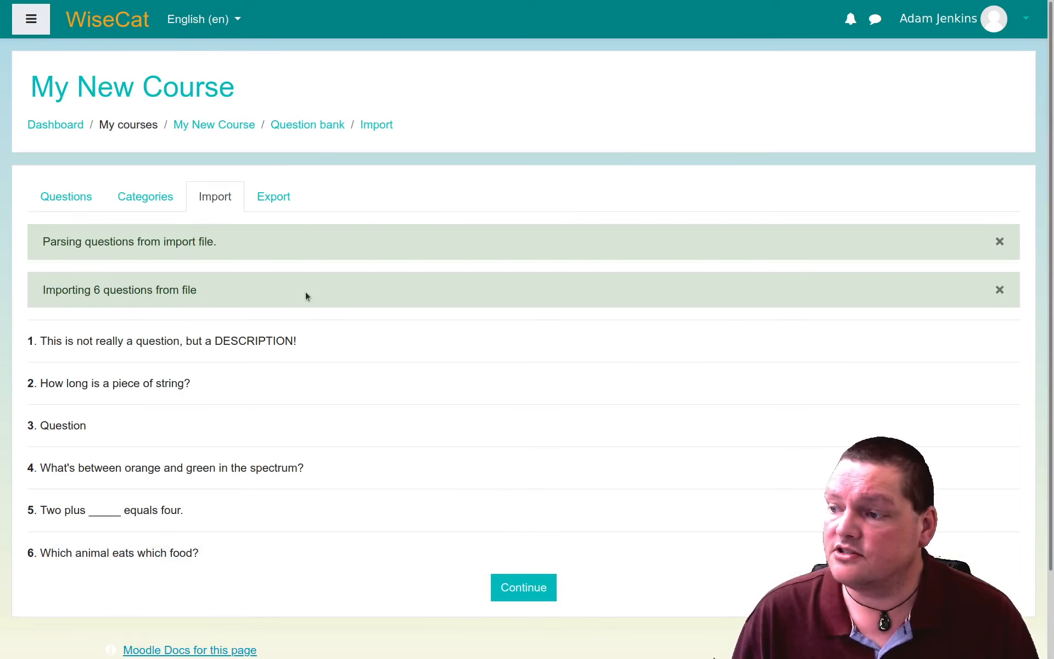
{"action": "left_click", "coordinate": [518, 588]}
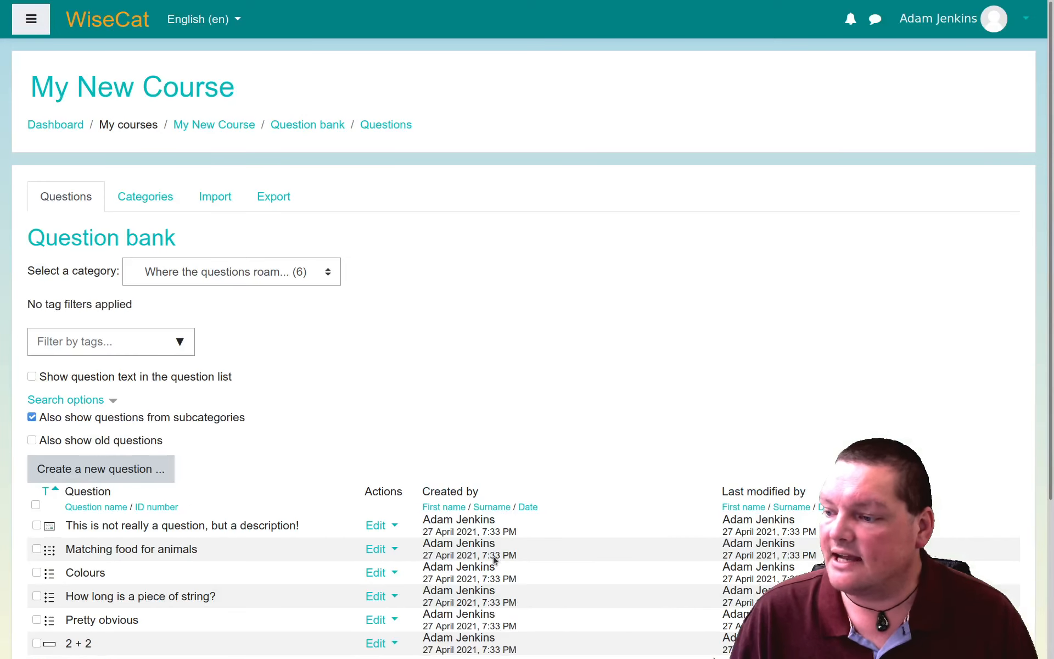
Look over the imported questions and find the category "Where the questions roam..." in the question bank's category list
{"action": "scroll", "coordinate": [494, 559], "scroll_direction": "down", "scroll_amount": 4}
{"action": "scroll", "coordinate": [270, 209], "scroll_direction": "up", "scroll_amount": 2}
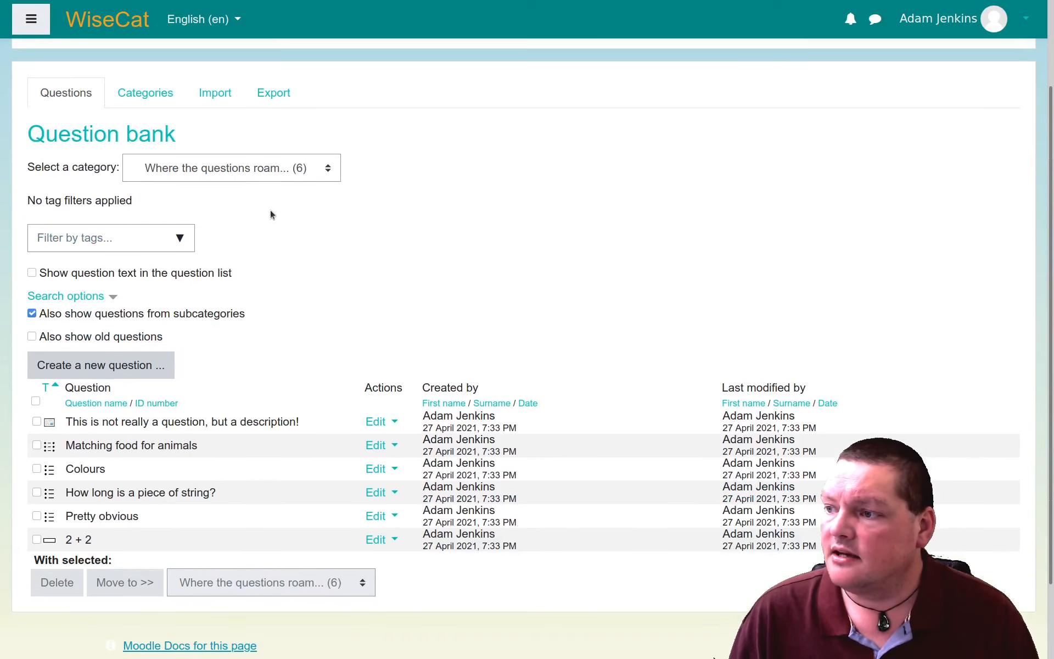
{"action": "left_click", "coordinate": [252, 172]}
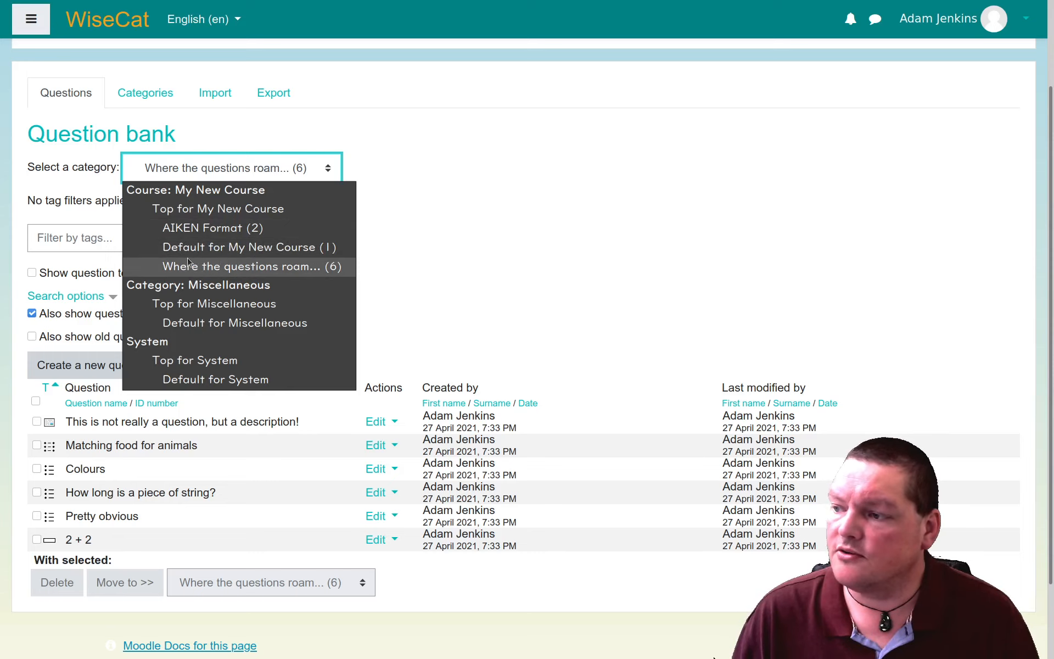
{"action": "left_click", "coordinate": [246, 269]}
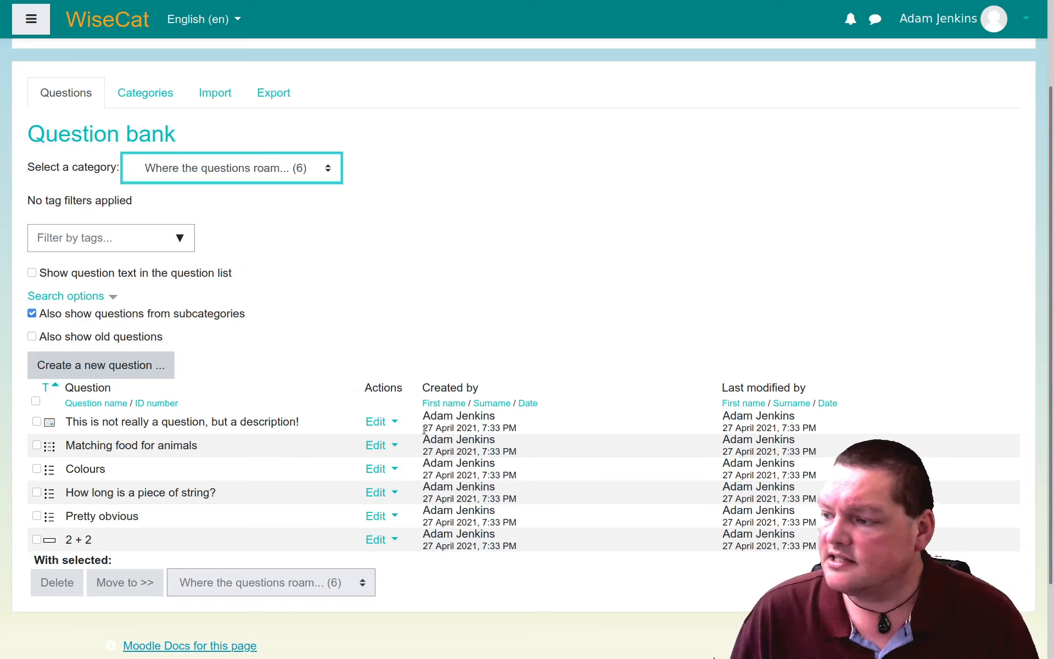
Preview the description "This is not really a question, but a description!", check its bold word and close the preview
{"action": "left_click", "coordinate": [377, 422]}
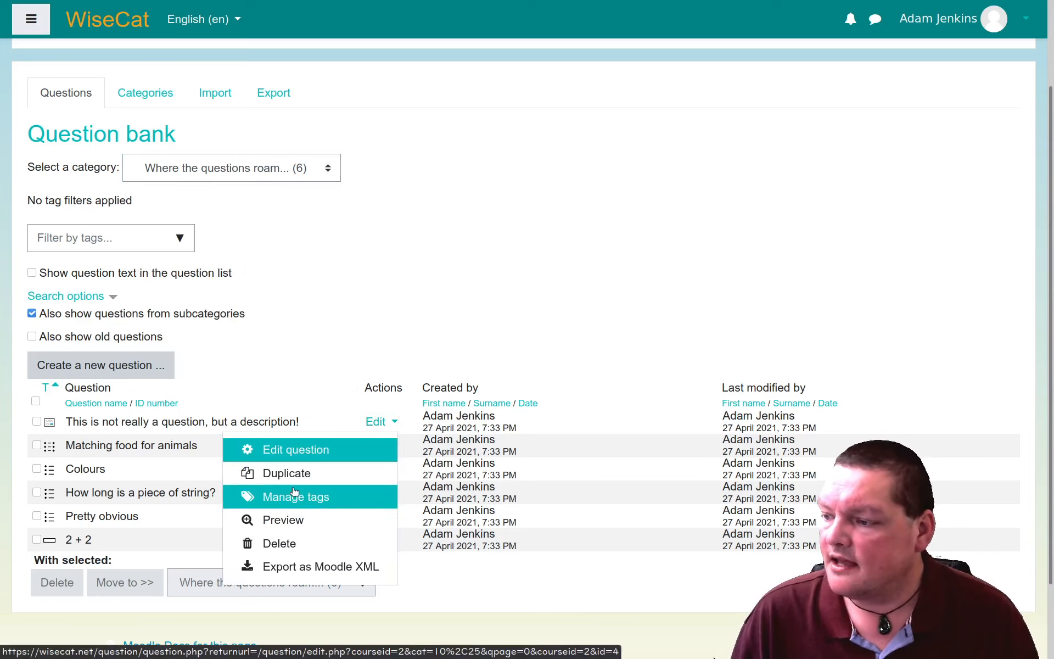
{"action": "left_click", "coordinate": [295, 516]}
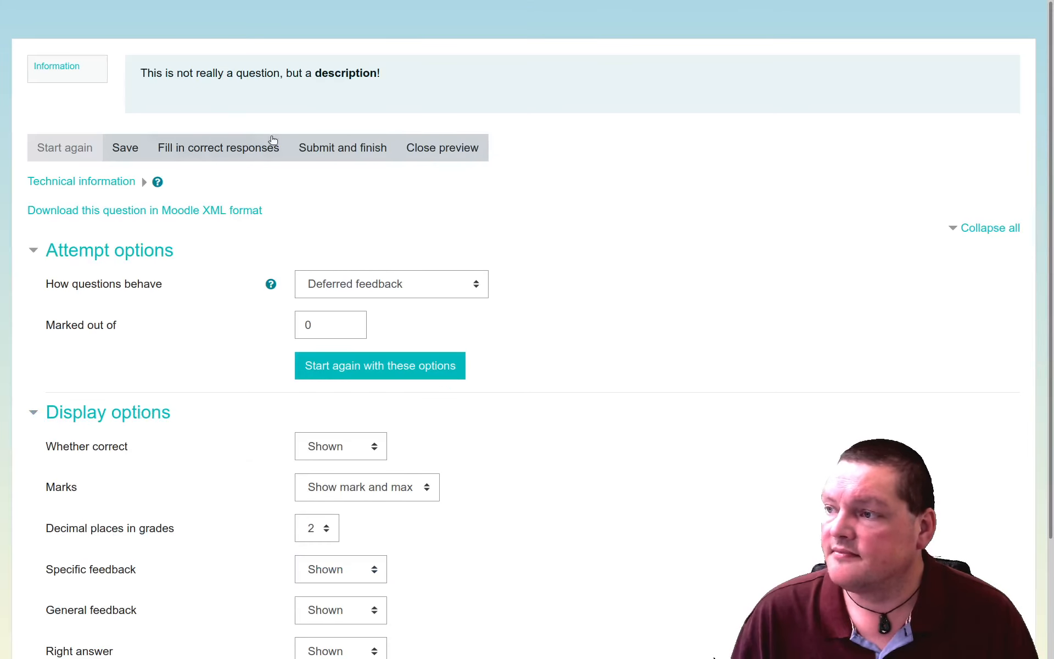
{"action": "double_click", "coordinate": [337, 73]}
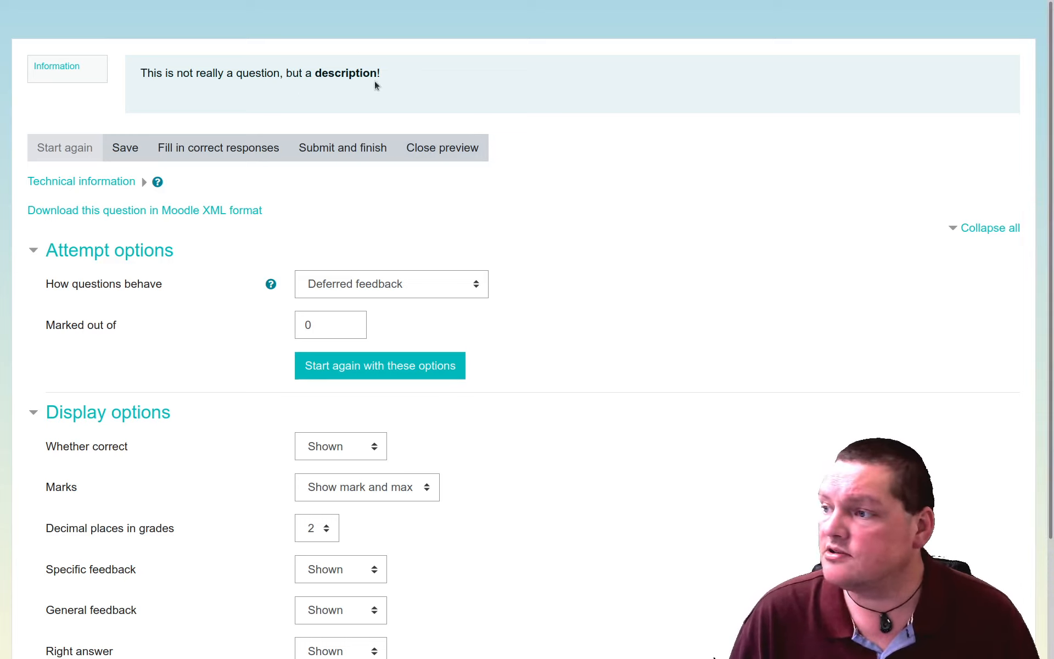
{"action": "left_click", "coordinate": [445, 156]}
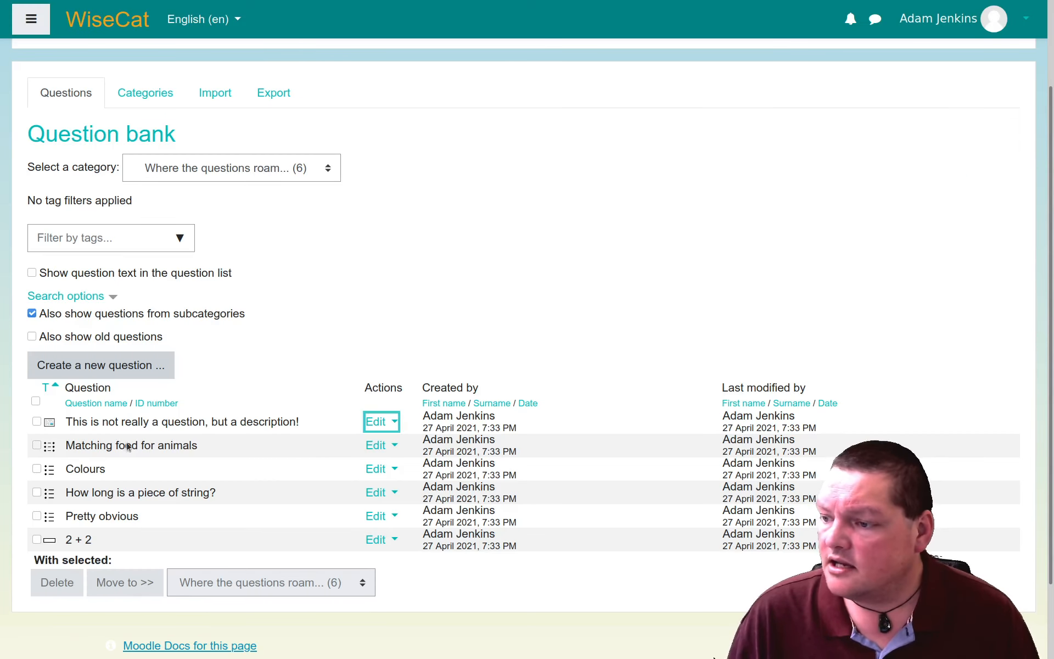
Preview "Matching food for animals", submit elephant for elephant food, dog for dog food and elephant for cat food, and close the preview
{"action": "left_click", "coordinate": [382, 445]}
{"action": "left_click", "coordinate": [303, 538]}
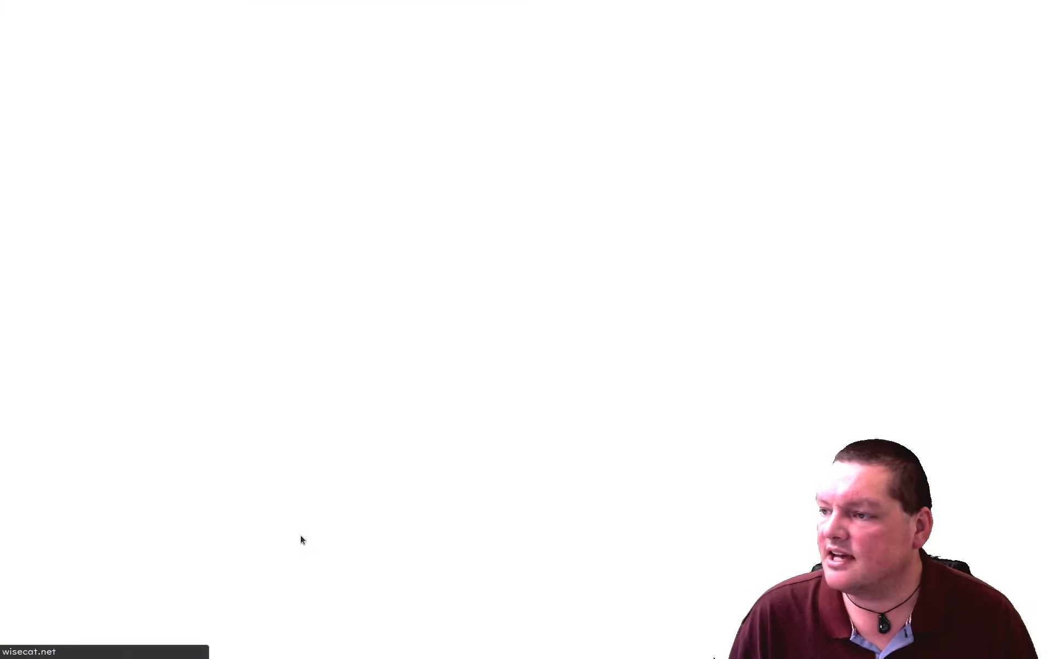
{"action": "left_click", "coordinate": [247, 115]}
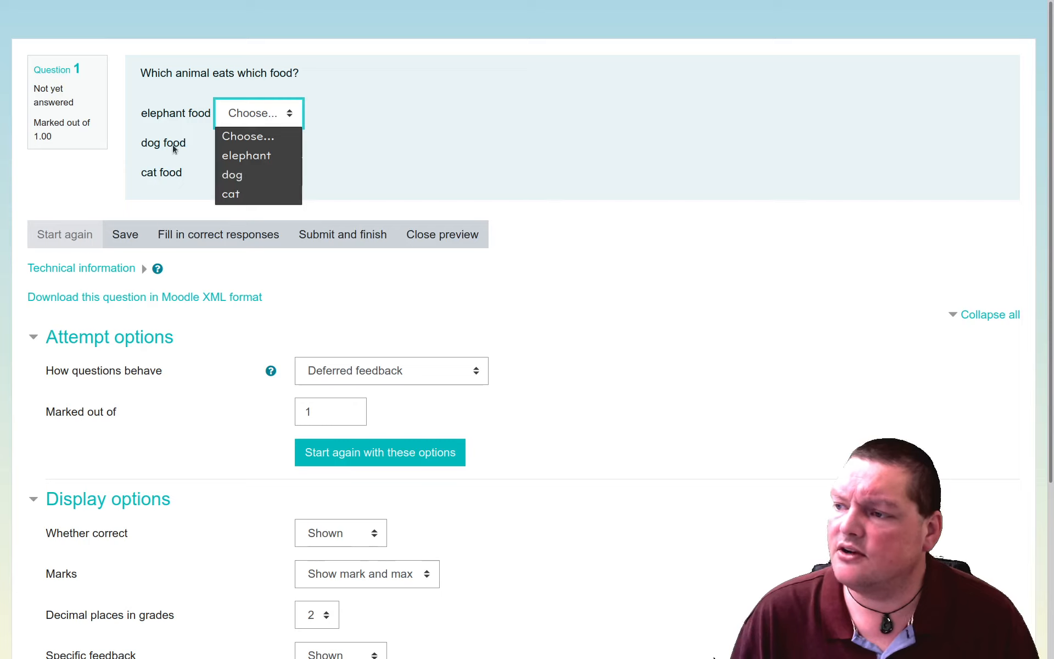
{"action": "left_click", "coordinate": [257, 157]}
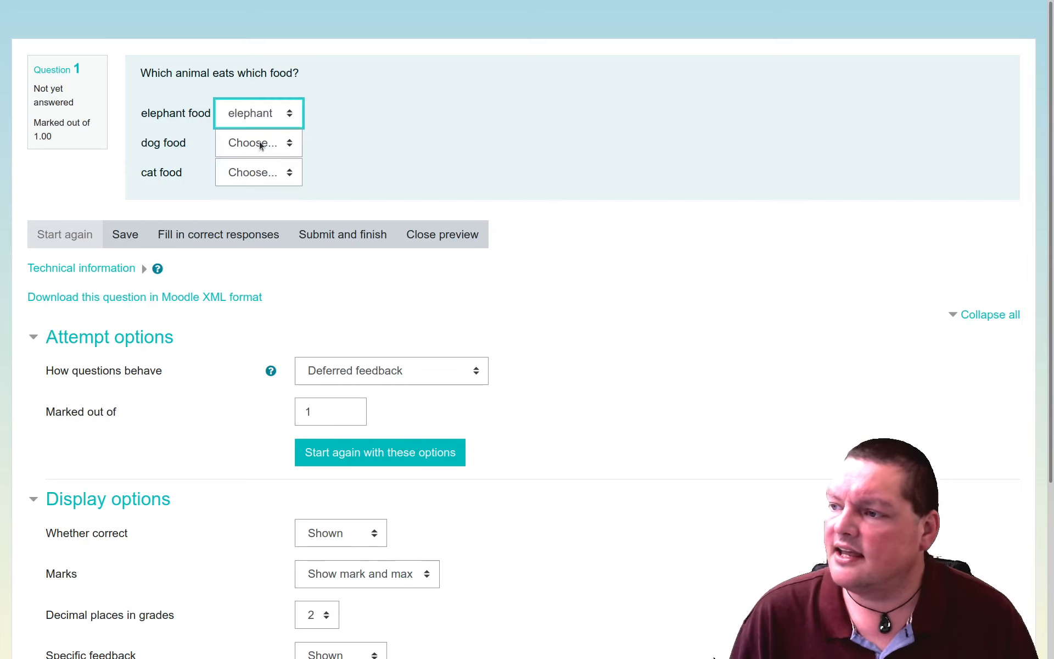
{"action": "left_click", "coordinate": [259, 142]}
{"action": "left_click", "coordinate": [250, 204]}
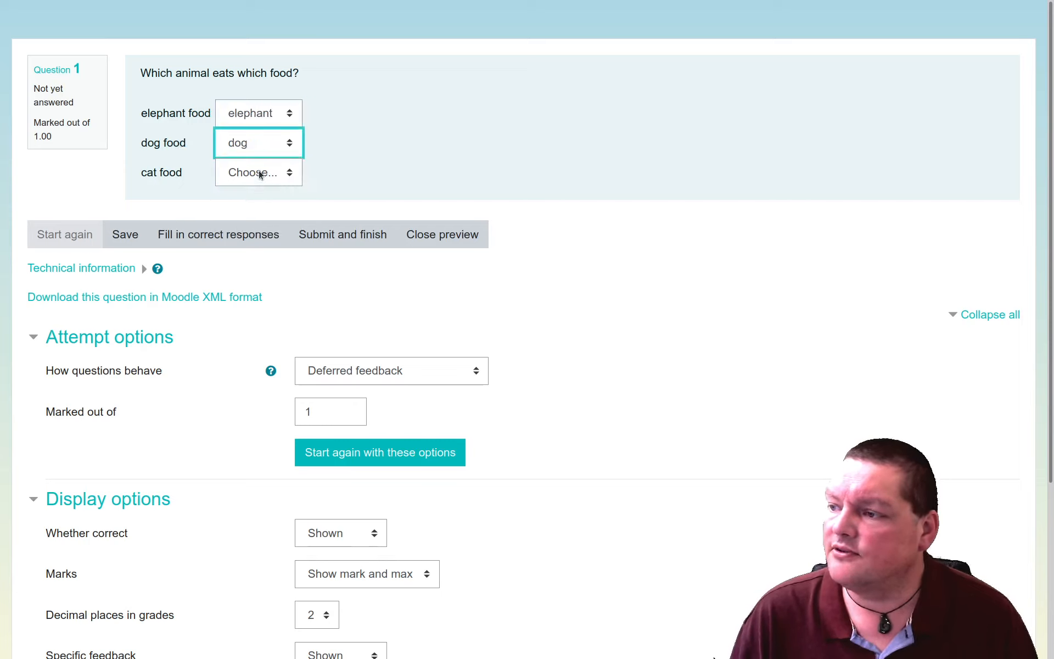
{"action": "left_click", "coordinate": [258, 171]}
{"action": "left_click", "coordinate": [262, 217]}
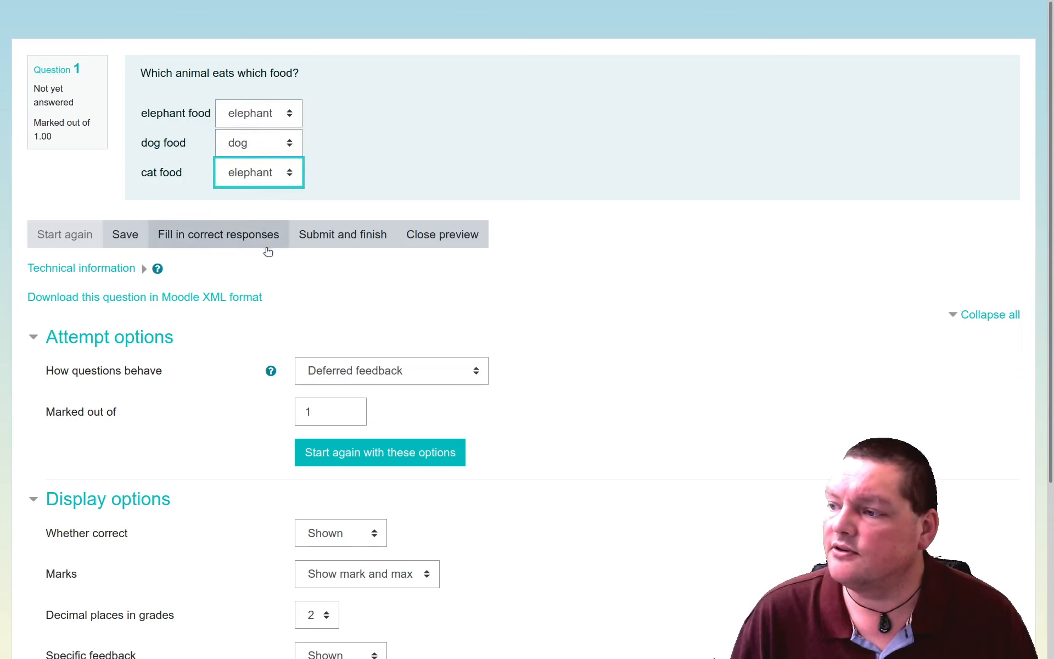
{"action": "left_click", "coordinate": [303, 236]}
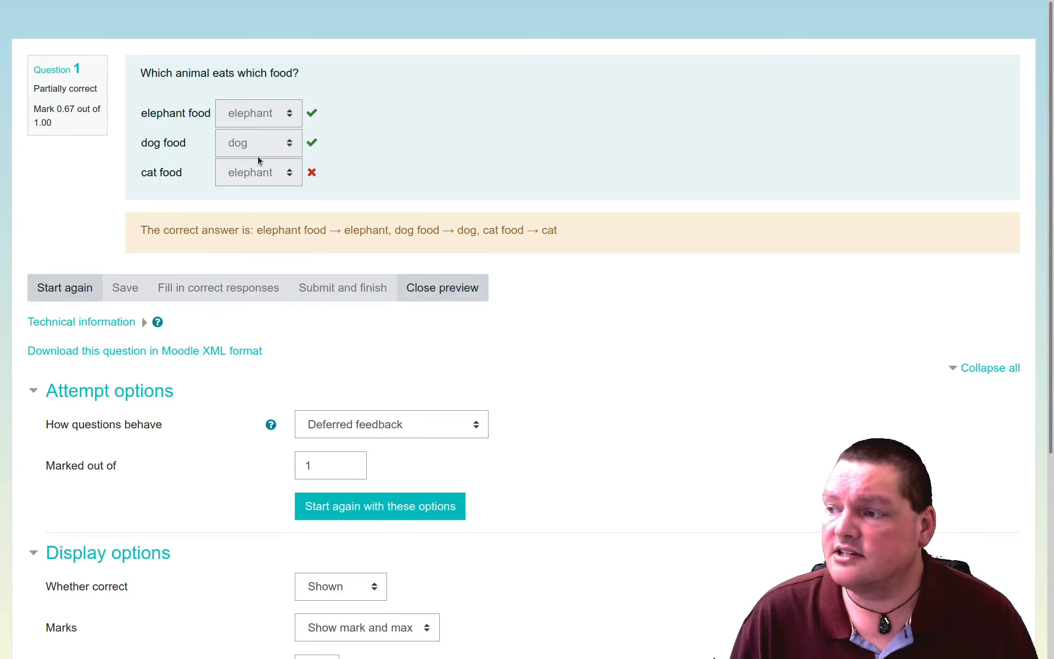
{"action": "left_click", "coordinate": [444, 288]}
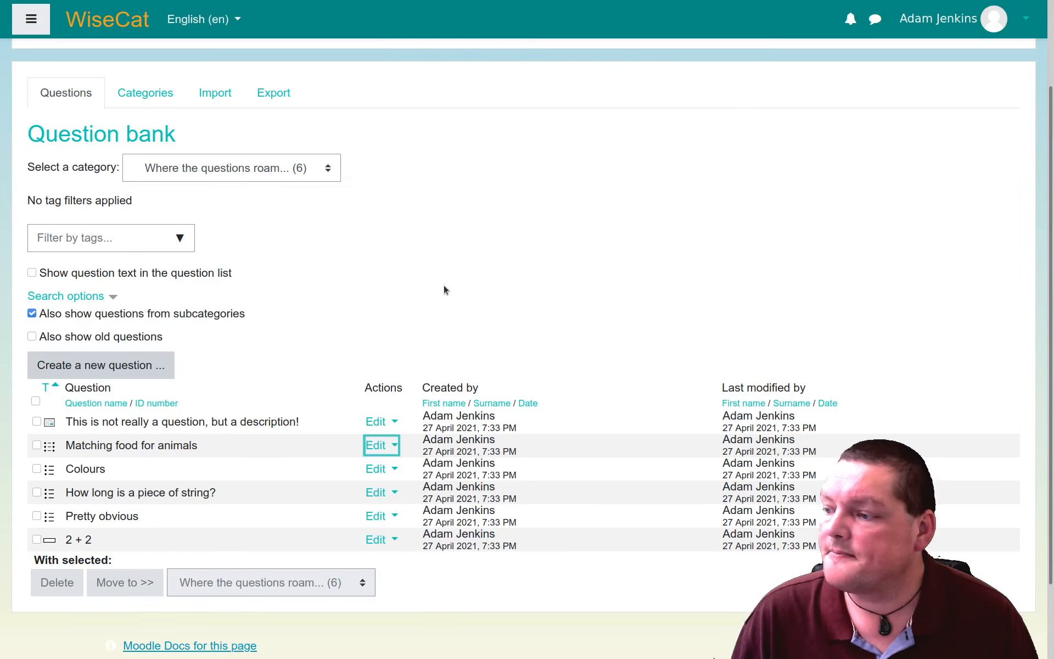
Preview the Colours question and submit red as its answer to check the feedback
{"action": "left_click", "coordinate": [375, 469]}
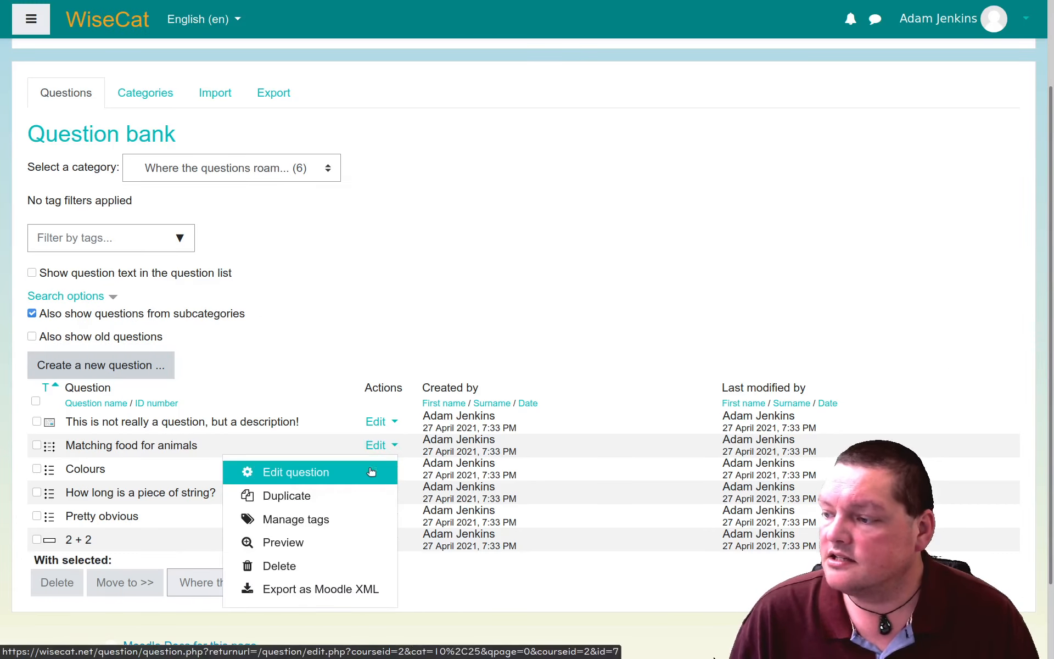
{"action": "left_click", "coordinate": [304, 542]}
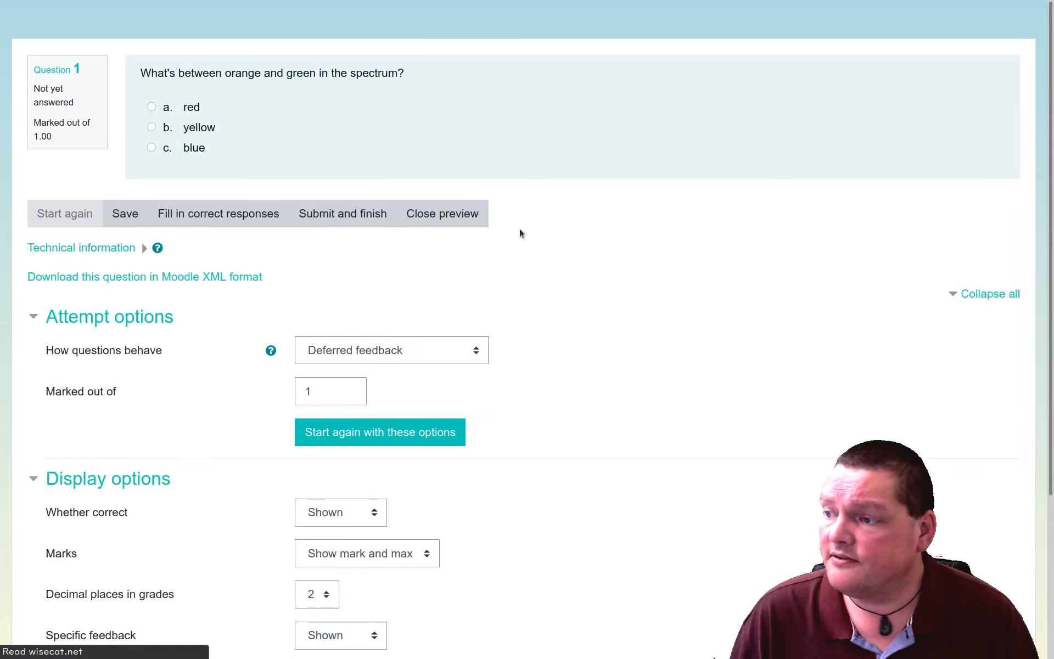
{"action": "left_click", "coordinate": [151, 108]}
{"action": "left_click", "coordinate": [329, 228]}
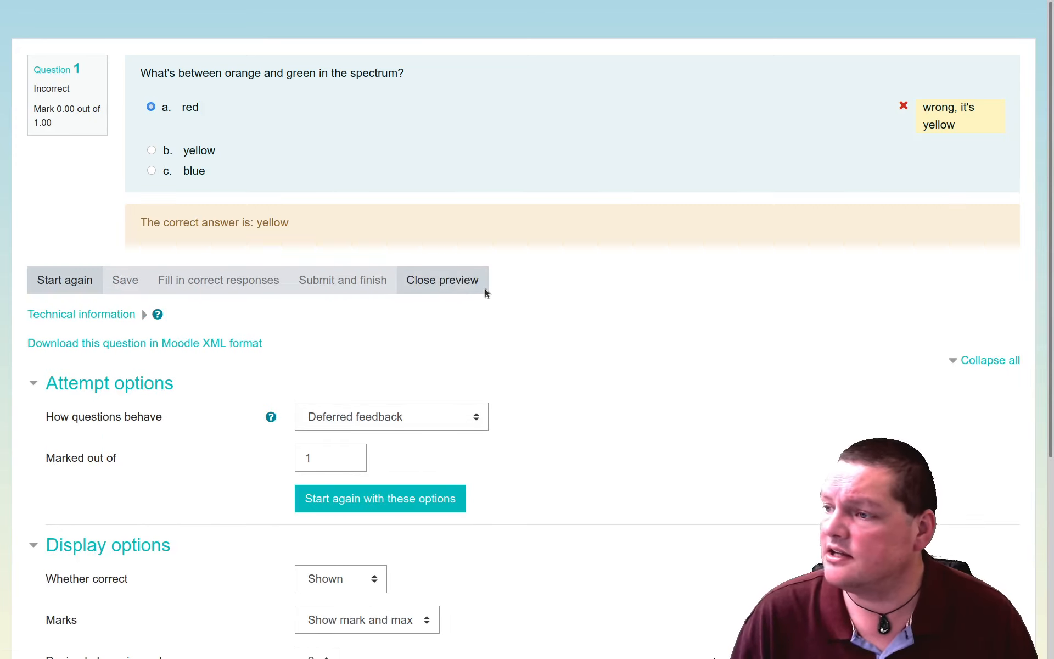
Restart the Colours question preview, submit yellow as the answer to check its feedback, and close the preview
{"action": "left_click", "coordinate": [65, 280]}
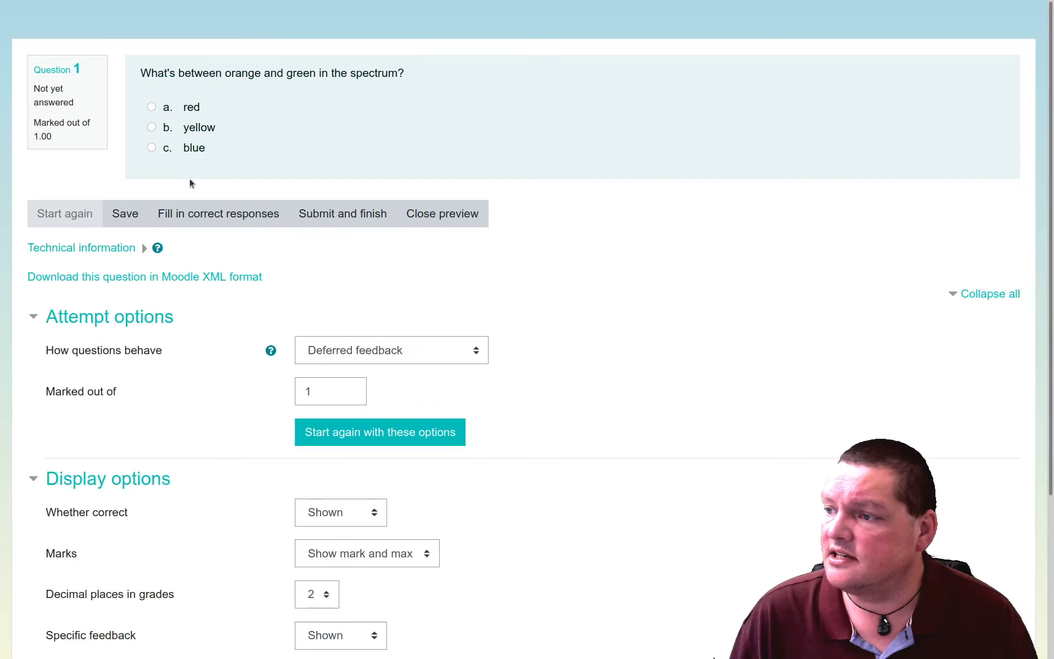
{"action": "left_click", "coordinate": [151, 127]}
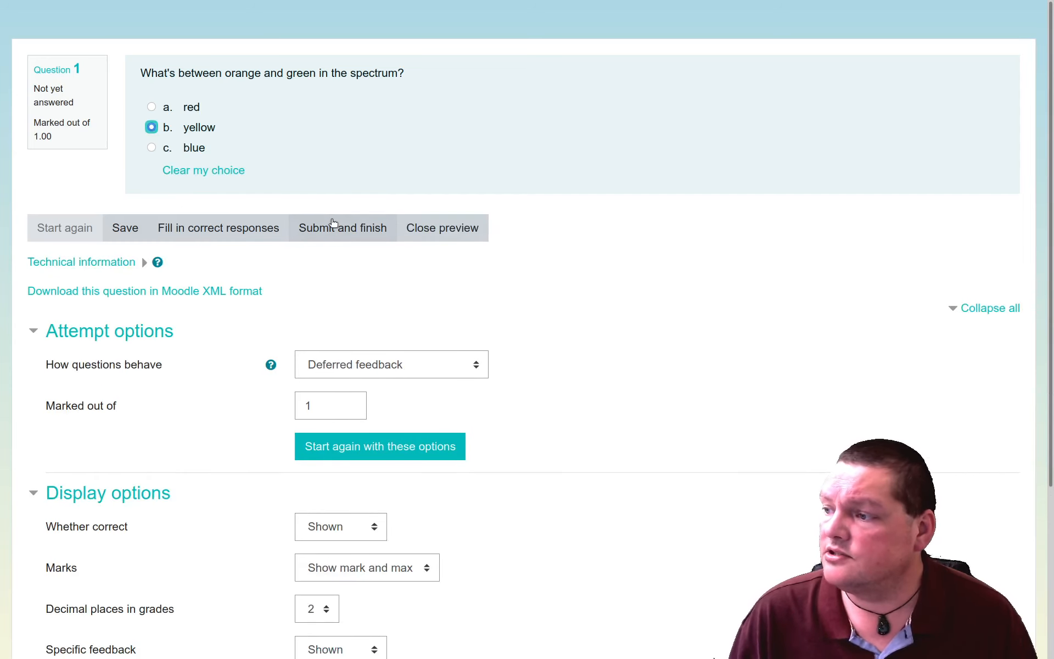
{"action": "left_click", "coordinate": [333, 226]}
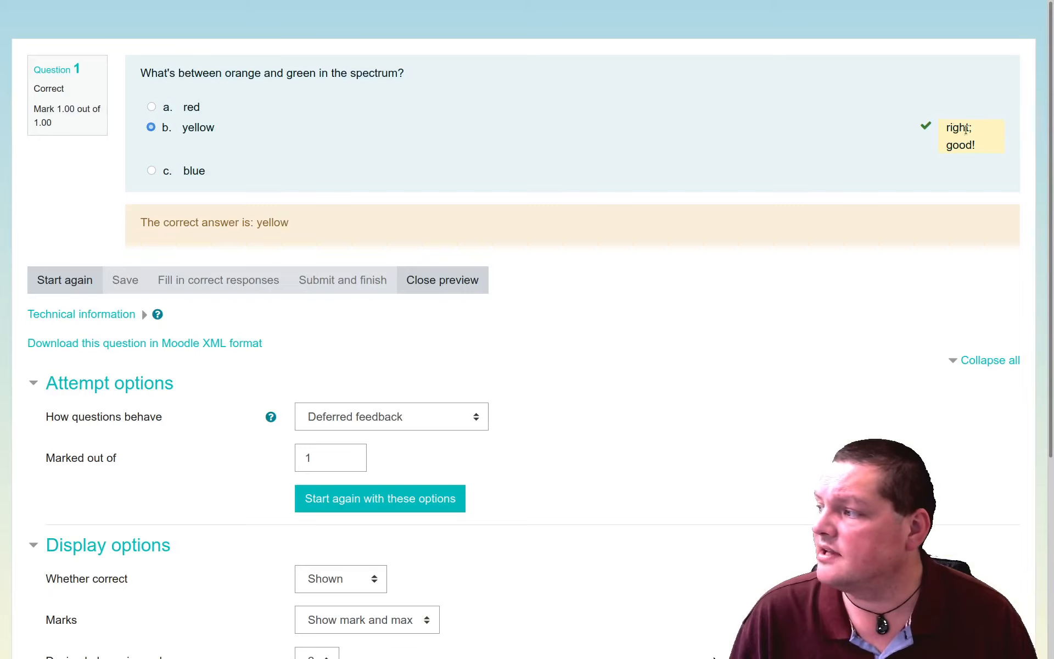
{"action": "left_click", "coordinate": [466, 281]}
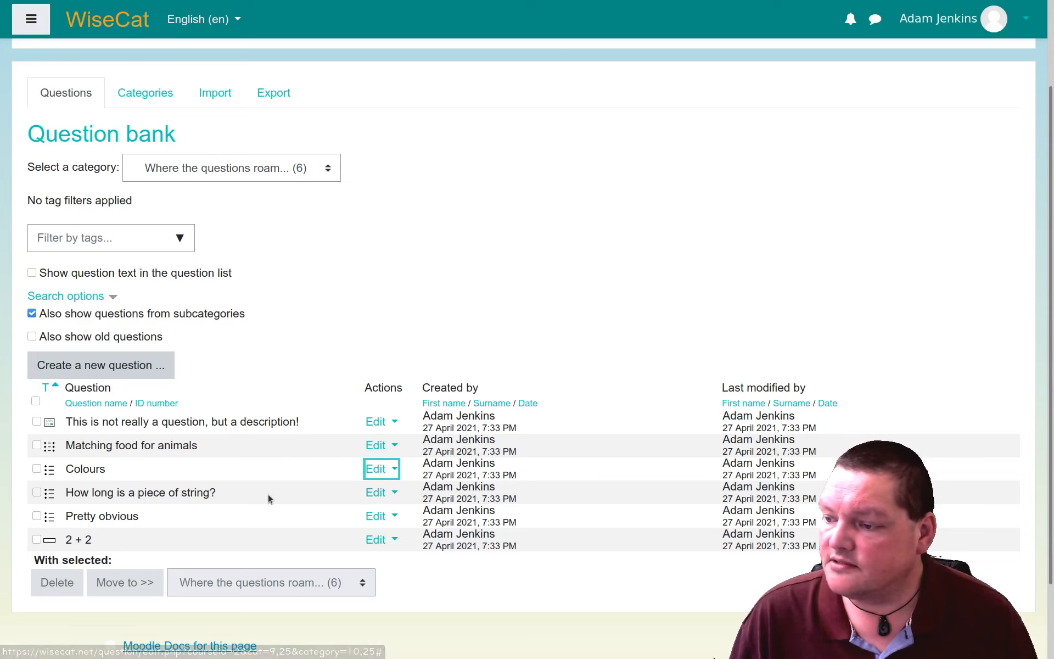
Preview the "Pretty obvious" question, submit option b (wrong) as the answer, and close the preview
{"action": "left_click", "coordinate": [368, 516]}
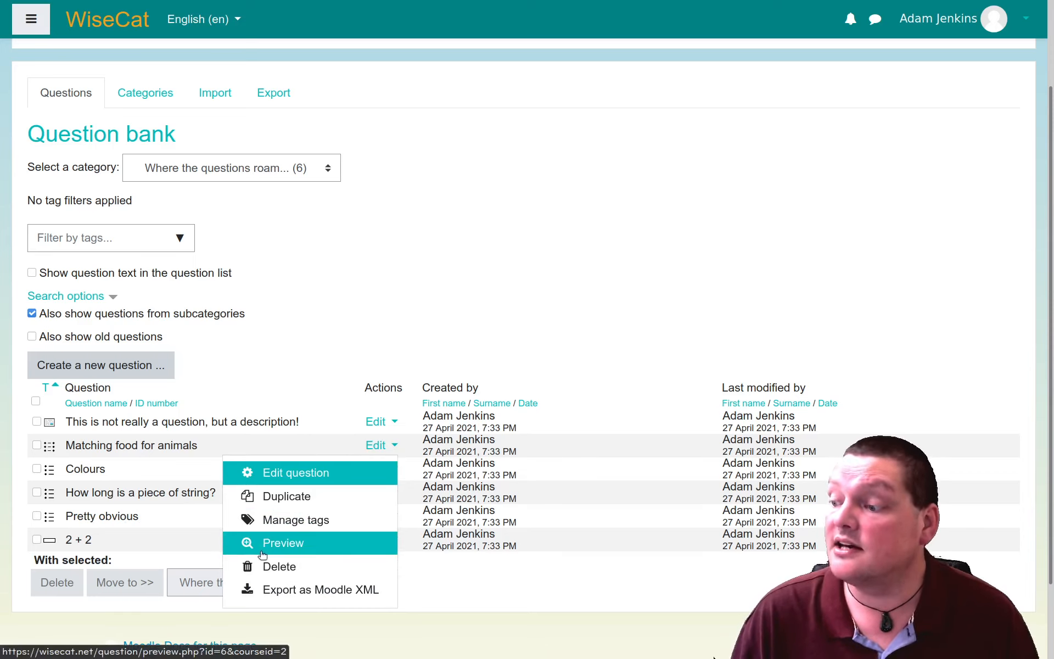
{"action": "left_click", "coordinate": [294, 542]}
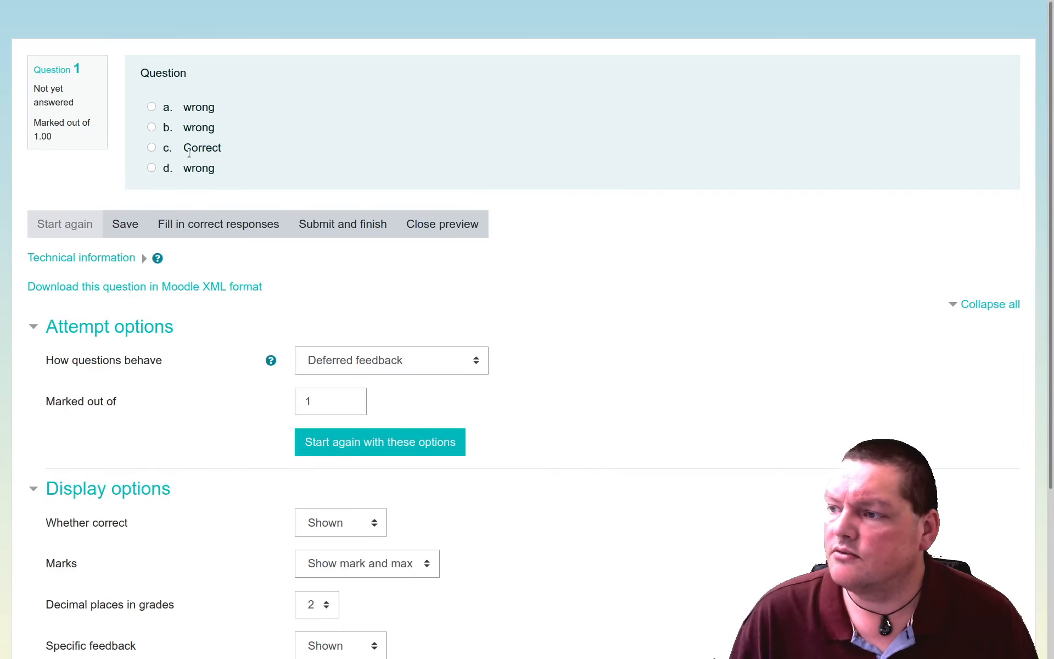
{"action": "left_click", "coordinate": [152, 127]}
{"action": "left_click", "coordinate": [327, 245]}
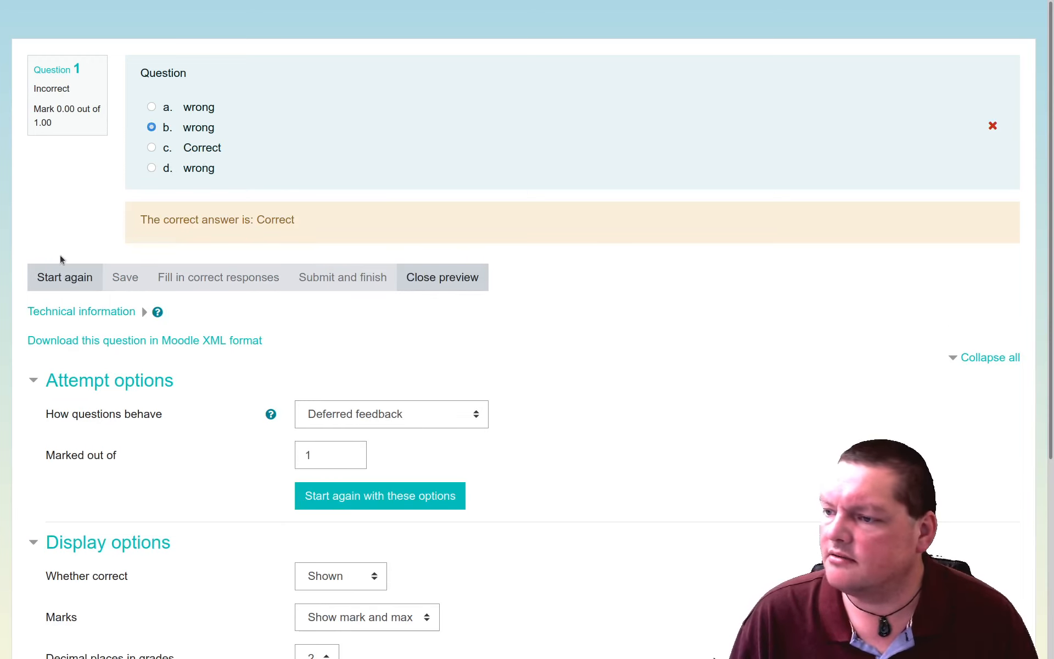
{"action": "left_click", "coordinate": [447, 278]}
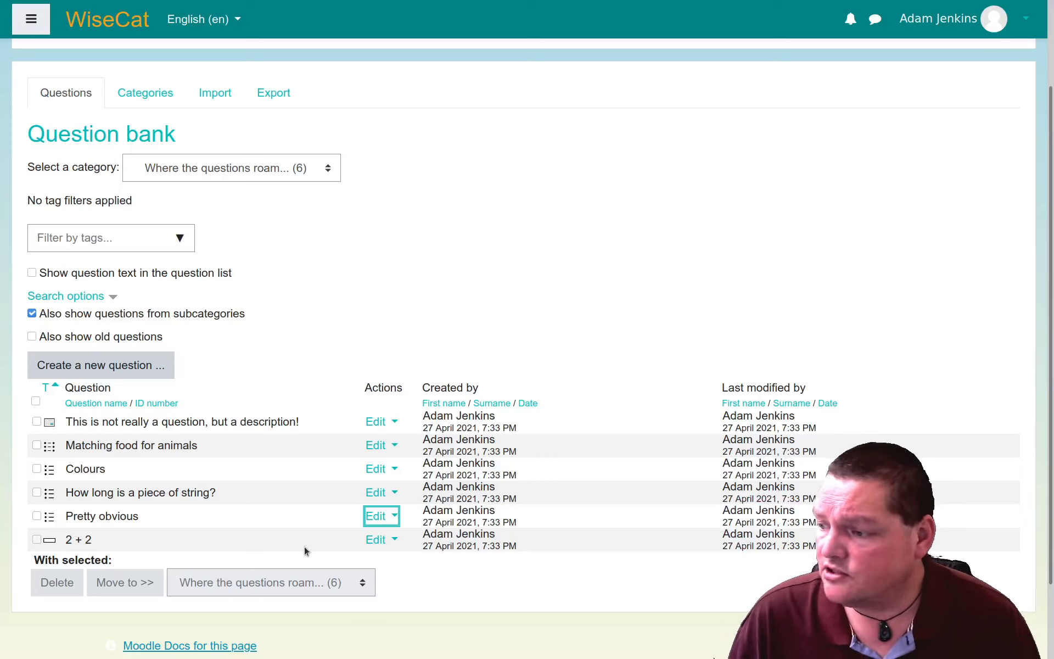
{"action": "left_click", "coordinate": [376, 541]}
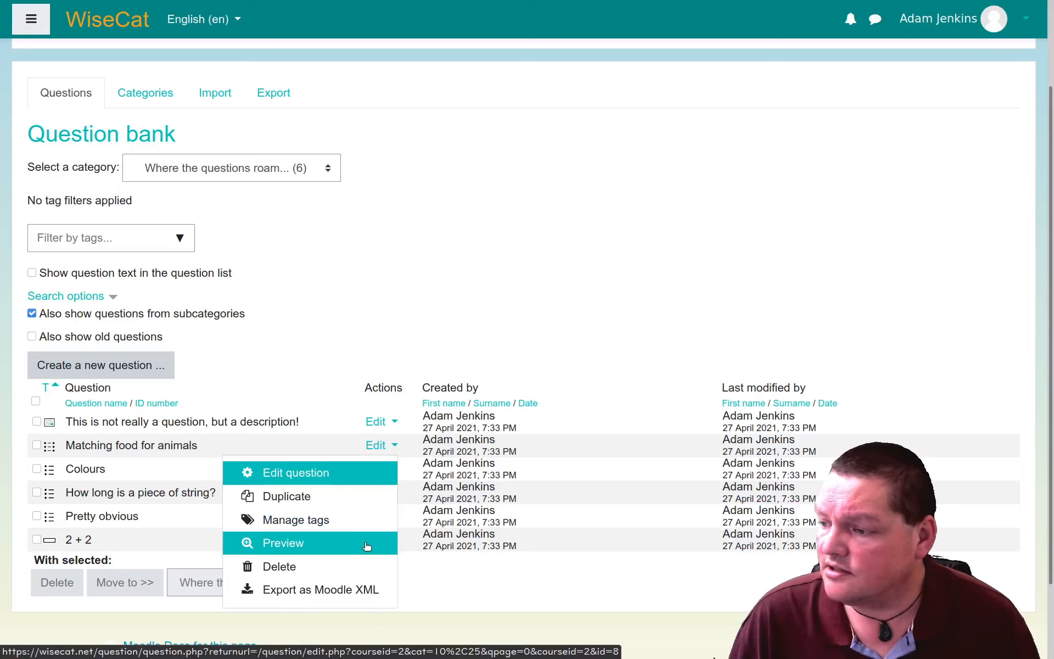
{"action": "left_click", "coordinate": [310, 473]}
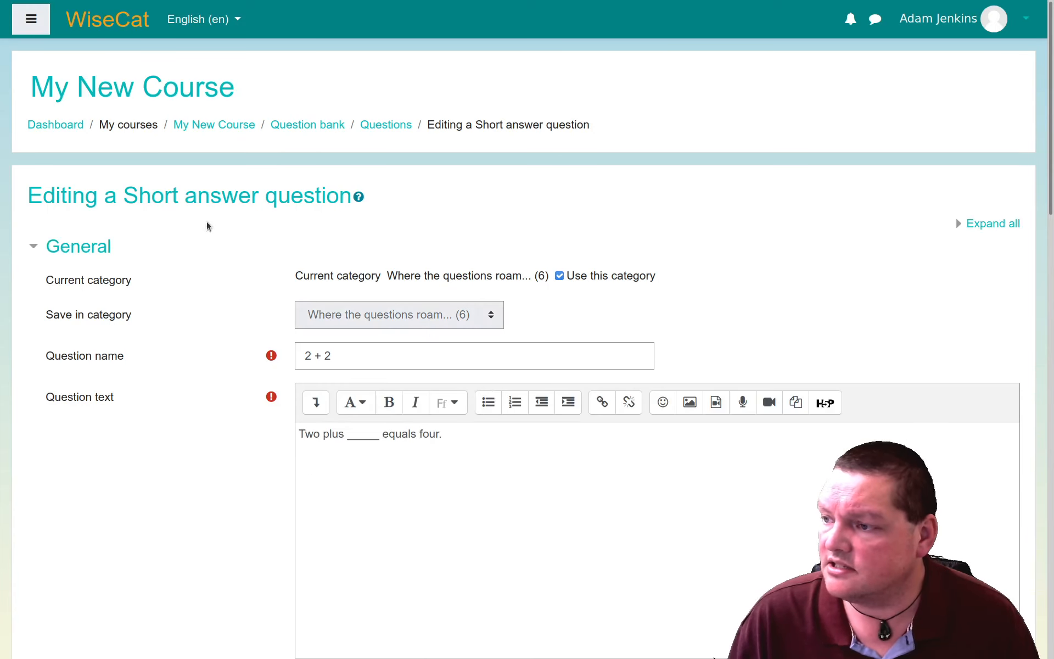
{"action": "key", "text": "alt+Left"}
Preview the "2 + 2" short answer question and submit "two" in the blank
{"action": "left_click", "coordinate": [374, 540]}
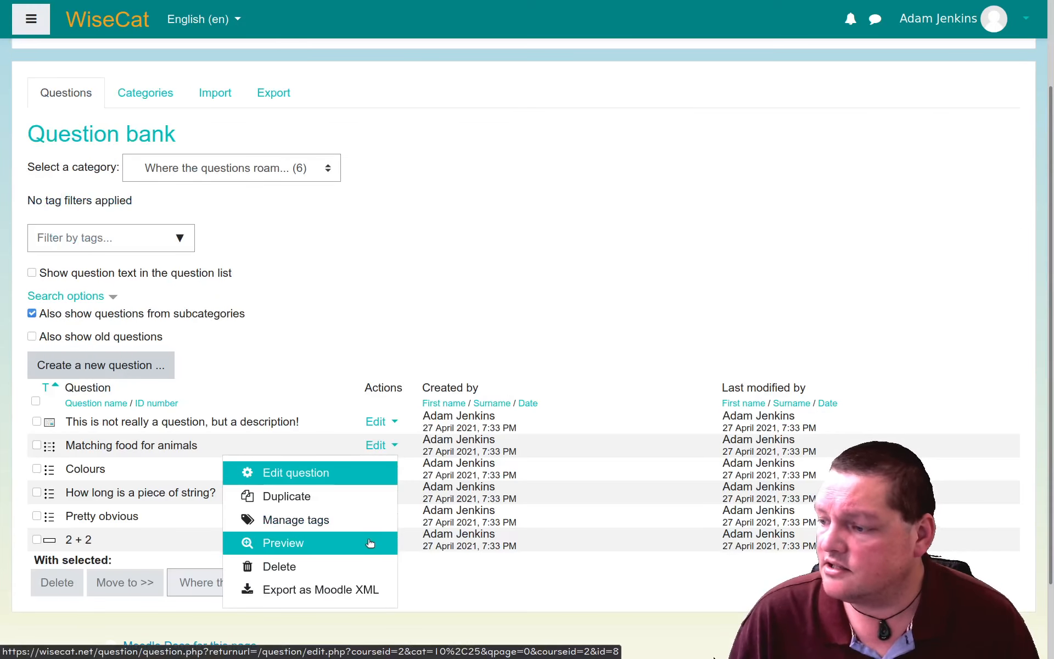
{"action": "left_click", "coordinate": [310, 545]}
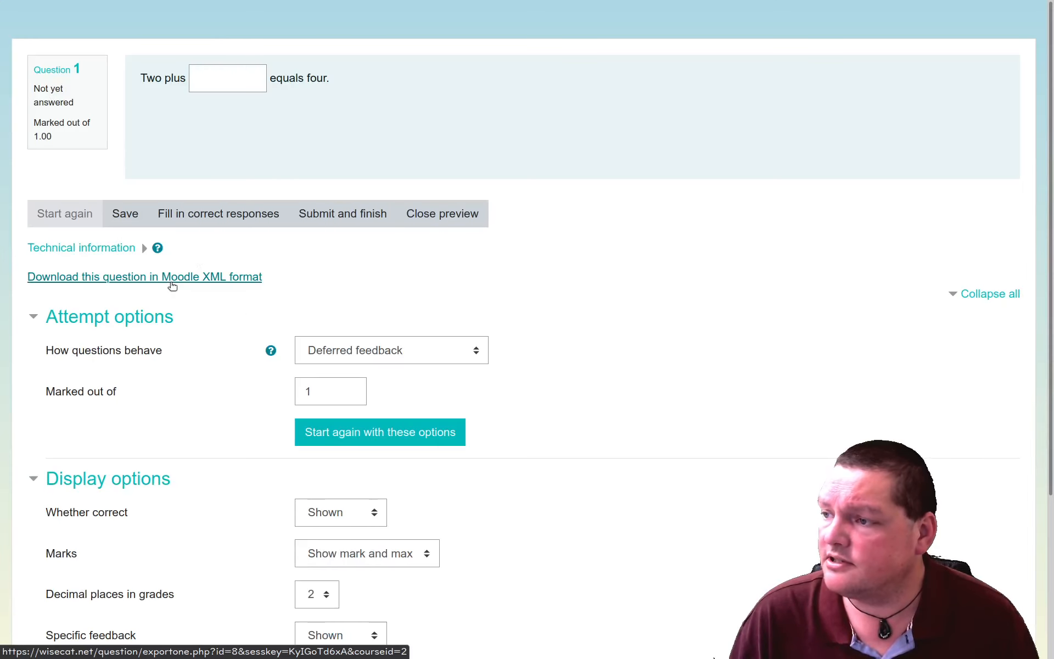
{"action": "left_click", "coordinate": [220, 87]}
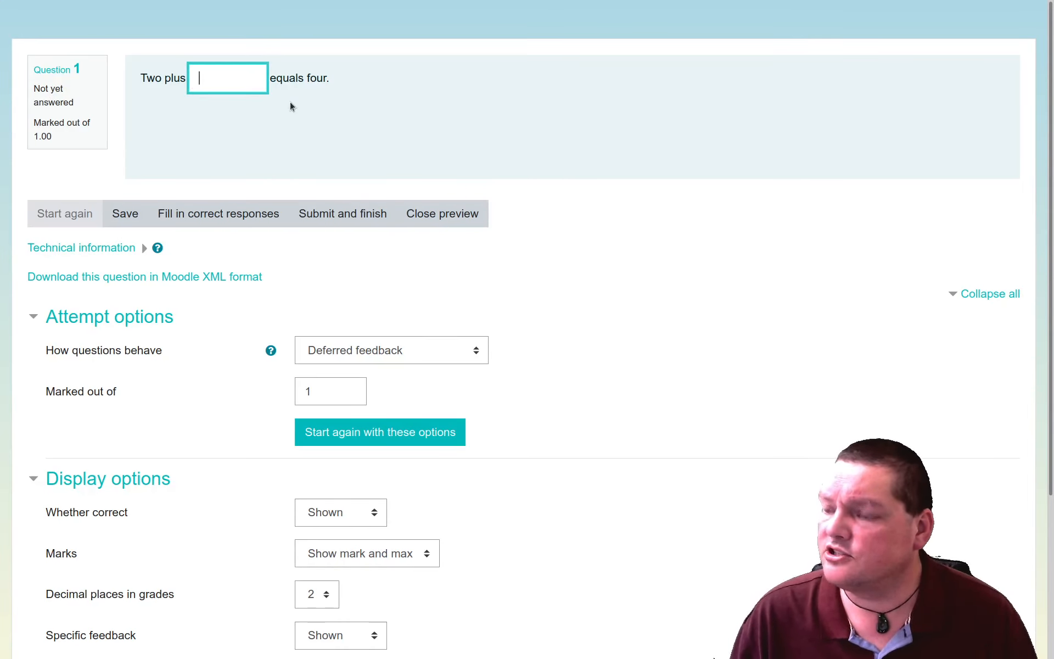
{"action": "type", "text": "two"}
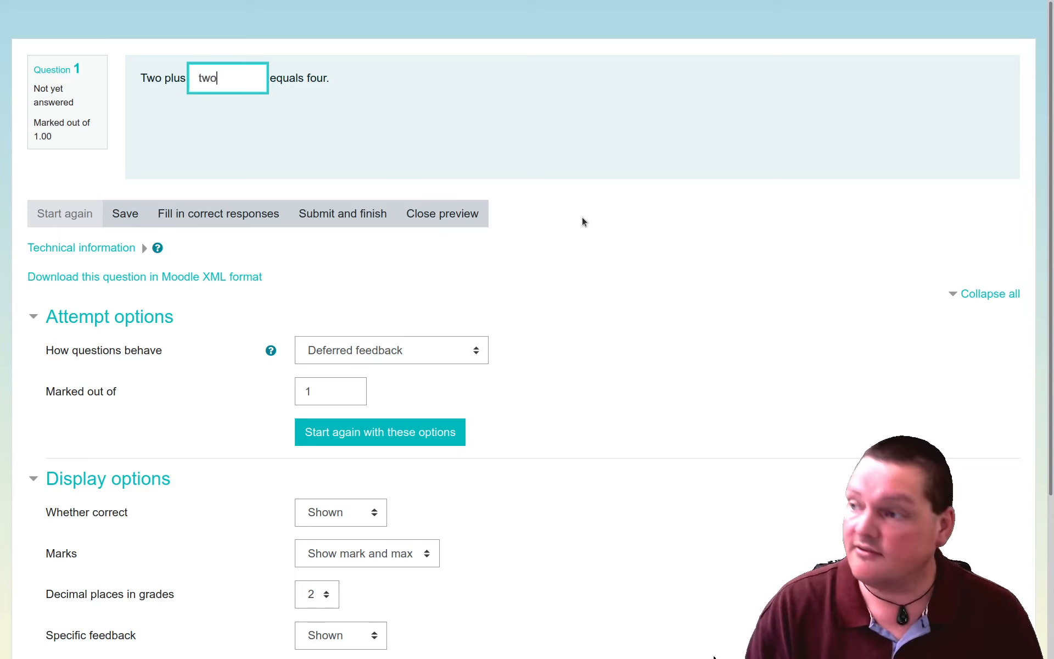
{"action": "left_click", "coordinate": [389, 224]}
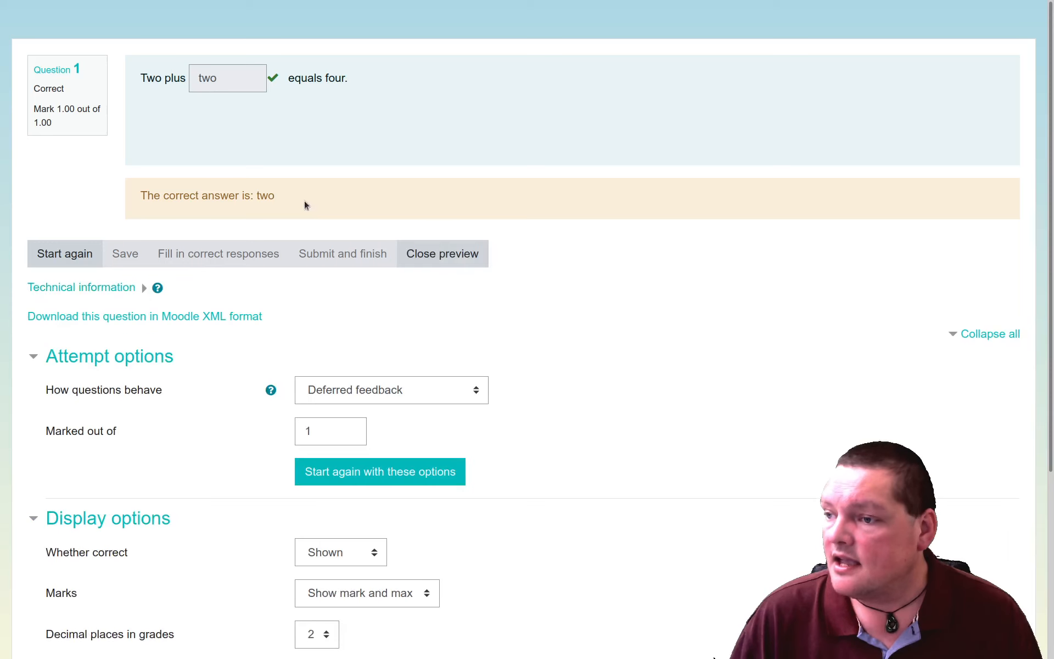
Restart the "2 + 2" preview and submit the numeral 2 as the answer
{"action": "left_click", "coordinate": [82, 257]}
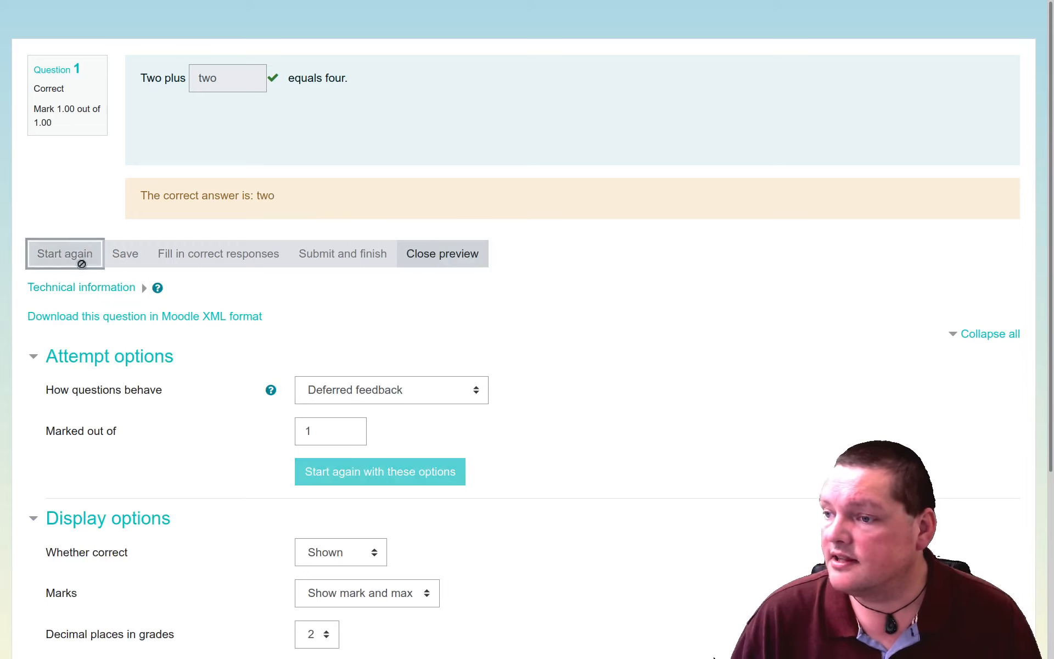
{"action": "left_click", "coordinate": [246, 85]}
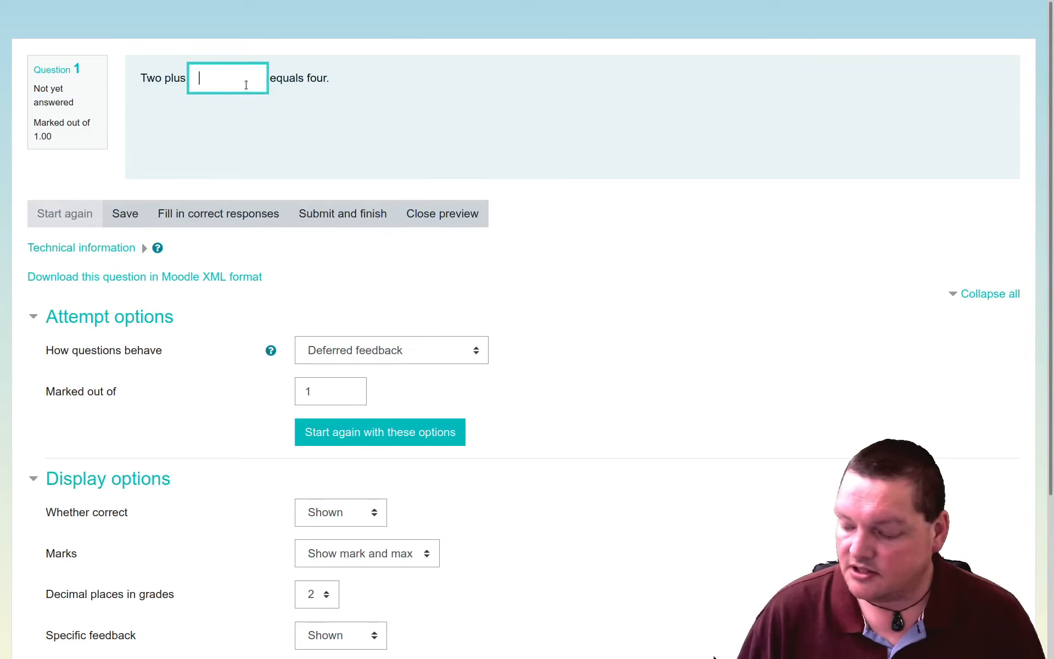
{"action": "type", "text": "2"}
{"action": "left_click", "coordinate": [365, 213]}
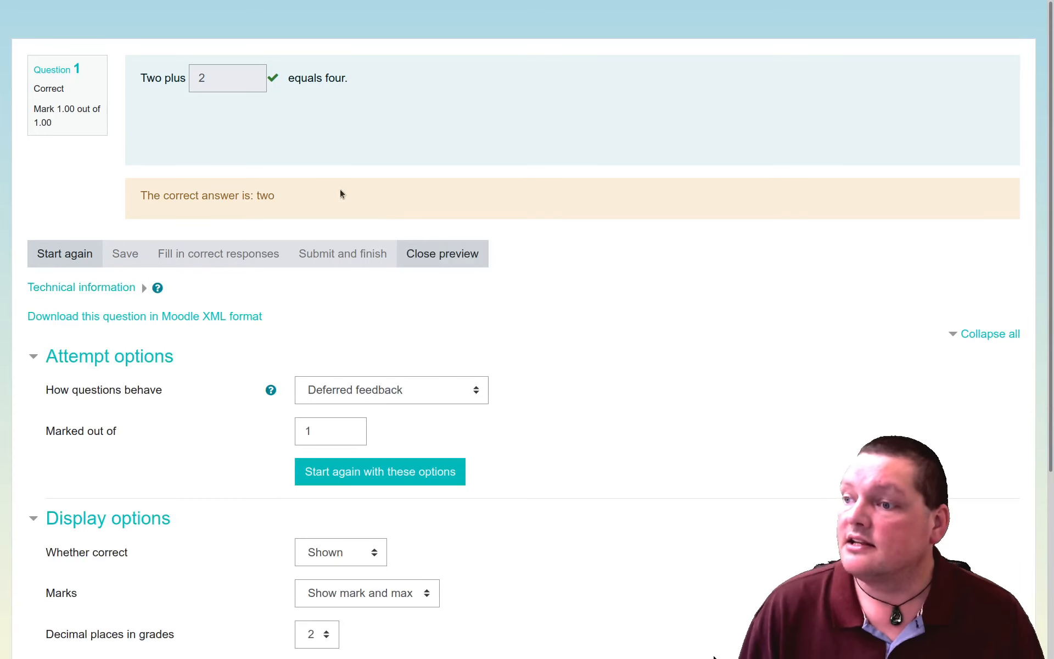
Restart the "2 + 2" preview, submit the answer in capitals as TWO, and close the preview
{"action": "left_click", "coordinate": [74, 256]}
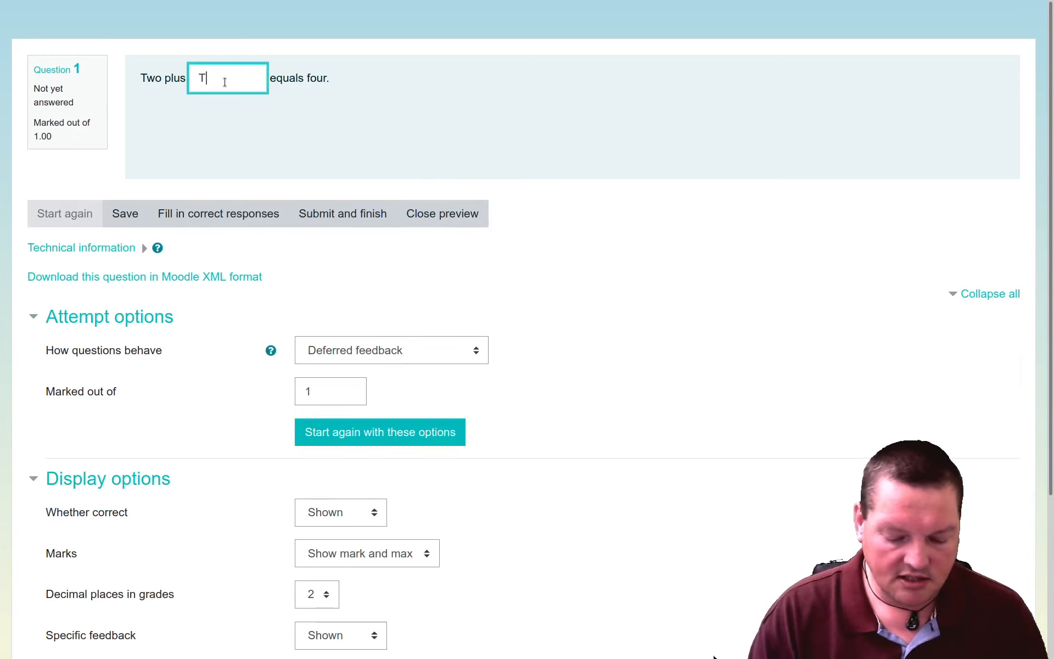
{"action": "left_click", "coordinate": [303, 213]}
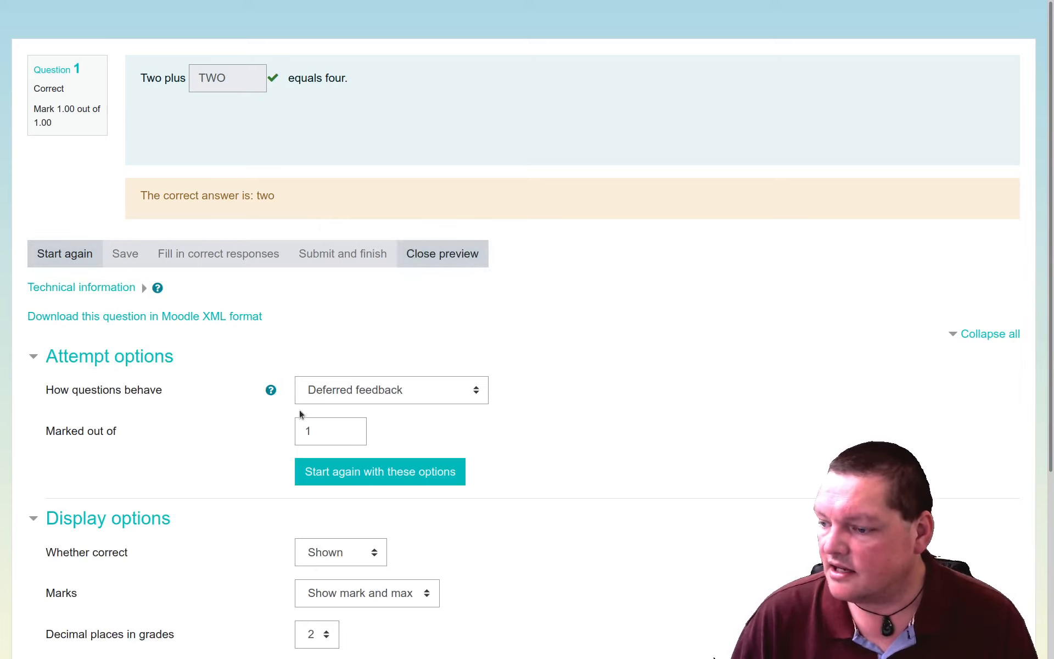
{"action": "left_click", "coordinate": [454, 268]}
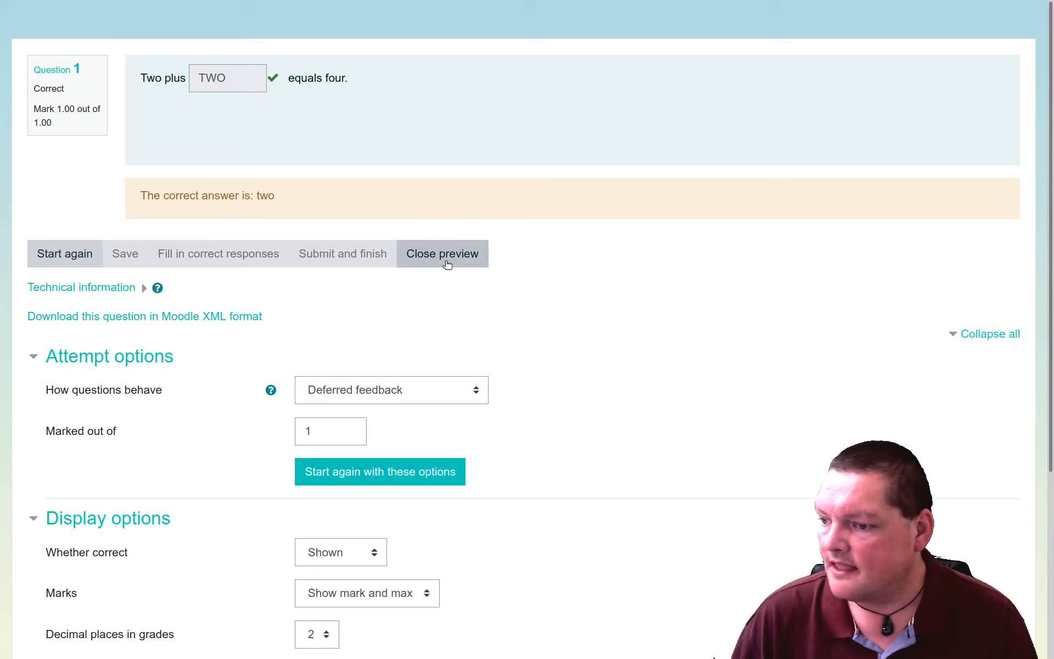
Edit the "2 + 2" question, set its case sensitivity to "Yes, case must match" and save the changes
{"action": "left_click", "coordinate": [382, 539]}
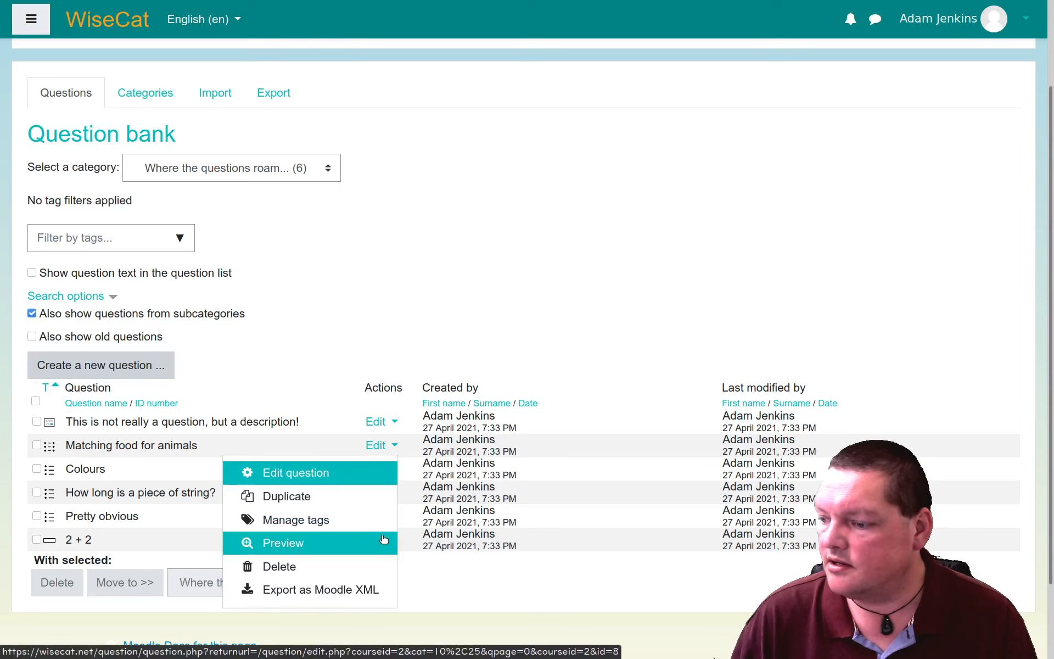
{"action": "left_click", "coordinate": [279, 474]}
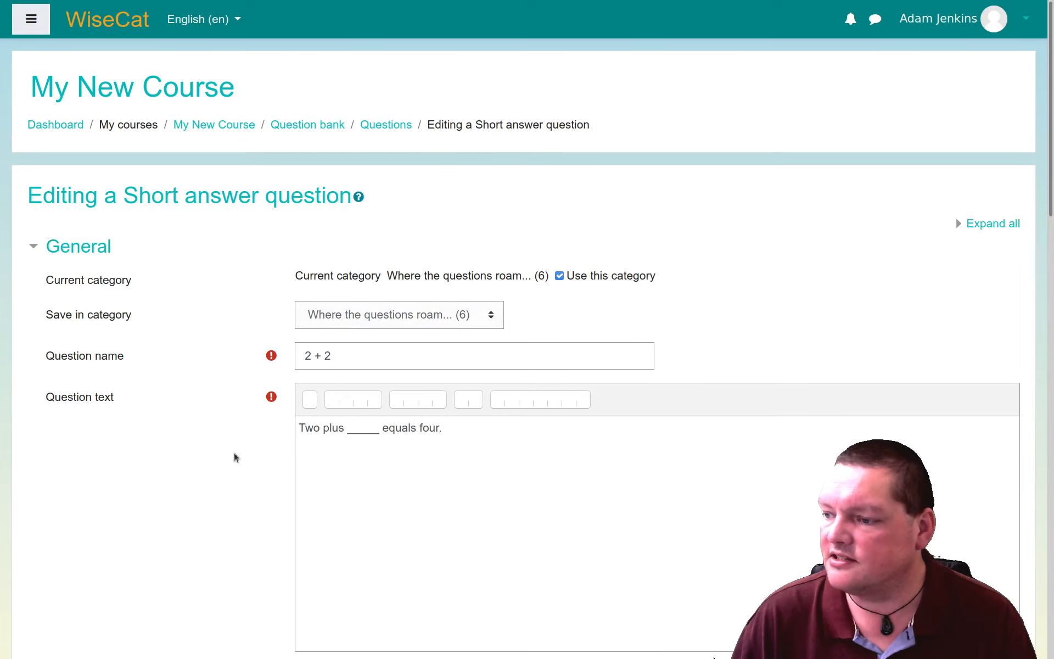
{"action": "scroll", "coordinate": [209, 461], "scroll_direction": "down", "scroll_amount": 5}
{"action": "scroll", "coordinate": [177, 462], "scroll_direction": "down", "scroll_amount": 5}
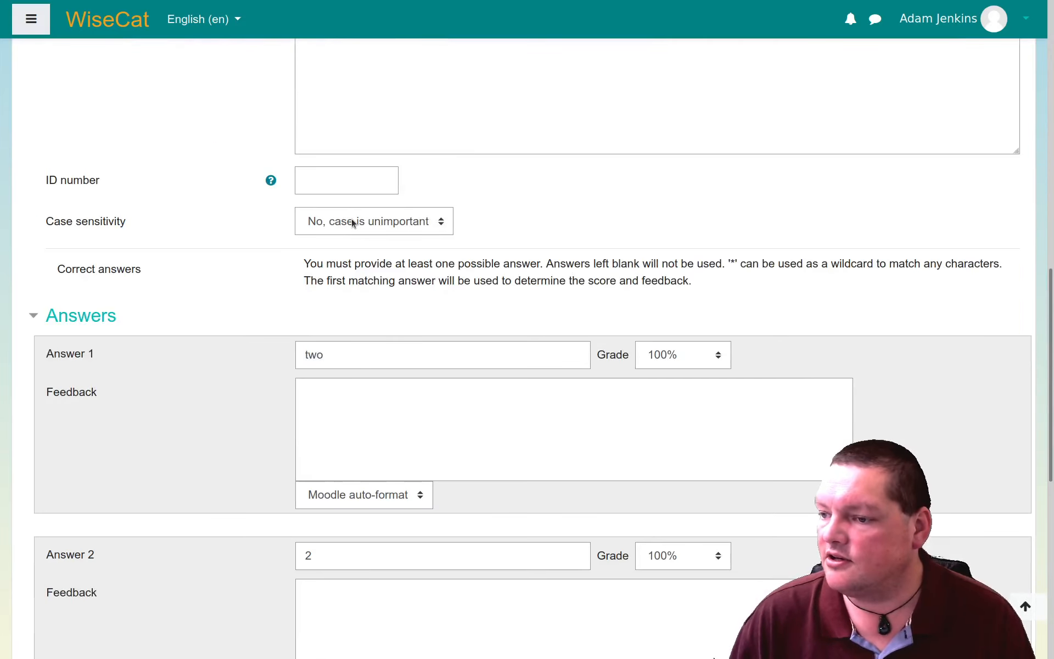
{"action": "left_click", "coordinate": [352, 221]}
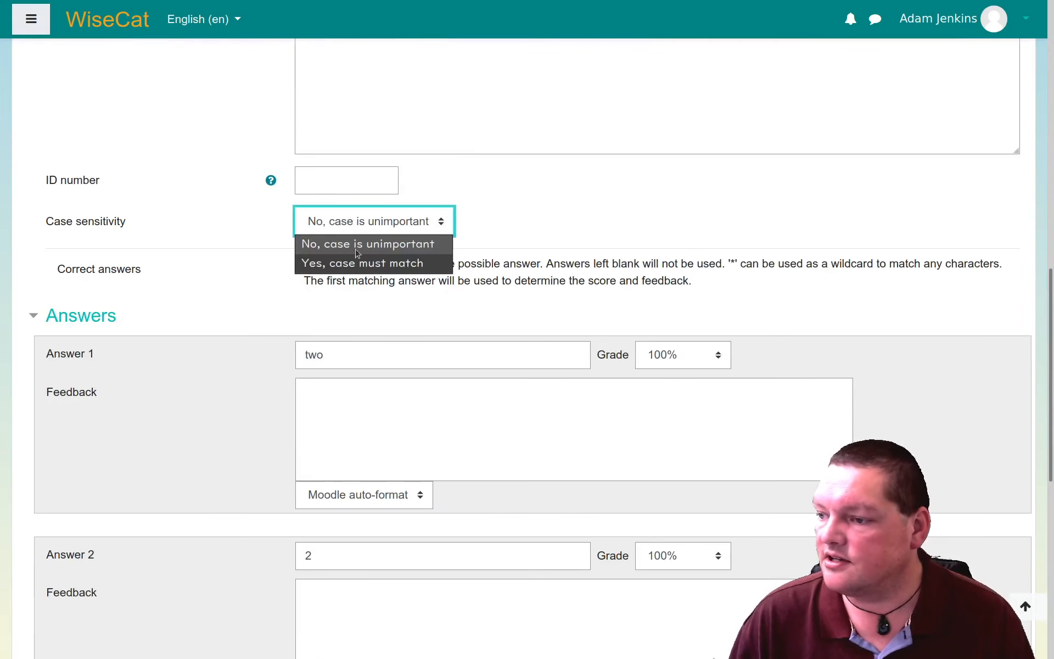
{"action": "left_click", "coordinate": [380, 264]}
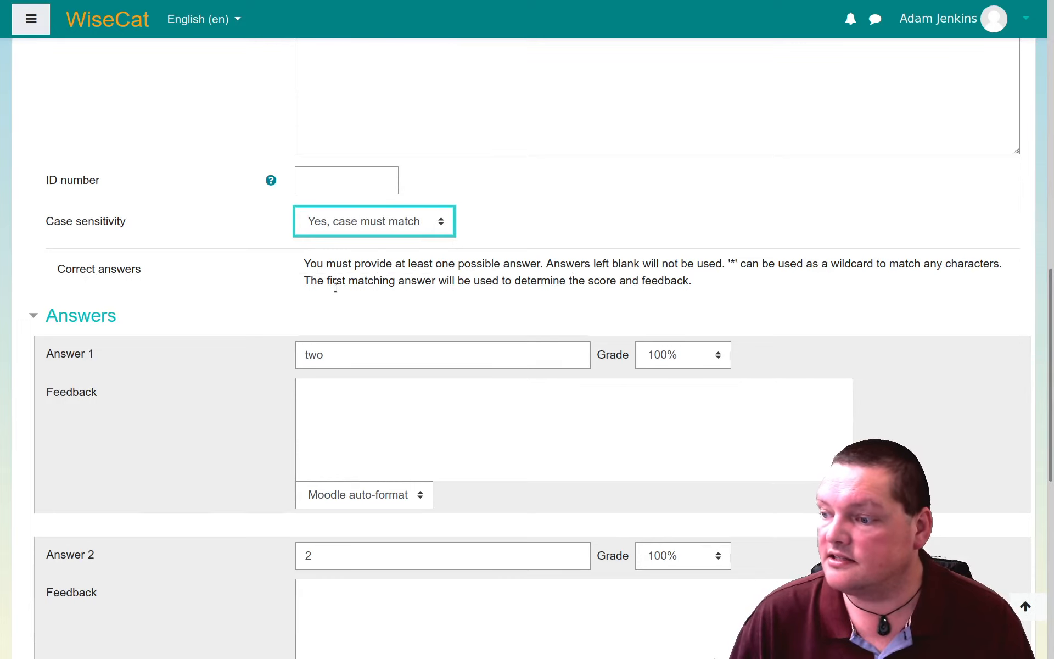
{"action": "scroll", "coordinate": [225, 329], "scroll_direction": "down", "scroll_amount": 9}
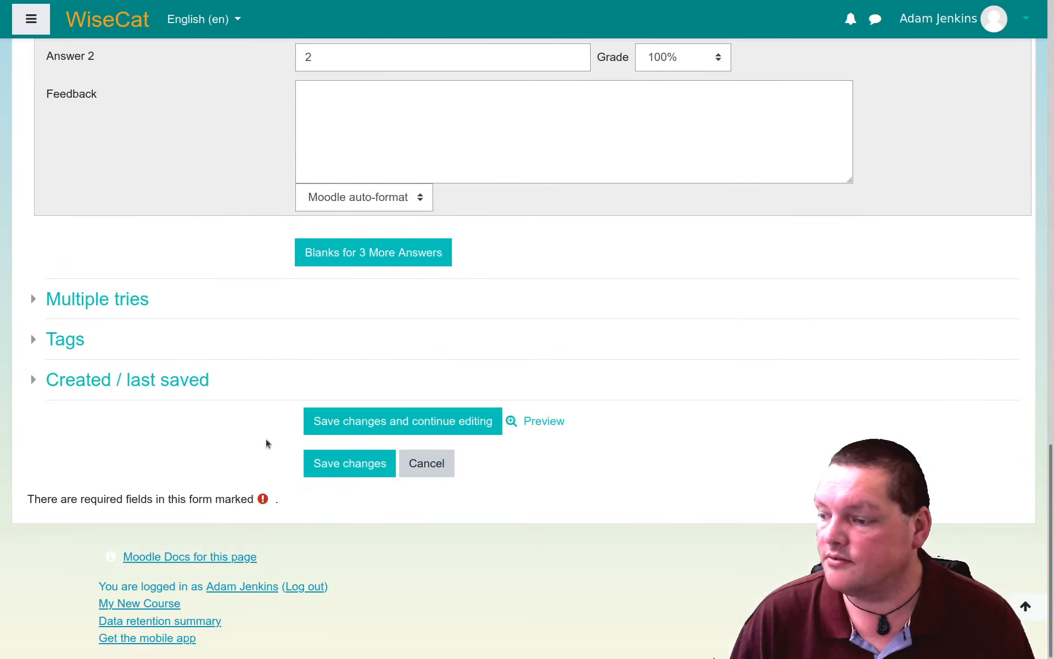
{"action": "left_click", "coordinate": [351, 464]}
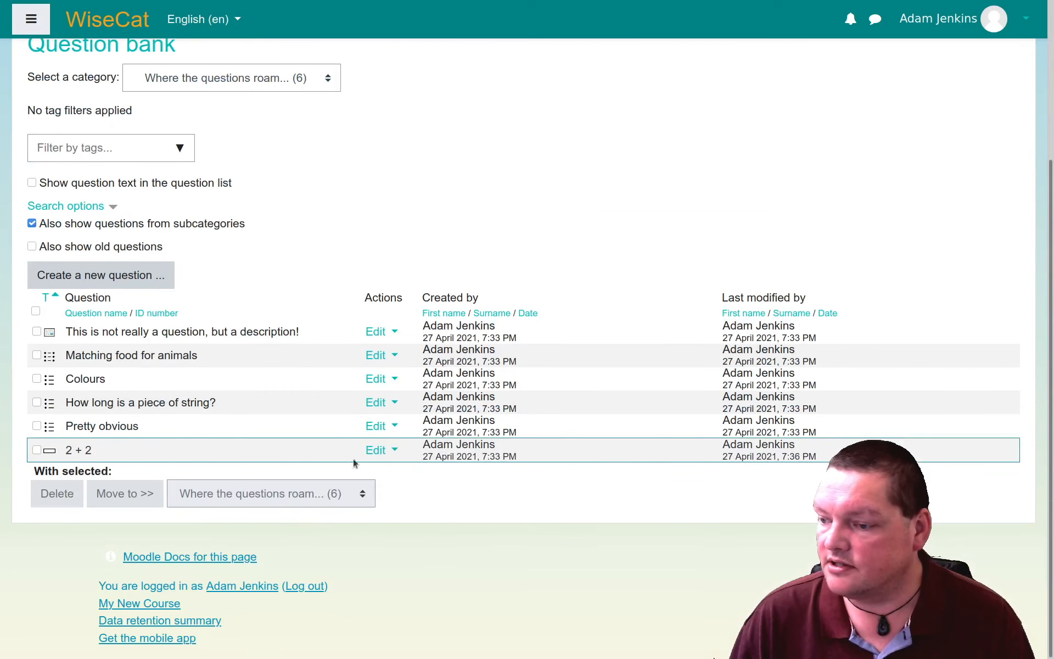
Preview the edited "2 + 2" question, submit TWO to check the case matching, and close the preview
{"action": "left_click", "coordinate": [379, 450]}
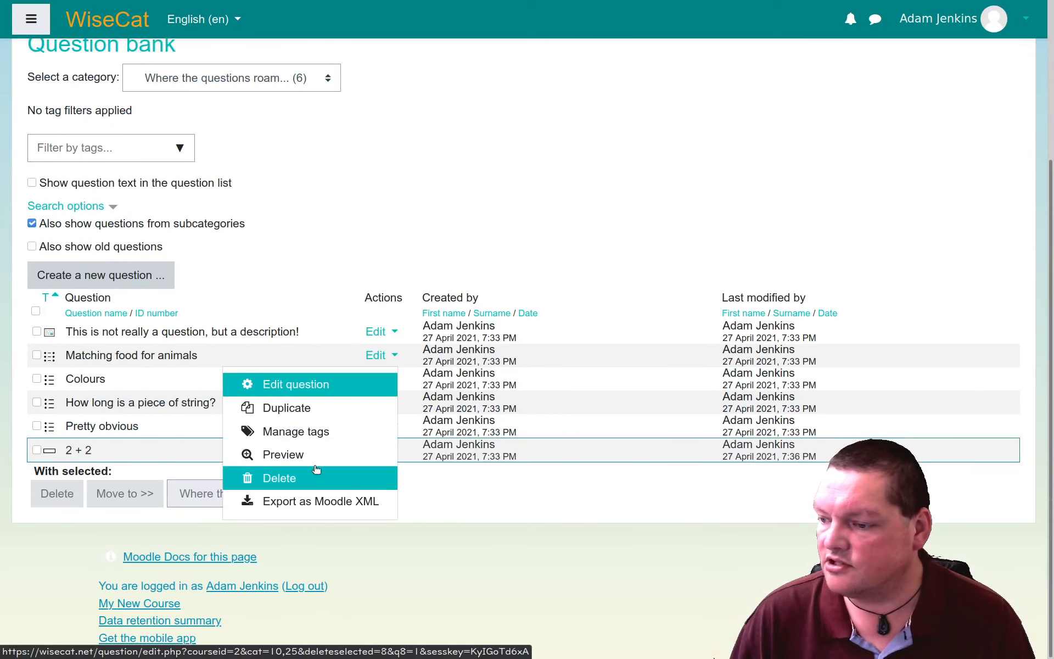
{"action": "left_click", "coordinate": [306, 456]}
{"action": "left_click", "coordinate": [211, 75]}
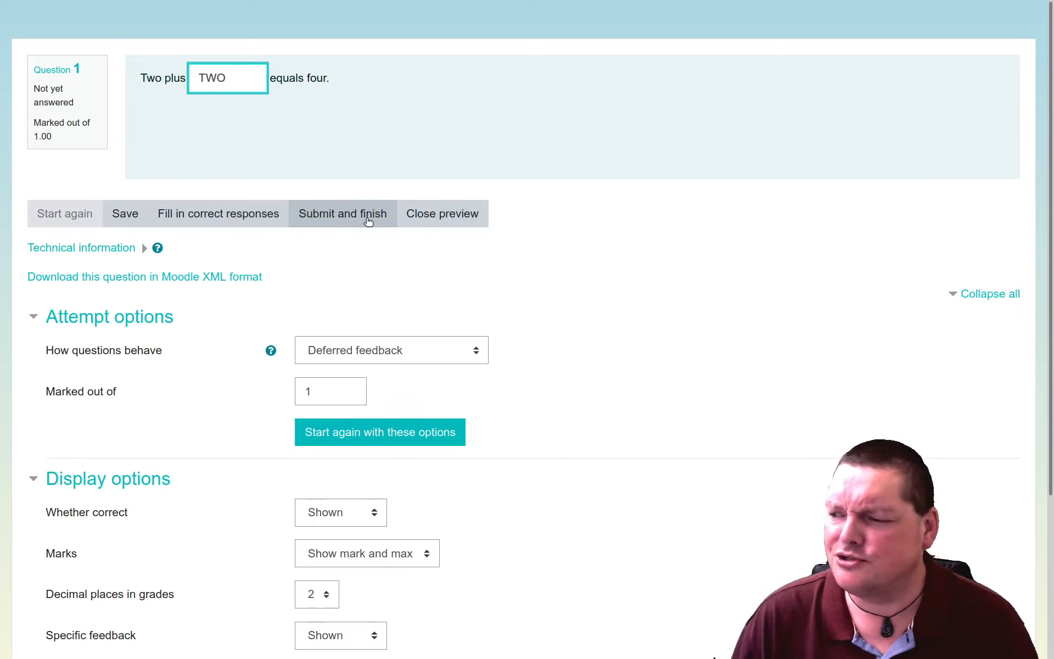
{"action": "left_click", "coordinate": [137, 219]}
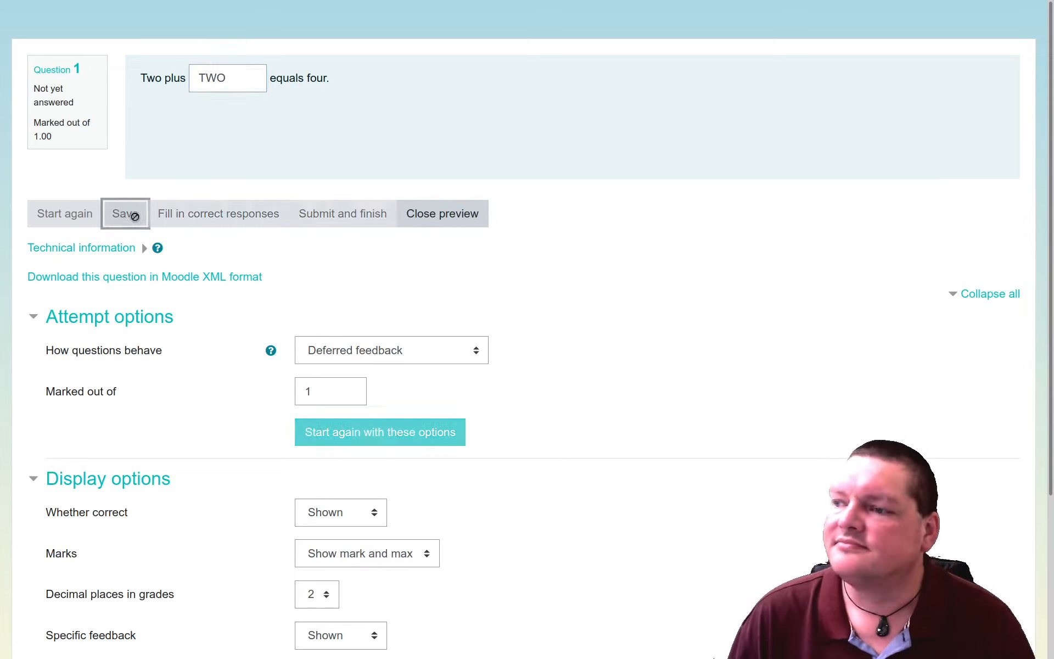
{"action": "left_click", "coordinate": [361, 205]}
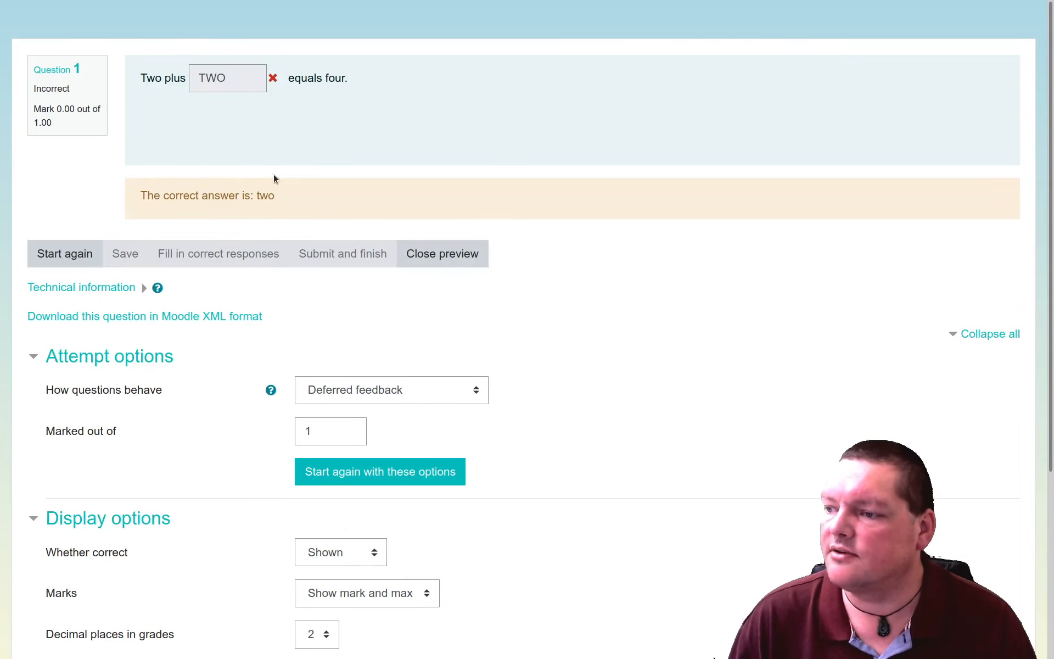
{"action": "left_click_drag", "start_coordinate": [255, 193], "coordinate": [275, 199]}
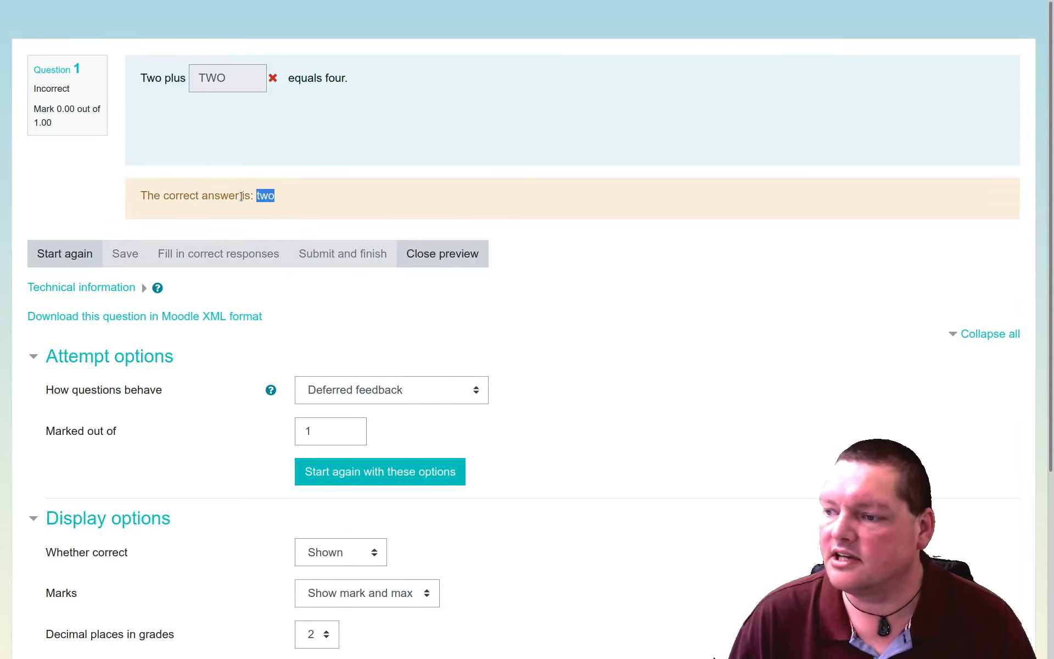
{"action": "left_click", "coordinate": [434, 253]}
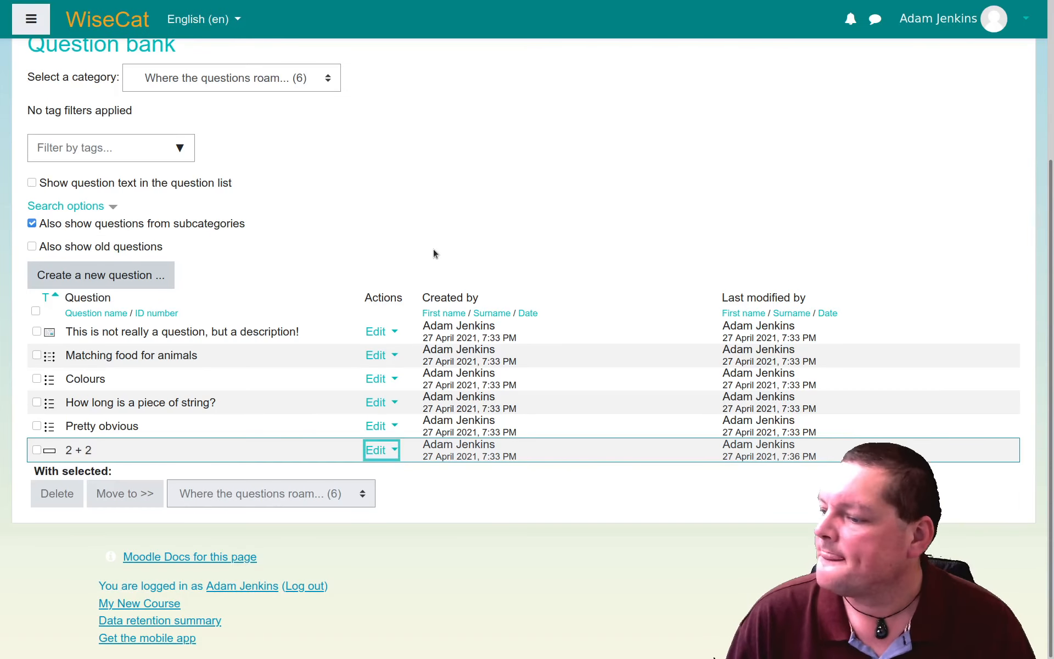
{"action": "scroll", "coordinate": [335, 307], "scroll_direction": "up", "scroll_amount": 3}
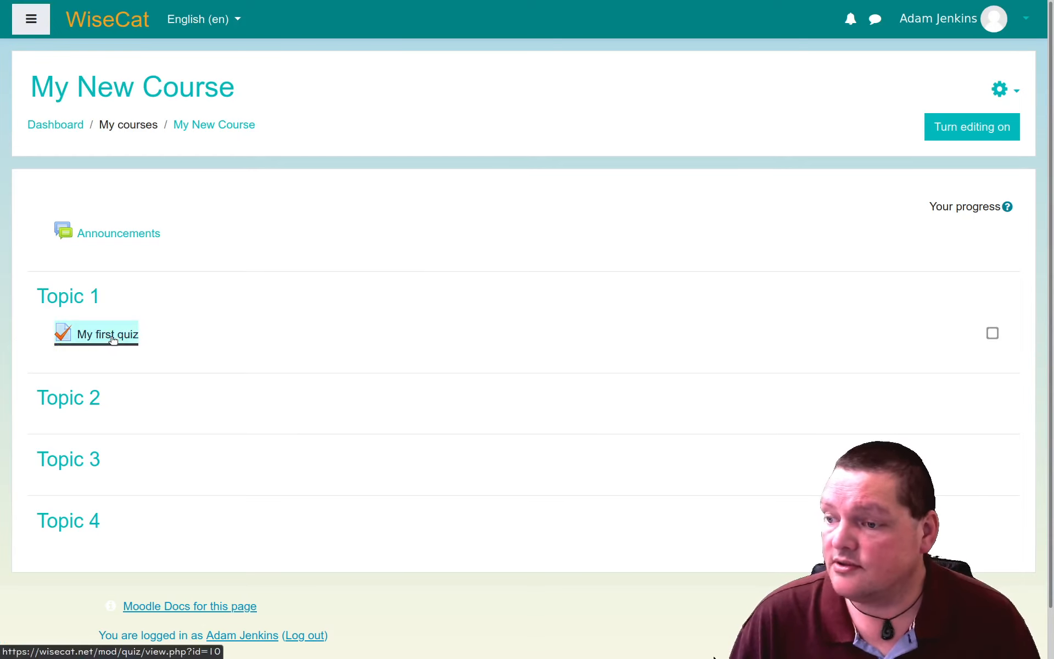
Open "My first quiz" under Topic 1 and bring up its question list for editing
{"action": "left_click", "coordinate": [112, 340]}
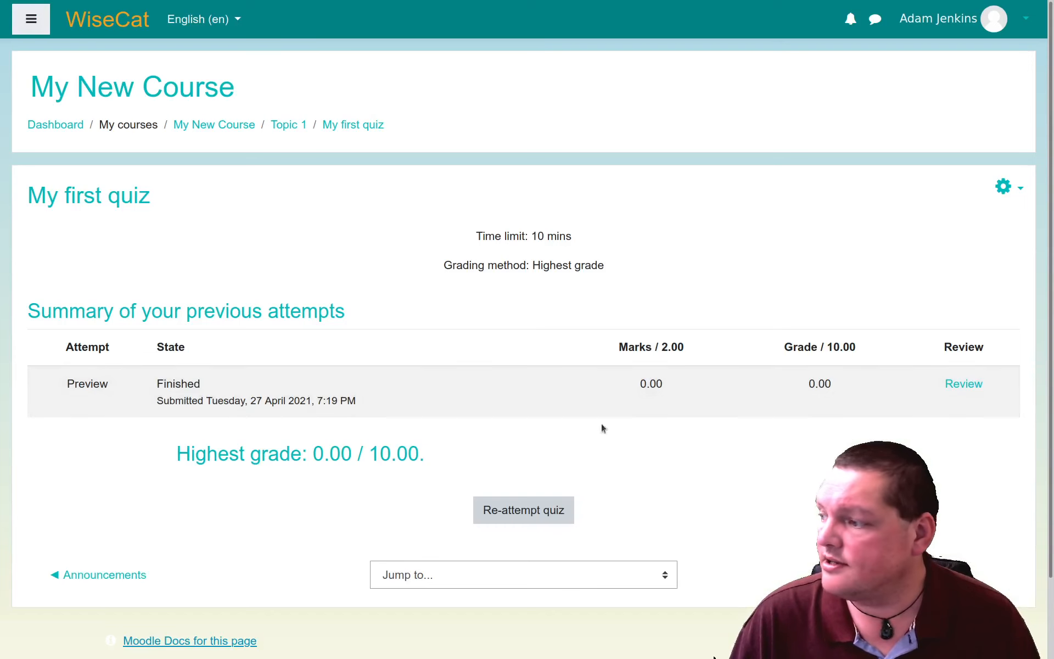
{"action": "left_click", "coordinate": [1009, 187]}
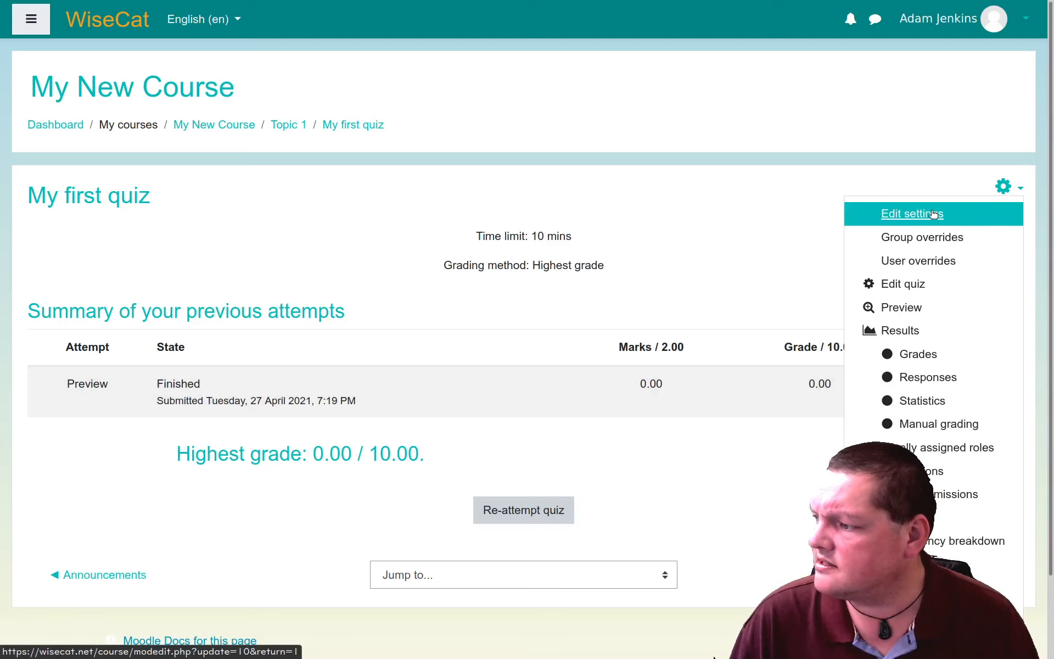
{"action": "left_click", "coordinate": [913, 283]}
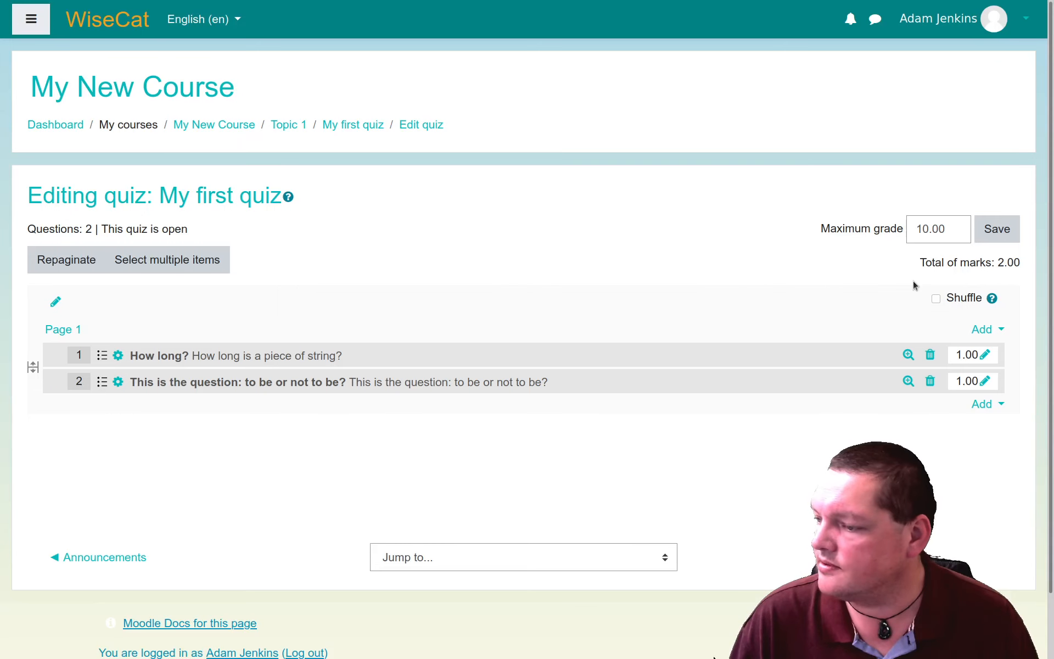
Add 3 random questions from the category "Where the questions roam..." at the end of the quiz
{"action": "left_click", "coordinate": [989, 407]}
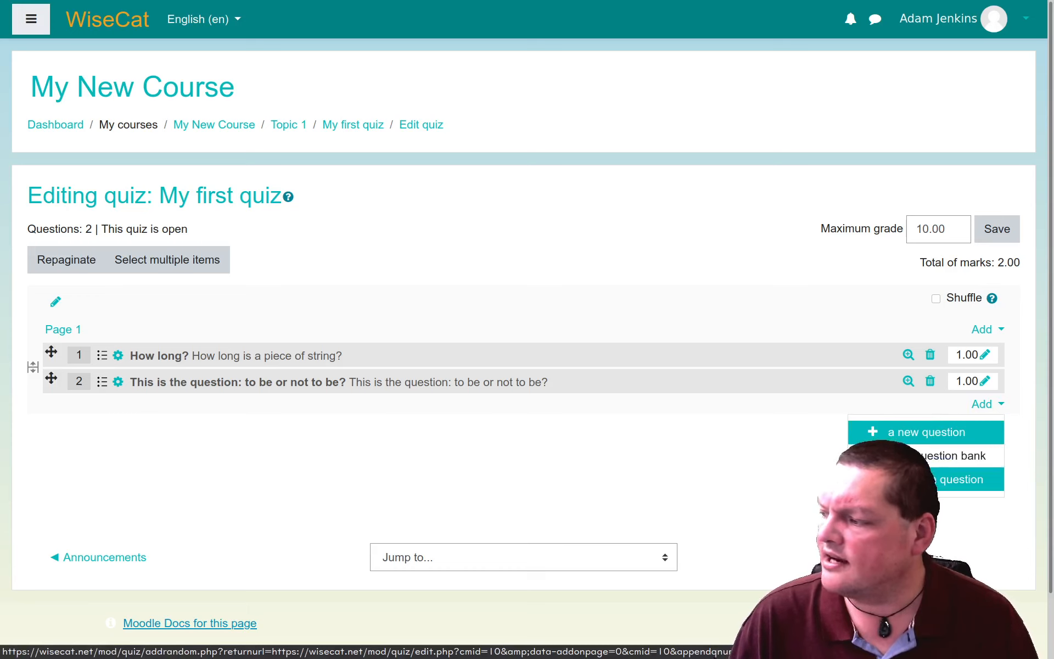
{"action": "left_click", "coordinate": [961, 479]}
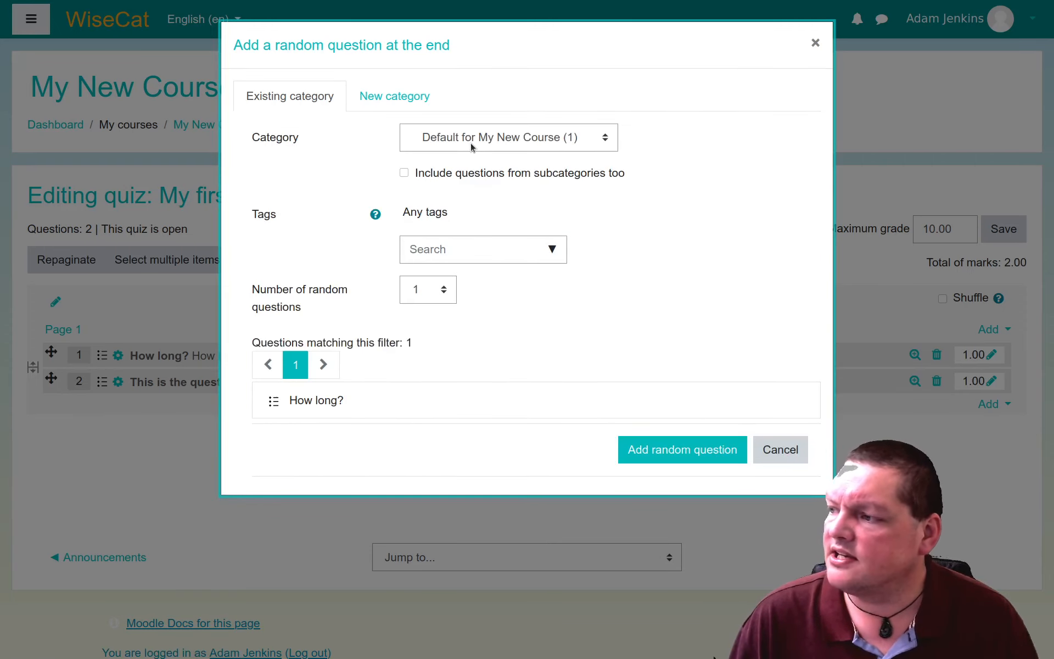
{"action": "left_click", "coordinate": [470, 144]}
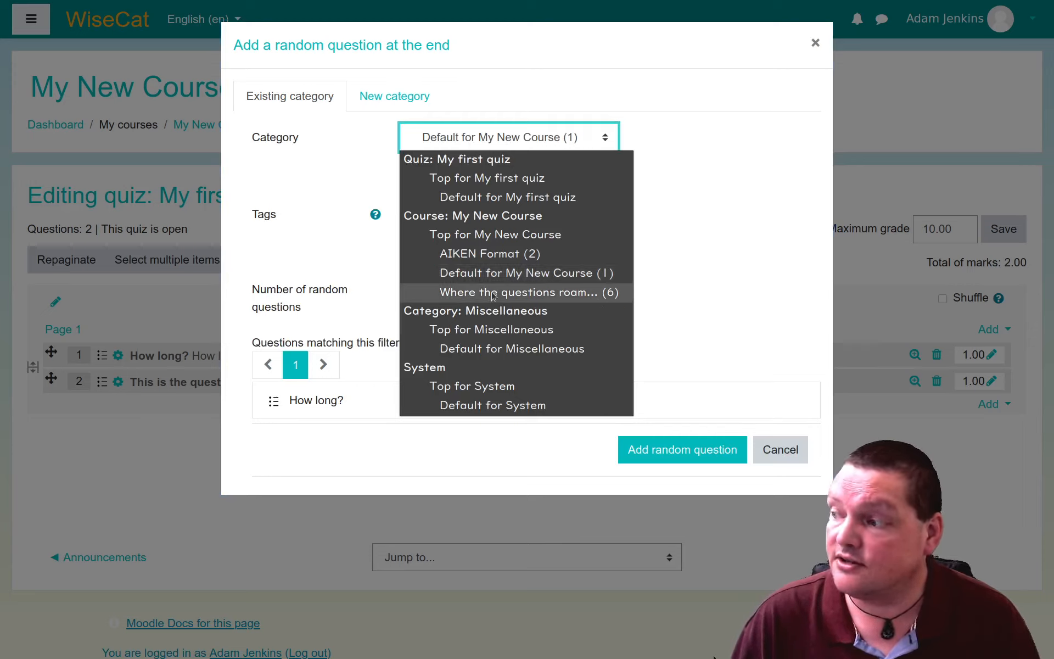
{"action": "left_click", "coordinate": [493, 293]}
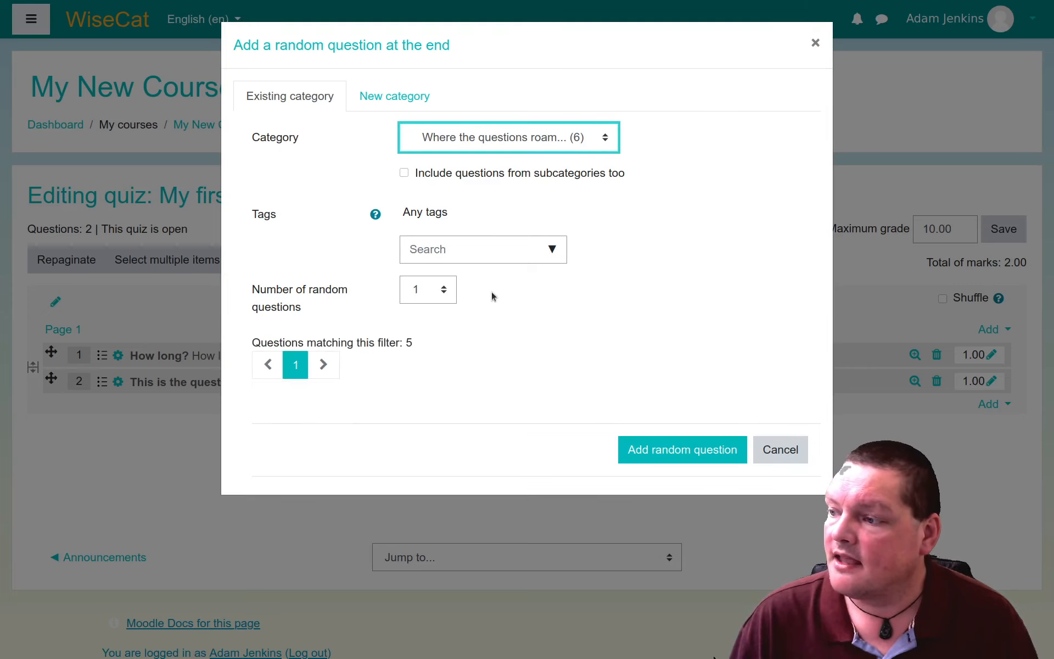
{"action": "left_click", "coordinate": [441, 294]}
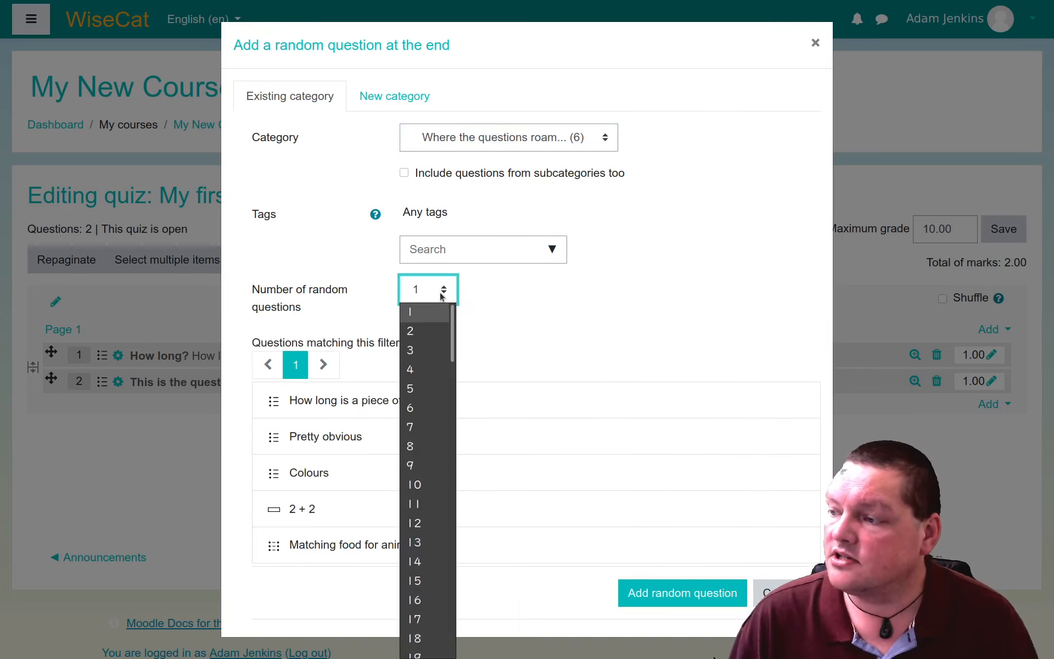
{"action": "left_click", "coordinate": [426, 351]}
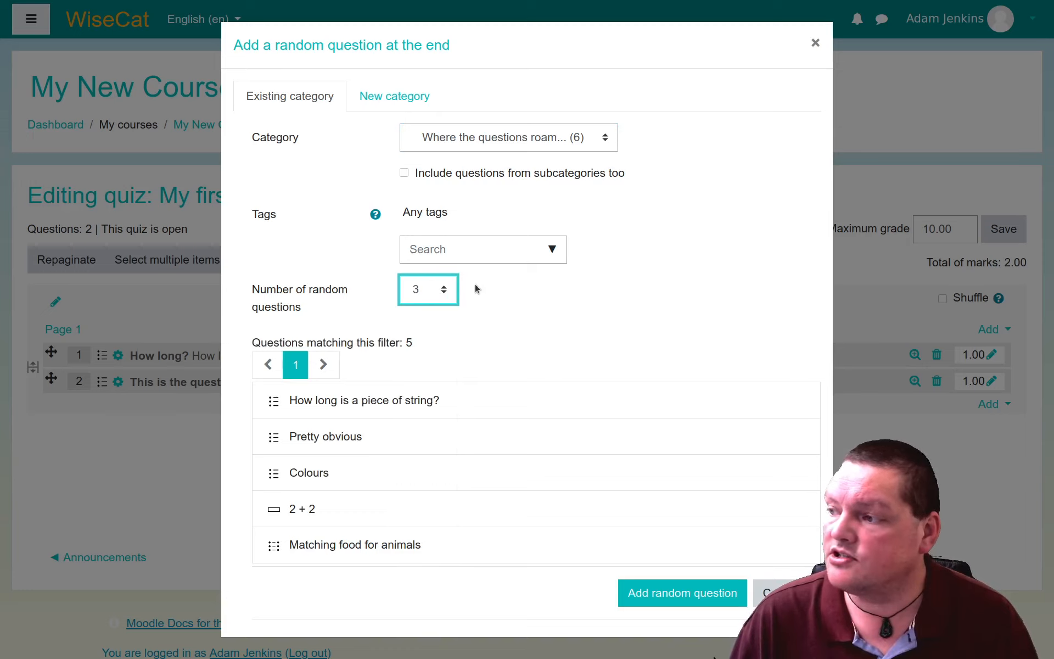
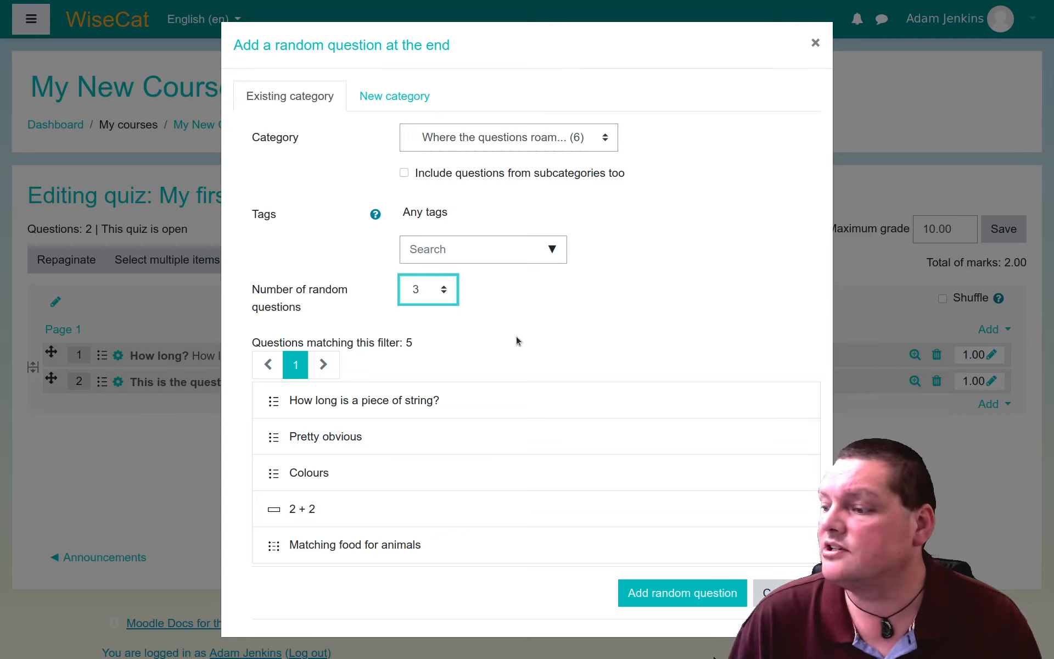
{"action": "left_click", "coordinate": [673, 603]}
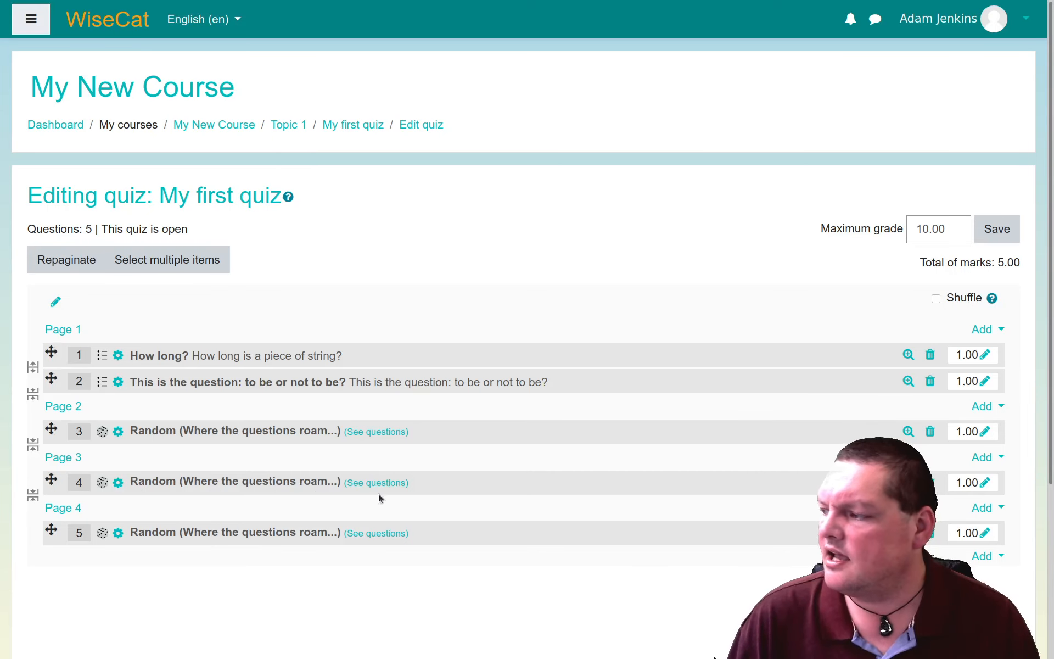
Add "This is not really a question, but a description!" from the question bank at the end of the quiz
{"action": "left_click", "coordinate": [982, 556]}
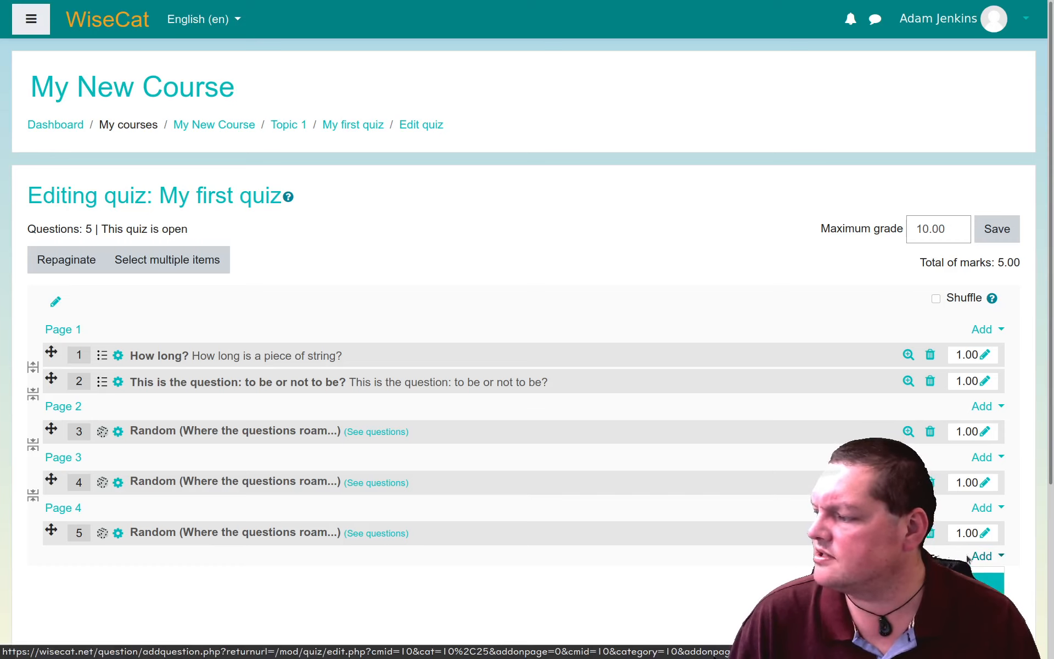
{"action": "scroll", "coordinate": [736, 541], "scroll_direction": "down", "scroll_amount": 4}
{"action": "scroll", "coordinate": [736, 541], "scroll_direction": "up", "scroll_amount": 3}
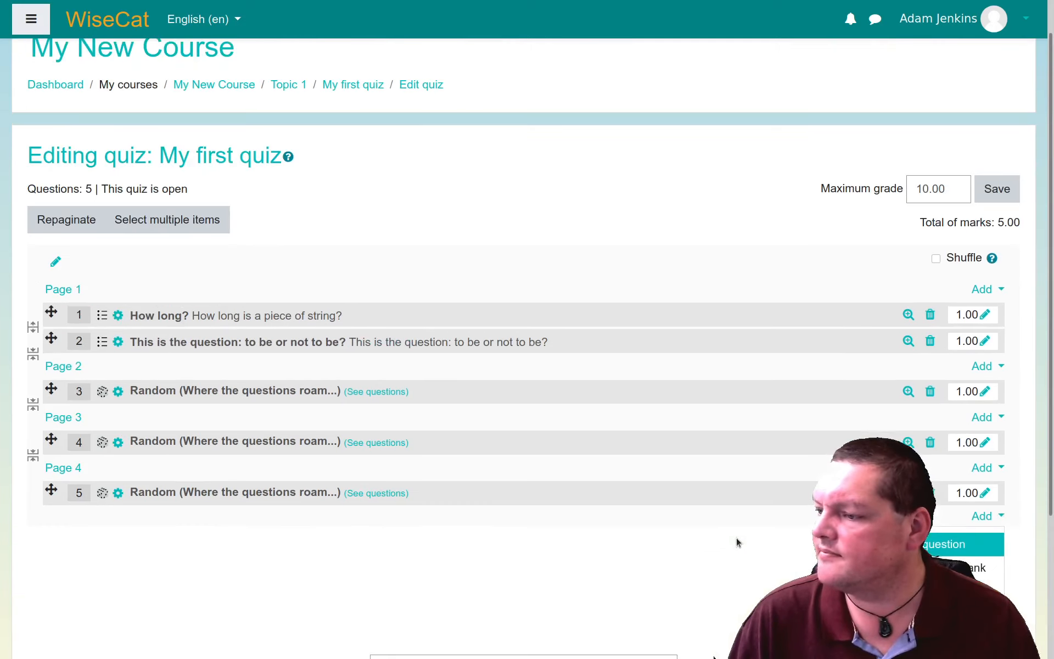
{"action": "scroll", "coordinate": [802, 527], "scroll_direction": "down", "scroll_amount": 1}
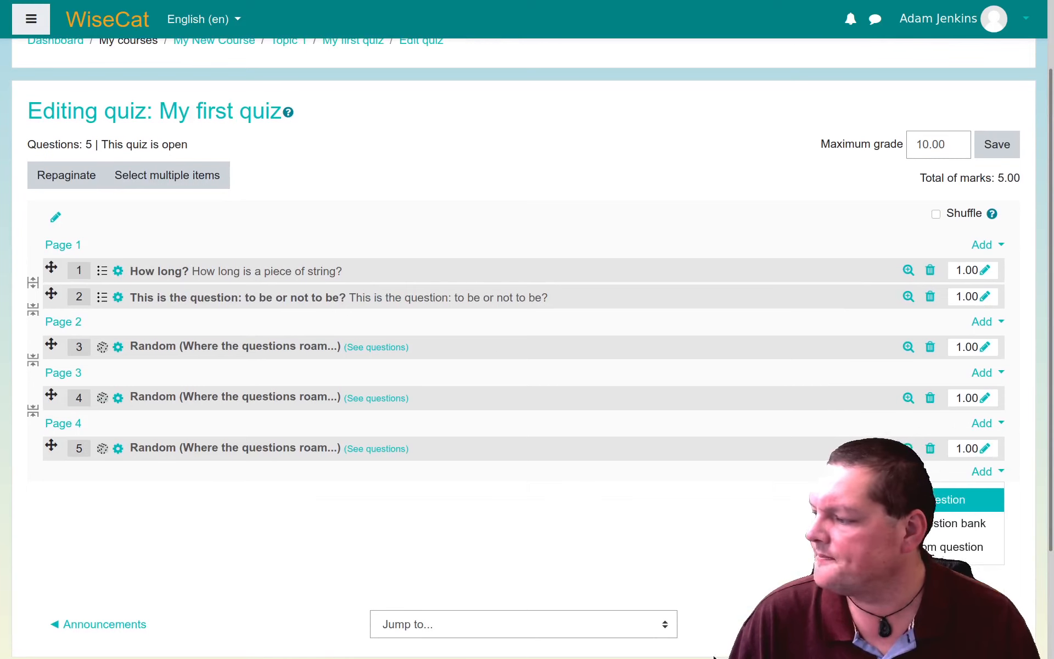
{"action": "left_click", "coordinate": [966, 523]}
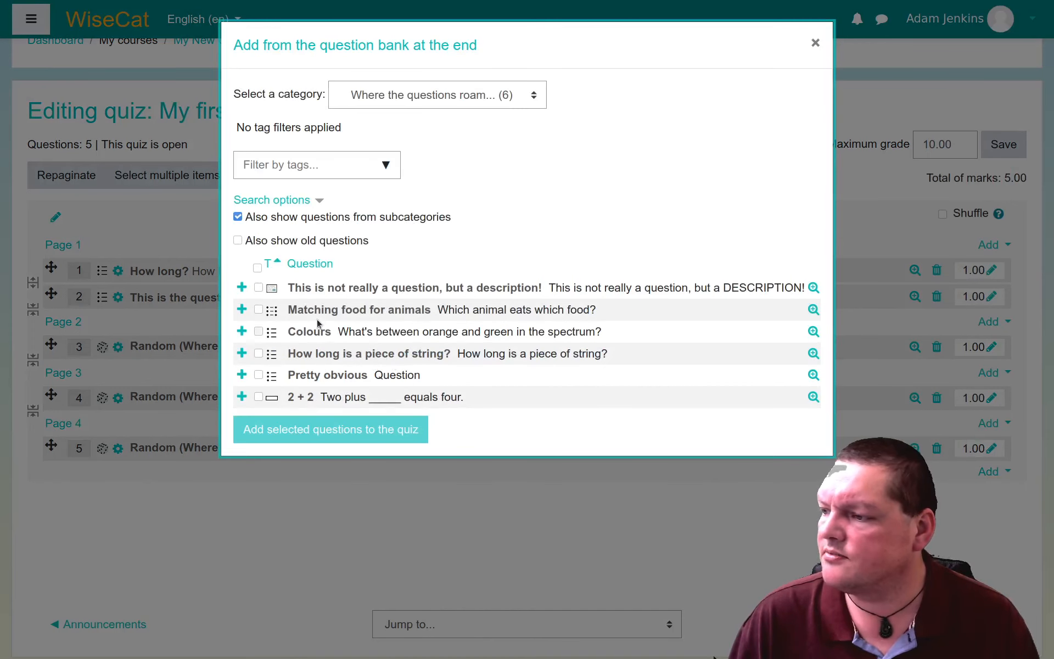
{"action": "left_click", "coordinate": [242, 287]}
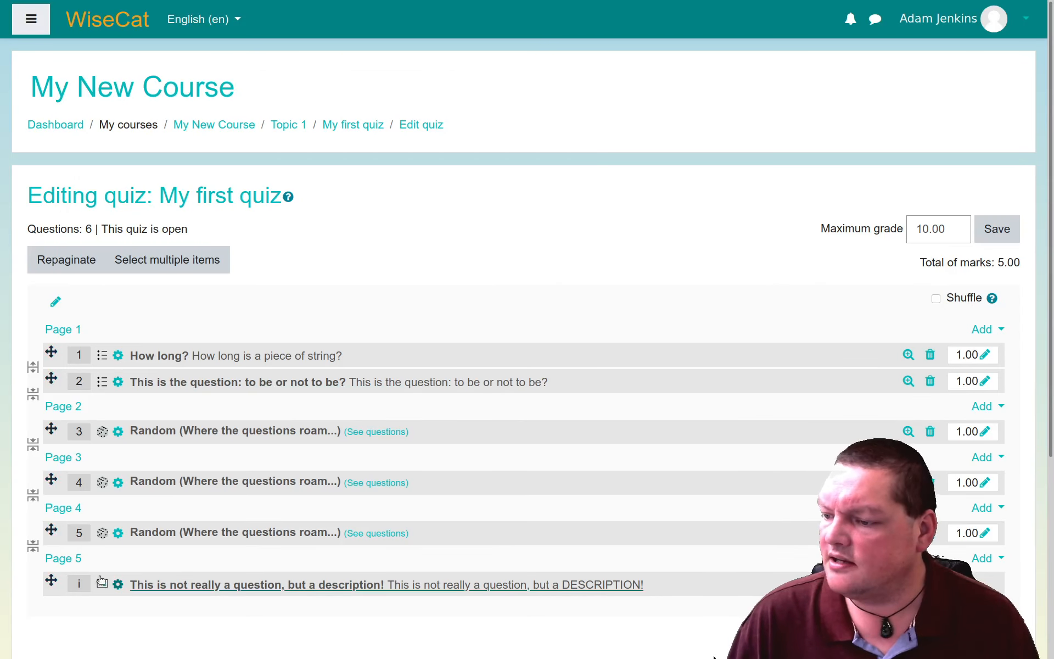
Move the description to the start of page 2 and remove the page breaks between the three random questions
{"action": "left_click_drag", "start_coordinate": [51, 580], "coordinate": [54, 431]}
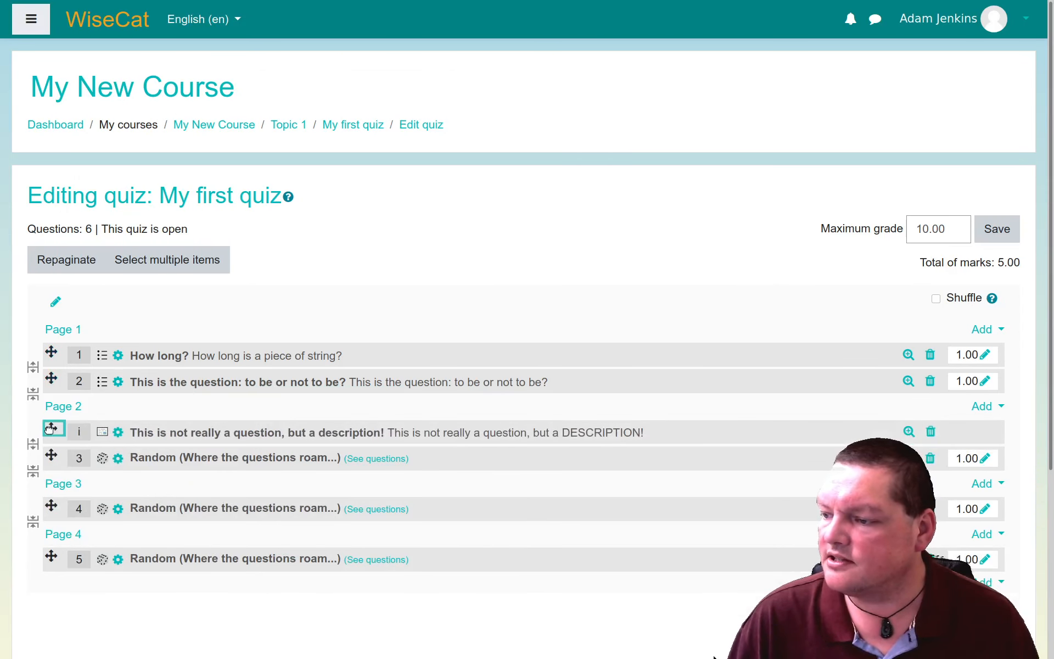
{"action": "left_click", "coordinate": [33, 471]}
{"action": "left_click", "coordinate": [33, 498]}
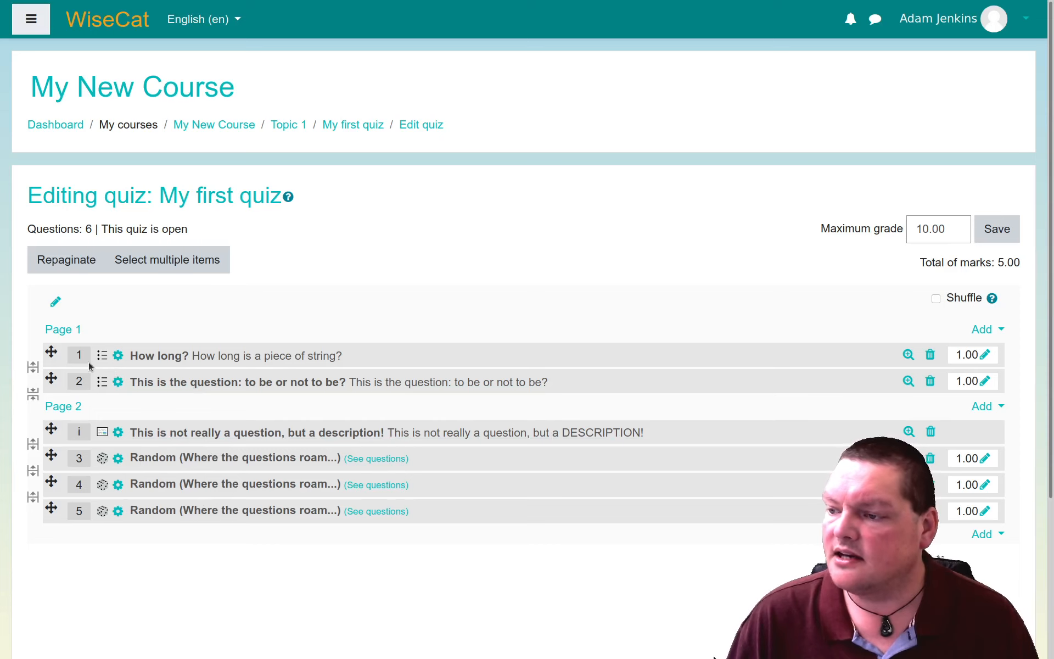
Delete "How long?" and "This is the question: to be or not to be?" from the quiz
{"action": "left_click", "coordinate": [930, 355]}
{"action": "left_click", "coordinate": [454, 417]}
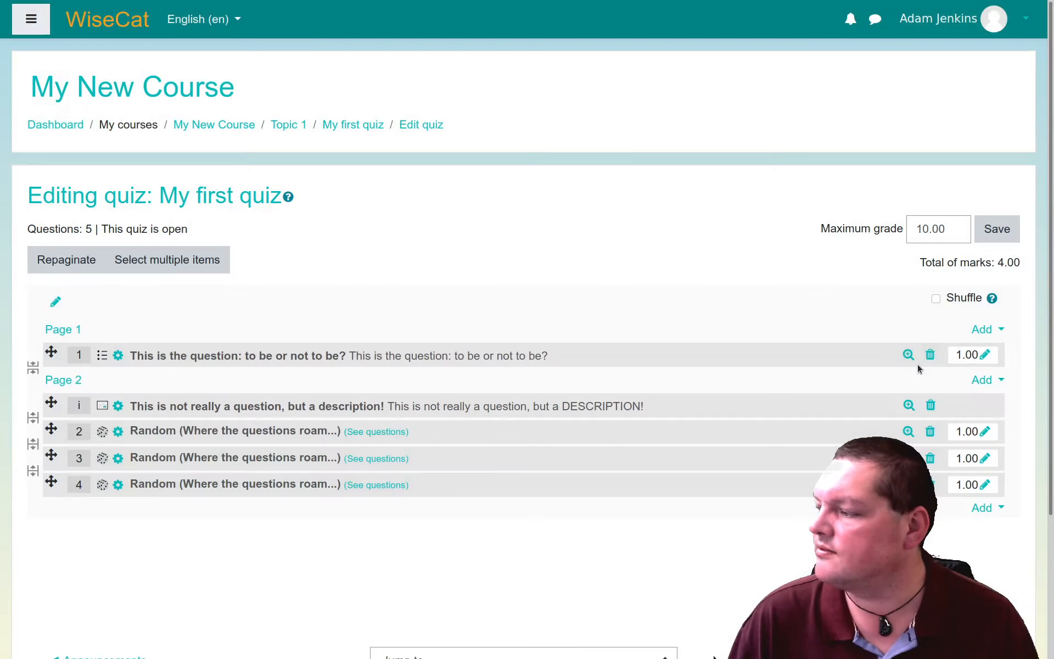
{"action": "left_click", "coordinate": [929, 356]}
{"action": "left_click", "coordinate": [453, 417]}
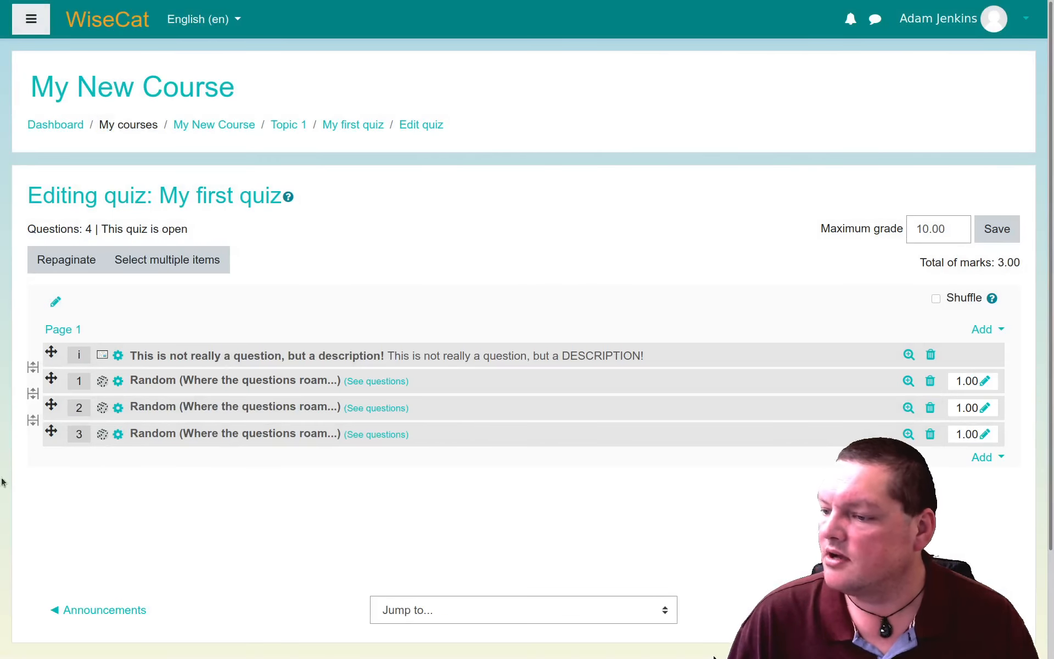
Add 1 random question from the category "AIKEN Format" at the end of the quiz
{"action": "left_click", "coordinate": [986, 457]}
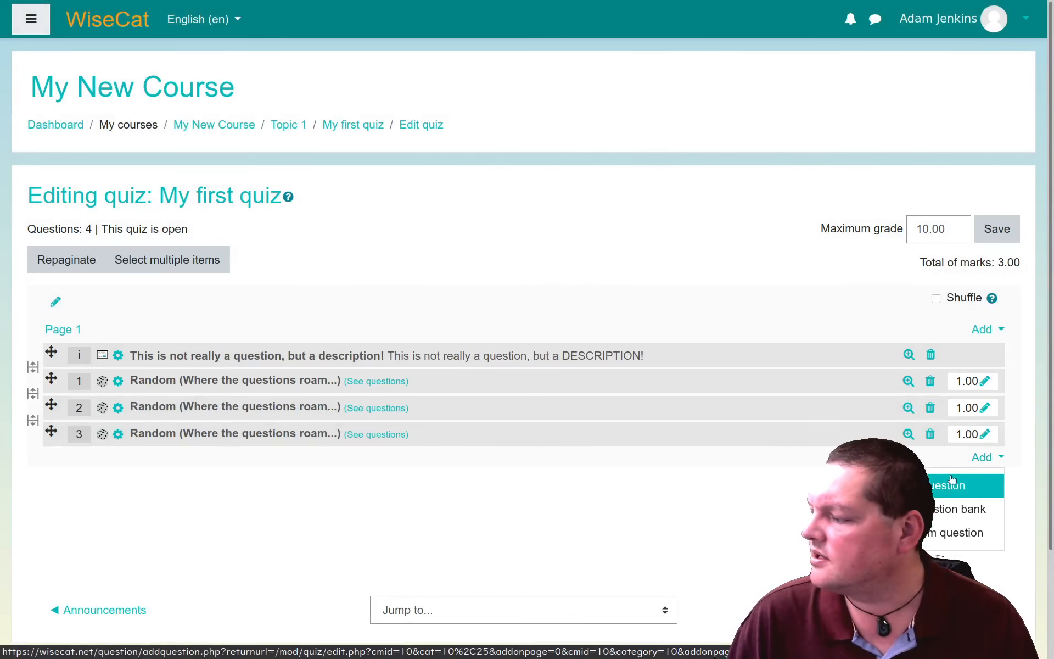
{"action": "left_click", "coordinate": [944, 527]}
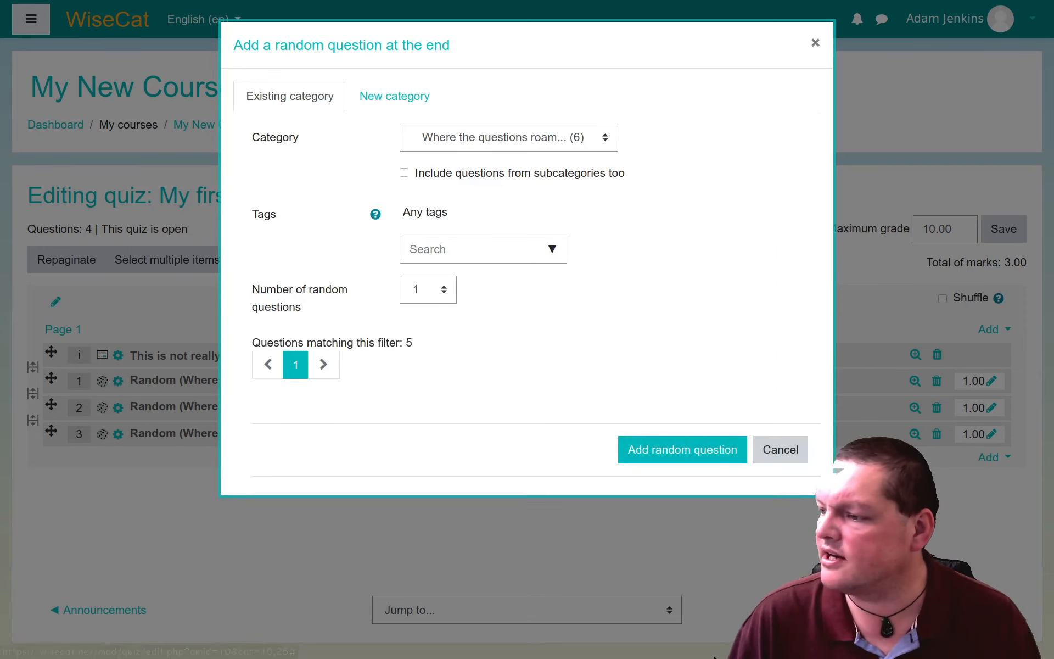
{"action": "left_click", "coordinate": [503, 144]}
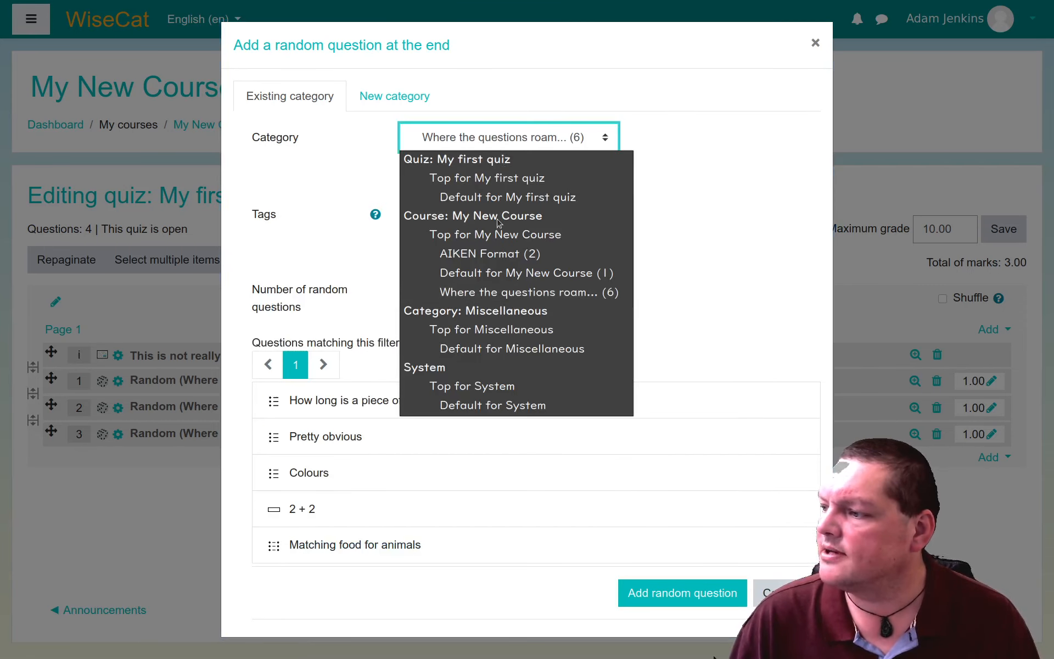
{"action": "left_click", "coordinate": [503, 254]}
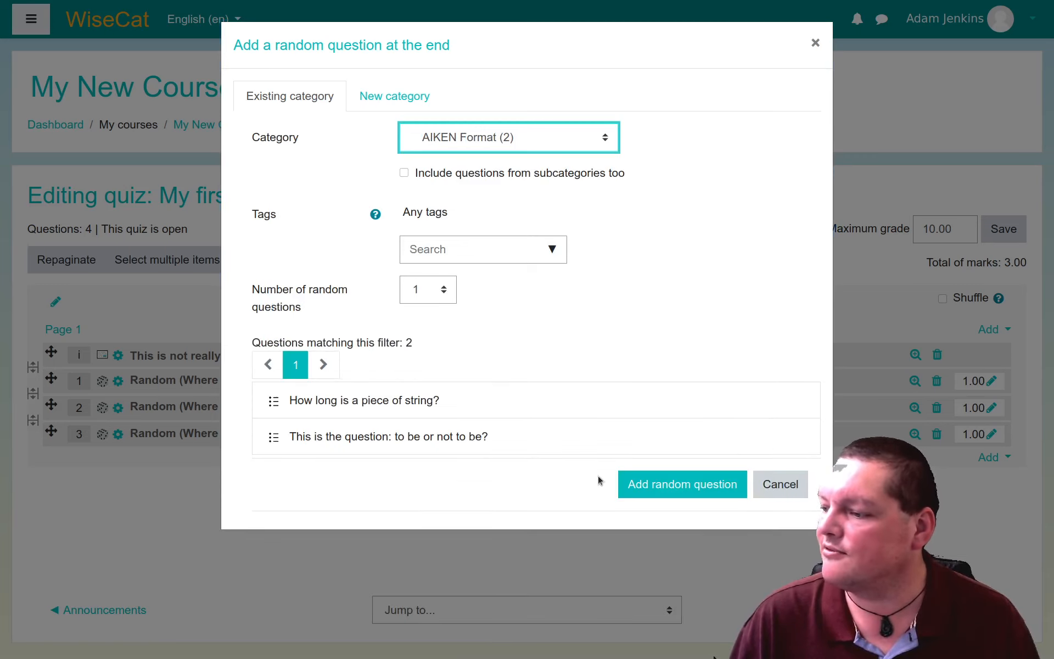
{"action": "left_click", "coordinate": [682, 484]}
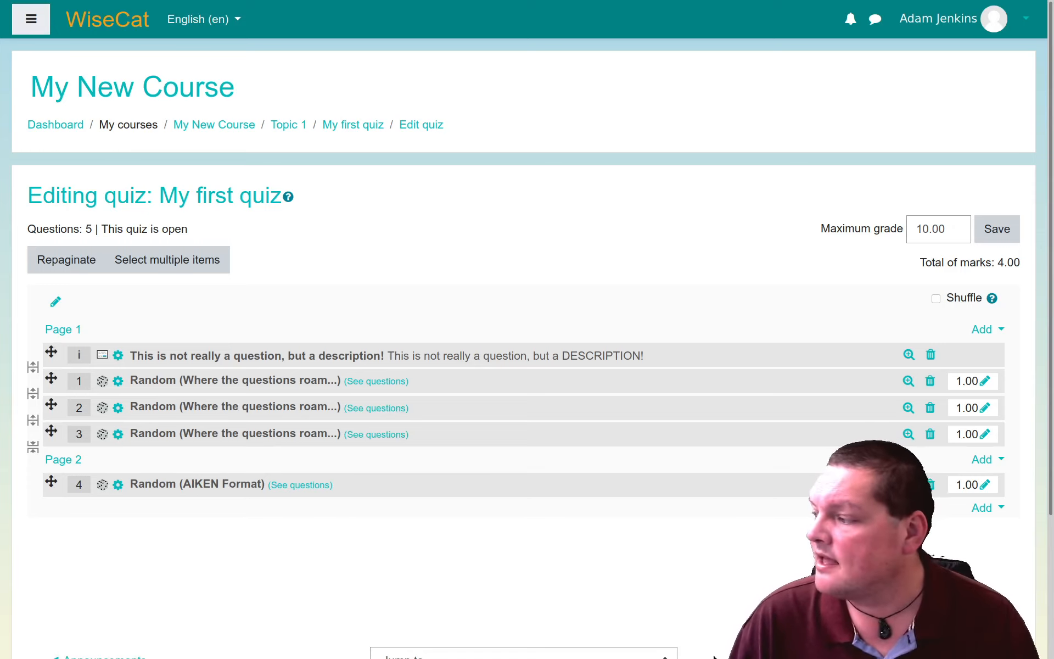
Start a timed preview attempt of "My first quiz" and highlight the description text at its beginning
{"action": "left_click", "coordinate": [358, 126]}
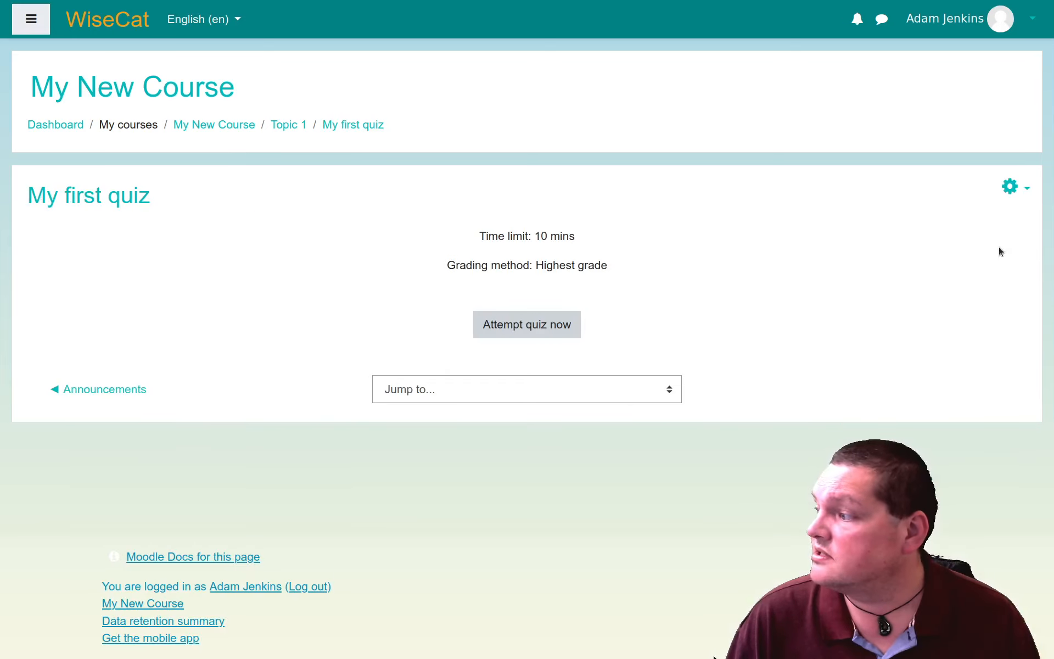
{"action": "left_click", "coordinate": [1009, 187]}
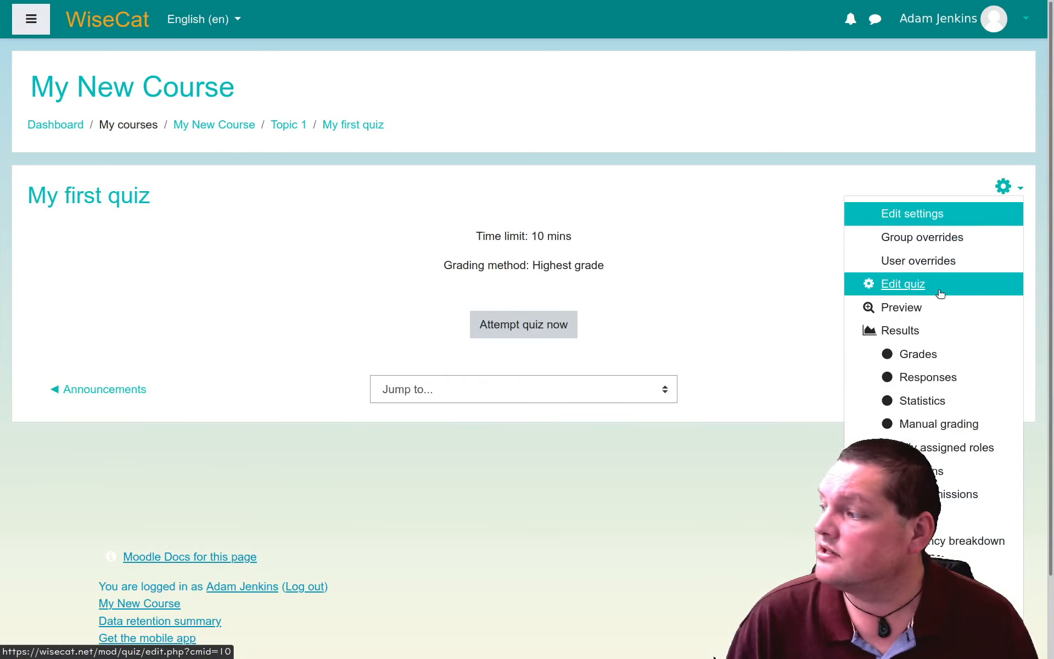
{"action": "left_click", "coordinate": [923, 307]}
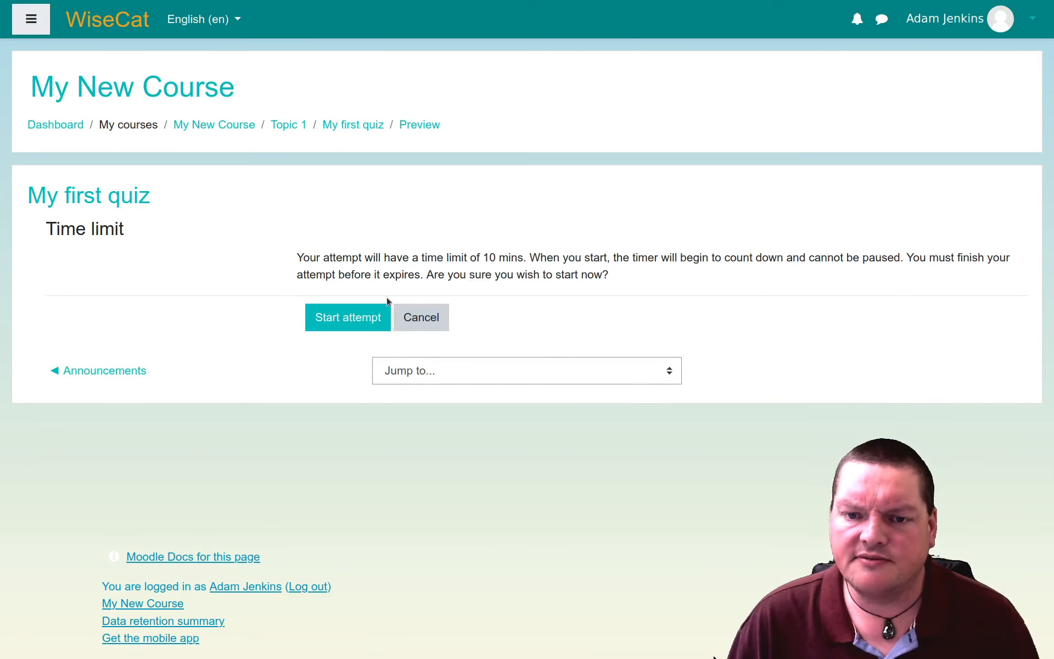
{"action": "left_click", "coordinate": [329, 317]}
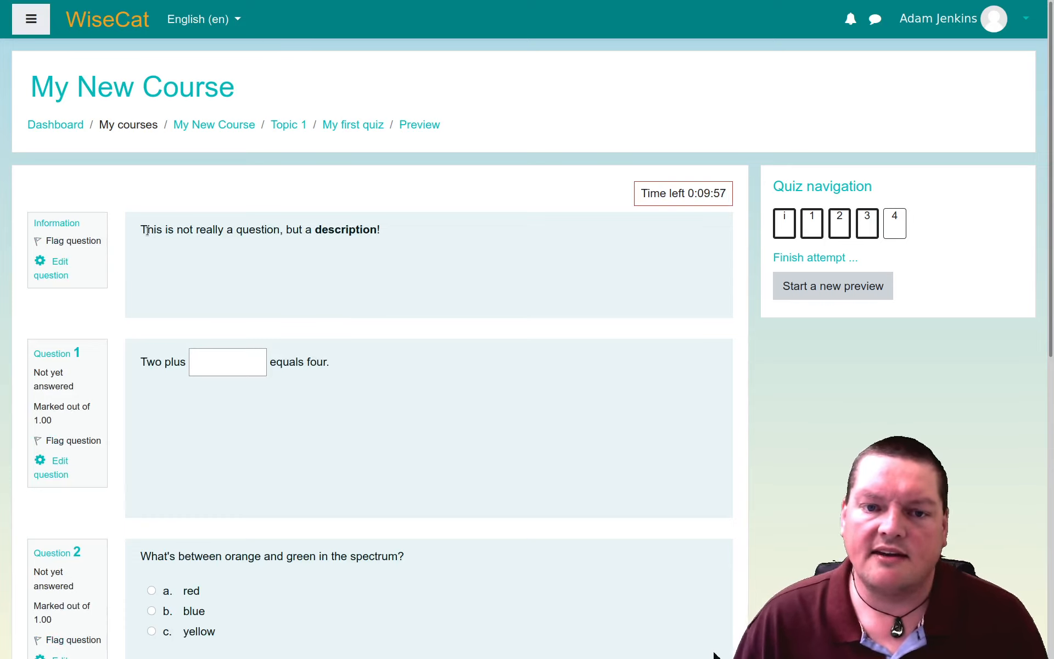
{"action": "left_click_drag", "start_coordinate": [147, 231], "coordinate": [371, 233]}
{"action": "left_click", "coordinate": [371, 233]}
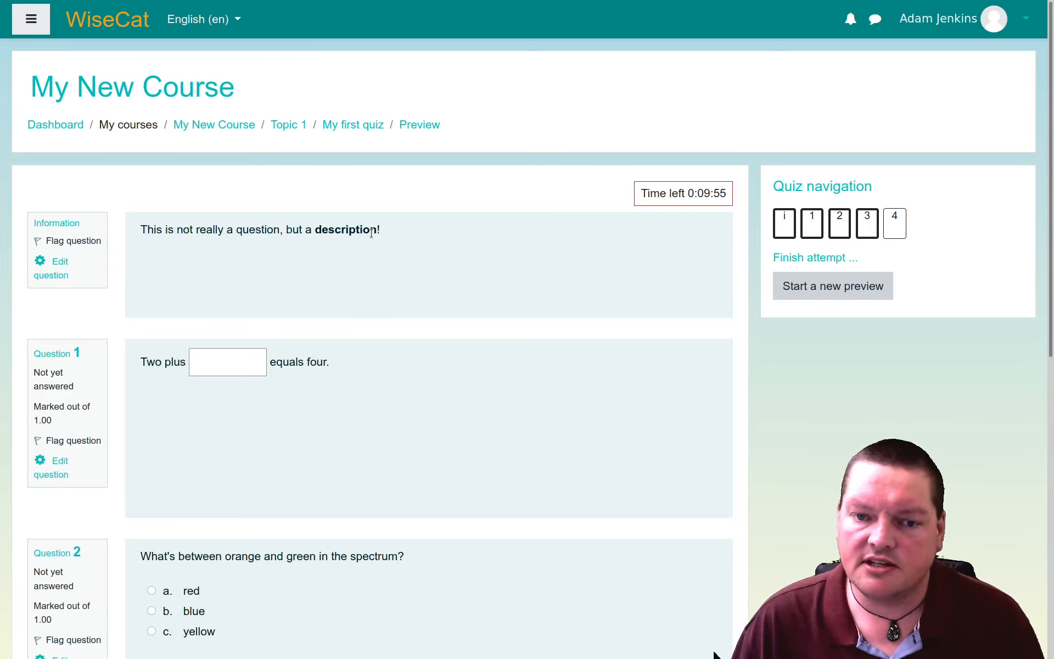
{"action": "triple_click", "coordinate": [371, 233]}
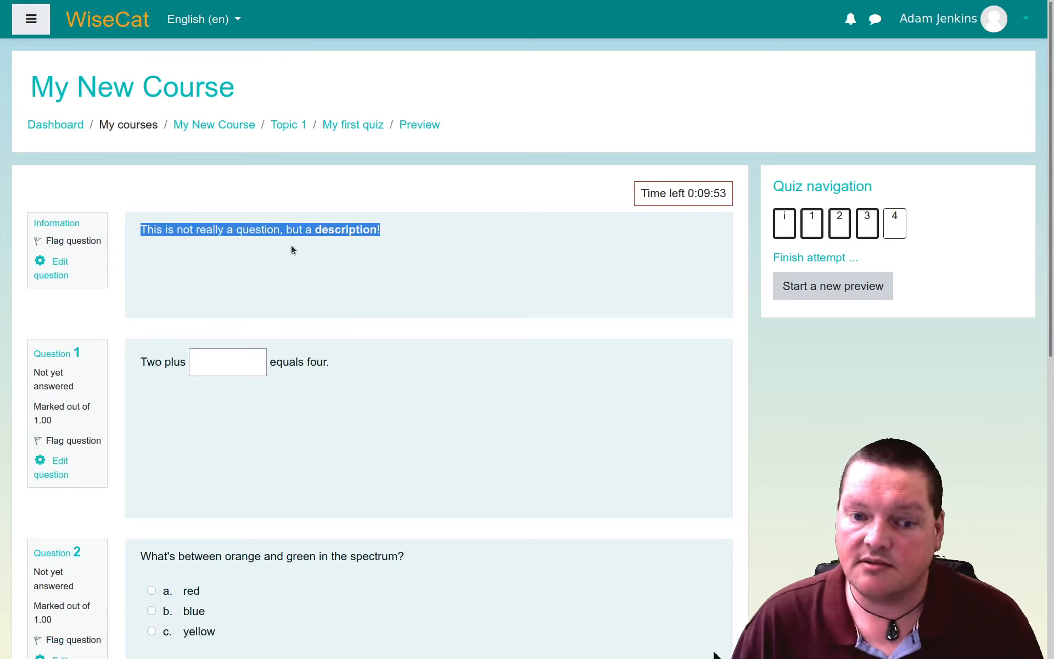
Answer the "Two plus ... equals four" question with 2 and choose yellow for the spectrum question
{"action": "scroll", "coordinate": [290, 245], "scroll_direction": "down", "scroll_amount": 5}
{"action": "scroll", "coordinate": [291, 245], "scroll_direction": "up", "scroll_amount": 2}
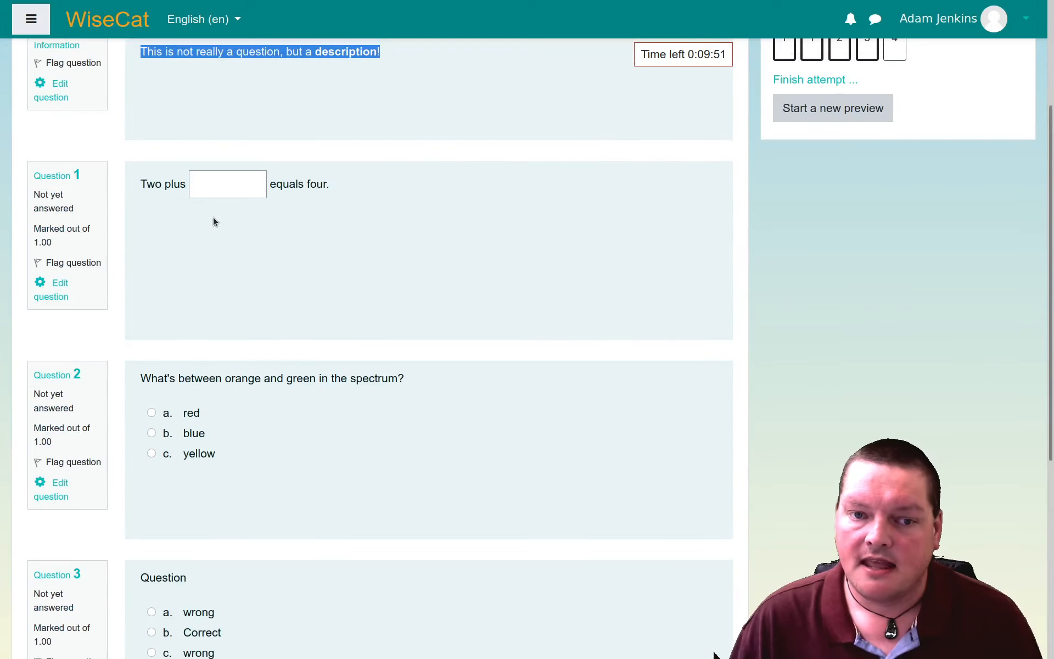
{"action": "left_click", "coordinate": [205, 183]}
{"action": "type", "text": "2"}
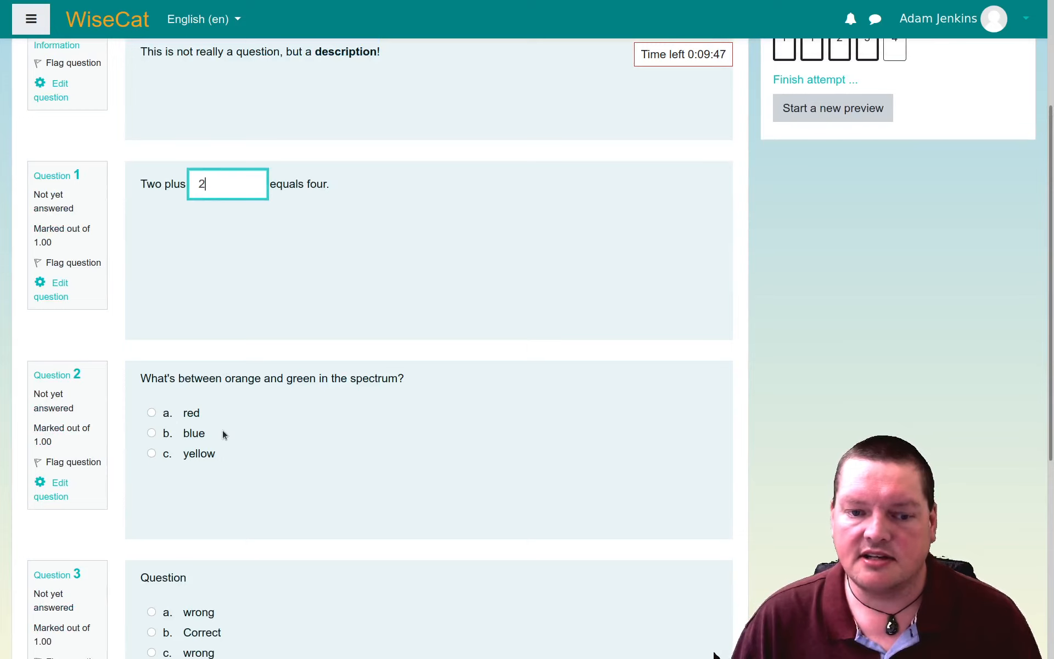
{"action": "scroll", "coordinate": [223, 429], "scroll_direction": "down", "scroll_amount": 3}
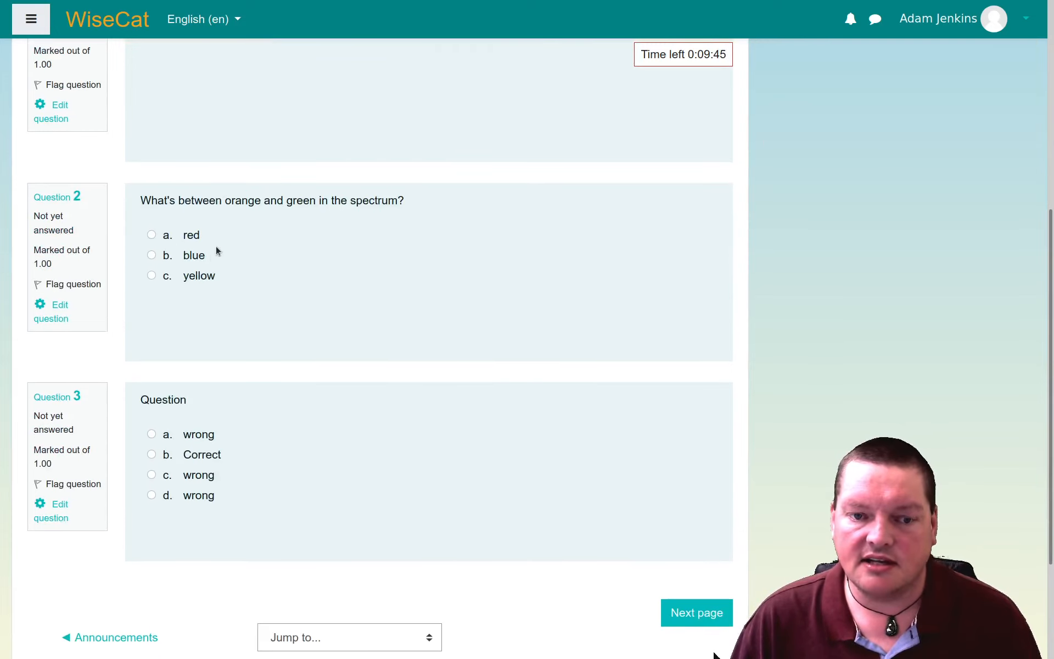
{"action": "left_click", "coordinate": [206, 281]}
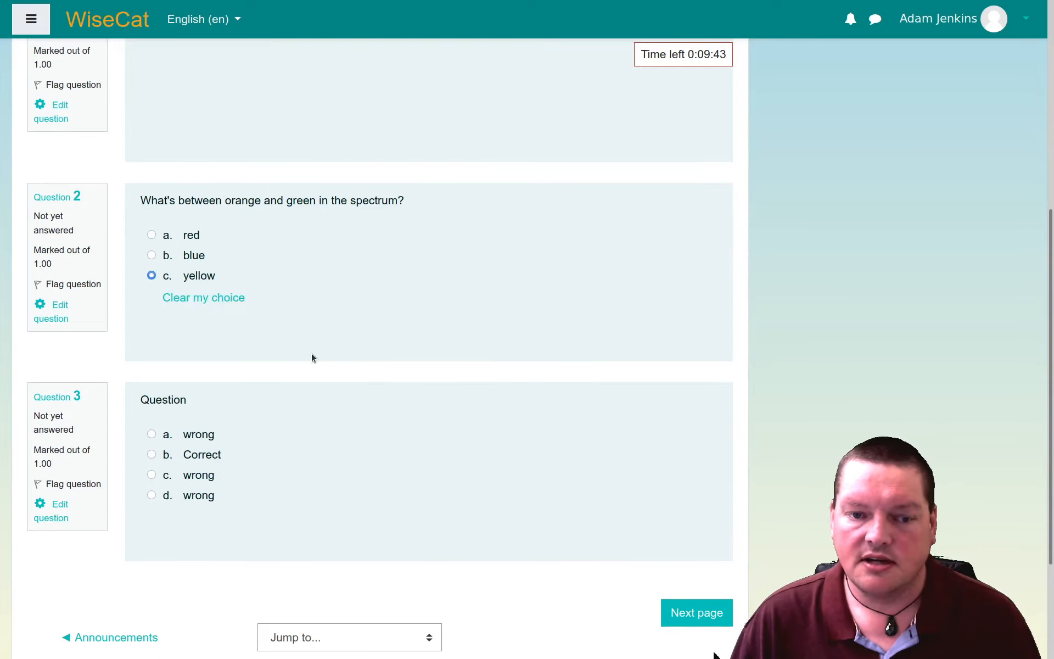
Choose "Correct" for question 3 and answer the "to be or not to be" question with "to be"
{"action": "scroll", "coordinate": [309, 355], "scroll_direction": "down", "scroll_amount": 1}
{"action": "left_click", "coordinate": [203, 410]}
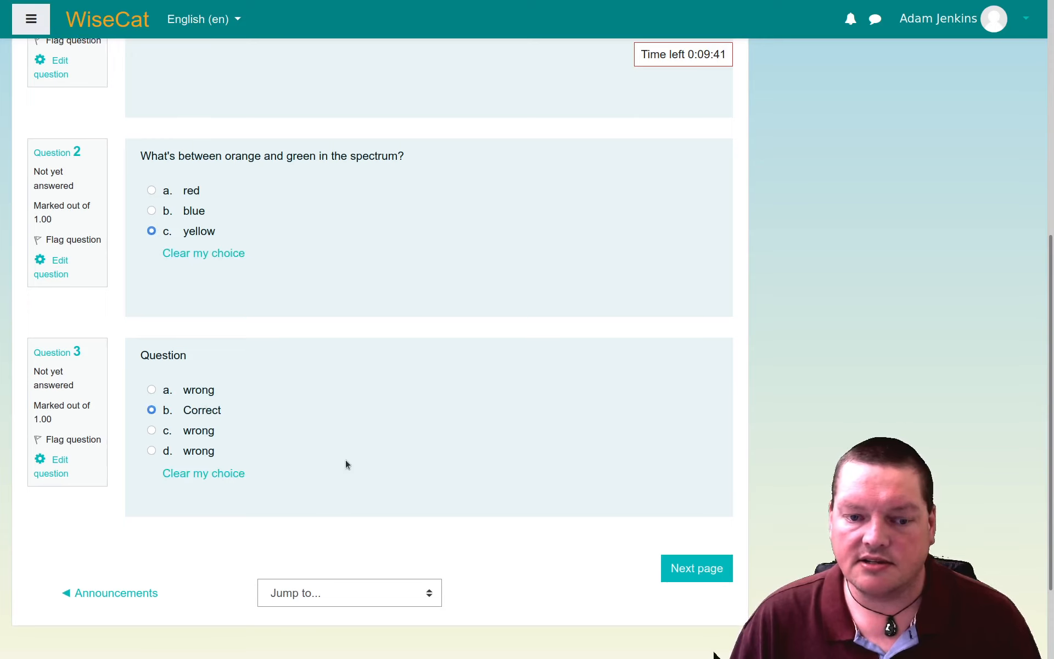
{"action": "left_click", "coordinate": [664, 572]}
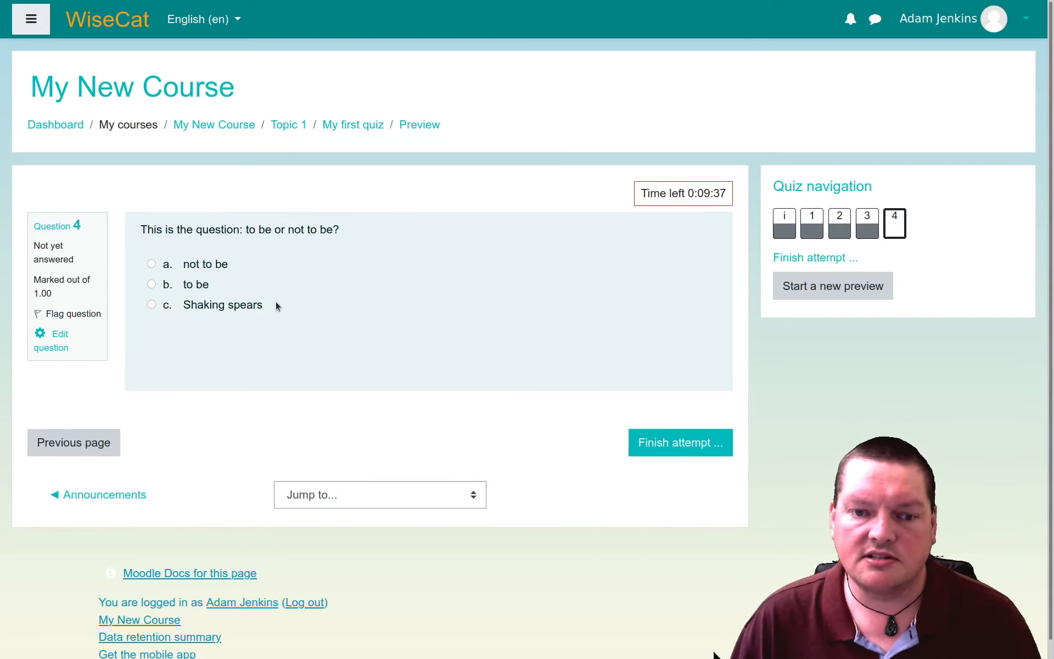
{"action": "left_click", "coordinate": [200, 283]}
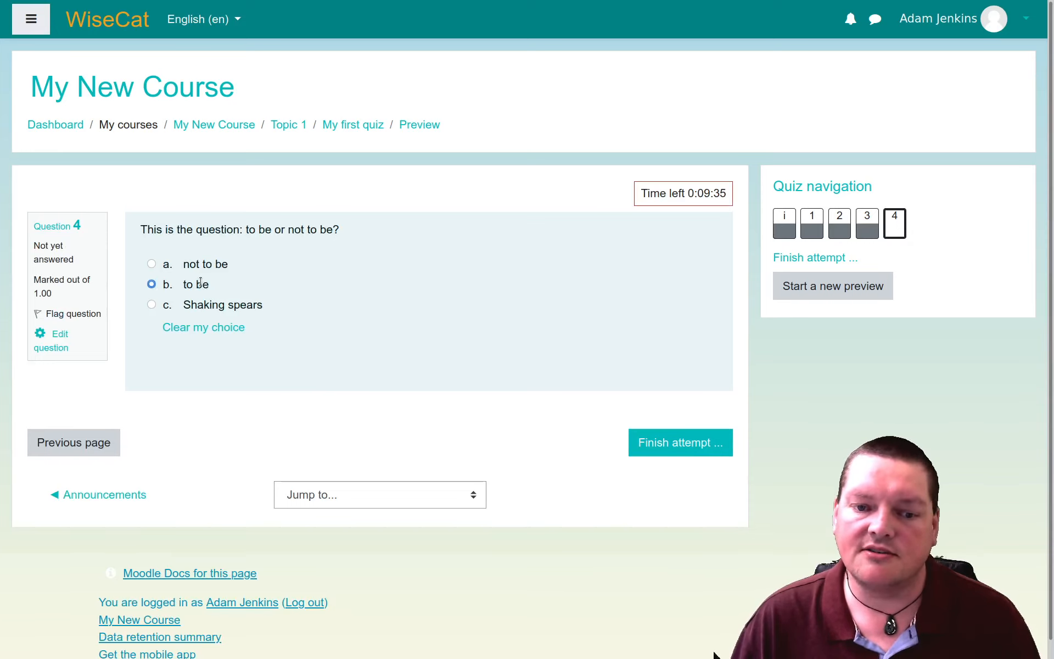
Finish the preview attempt and submit all its answers
{"action": "left_click", "coordinate": [692, 454]}
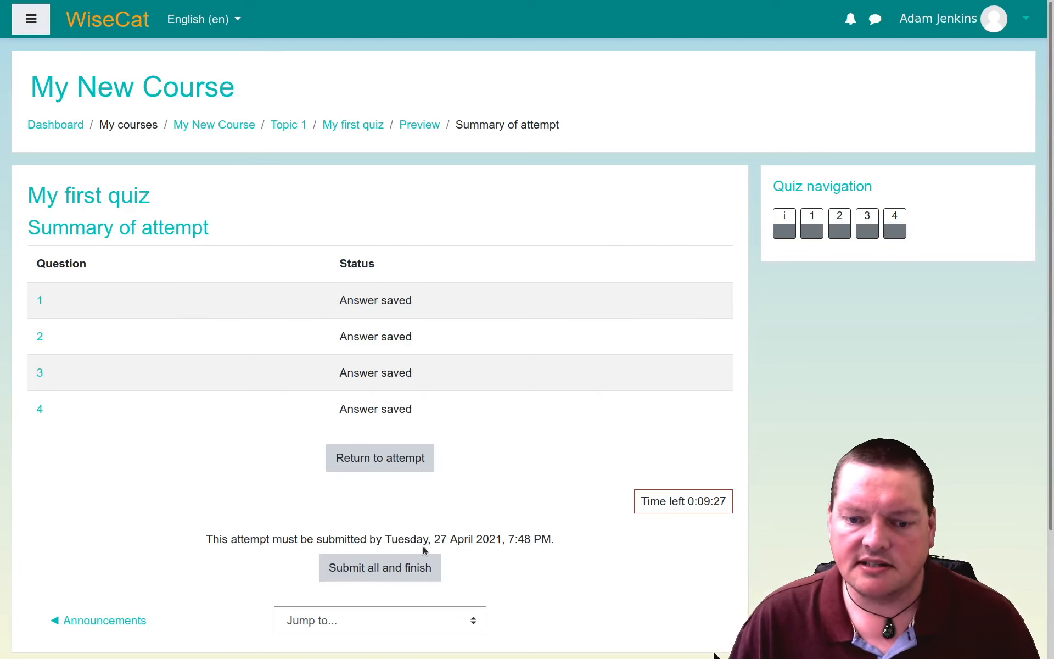
{"action": "left_click", "coordinate": [420, 566]}
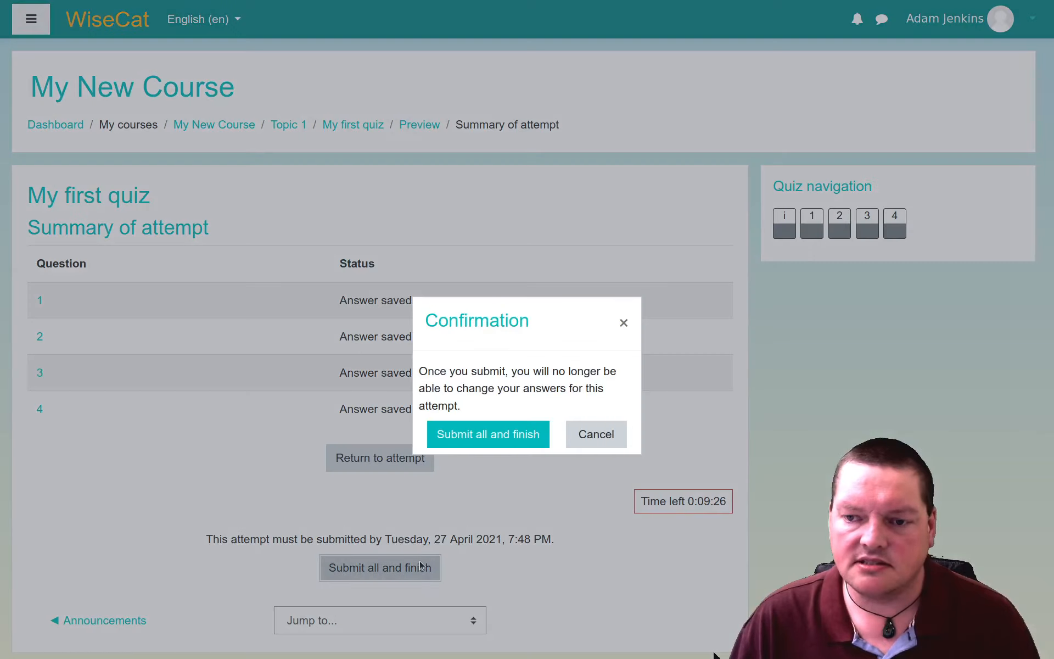
{"action": "left_click", "coordinate": [528, 442]}
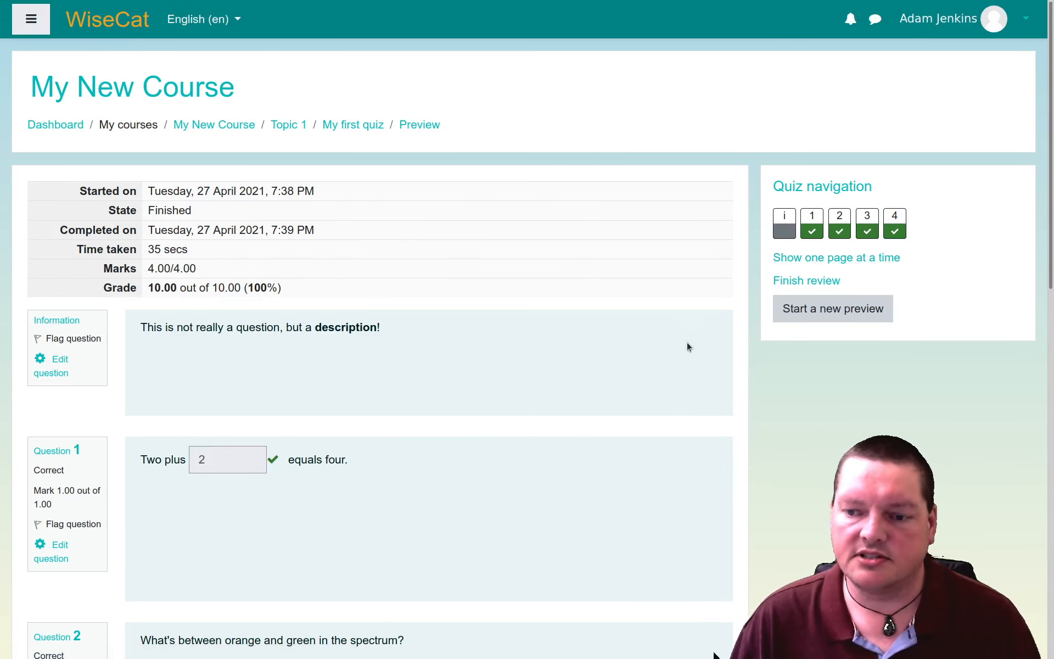
Start a new timed preview attempt of "My first quiz" and look through the questions on its first page
{"action": "left_click", "coordinate": [854, 315]}
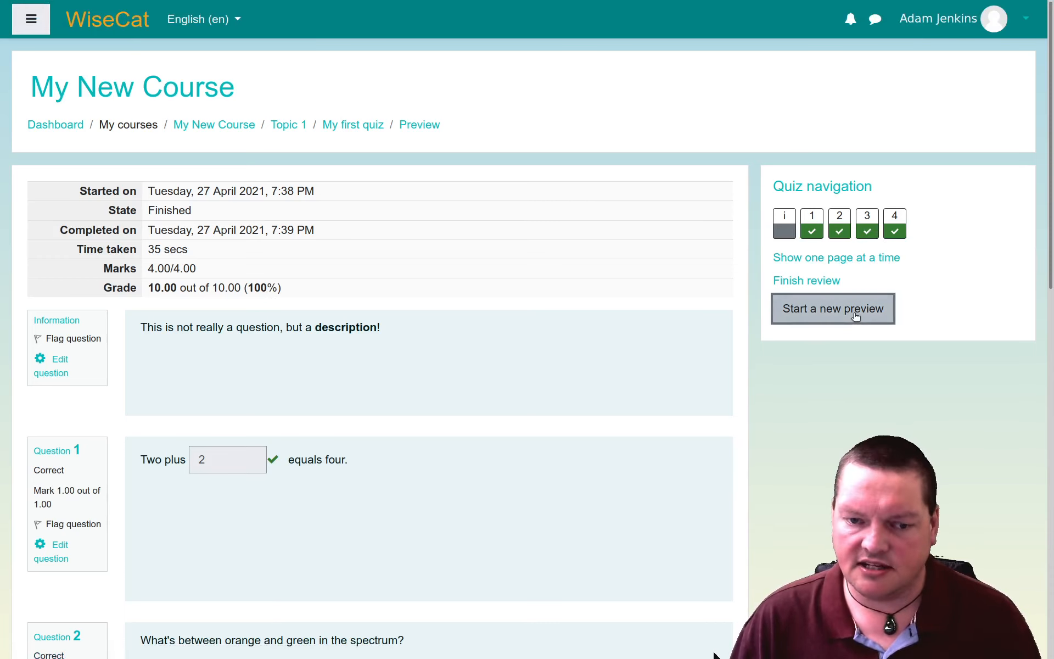
{"action": "left_click", "coordinate": [355, 327]}
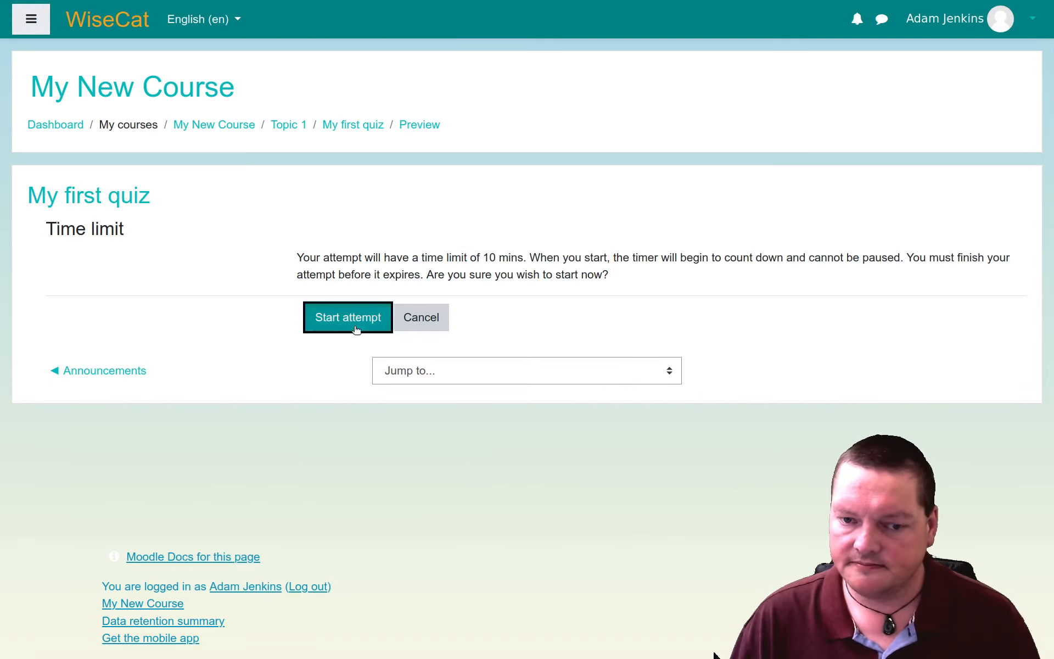
{"action": "scroll", "coordinate": [368, 358], "scroll_direction": "down", "scroll_amount": 3}
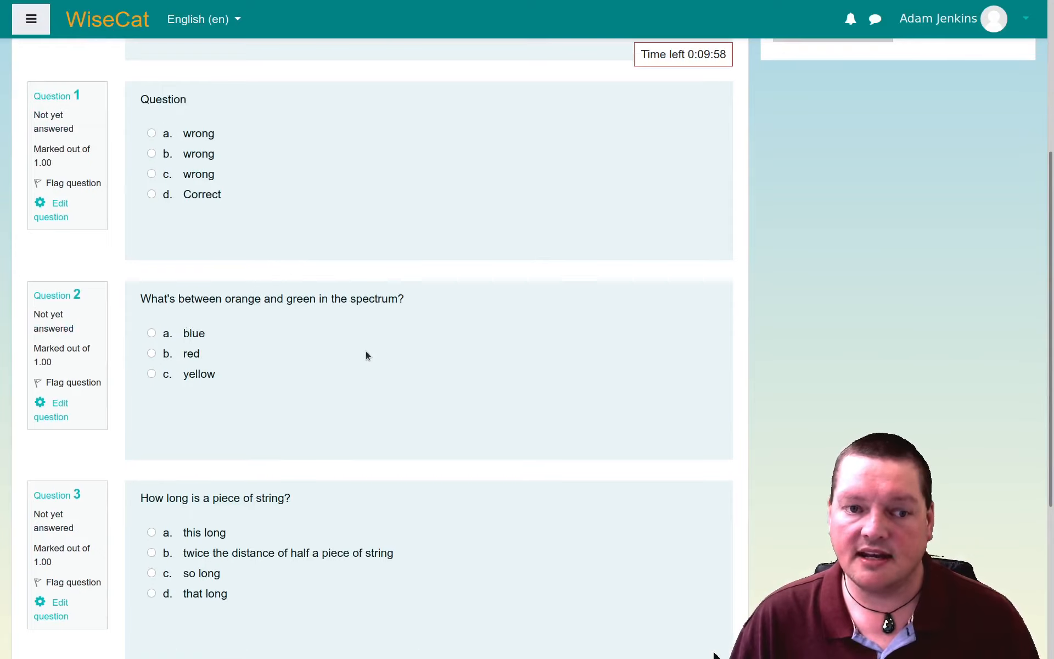
{"action": "scroll", "coordinate": [366, 351], "scroll_direction": "up", "scroll_amount": 2}
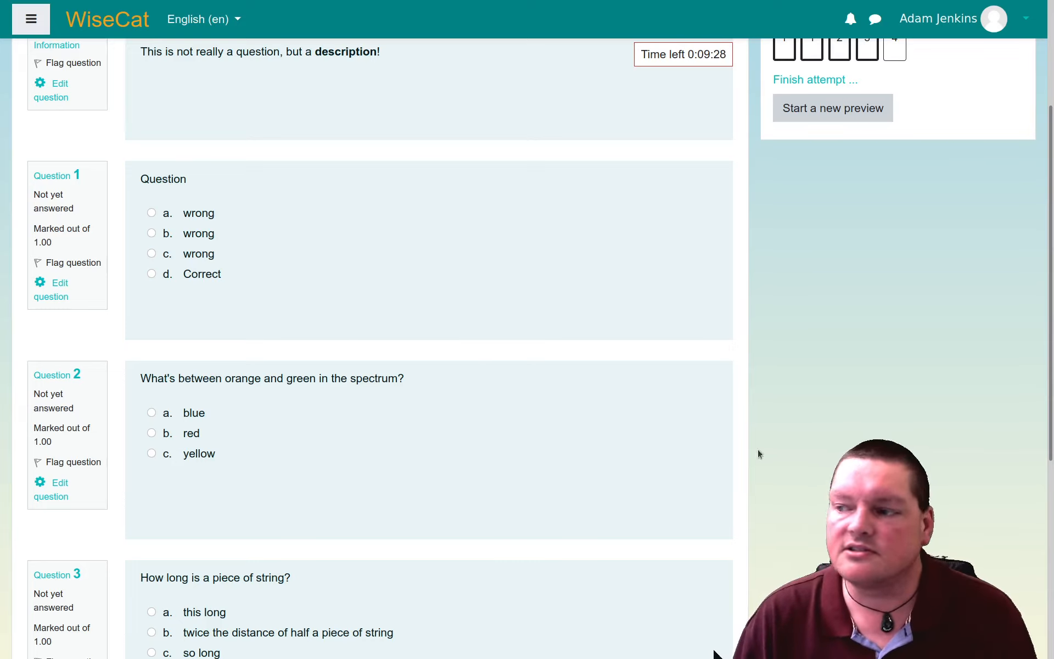
{"action": "scroll", "coordinate": [806, 409], "scroll_direction": "up", "scroll_amount": 3}
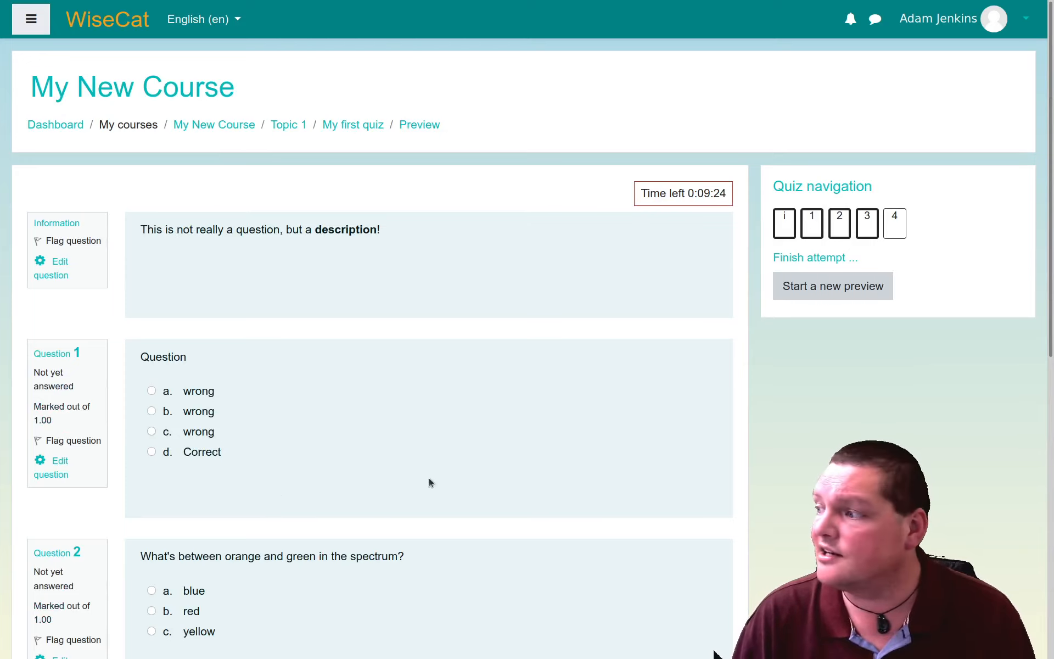
{"action": "scroll", "coordinate": [466, 440], "scroll_direction": "down", "scroll_amount": 5}
{"action": "scroll", "coordinate": [466, 439], "scroll_direction": "up", "scroll_amount": 5}
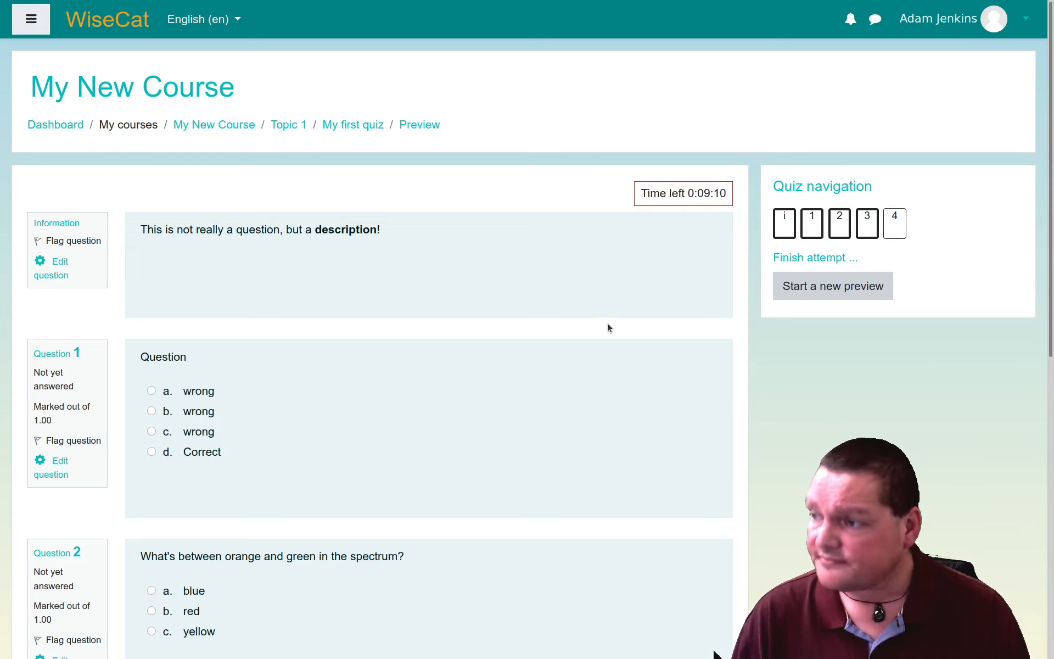
Return to My New Course and open the question list of its question bank through the course administration
{"action": "left_click", "coordinate": [231, 134]}
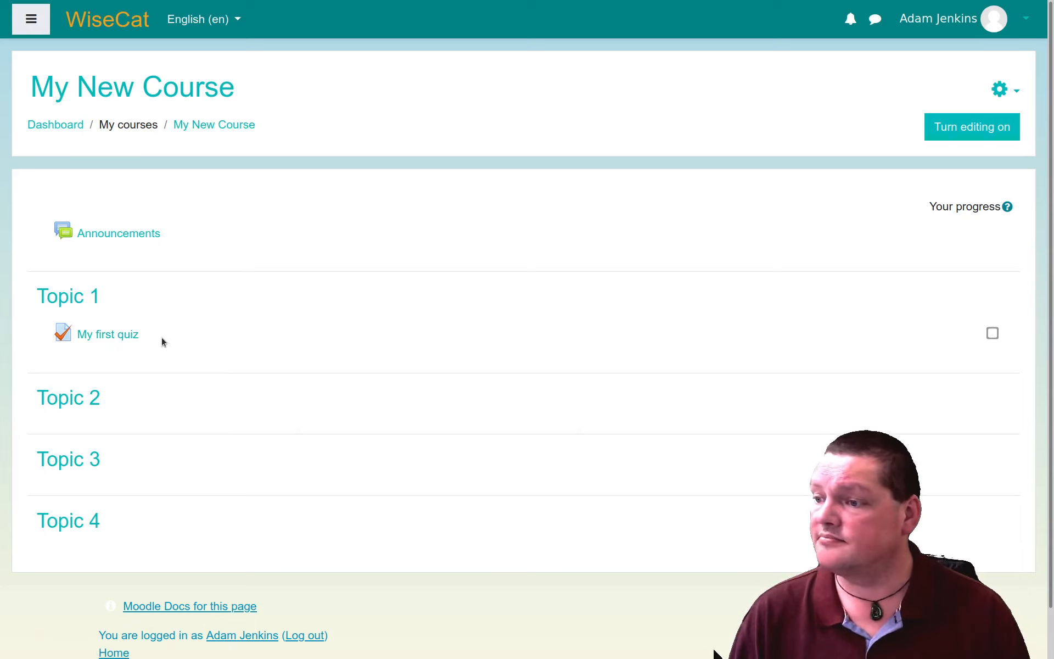
{"action": "left_click", "coordinate": [135, 336]}
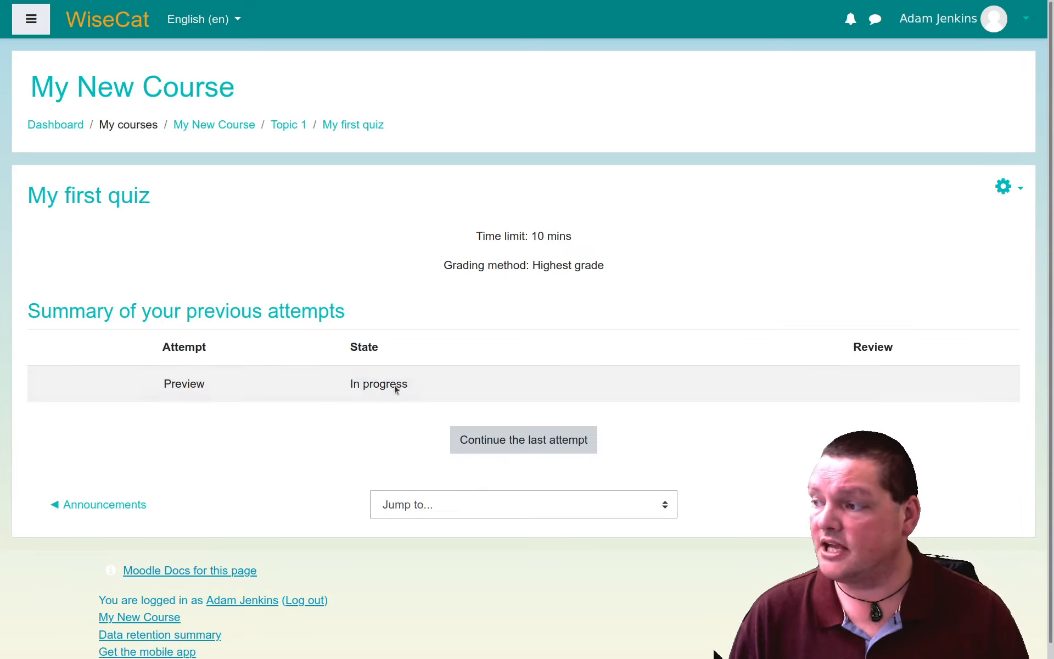
{"action": "left_click", "coordinate": [217, 125]}
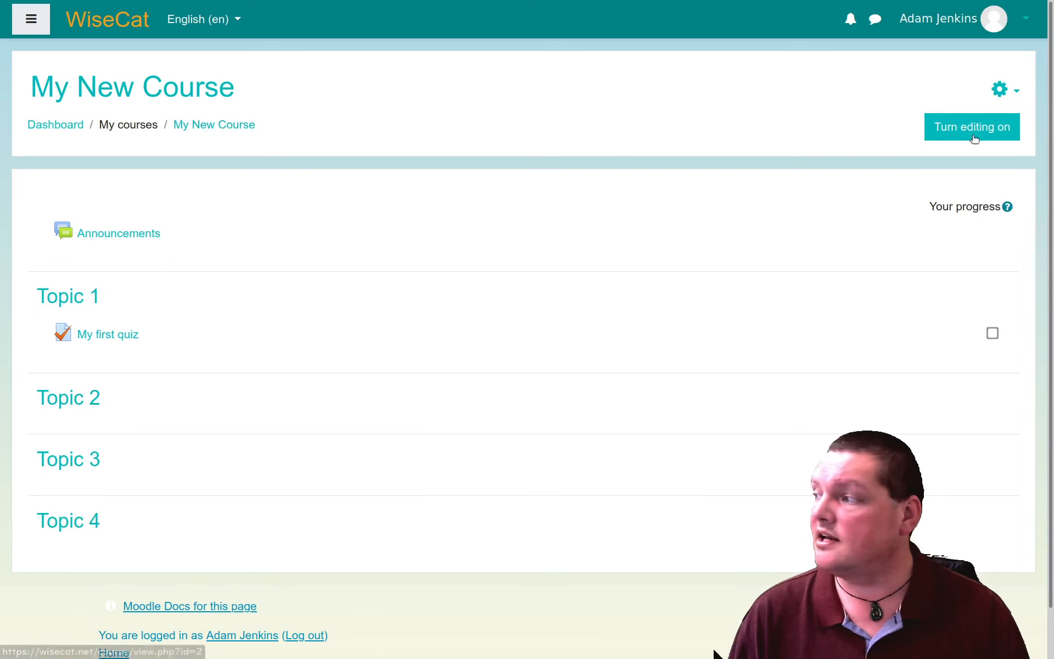
{"action": "left_click", "coordinate": [1000, 90]}
{"action": "left_click", "coordinate": [863, 367]}
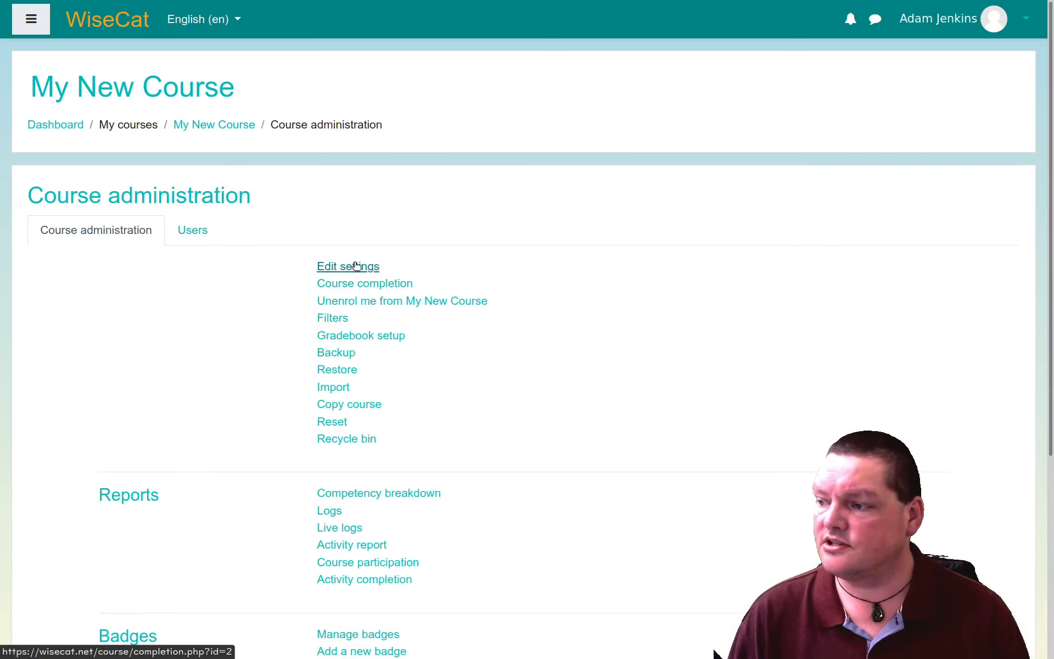
{"action": "scroll", "coordinate": [318, 484], "scroll_direction": "down", "scroll_amount": 5}
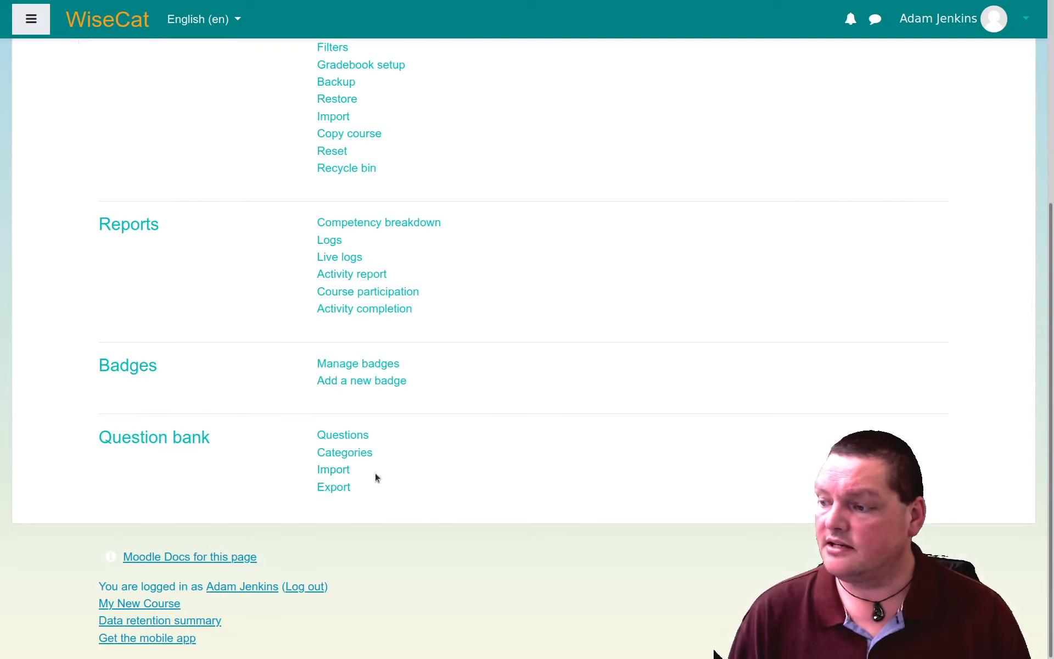
{"action": "left_click", "coordinate": [324, 437]}
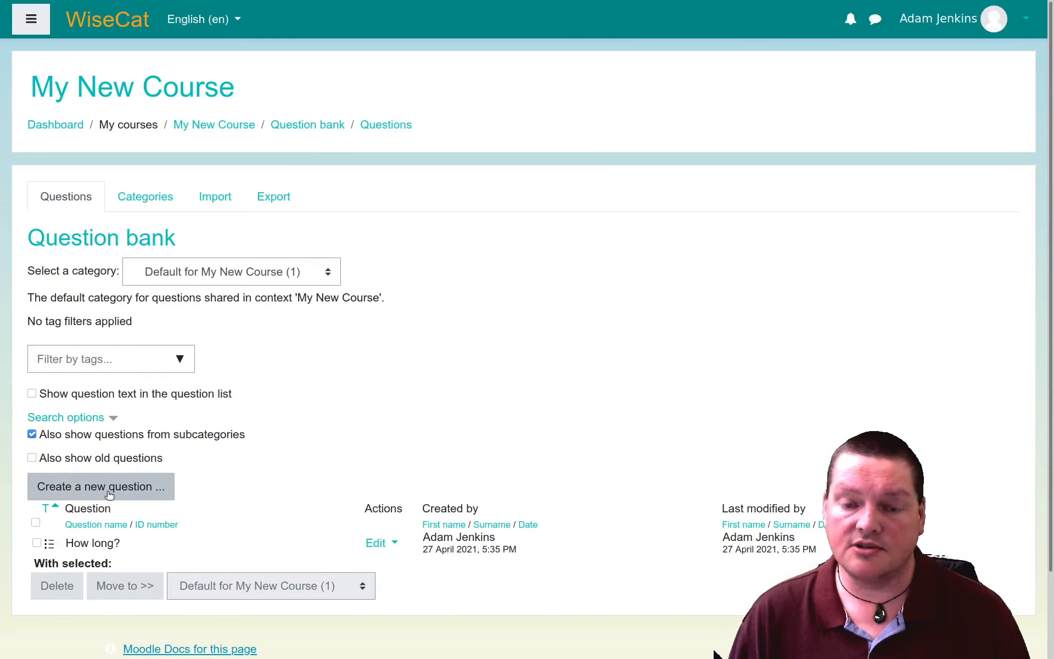
Open the question import form and select Moodle XML format as the file format
{"action": "left_click", "coordinate": [229, 208]}
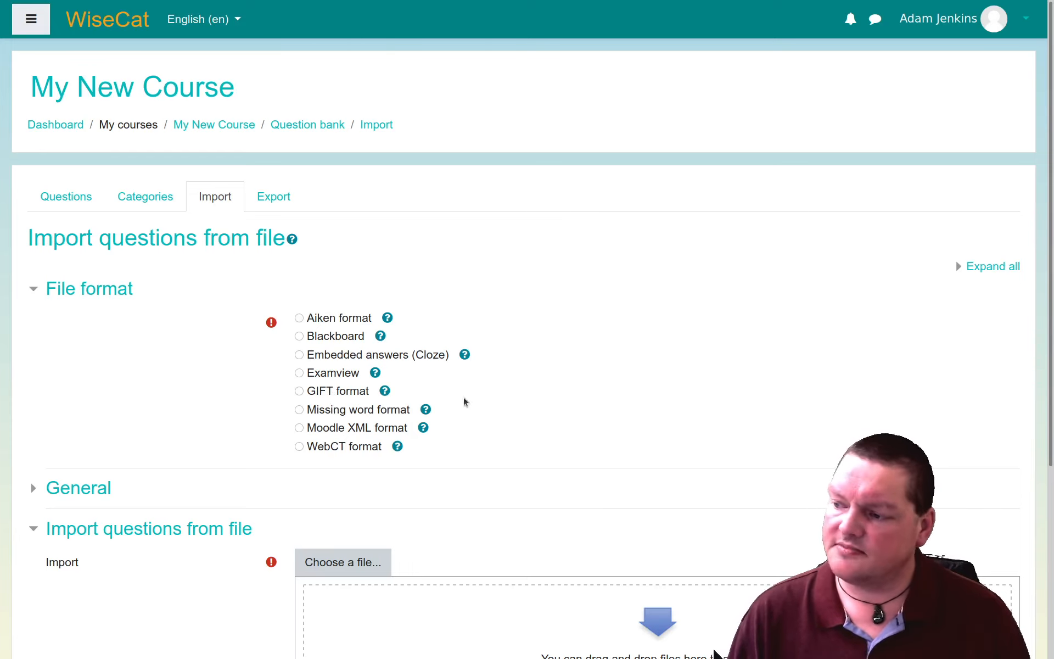
{"action": "scroll", "coordinate": [240, 450], "scroll_direction": "down", "scroll_amount": 3}
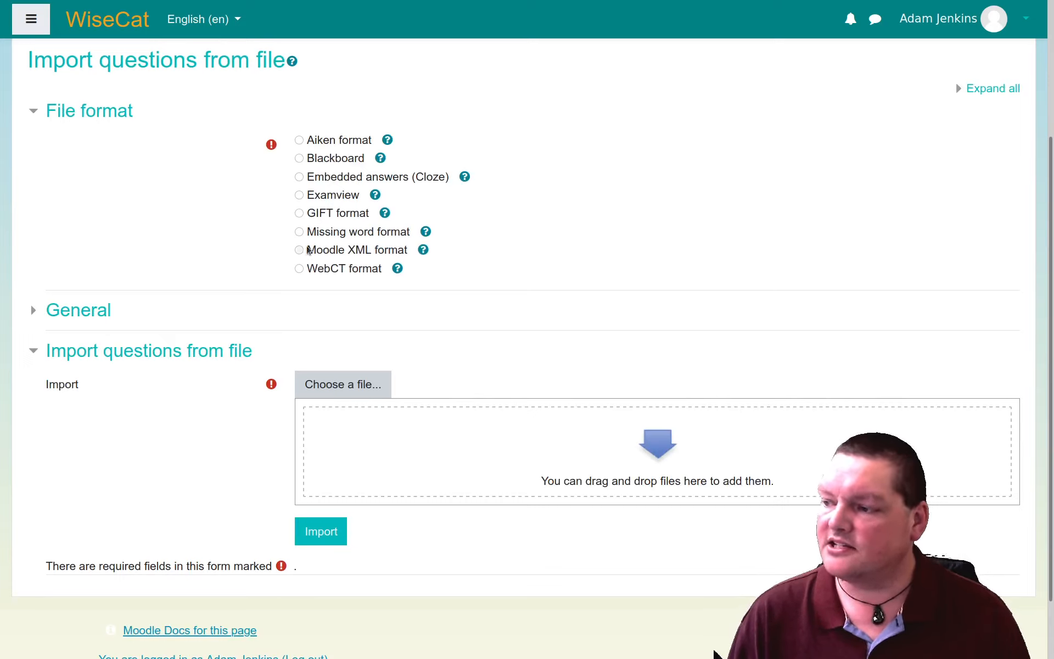
{"action": "left_click", "coordinate": [299, 250]}
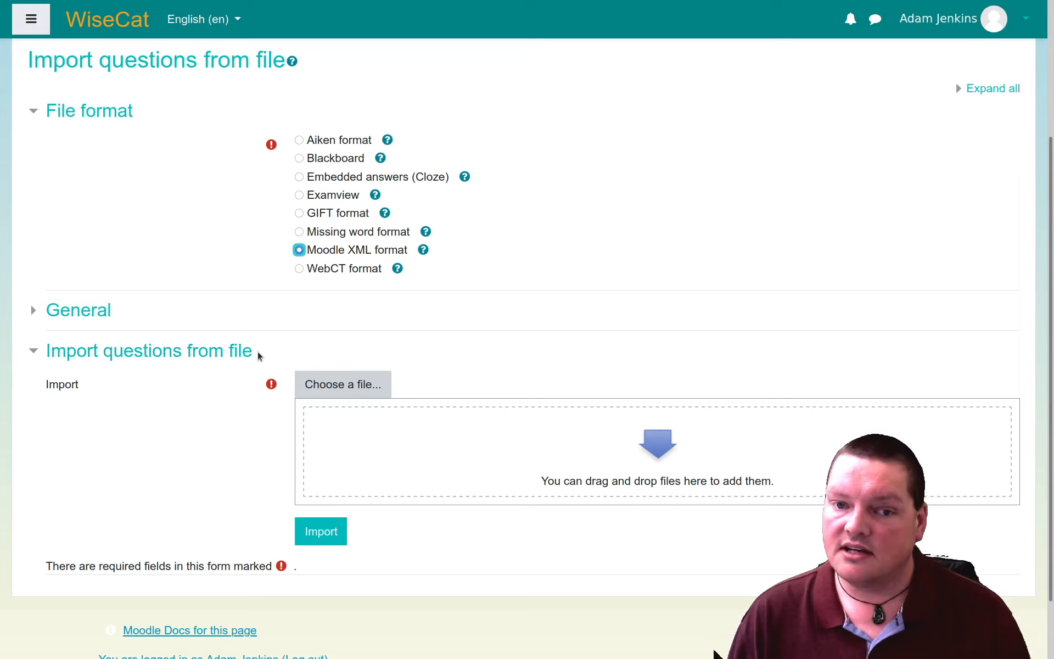
{"action": "scroll", "coordinate": [258, 335], "scroll_direction": "up", "scroll_amount": 3}
Try Moodle XML and Aiken as file formats in the question export form, and return to the question list without exporting
{"action": "left_click", "coordinate": [284, 210]}
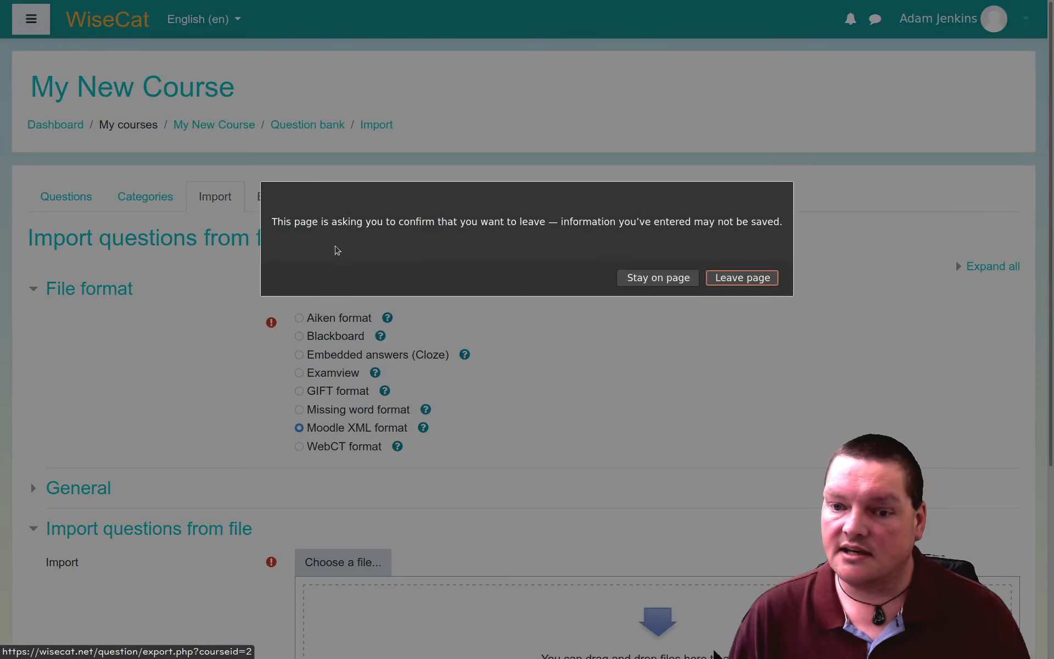
{"action": "left_click", "coordinate": [734, 279]}
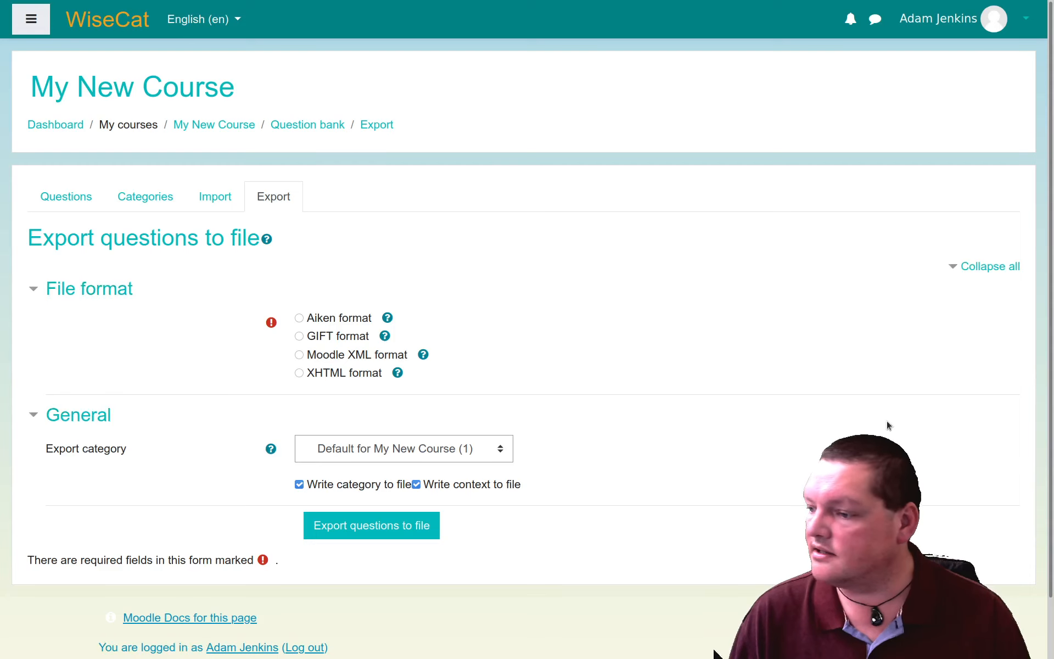
{"action": "left_click", "coordinate": [338, 360]}
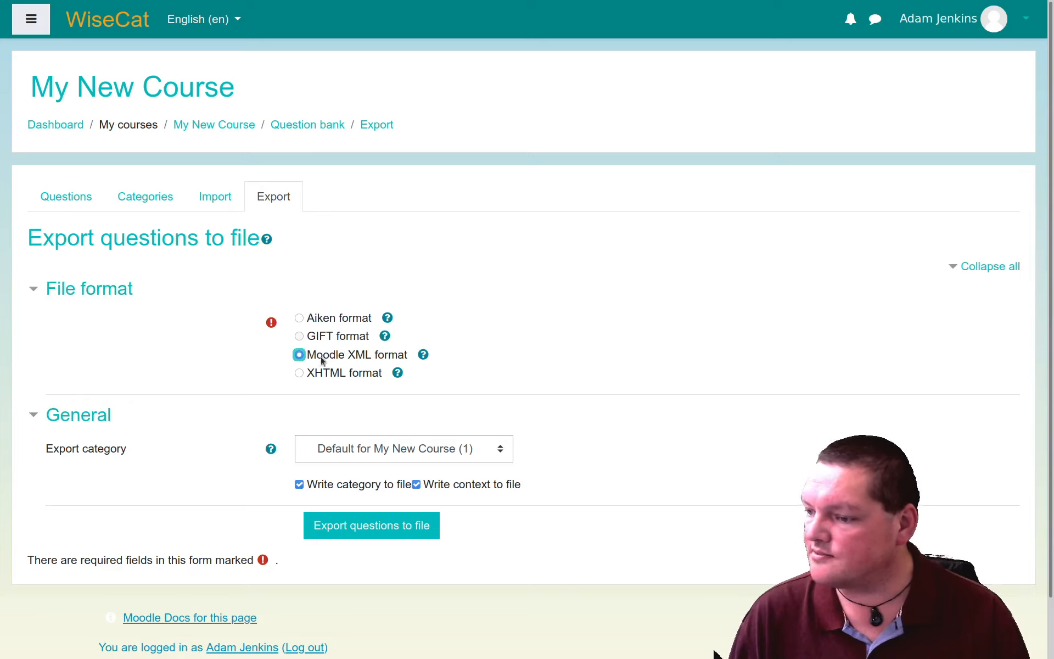
{"action": "left_click", "coordinate": [313, 318]}
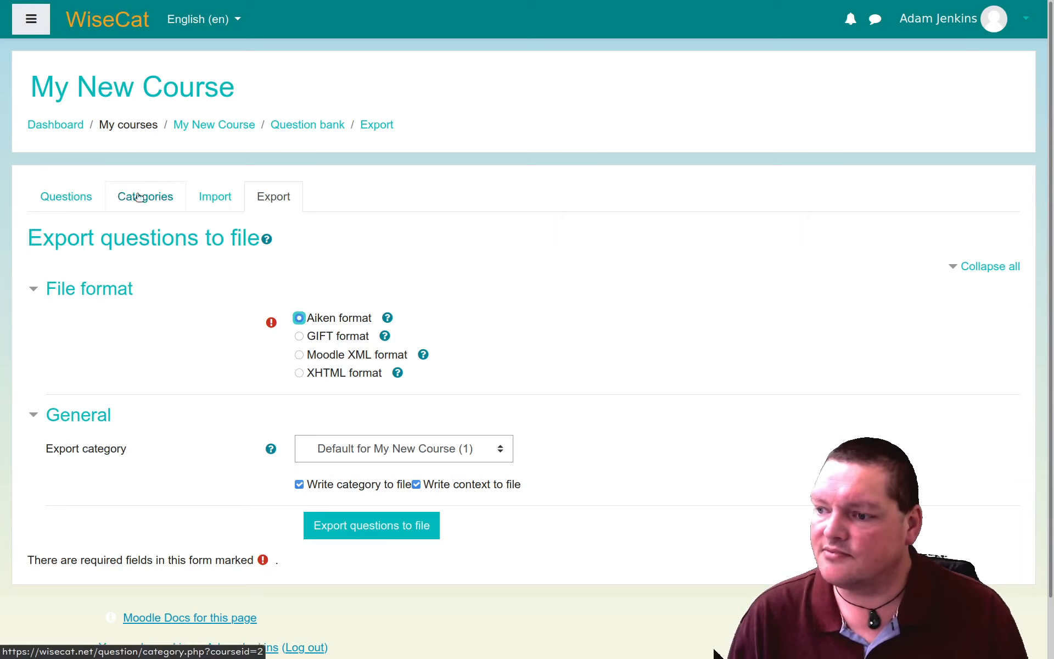
{"action": "left_click", "coordinate": [56, 198]}
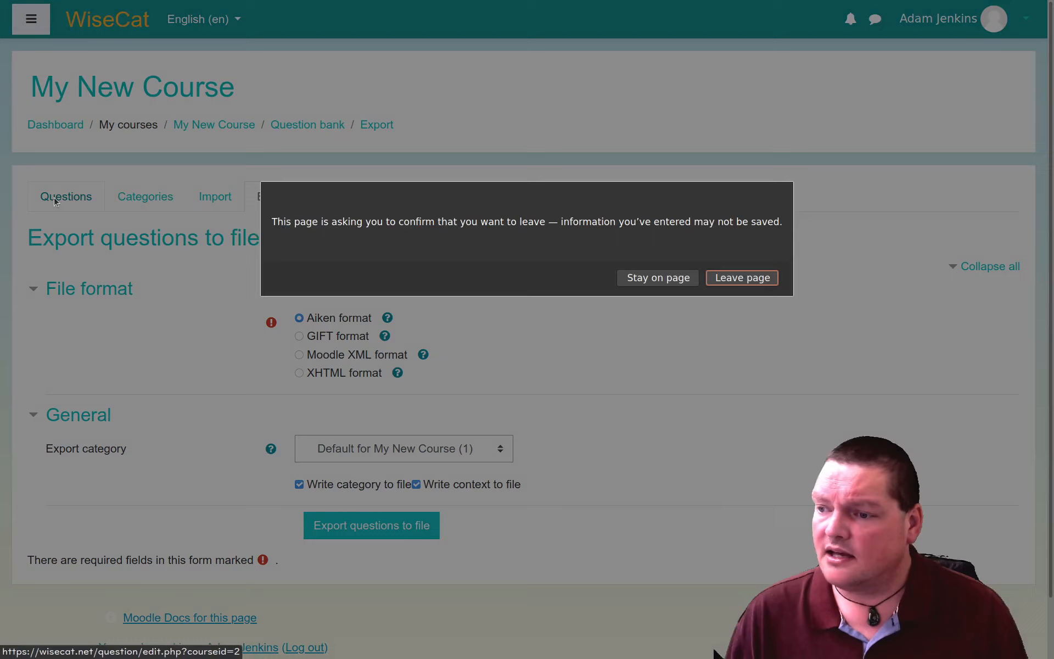
{"action": "left_click", "coordinate": [744, 278]}
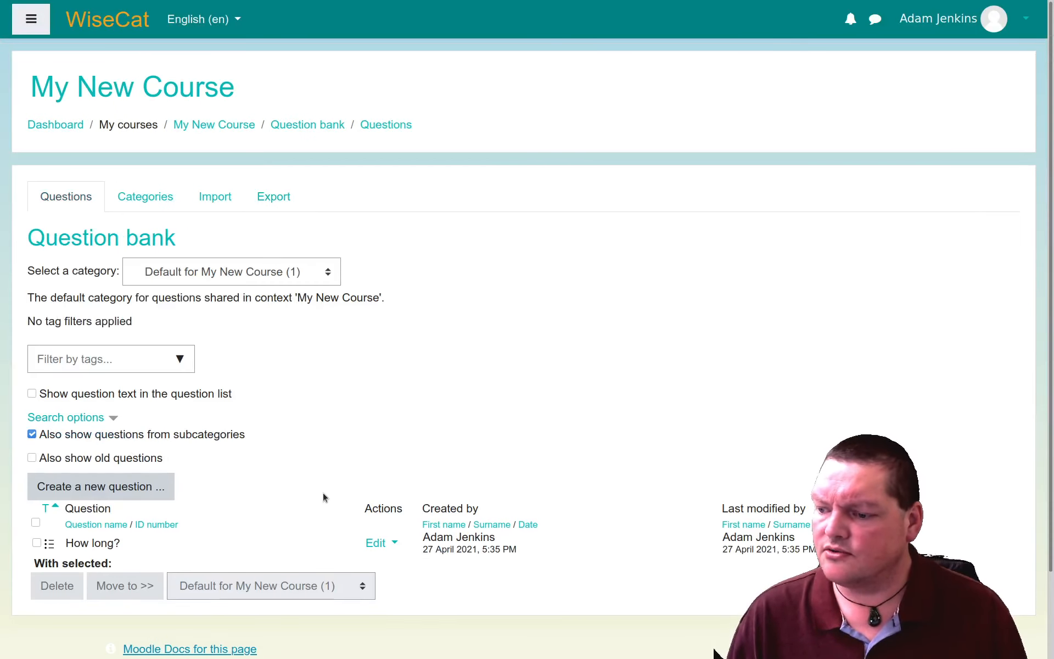
Export the "How long?" question as Moodle XML and open the exported file in Text Editor
{"action": "scroll", "coordinate": [332, 496], "scroll_direction": "down", "scroll_amount": 2}
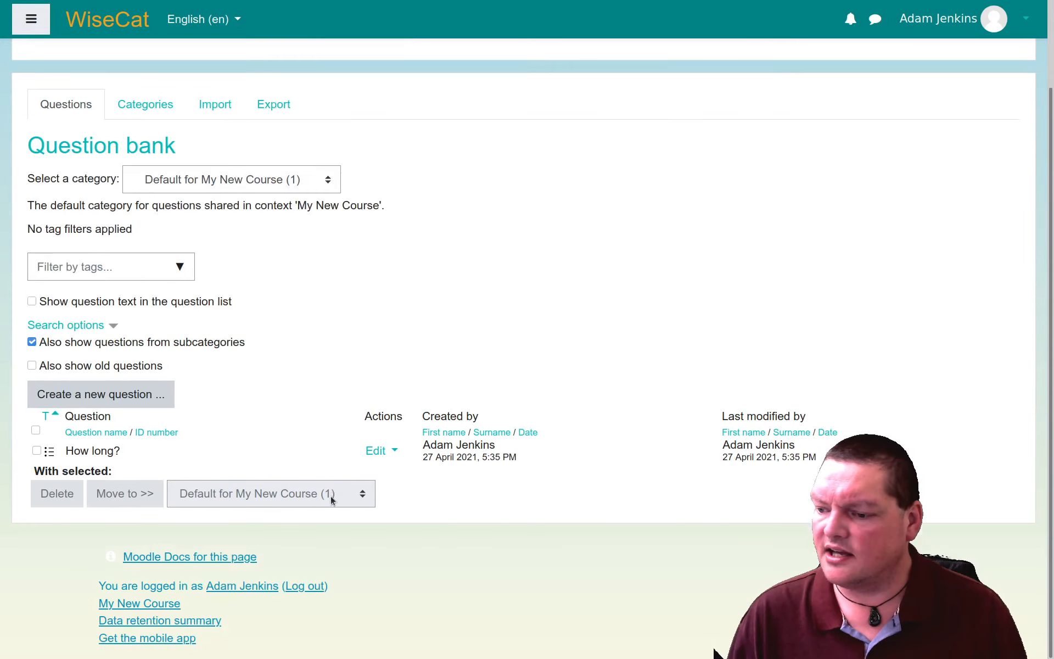
{"action": "left_click", "coordinate": [393, 452]}
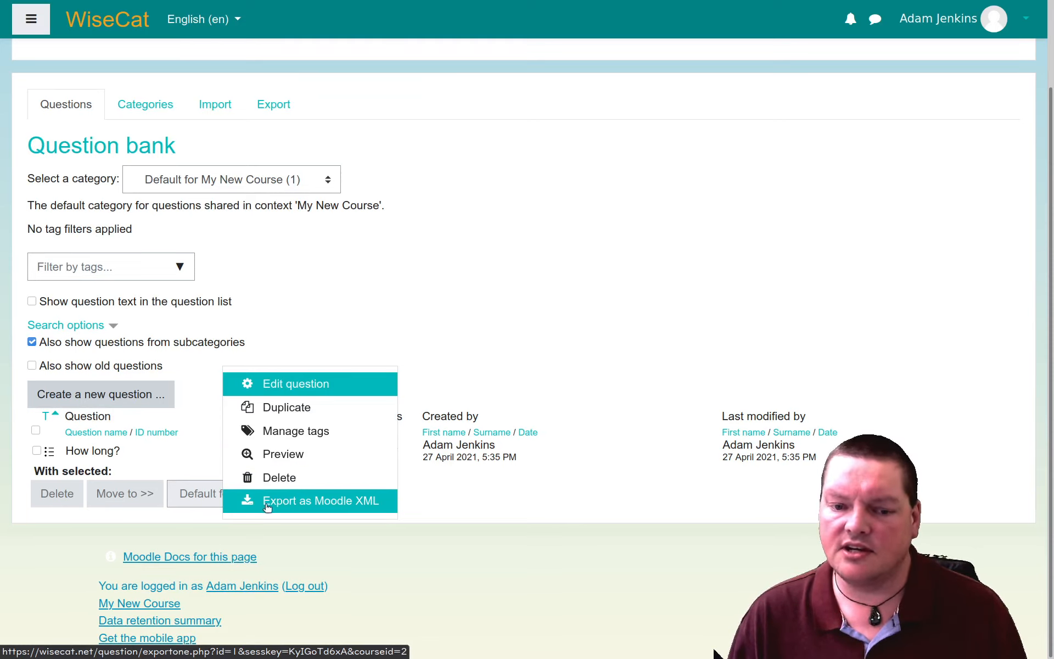
{"action": "left_click", "coordinate": [324, 506]}
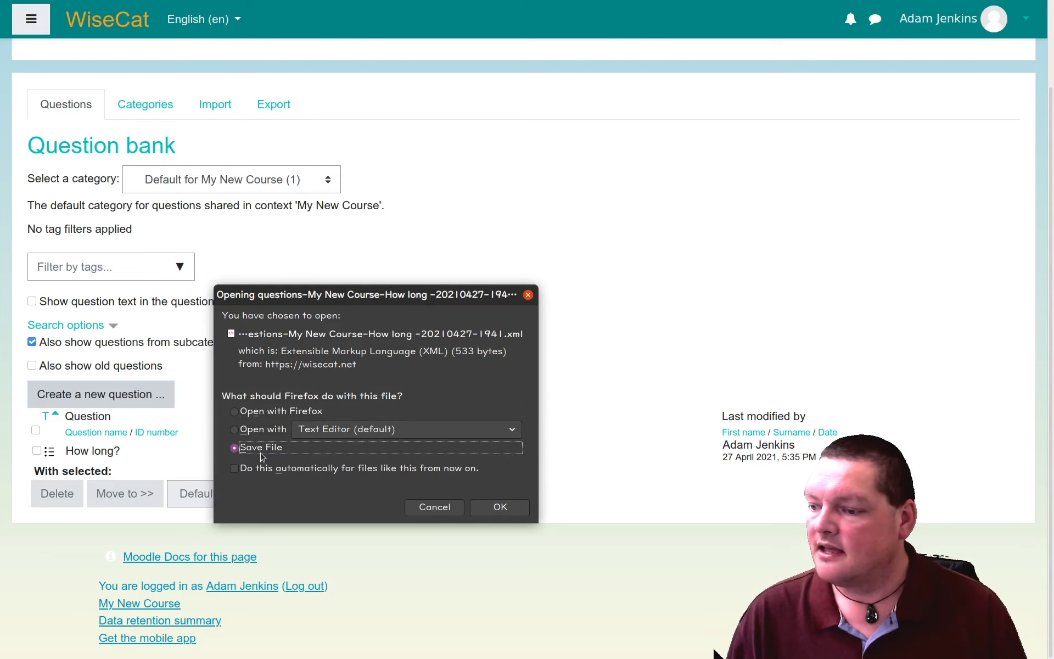
{"action": "left_click", "coordinate": [264, 430]}
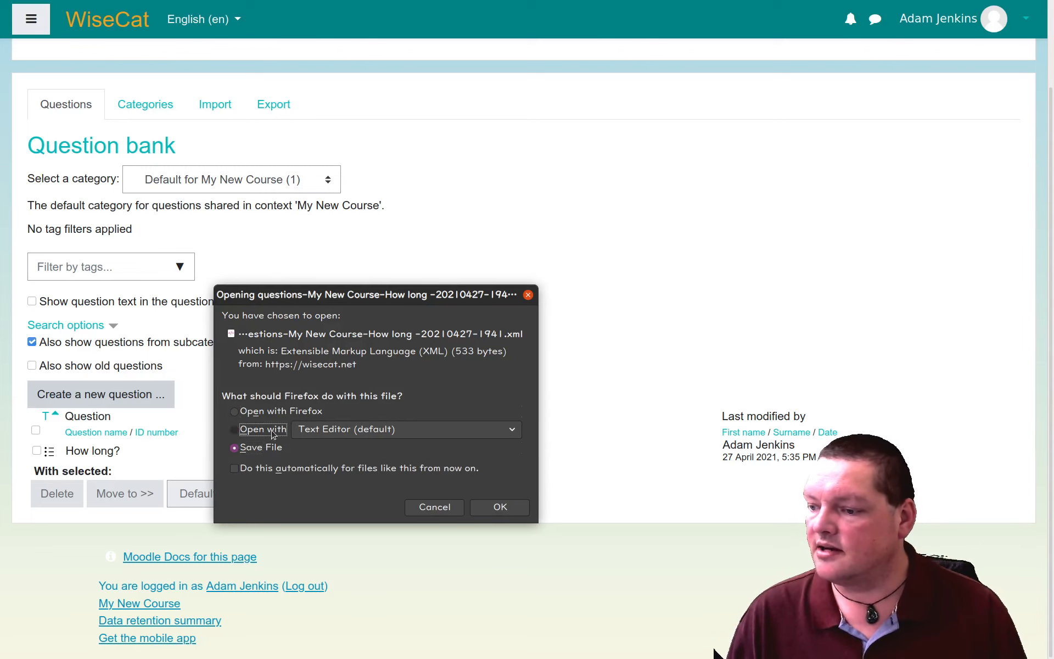
{"action": "left_click", "coordinate": [500, 507]}
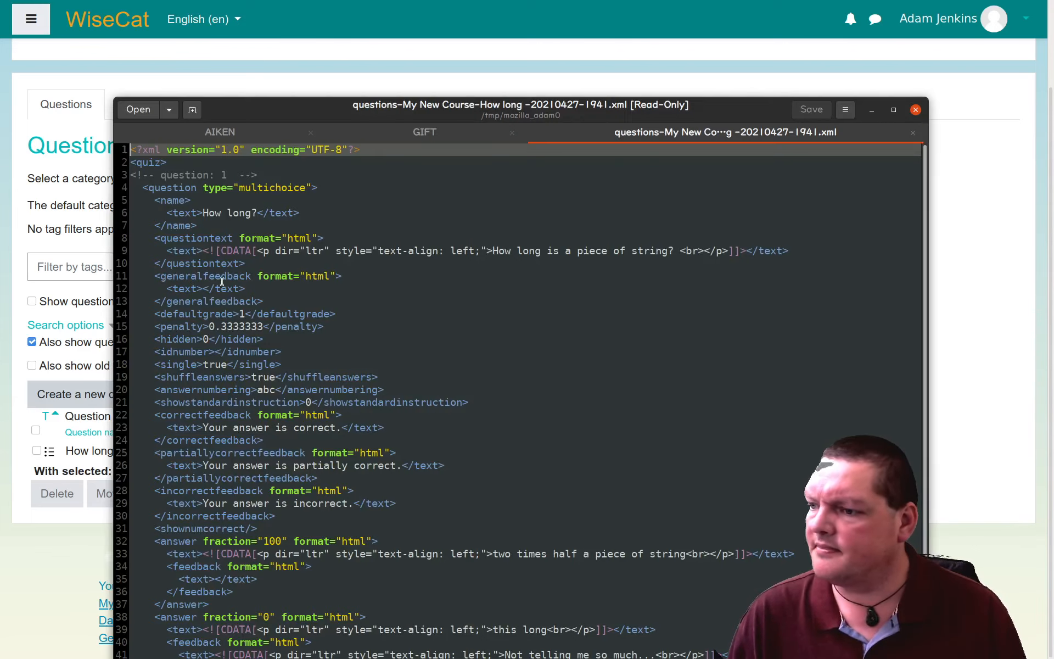
Examine the exported XML structure and highlight the lines from the answer numbering setting to the "this long" answer's feedback
{"action": "scroll", "coordinate": [524, 253], "scroll_direction": "down", "scroll_amount": 4}
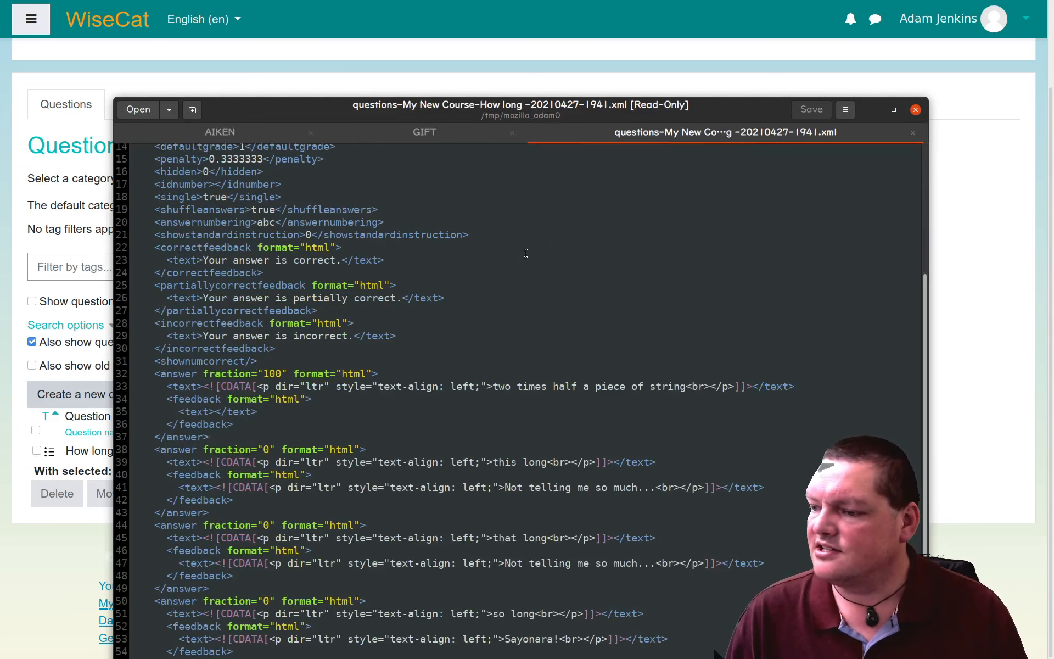
{"action": "scroll", "coordinate": [350, 218], "scroll_direction": "up", "scroll_amount": 3}
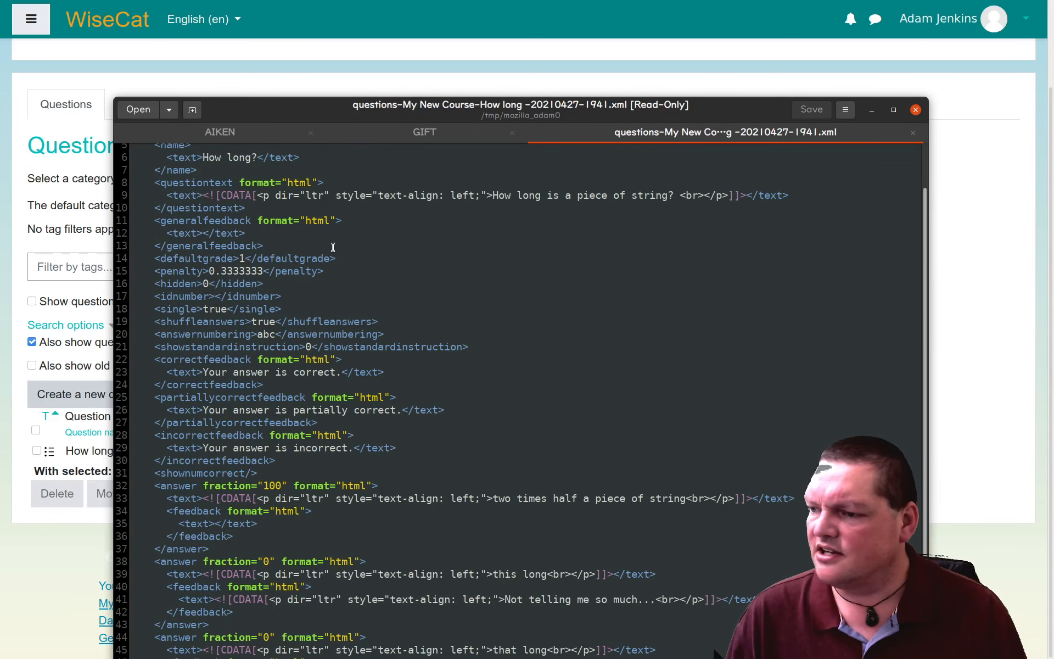
{"action": "scroll", "coordinate": [333, 247], "scroll_direction": "down", "scroll_amount": 3}
{"action": "left_click_drag", "start_coordinate": [268, 201], "coordinate": [393, 468]}
{"action": "left_click", "coordinate": [393, 468]}
{"action": "left_click_drag", "start_coordinate": [469, 489], "coordinate": [304, 216]}
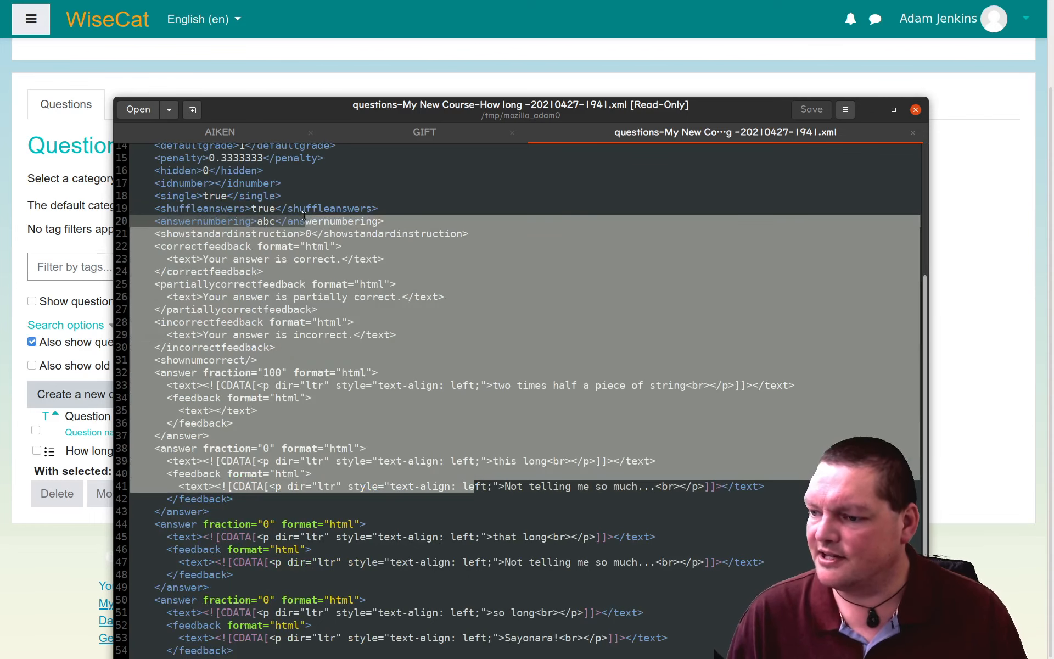
Compare the start of the exported XML with the GIFT file, highlighting the whole "How long is a piece of string?" question in the GIFT file
{"action": "scroll", "coordinate": [303, 222], "scroll_direction": "up", "scroll_amount": 4}
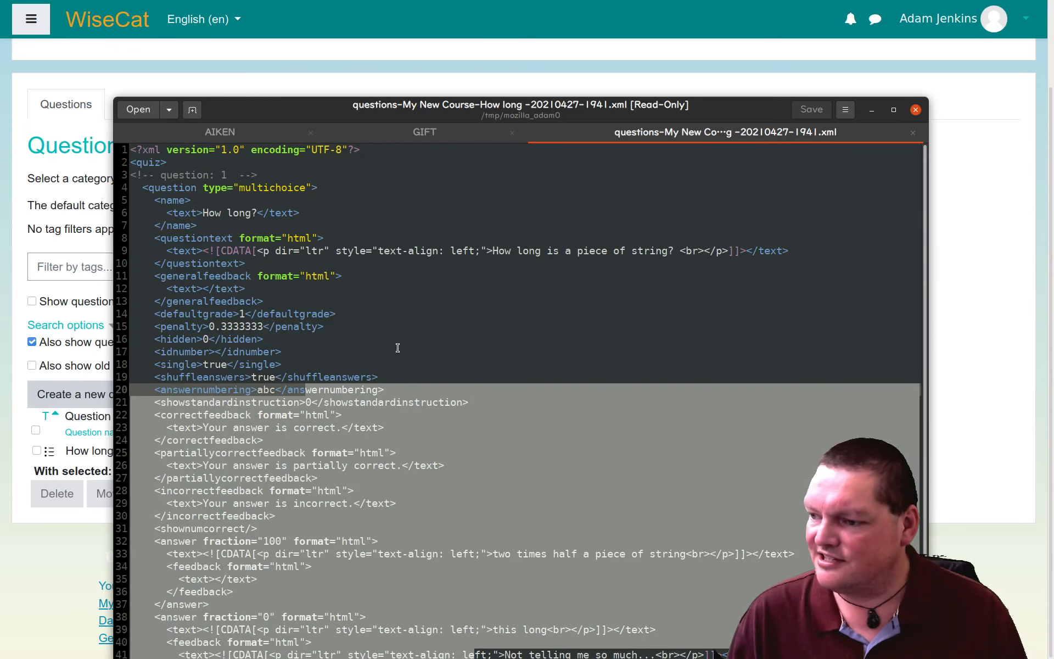
{"action": "left_click", "coordinate": [398, 144]}
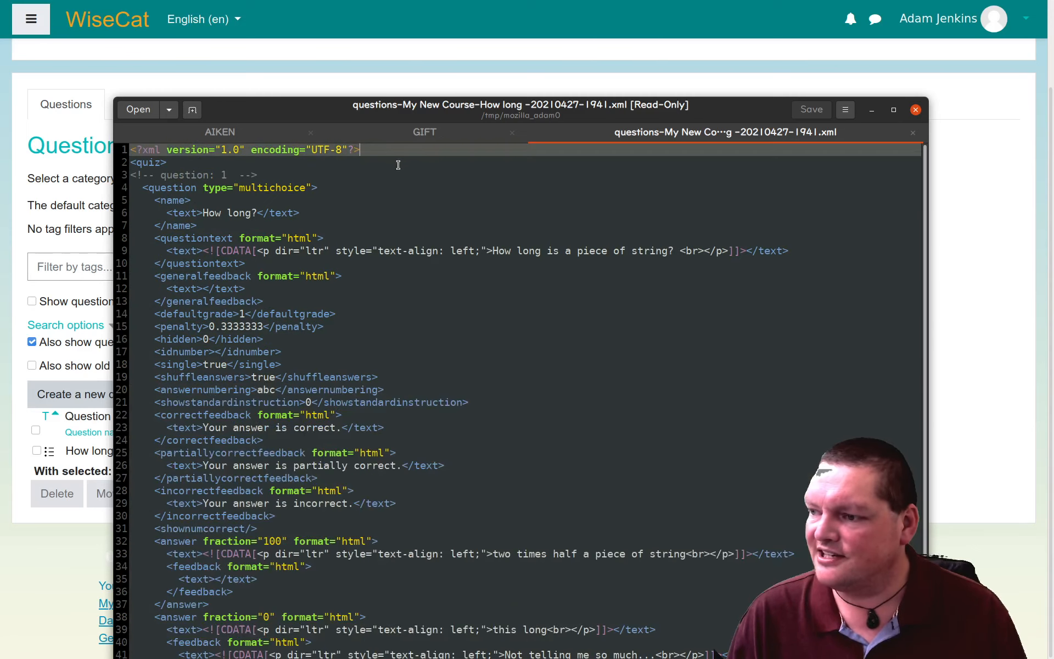
{"action": "left_click", "coordinate": [402, 132]}
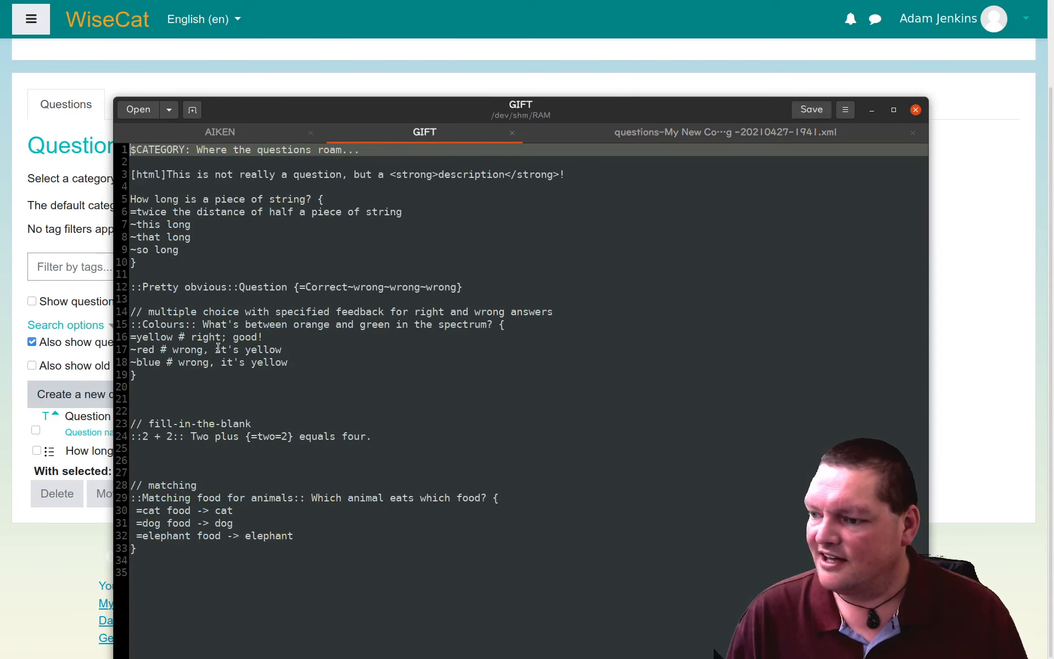
{"action": "left_click_drag", "start_coordinate": [169, 262], "coordinate": [124, 199]}
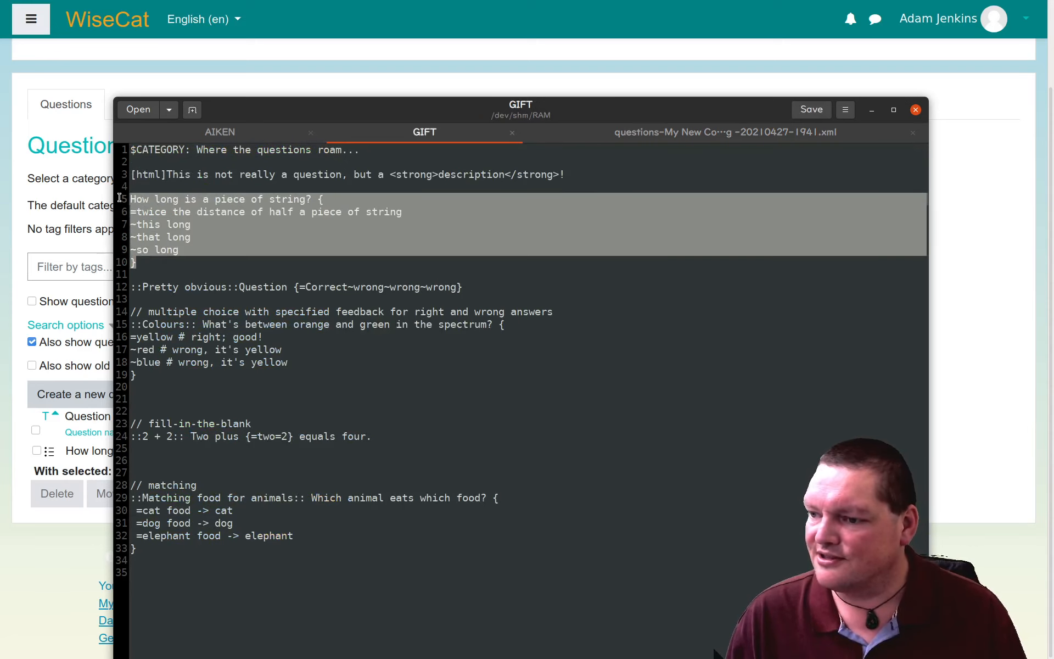
Review the exported XML again, close that file, and close the text editor to return to the Moodle question bank
{"action": "left_click", "coordinate": [680, 135]}
{"action": "scroll", "coordinate": [573, 471], "scroll_direction": "down", "scroll_amount": 2}
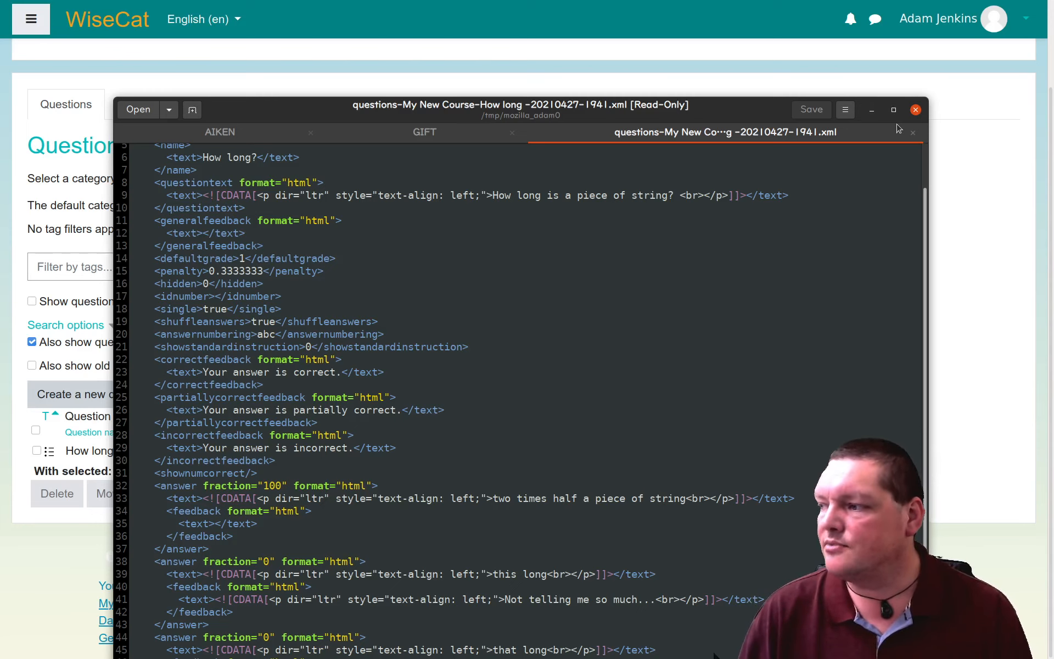
{"action": "left_click", "coordinate": [912, 133]}
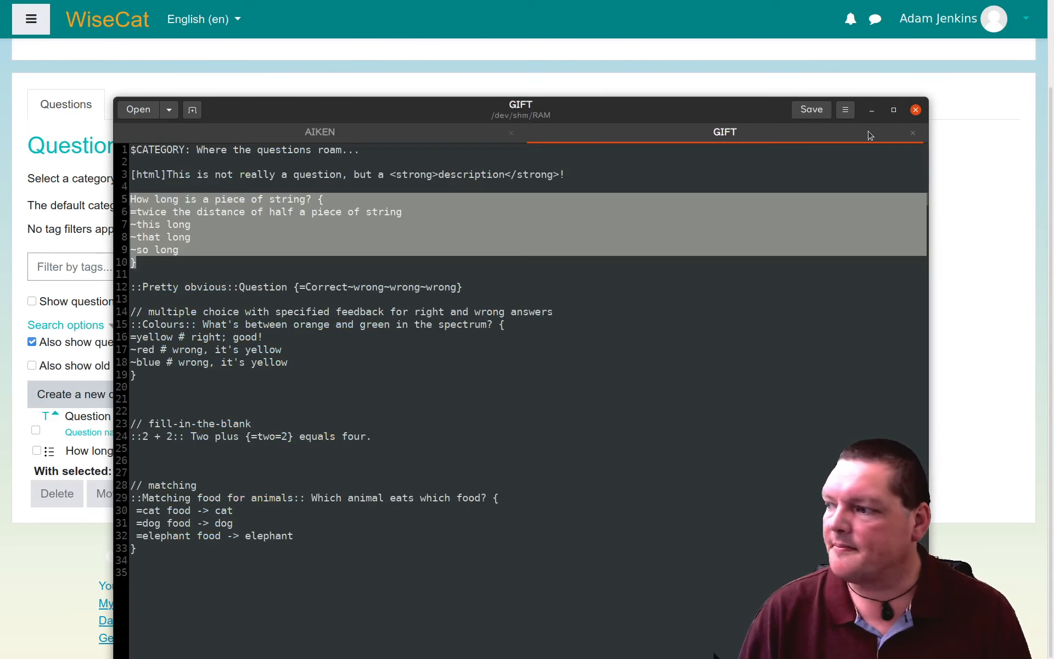
{"action": "left_click", "coordinate": [915, 112]}
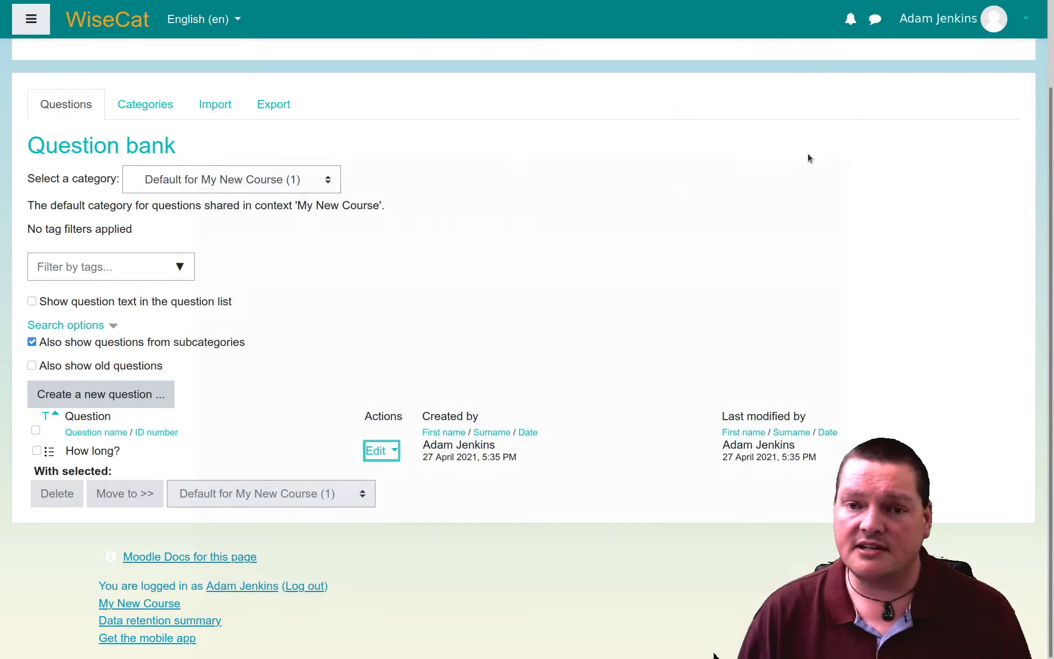